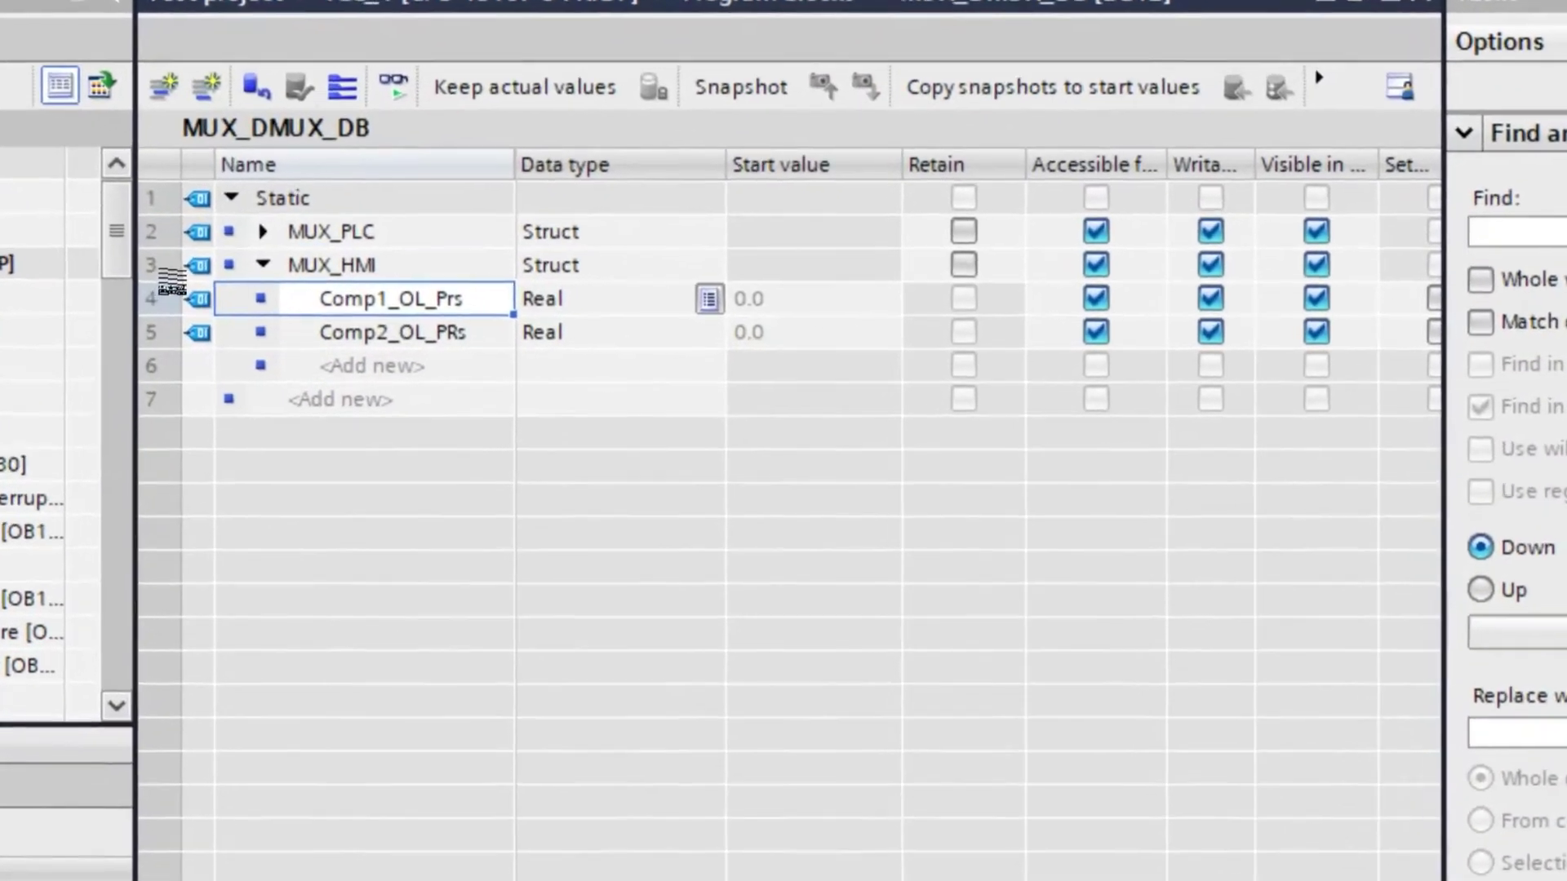
- Enable retain for the MUX_HMI struct in the MUX_DMUX_DB data block
{"action": "left_click", "coordinate": [393, 303]}
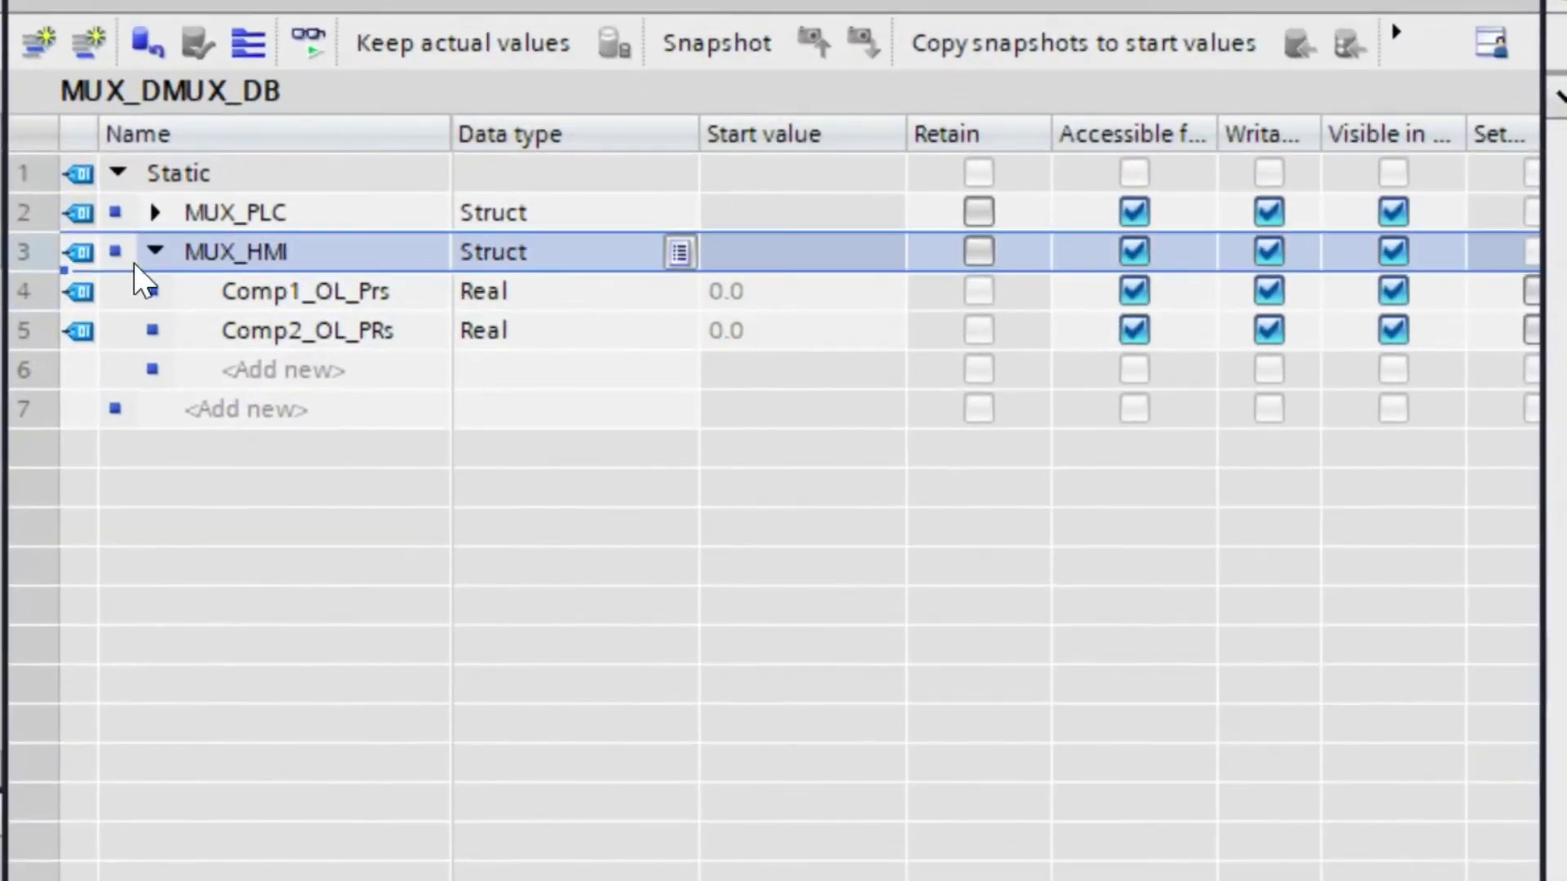
{"action": "left_click", "coordinate": [155, 252]}
{"action": "left_click", "coordinate": [155, 253]}
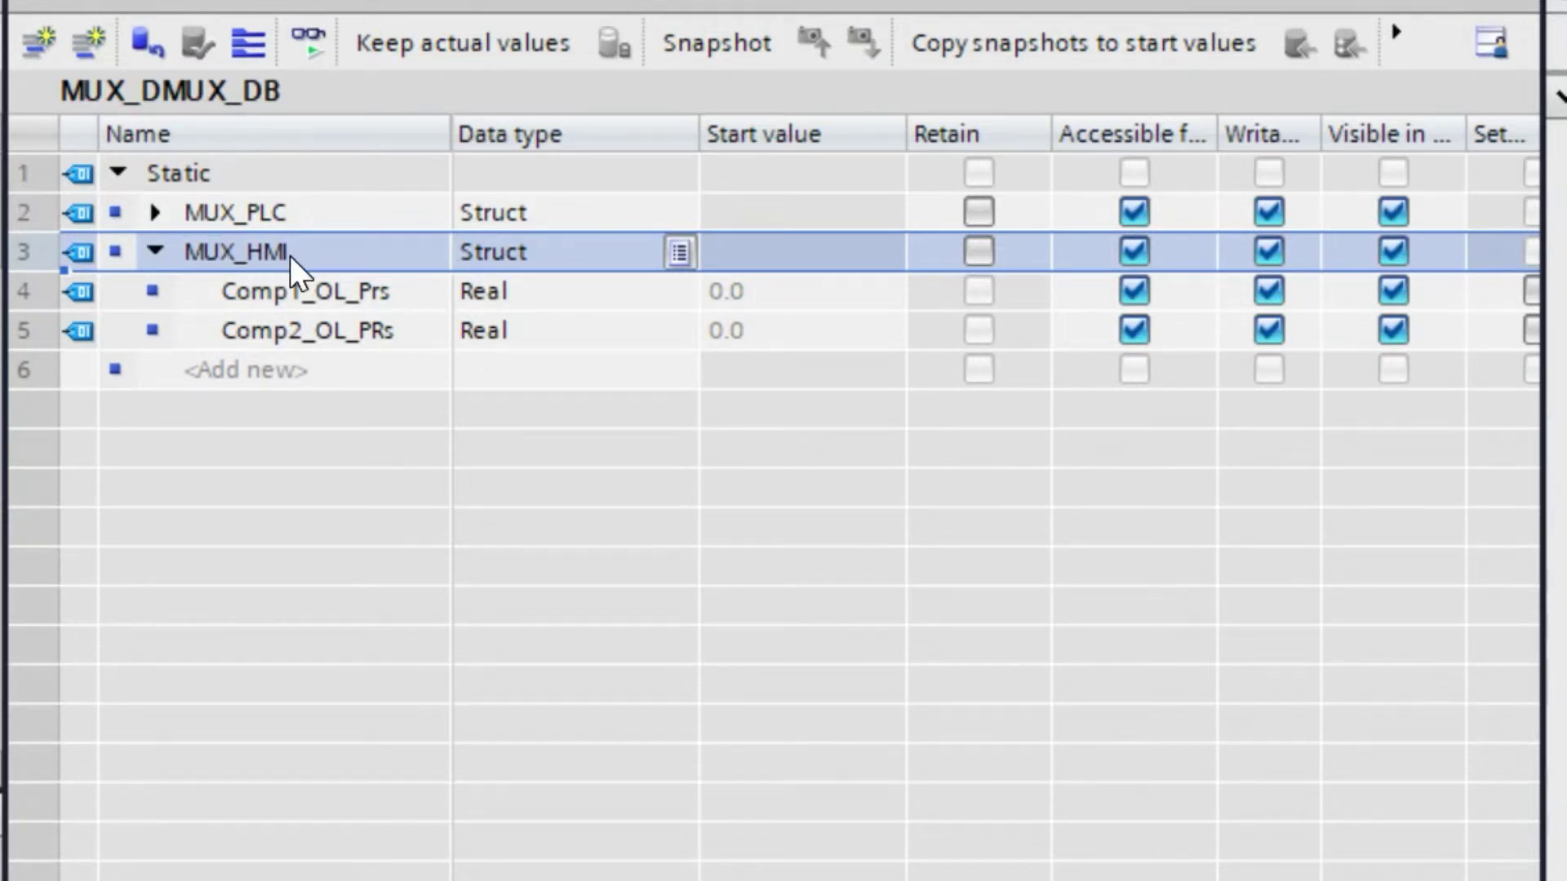
{"action": "left_click", "coordinate": [600, 253]}
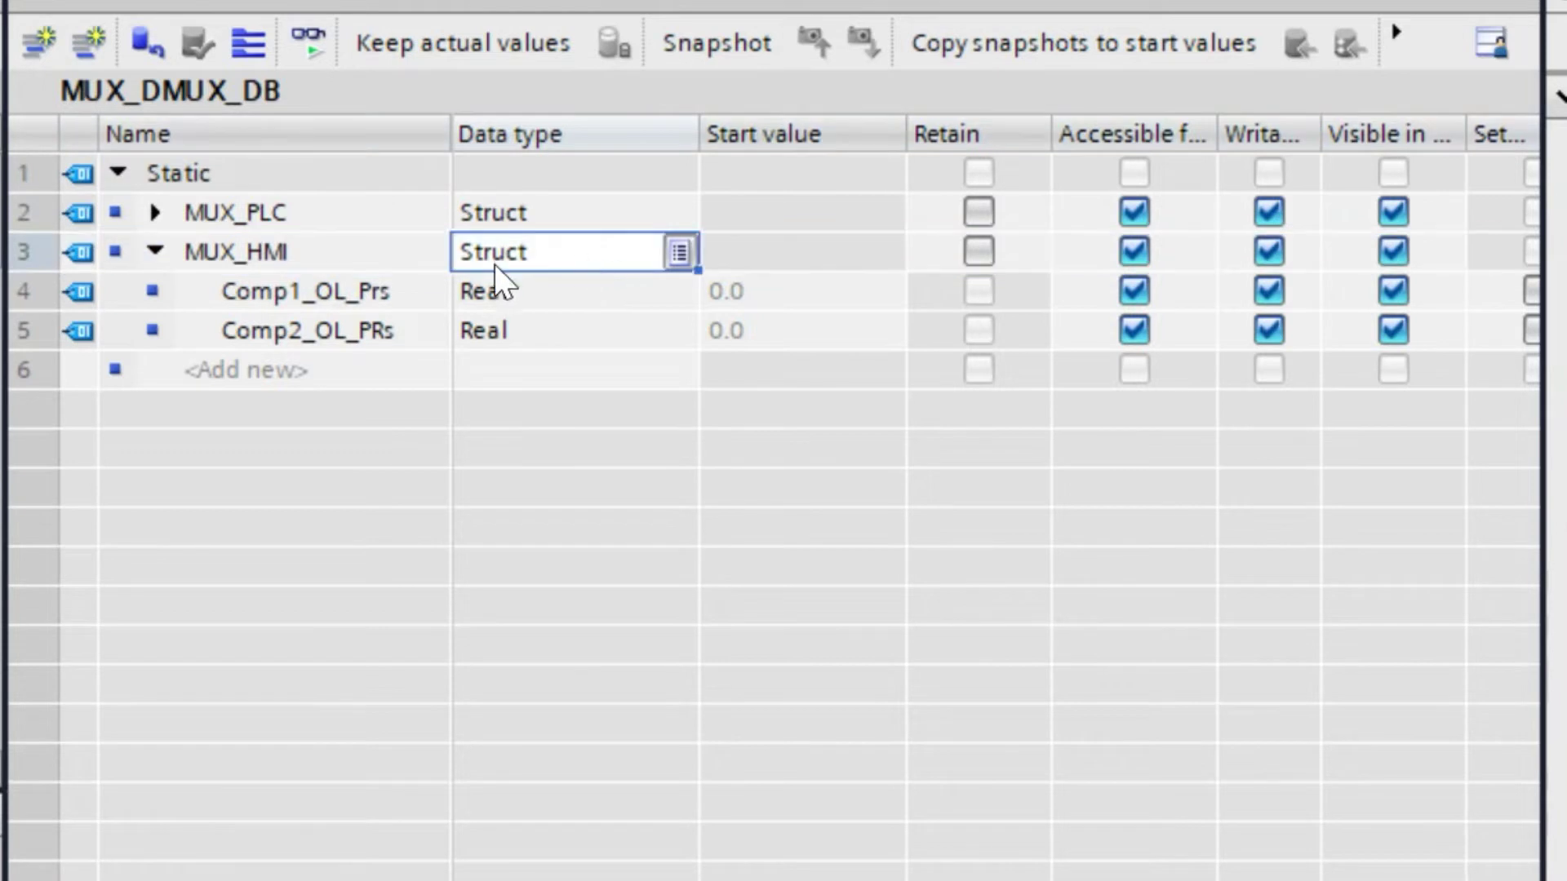
{"action": "left_click", "coordinate": [271, 247]}
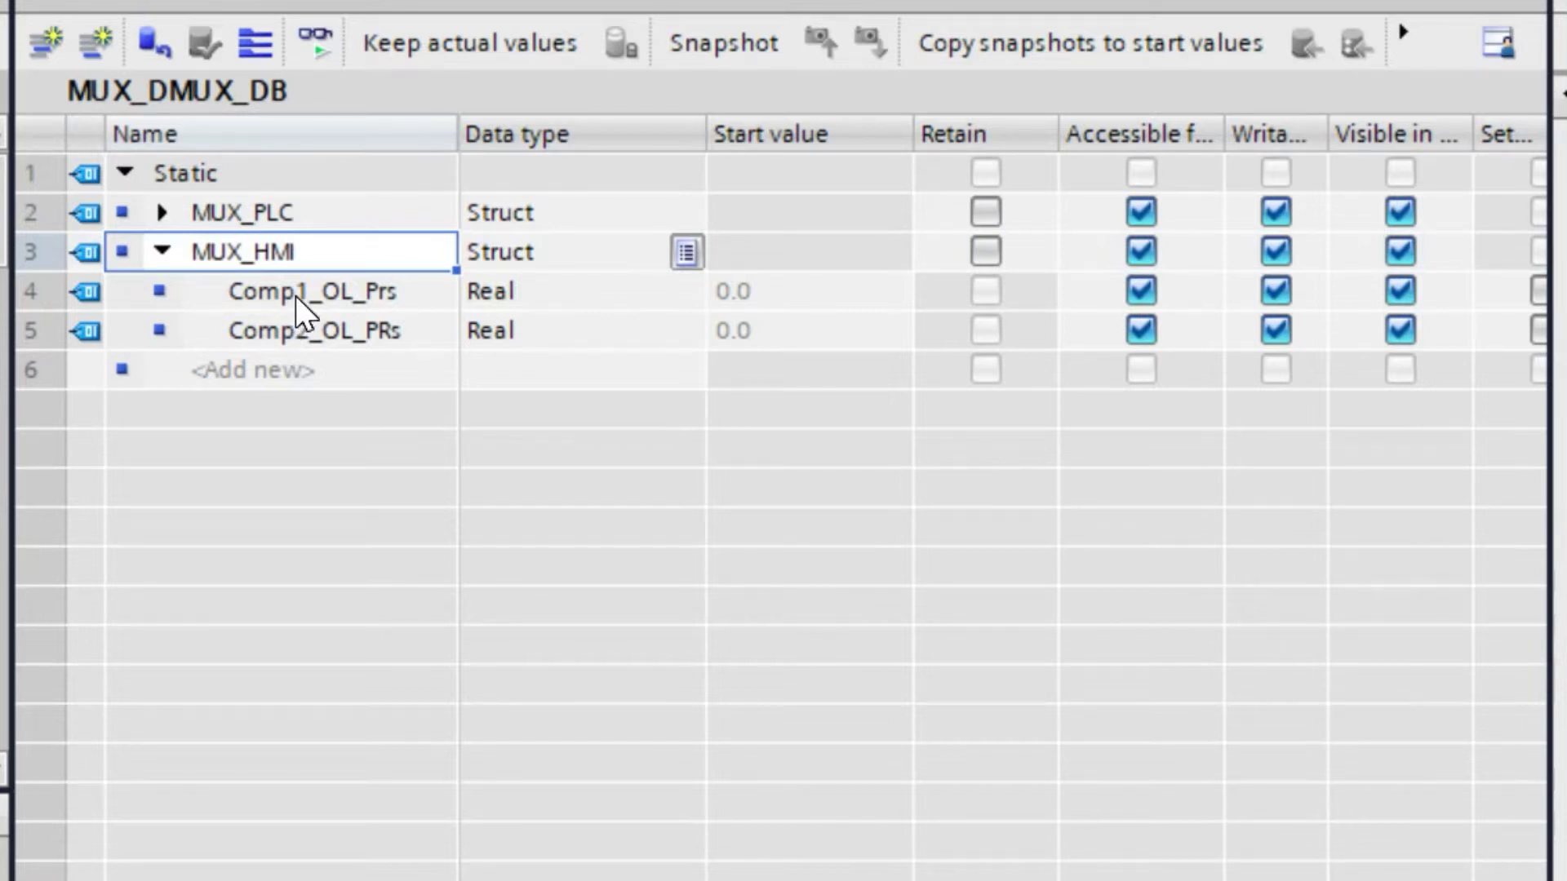
{"action": "key", "text": "Tab"}
{"action": "key", "text": "Tab"}
{"action": "key", "text": "Tab"}
{"action": "key", "text": "space"}
- Examine the data types of Comp1_OL_Prs and Comp2_OL_PRs and the index parameter of the MUX instruction in MUX_DMUX
{"action": "left_click", "coordinate": [538, 290]}
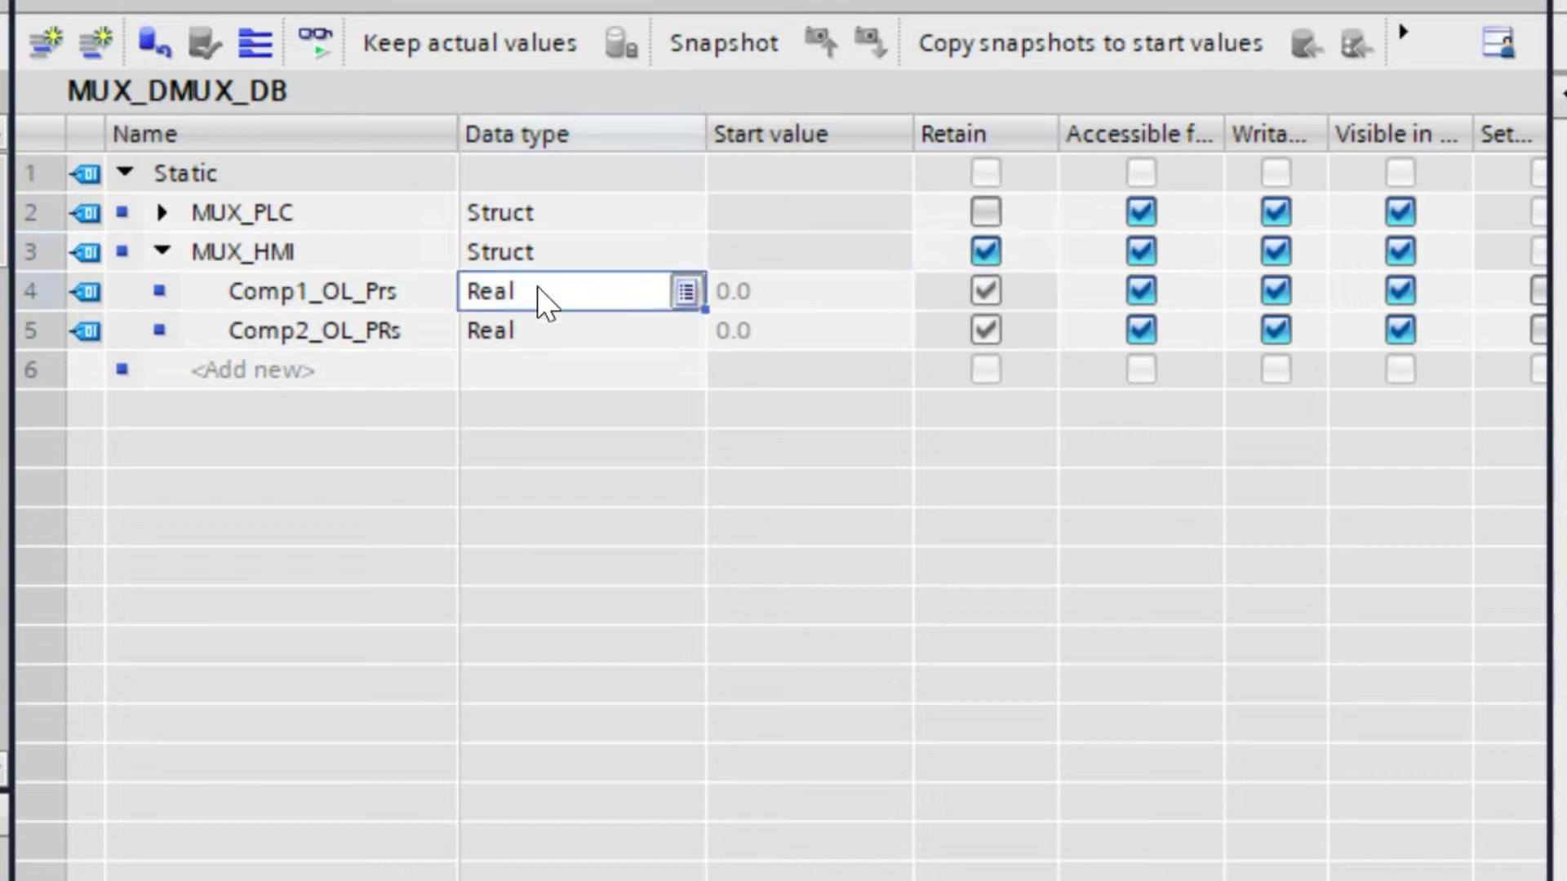
{"action": "left_click", "coordinate": [293, 333]}
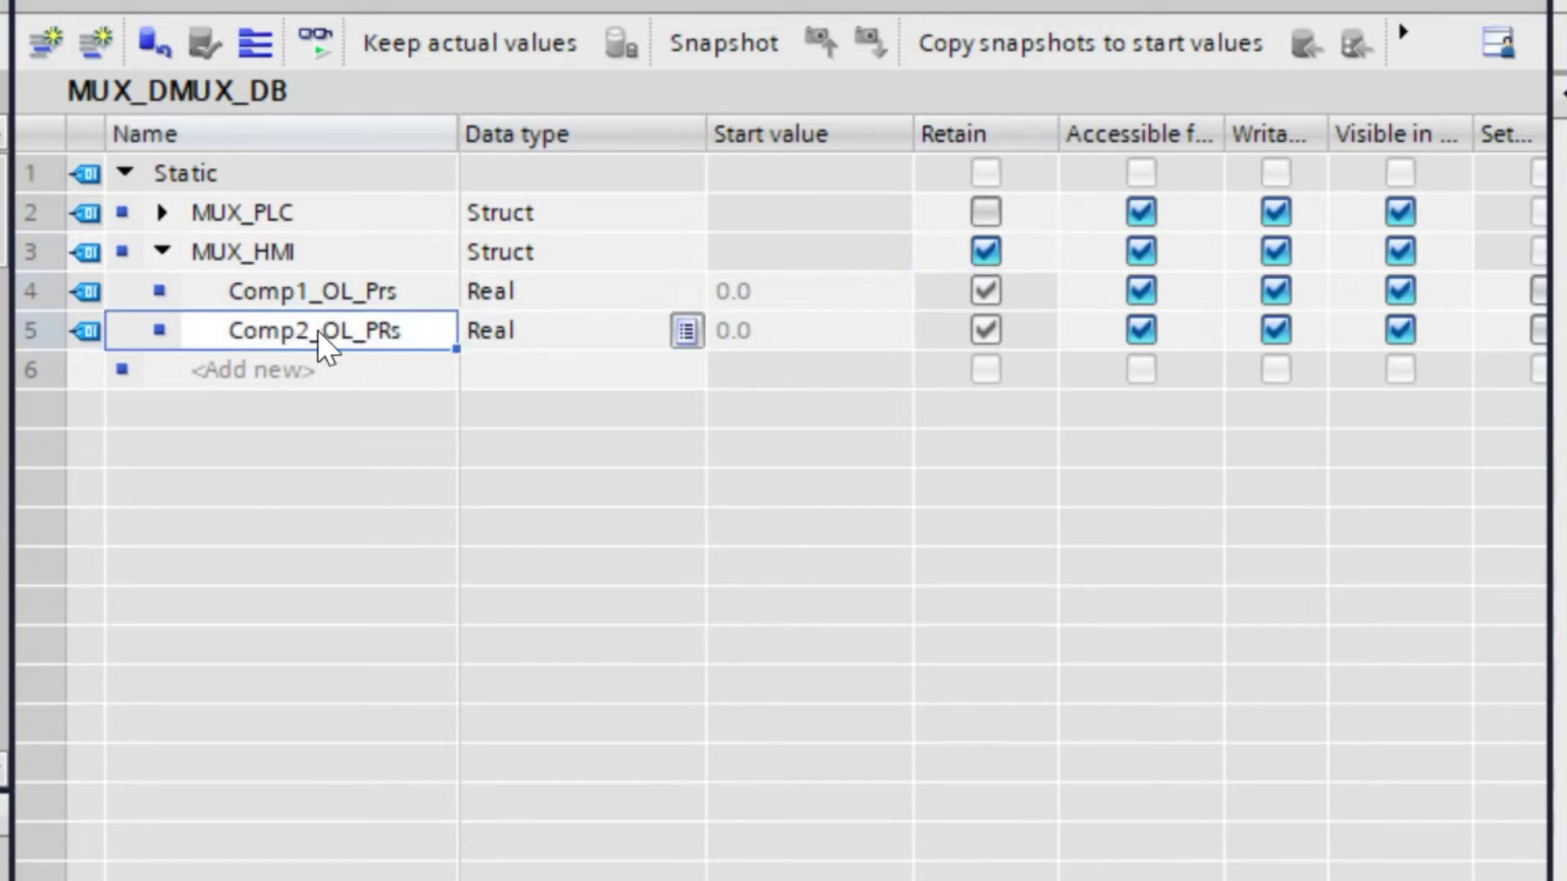
{"action": "left_click", "coordinate": [525, 336]}
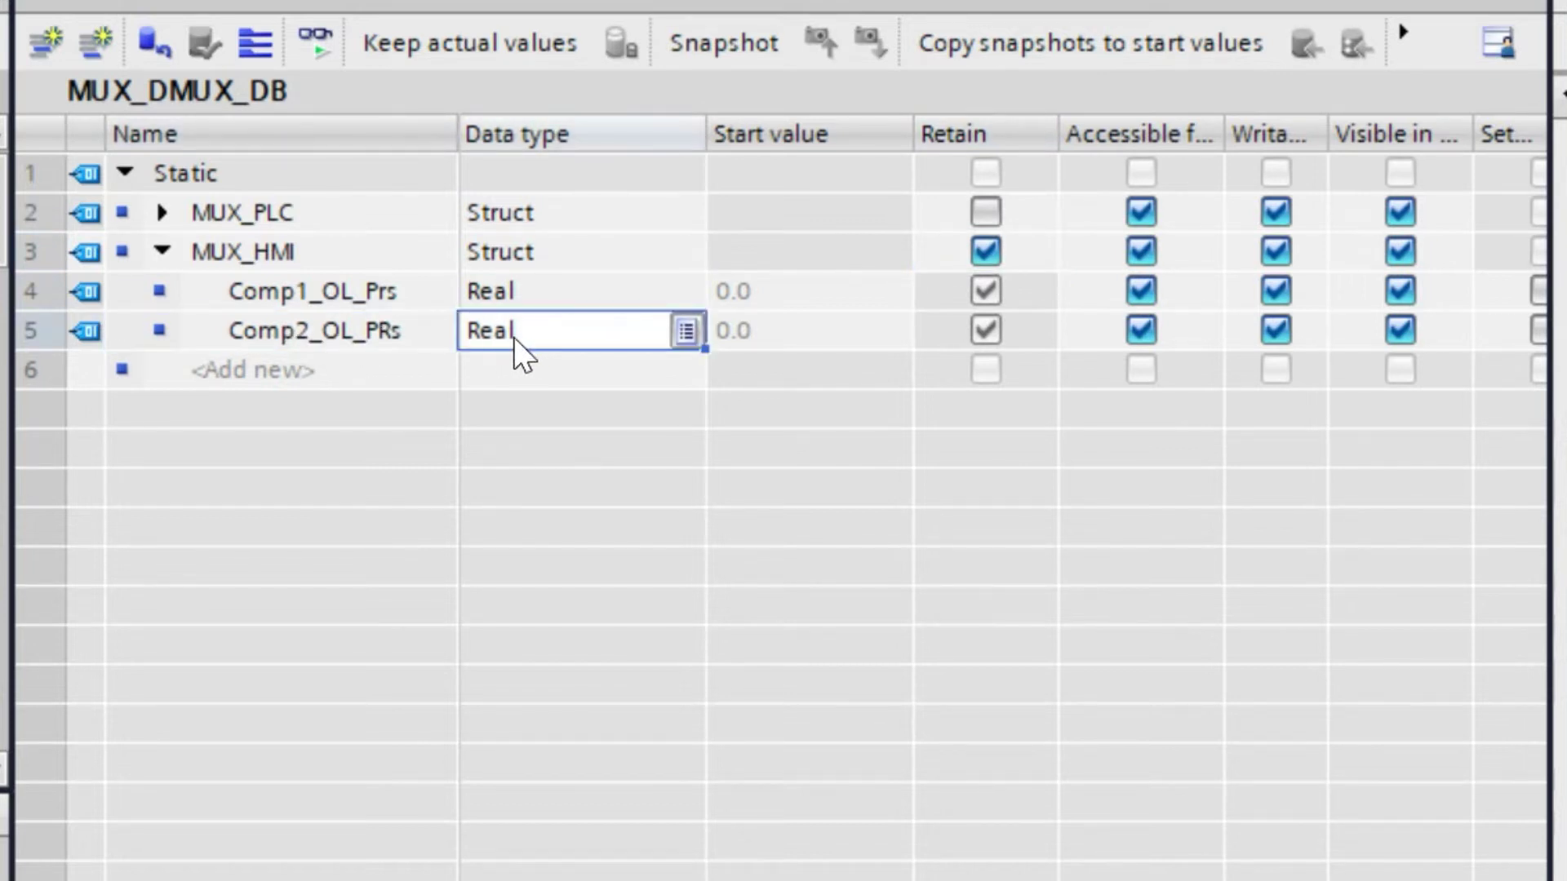
{"action": "left_click", "coordinate": [359, 878]}
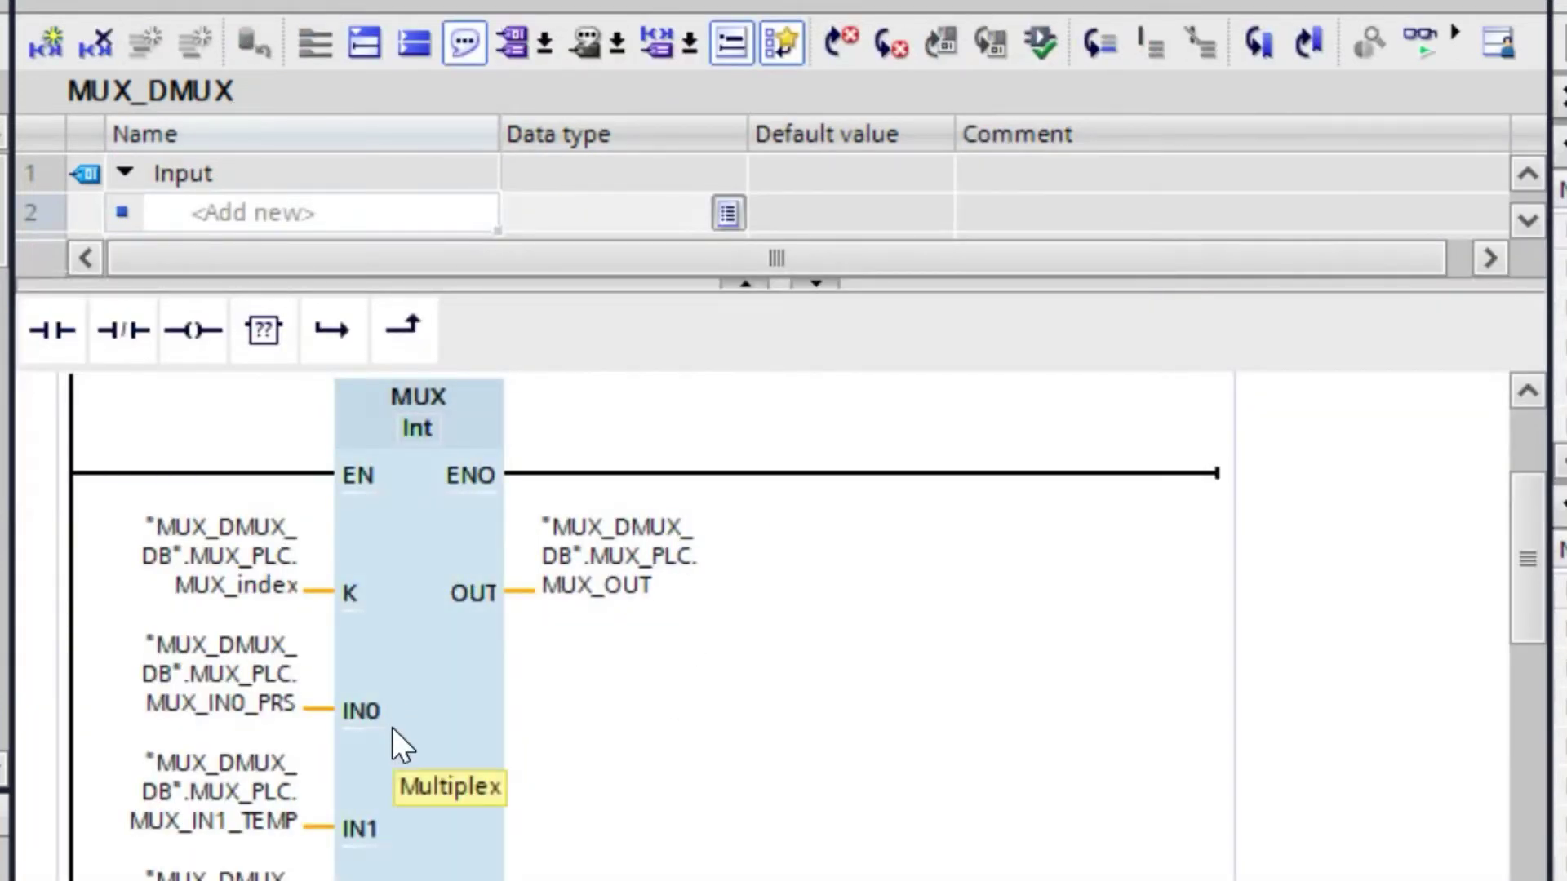
{"action": "left_click", "coordinate": [258, 584]}
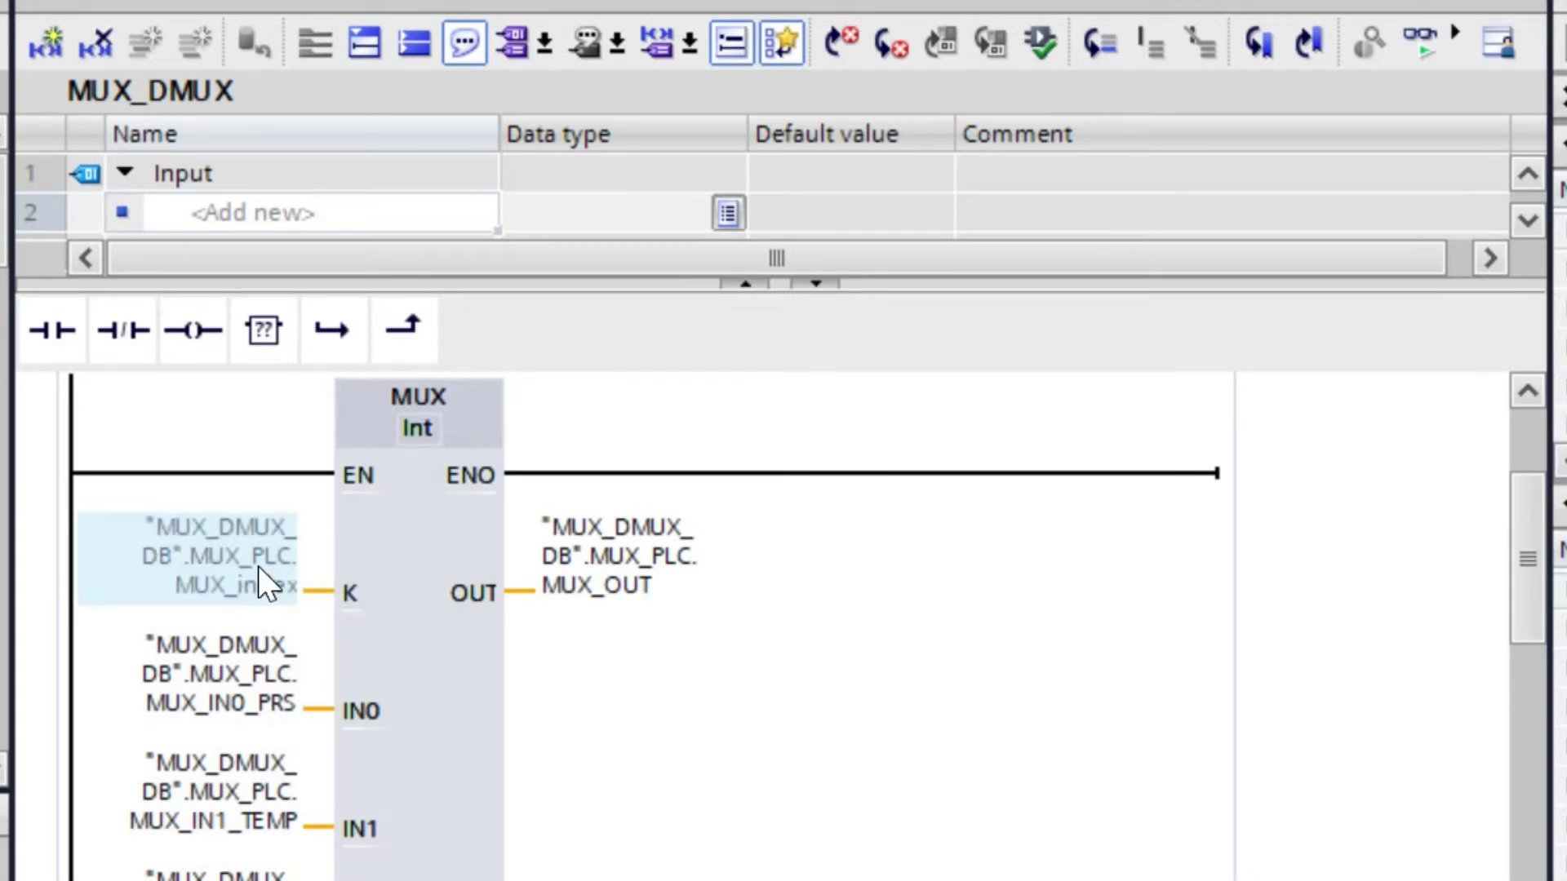
{"action": "mouse_move", "coordinate": [258, 565]}
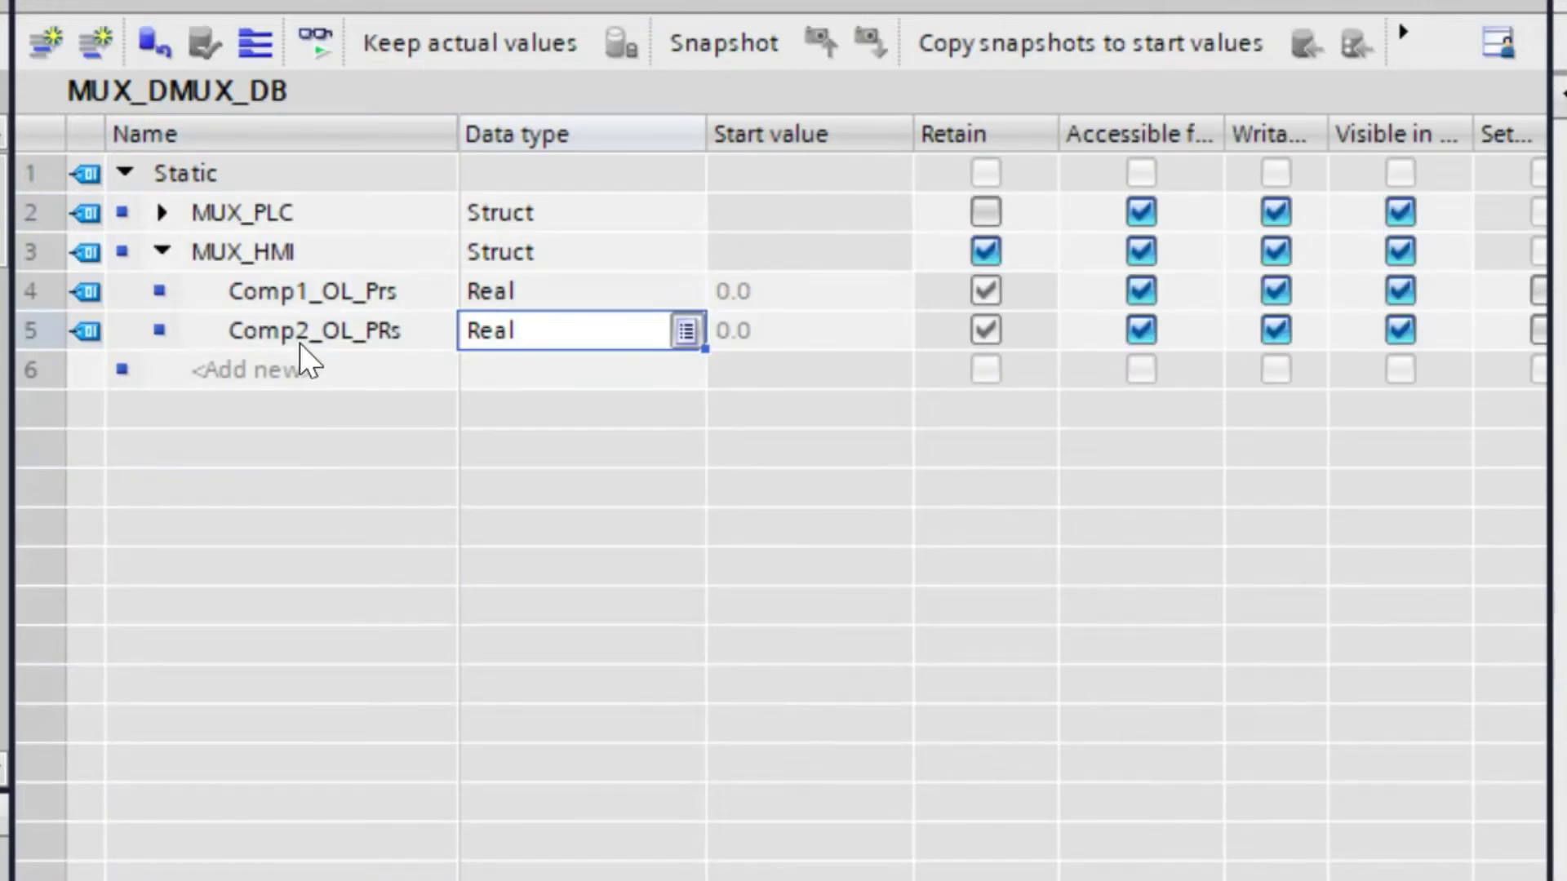
{"action": "scroll", "coordinate": [419, 291], "scroll_direction": "right", "scroll_amount": 1}
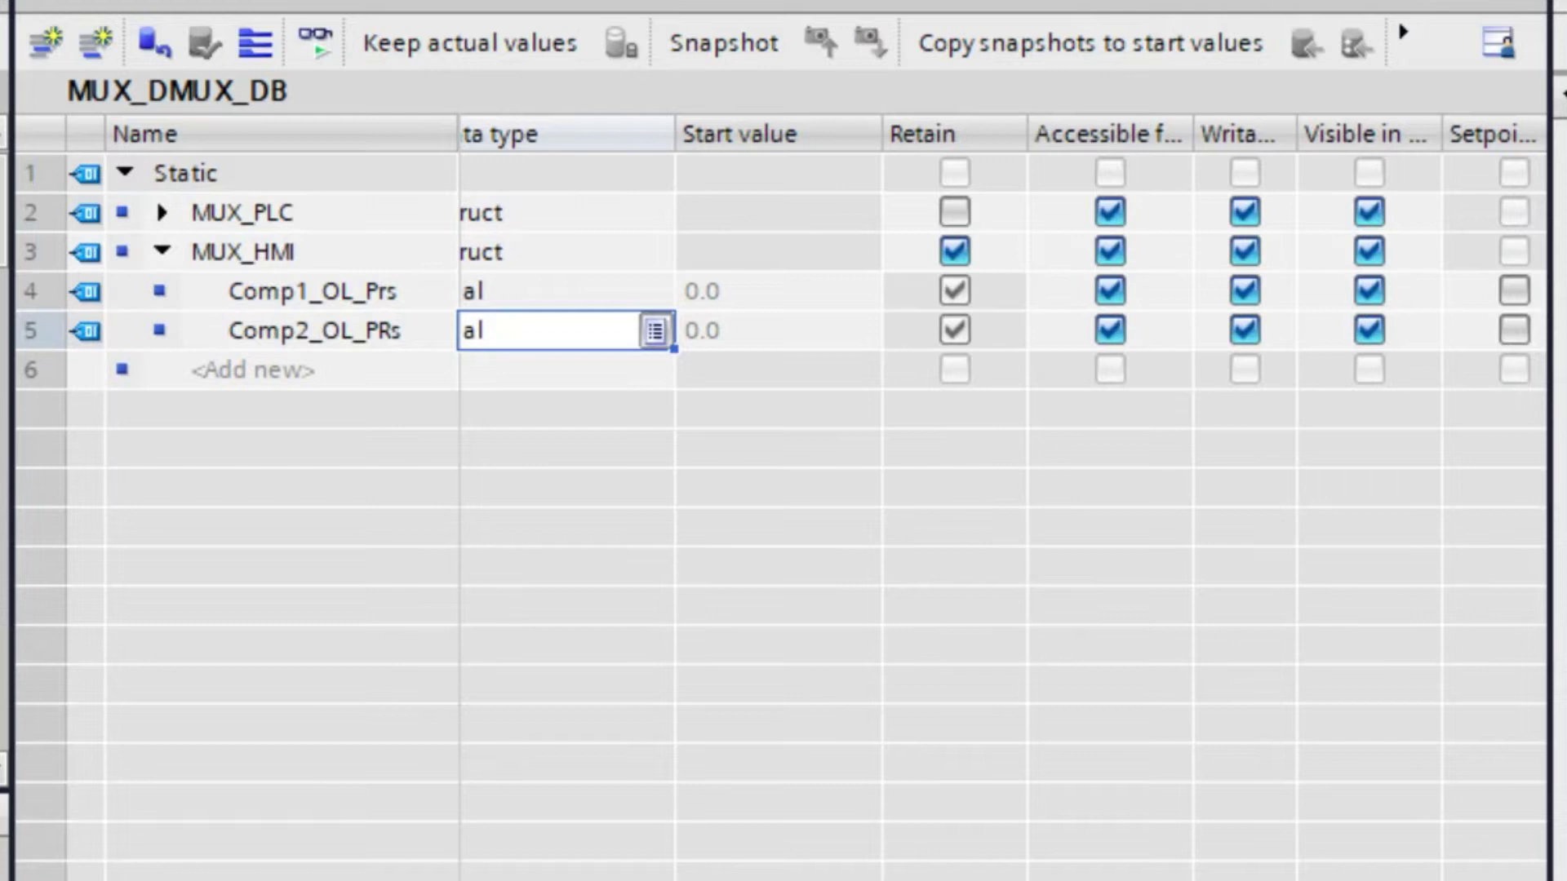
{"action": "scroll", "coordinate": [1001, 498], "scroll_direction": "left", "scroll_amount": 1}
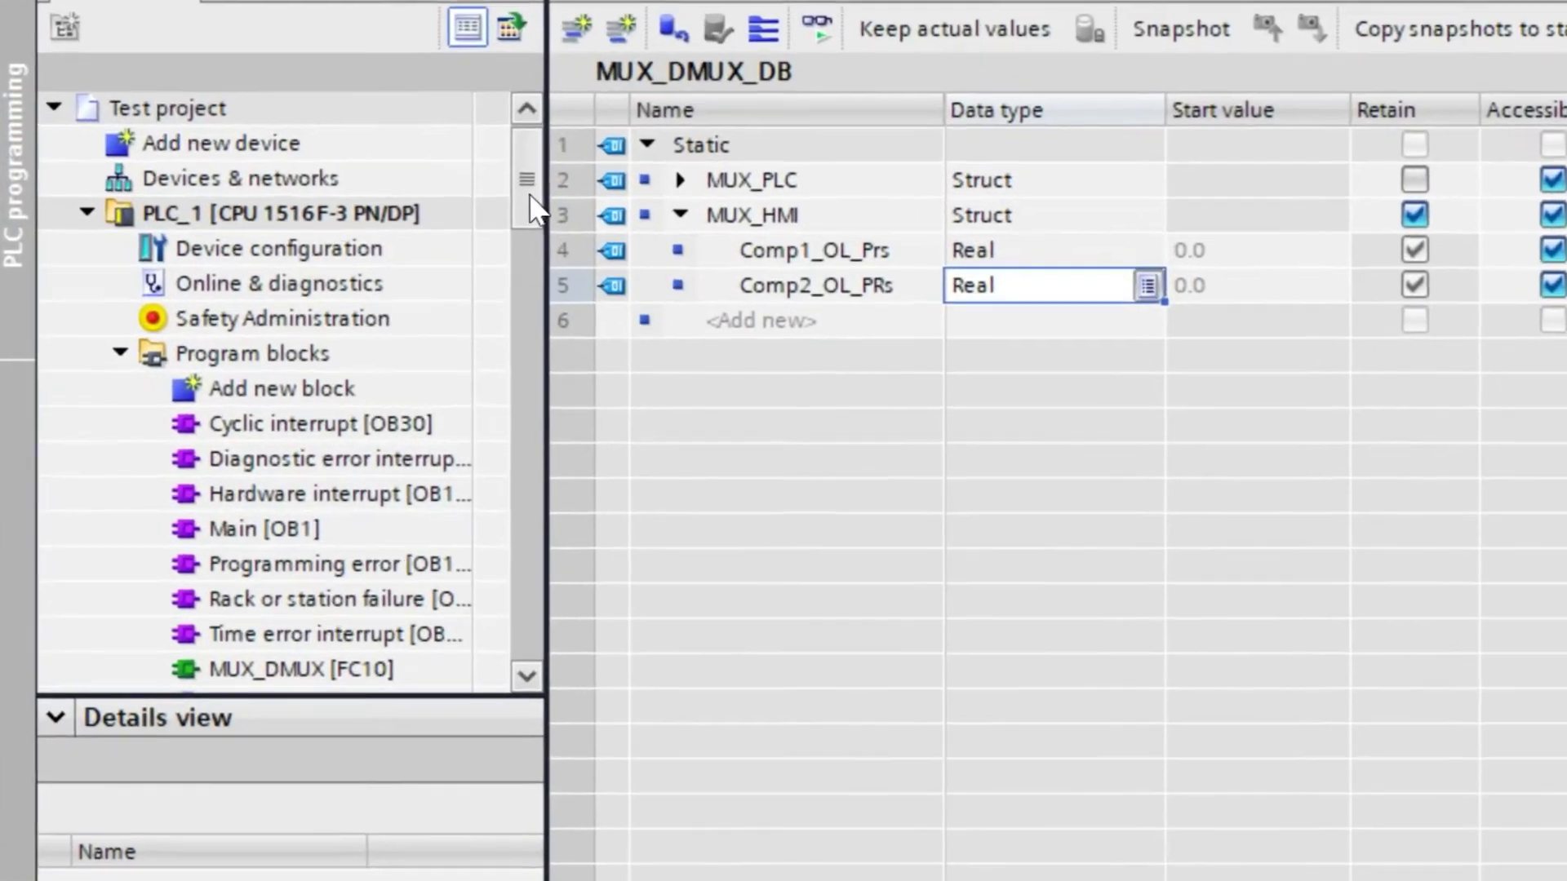
- Place an I/O field near the upper part of Screen_2 of HMI_1 and open its properties
{"action": "left_click_drag", "start_coordinate": [529, 196], "coordinate": [532, 375]}
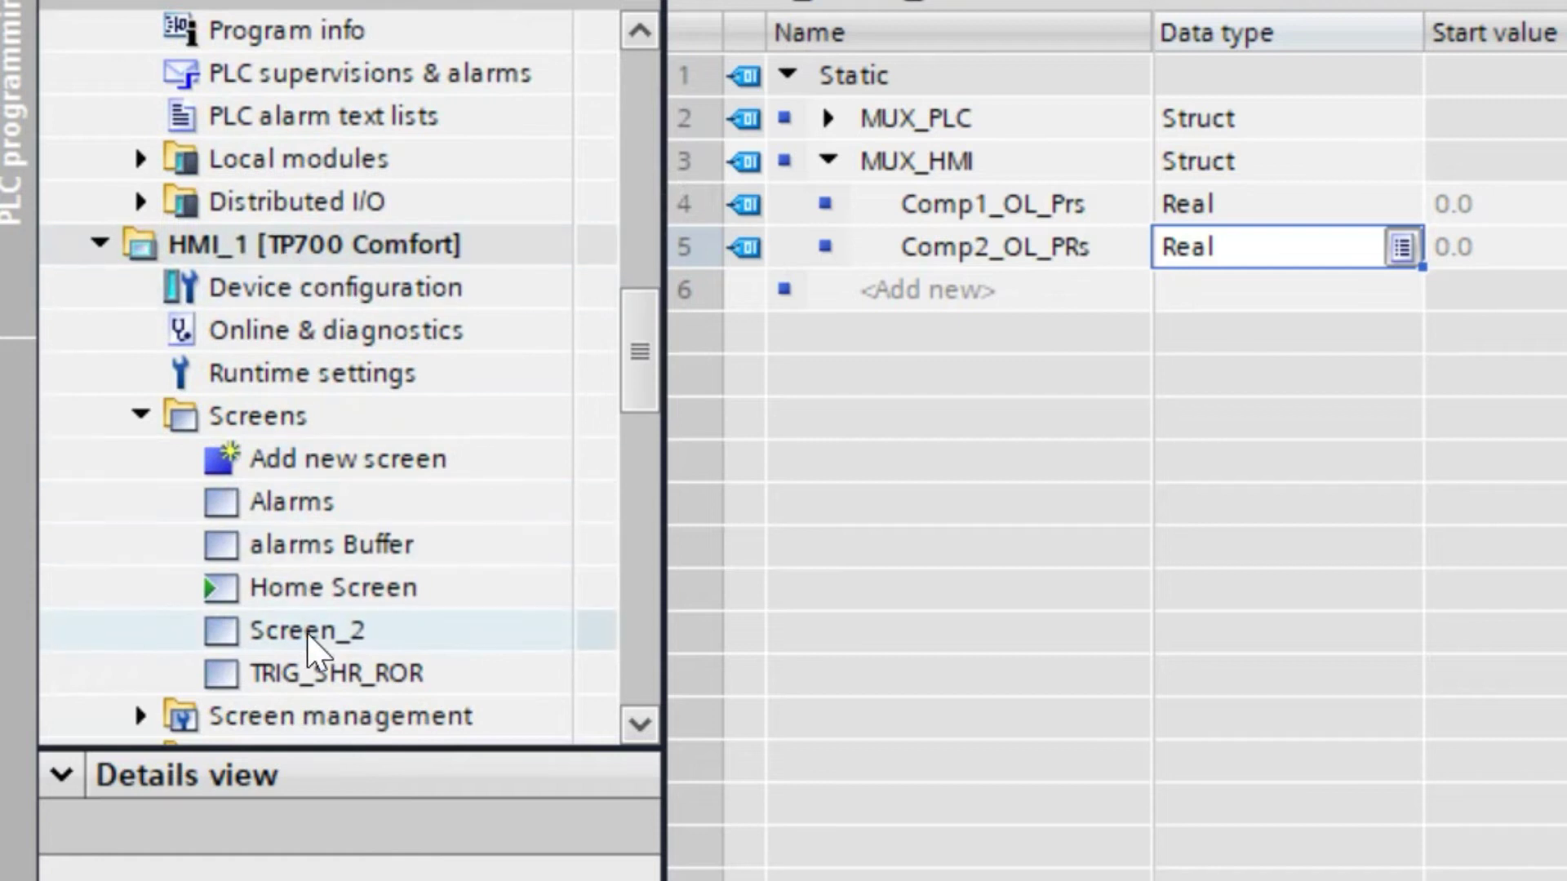
{"action": "left_click", "coordinate": [318, 640]}
{"action": "double_click", "coordinate": [256, 600]}
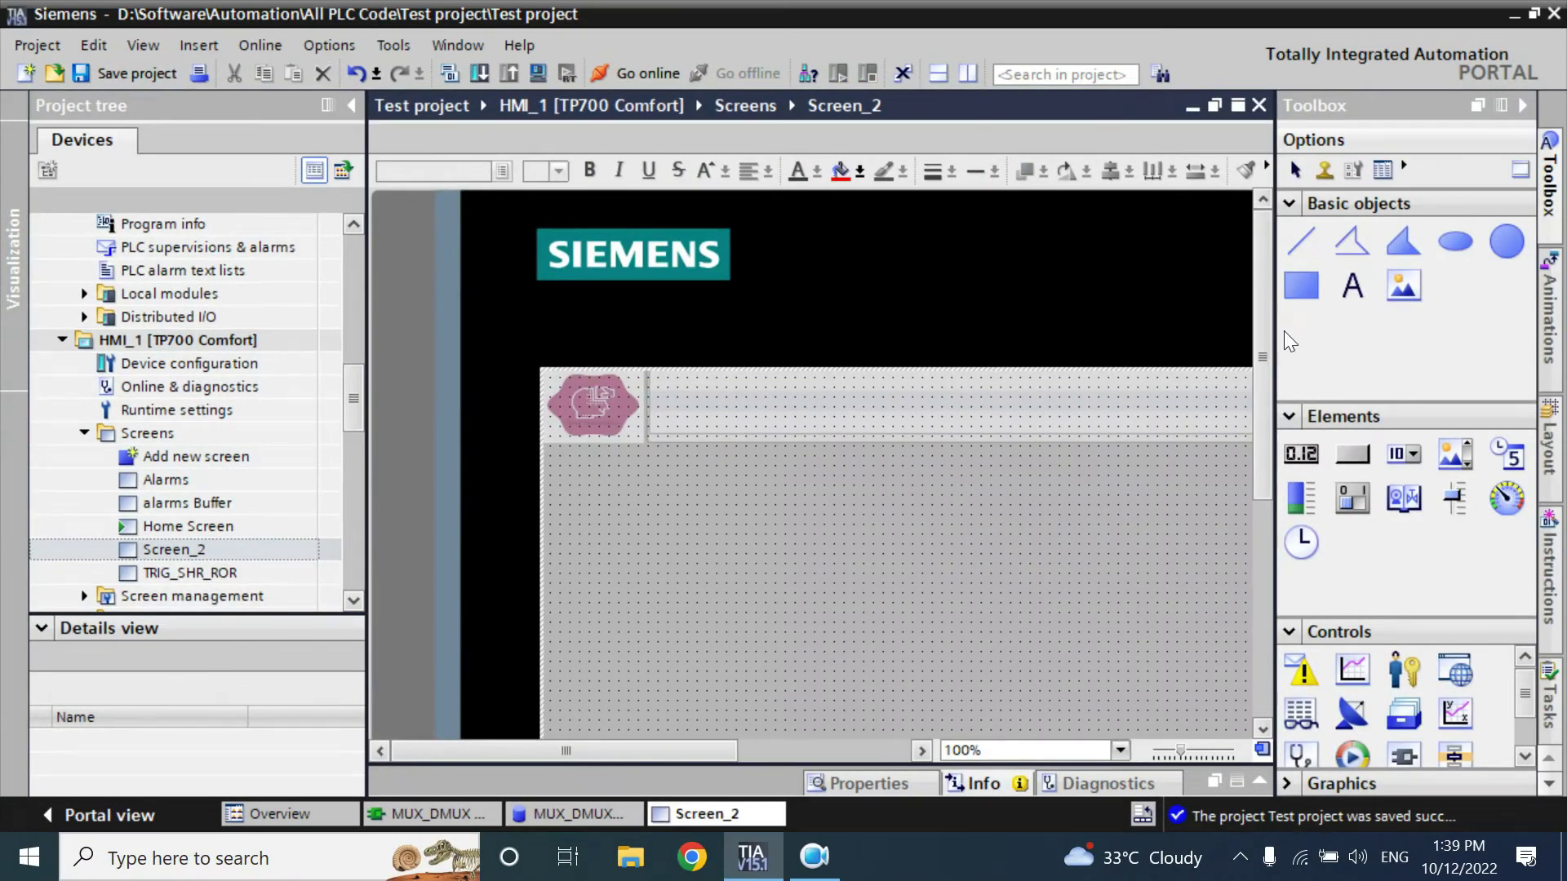
{"action": "left_click", "coordinate": [1296, 463]}
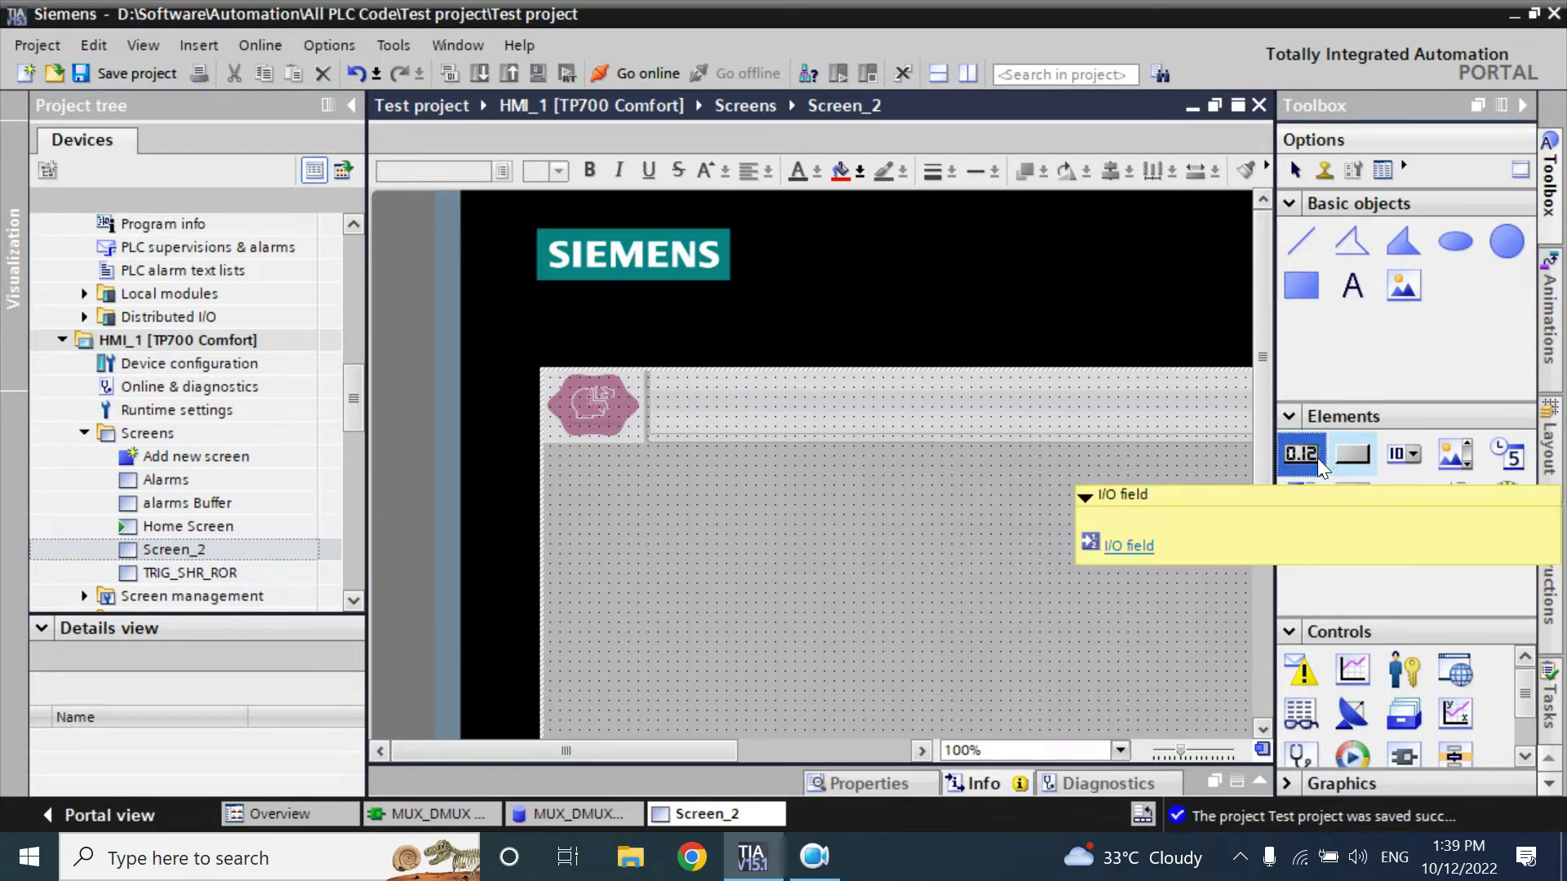
{"action": "left_click_drag", "start_coordinate": [677, 487], "coordinate": [790, 522]}
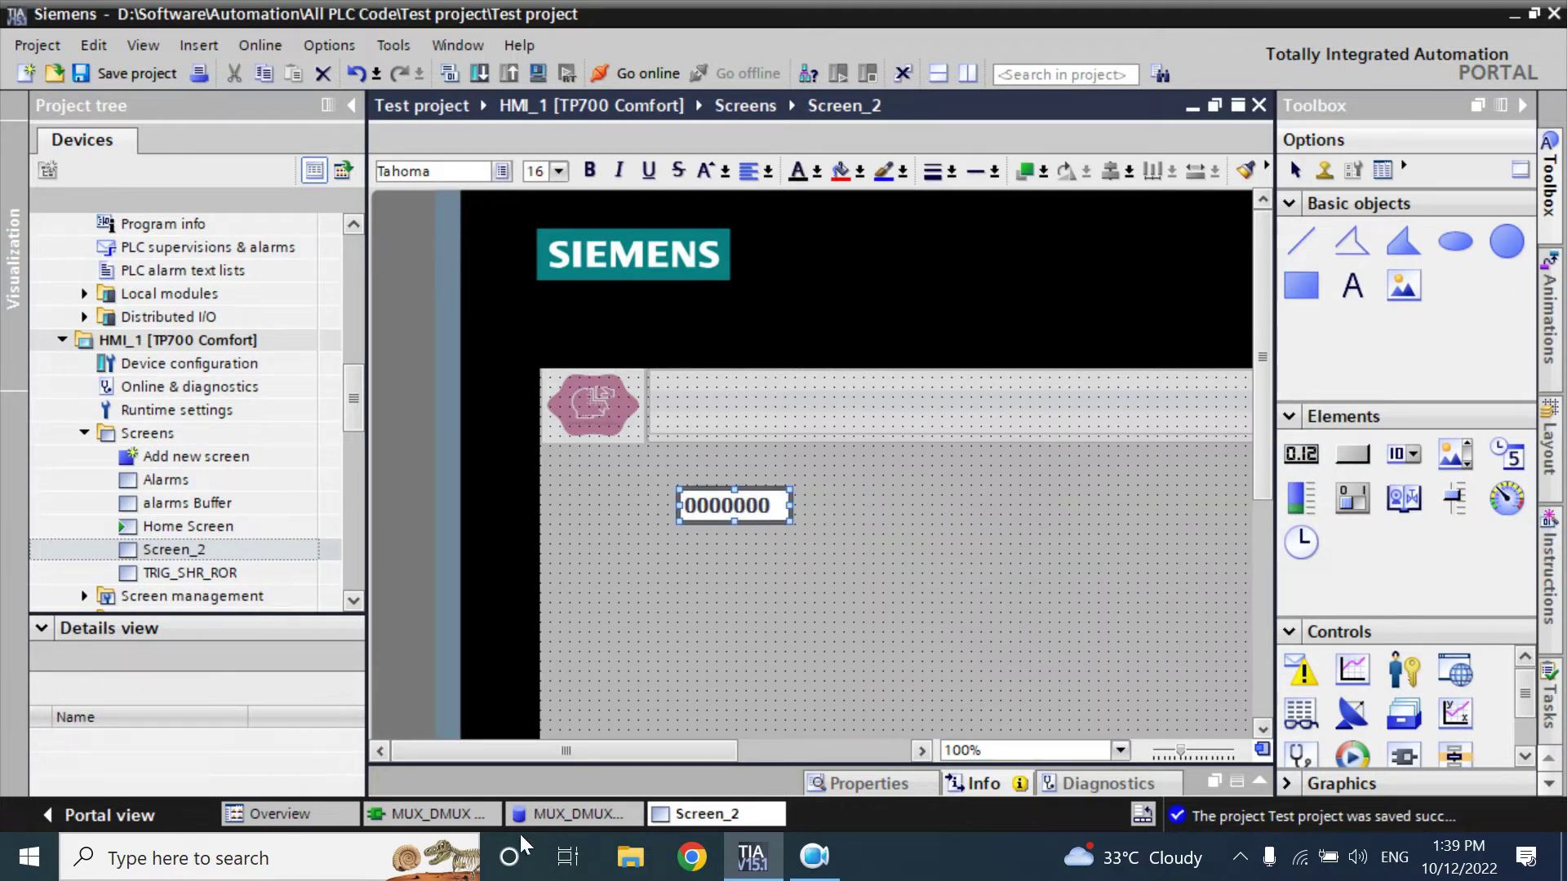
{"action": "left_click", "coordinate": [541, 814]}
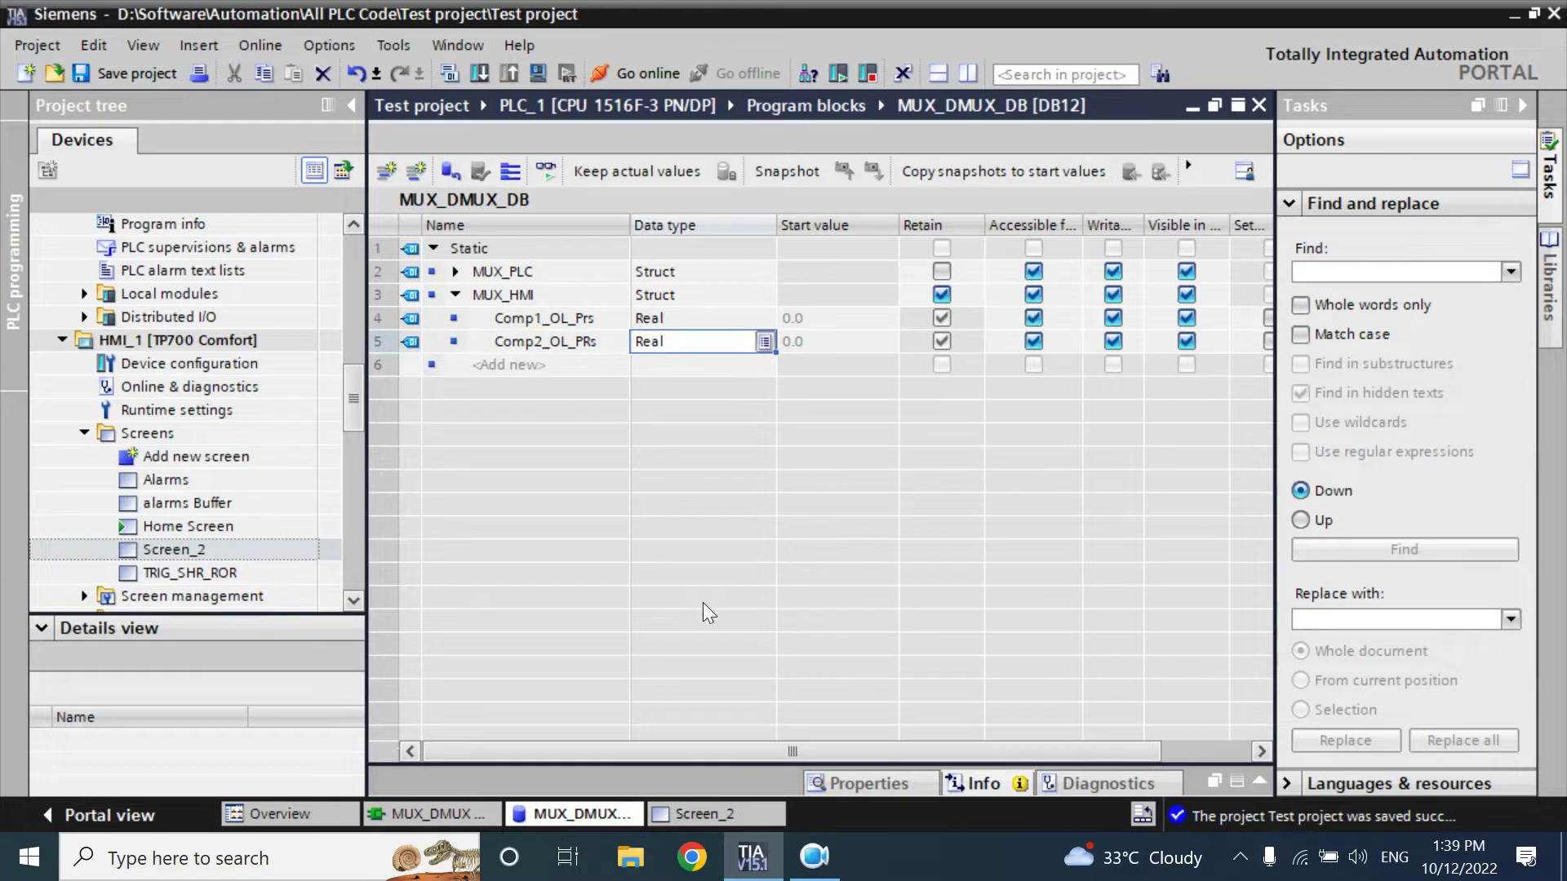
{"action": "left_click", "coordinate": [747, 814]}
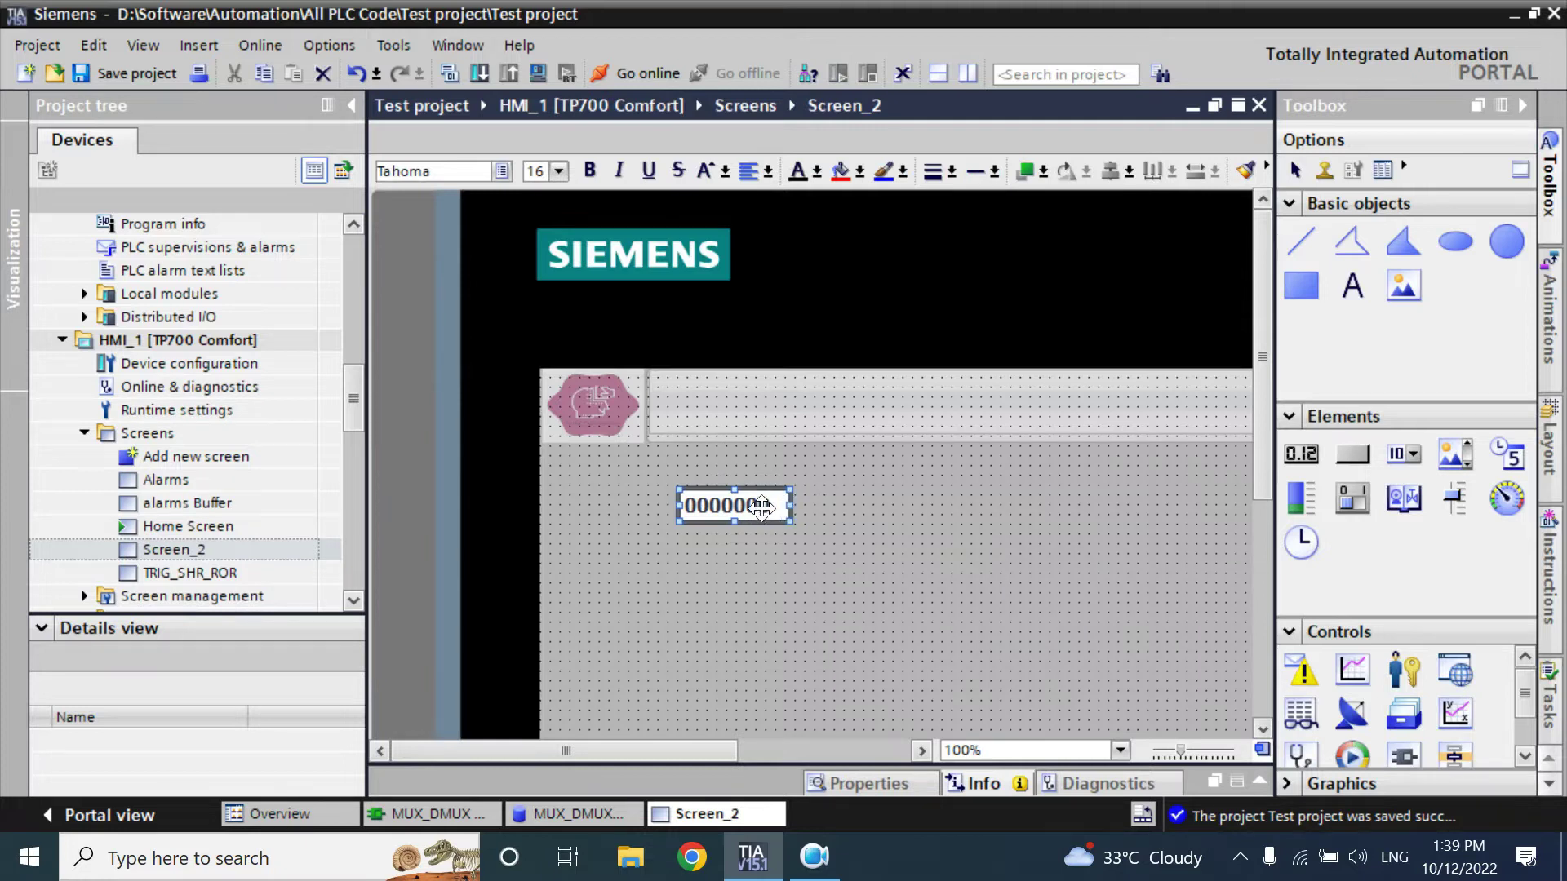
{"action": "double_click", "coordinate": [783, 509]}
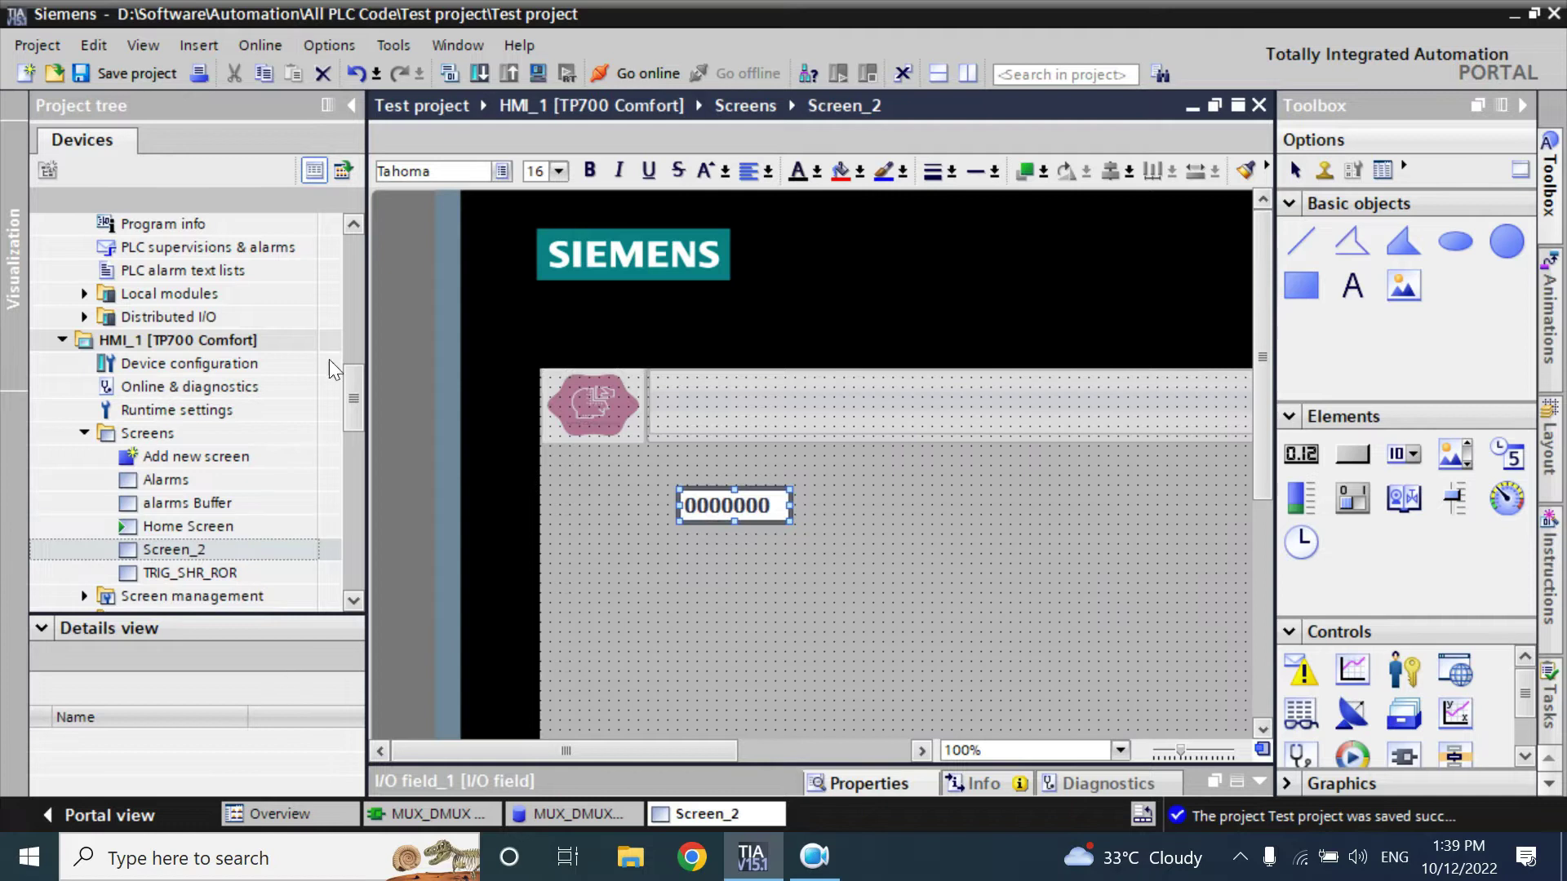
- Show all HMI tags of HMI_1 and add a tag named MUX_Index at the end of the list
{"action": "left_click_drag", "start_coordinate": [355, 404], "coordinate": [359, 459]}
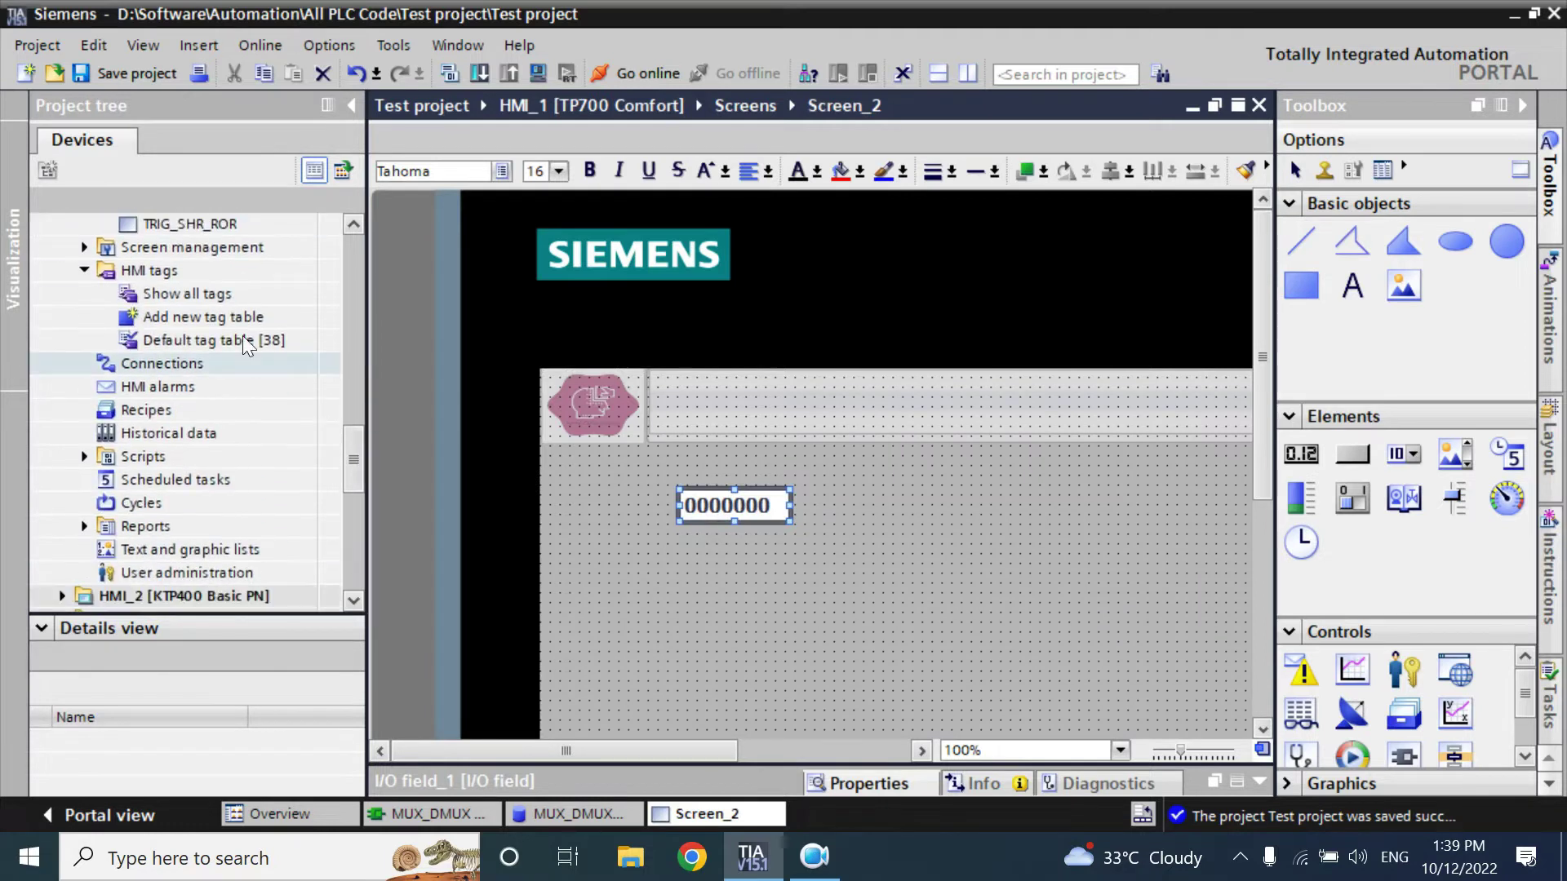
{"action": "double_click", "coordinate": [200, 296]}
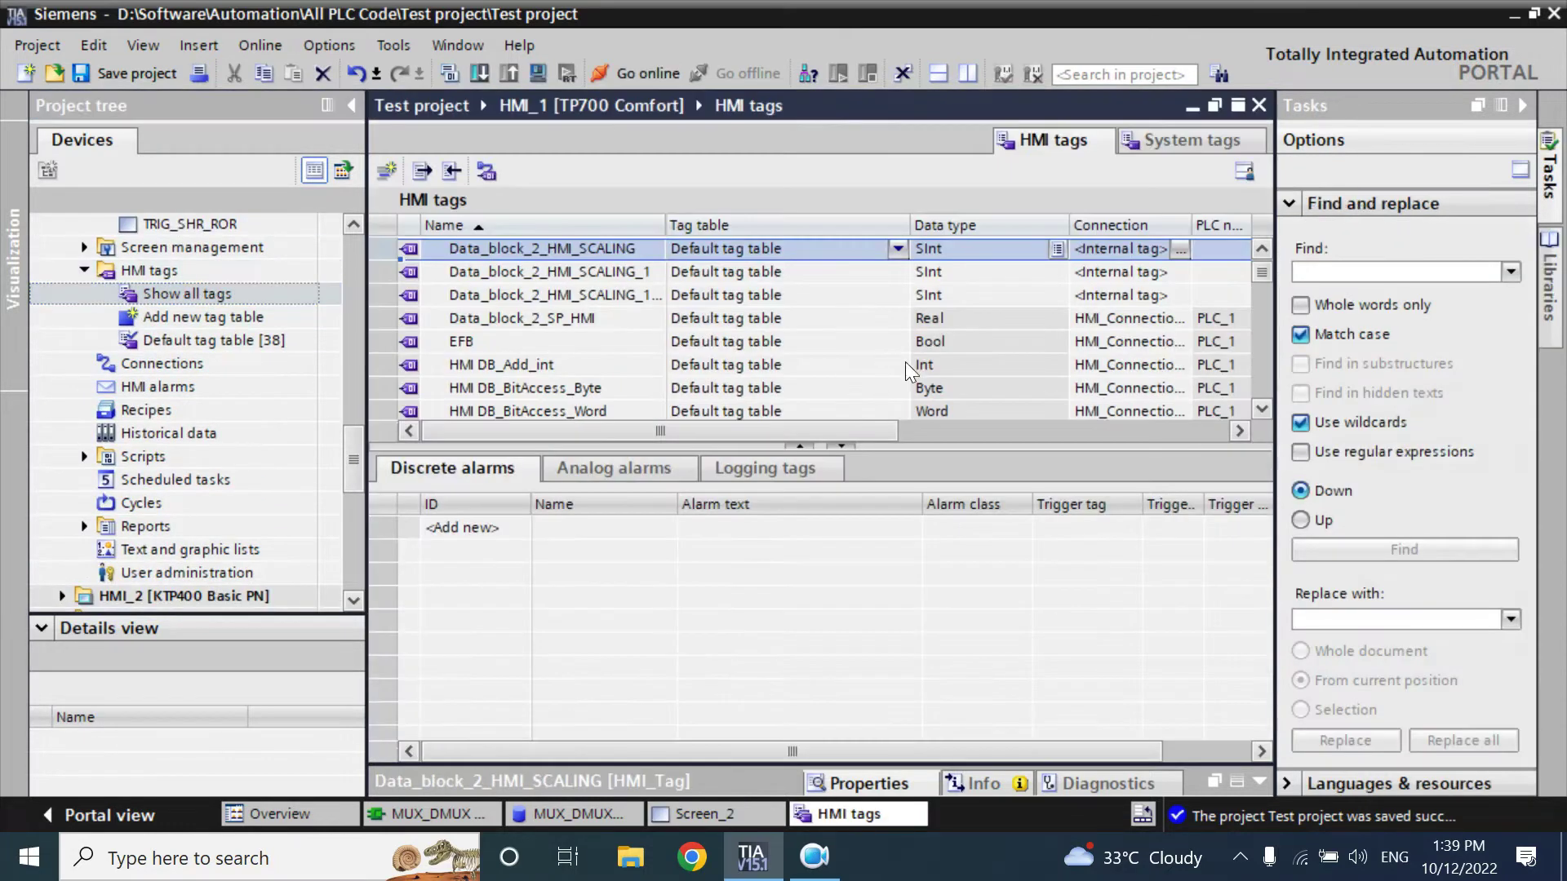
{"action": "left_click", "coordinate": [387, 171]}
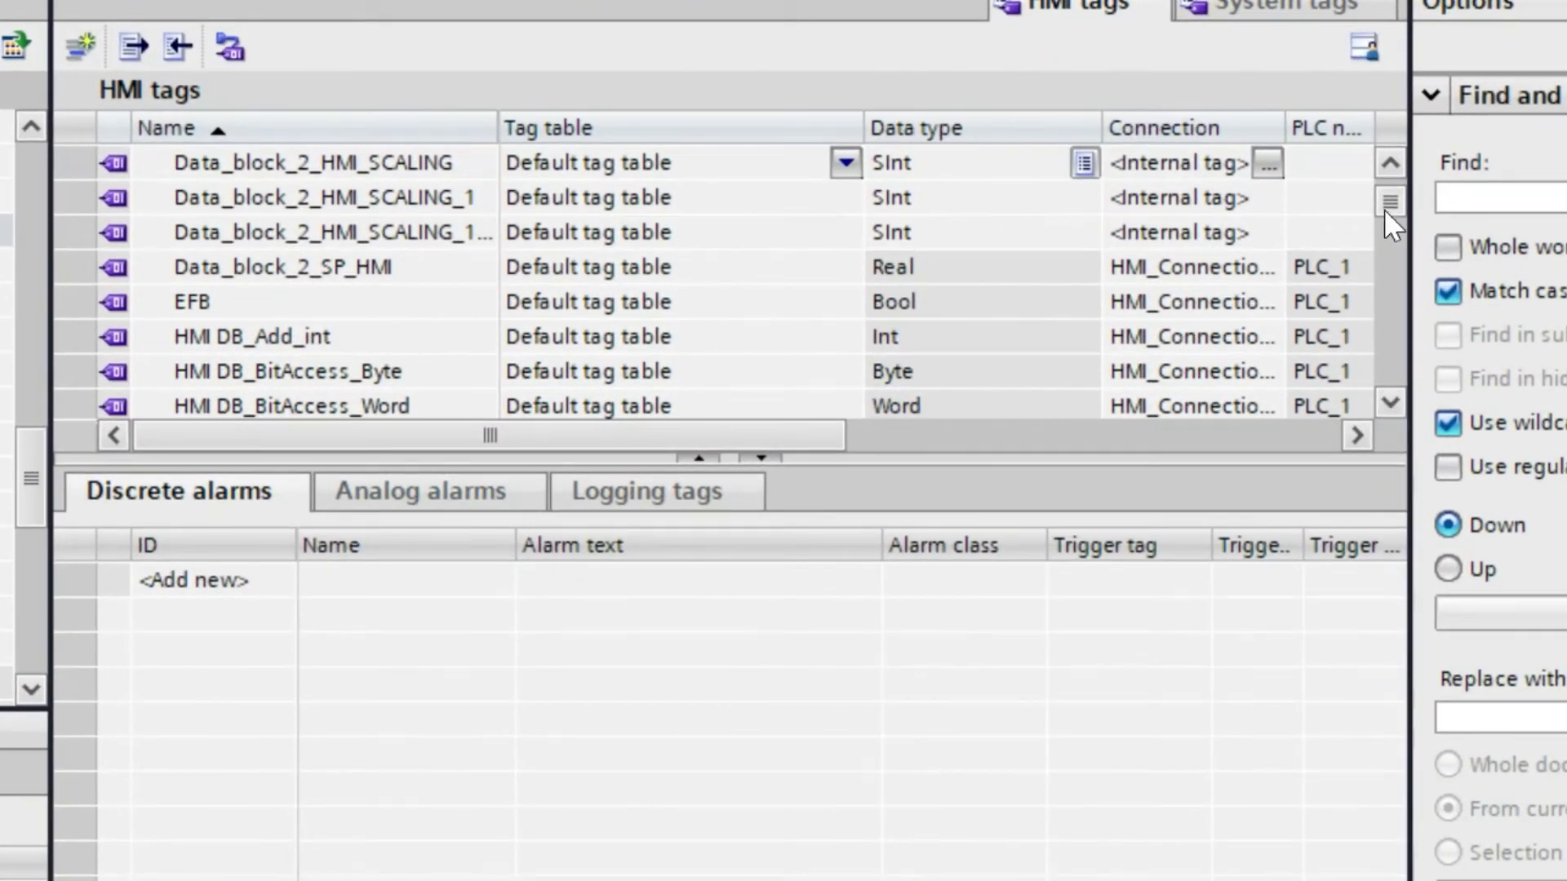
{"action": "left_click_drag", "start_coordinate": [1383, 208], "coordinate": [1409, 368]}
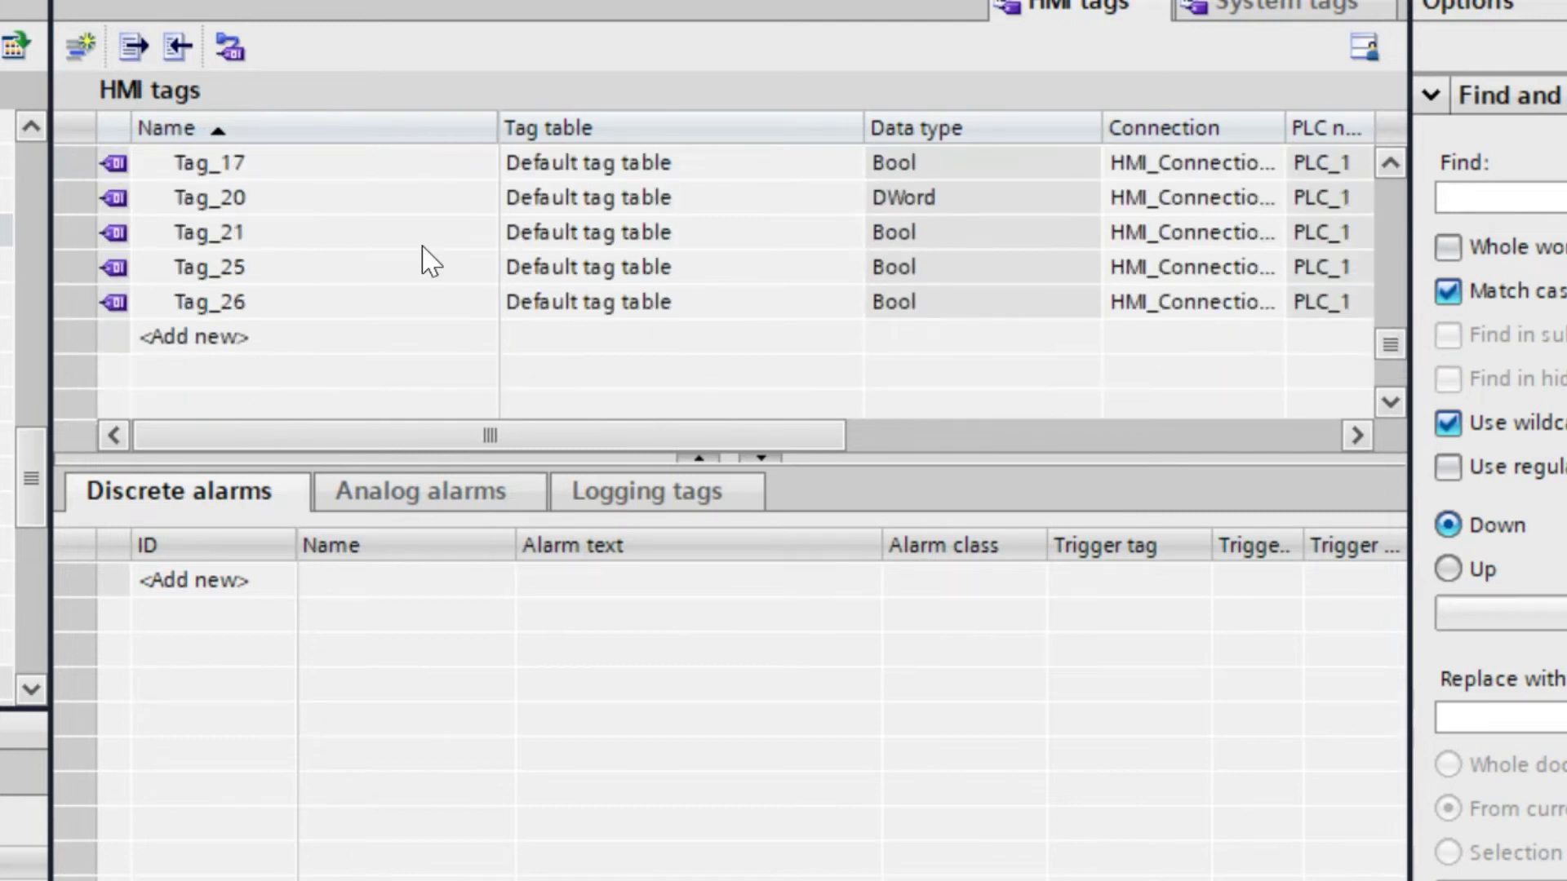
{"action": "left_click", "coordinate": [272, 344]}
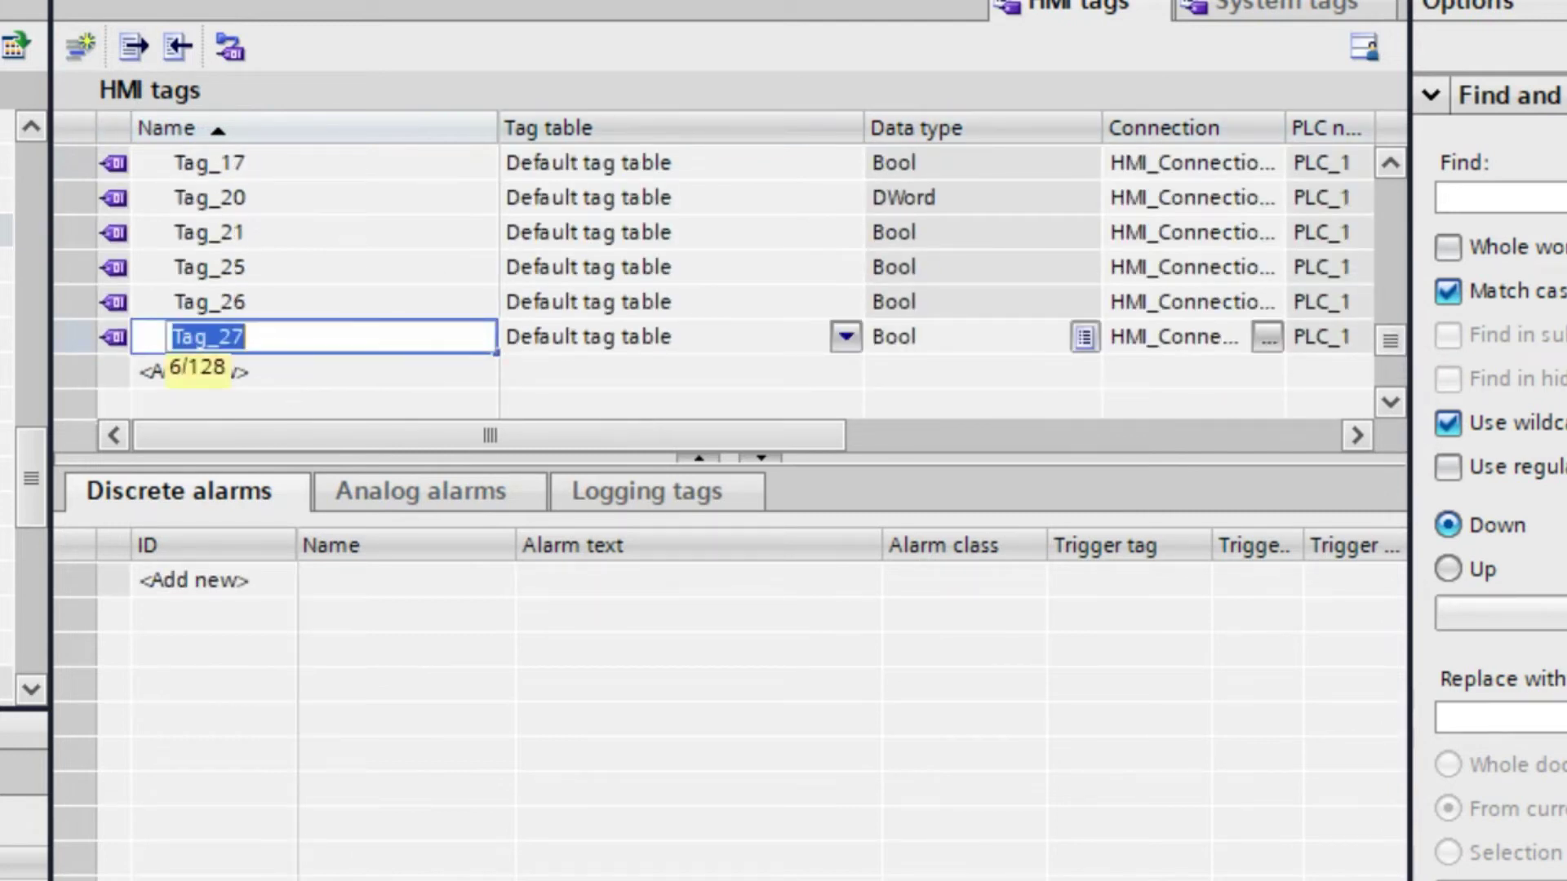
{"action": "type", "text": "MUX_Index"}
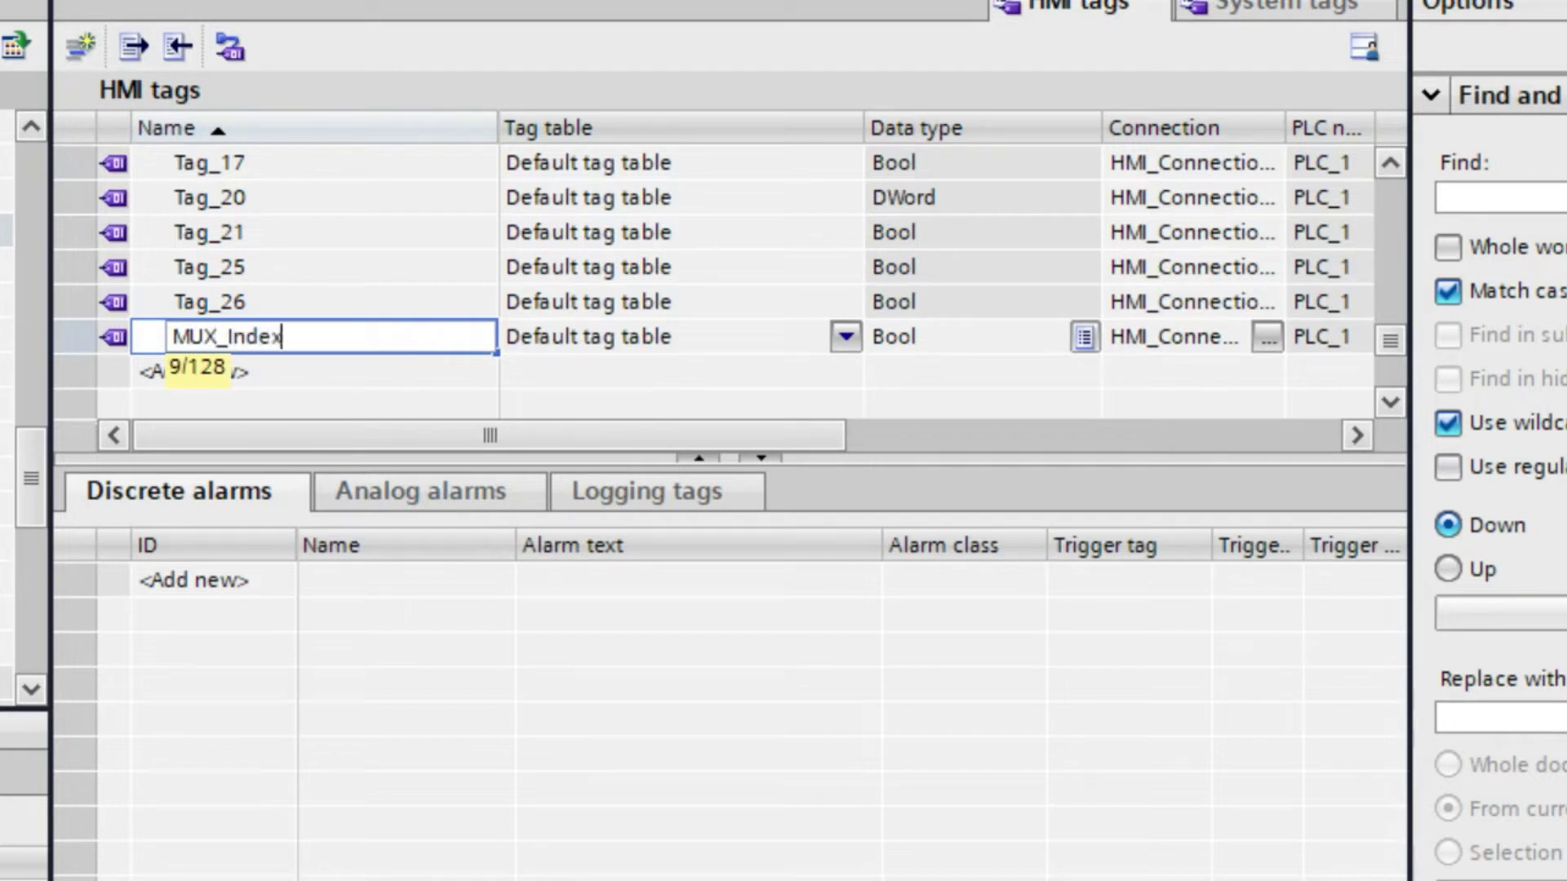
{"action": "key", "text": "Return"}
- Change the connection of the MUX_Index tag to <Internal tag>
{"action": "left_click_drag", "start_coordinate": [682, 436], "coordinate": [752, 409]}
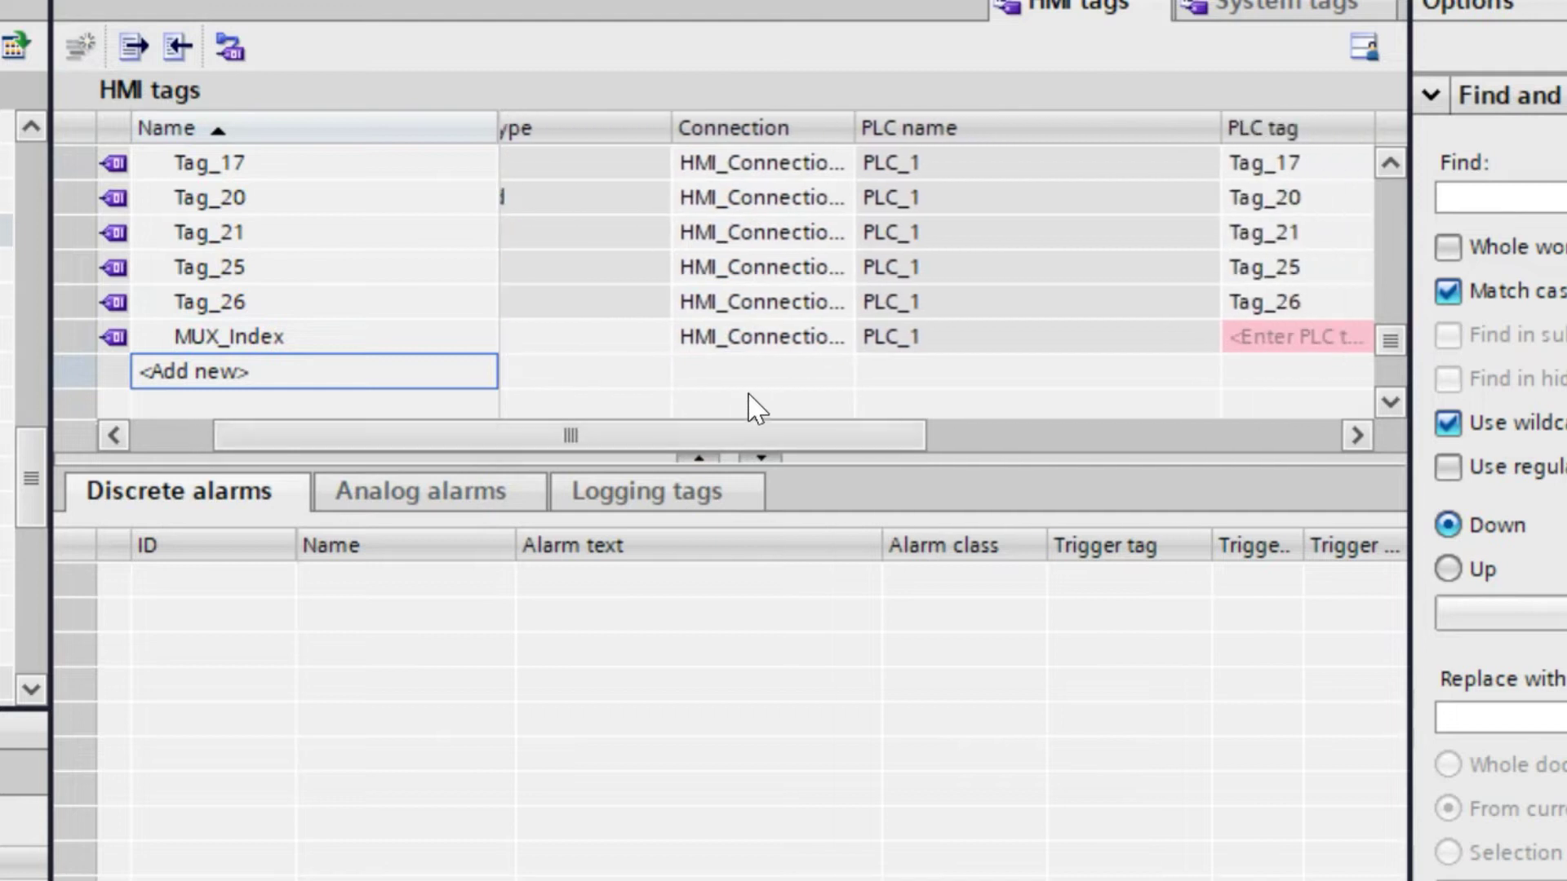
{"action": "left_click", "coordinate": [808, 355]}
{"action": "left_click", "coordinate": [840, 350]}
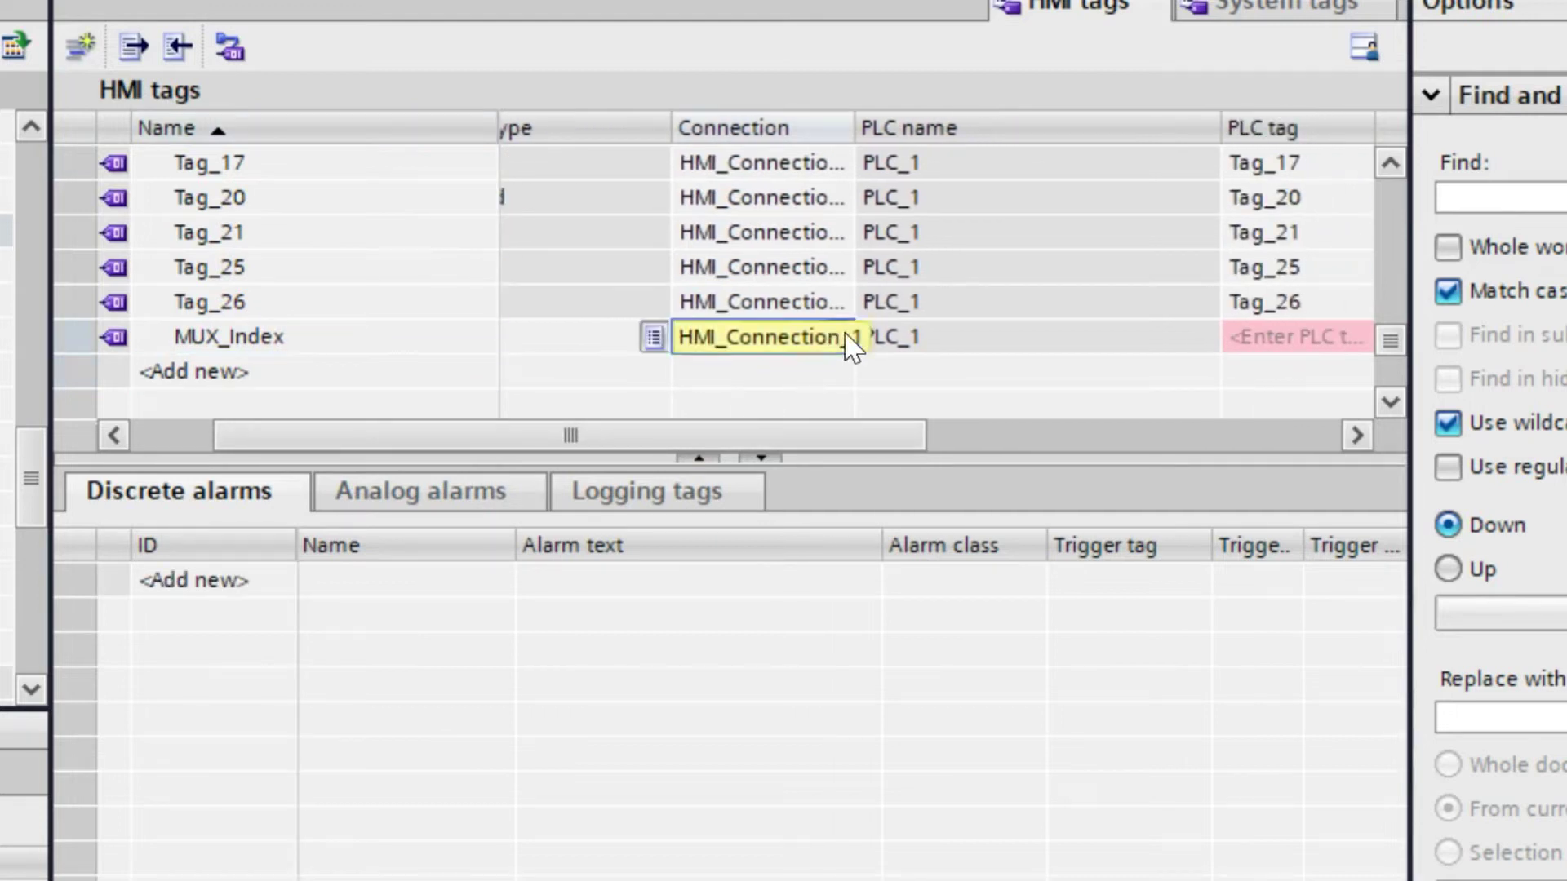
{"action": "left_click", "coordinate": [836, 341]}
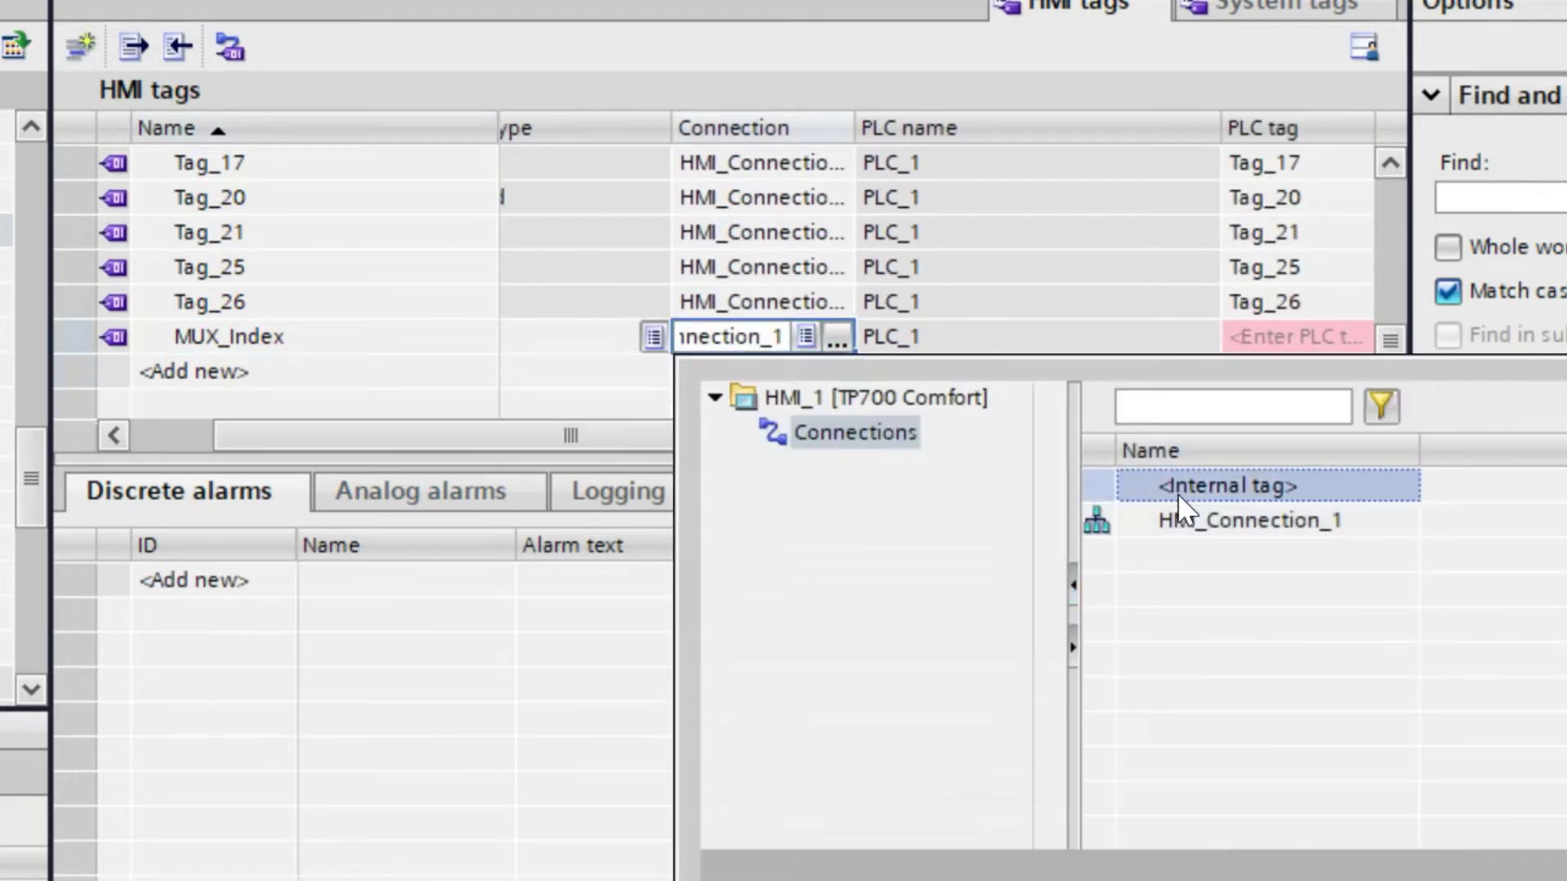
{"action": "double_click", "coordinate": [1179, 489]}
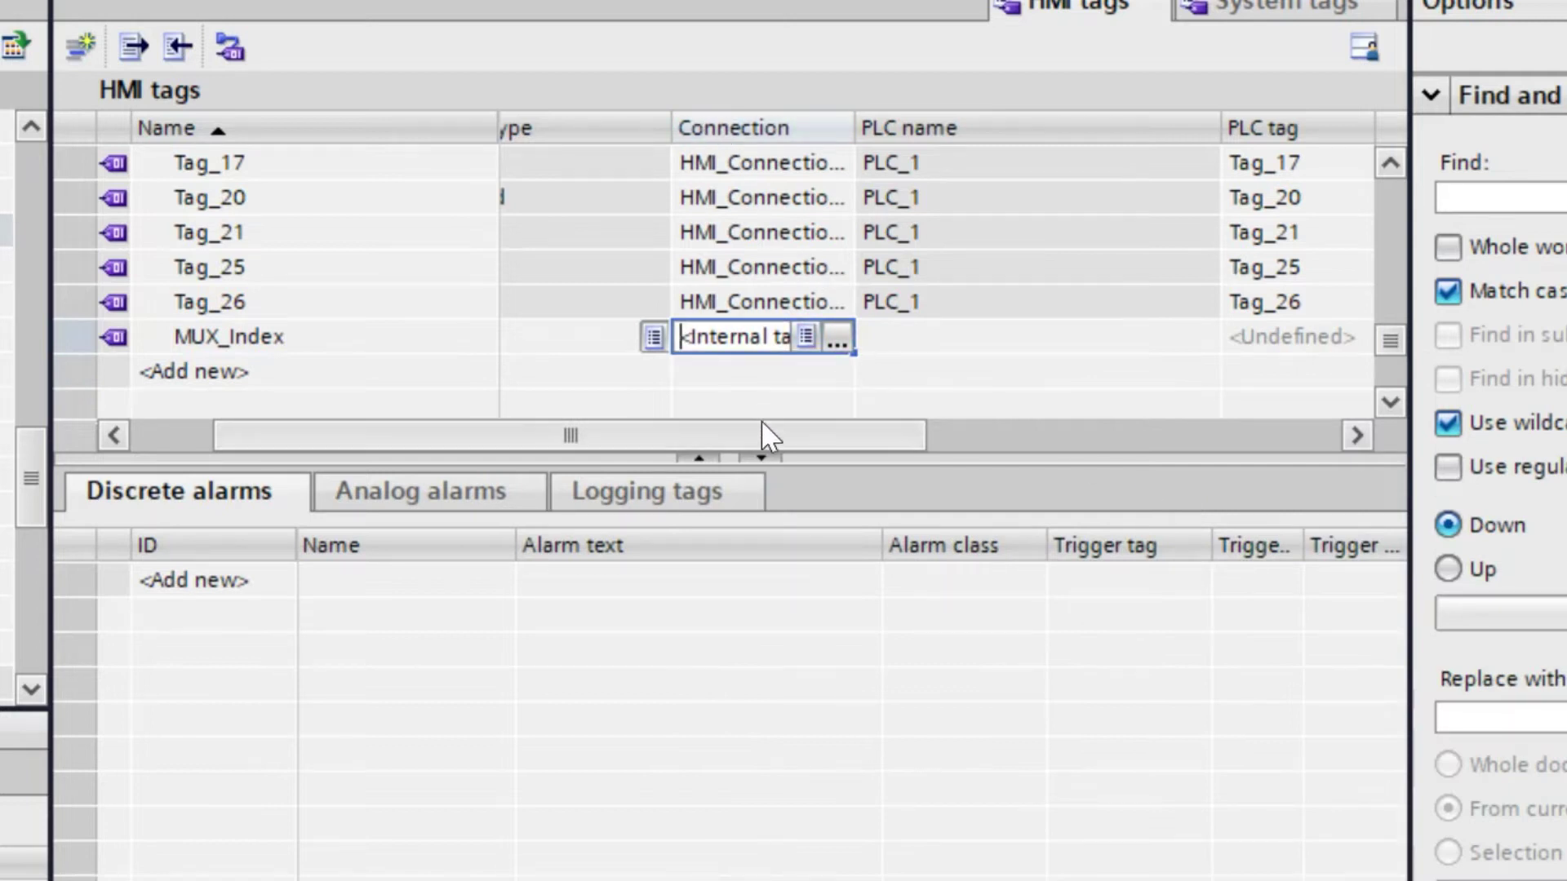
- Set the data type of the MUX_Index tag to Int
{"action": "left_click_drag", "start_coordinate": [780, 438], "coordinate": [696, 439]}
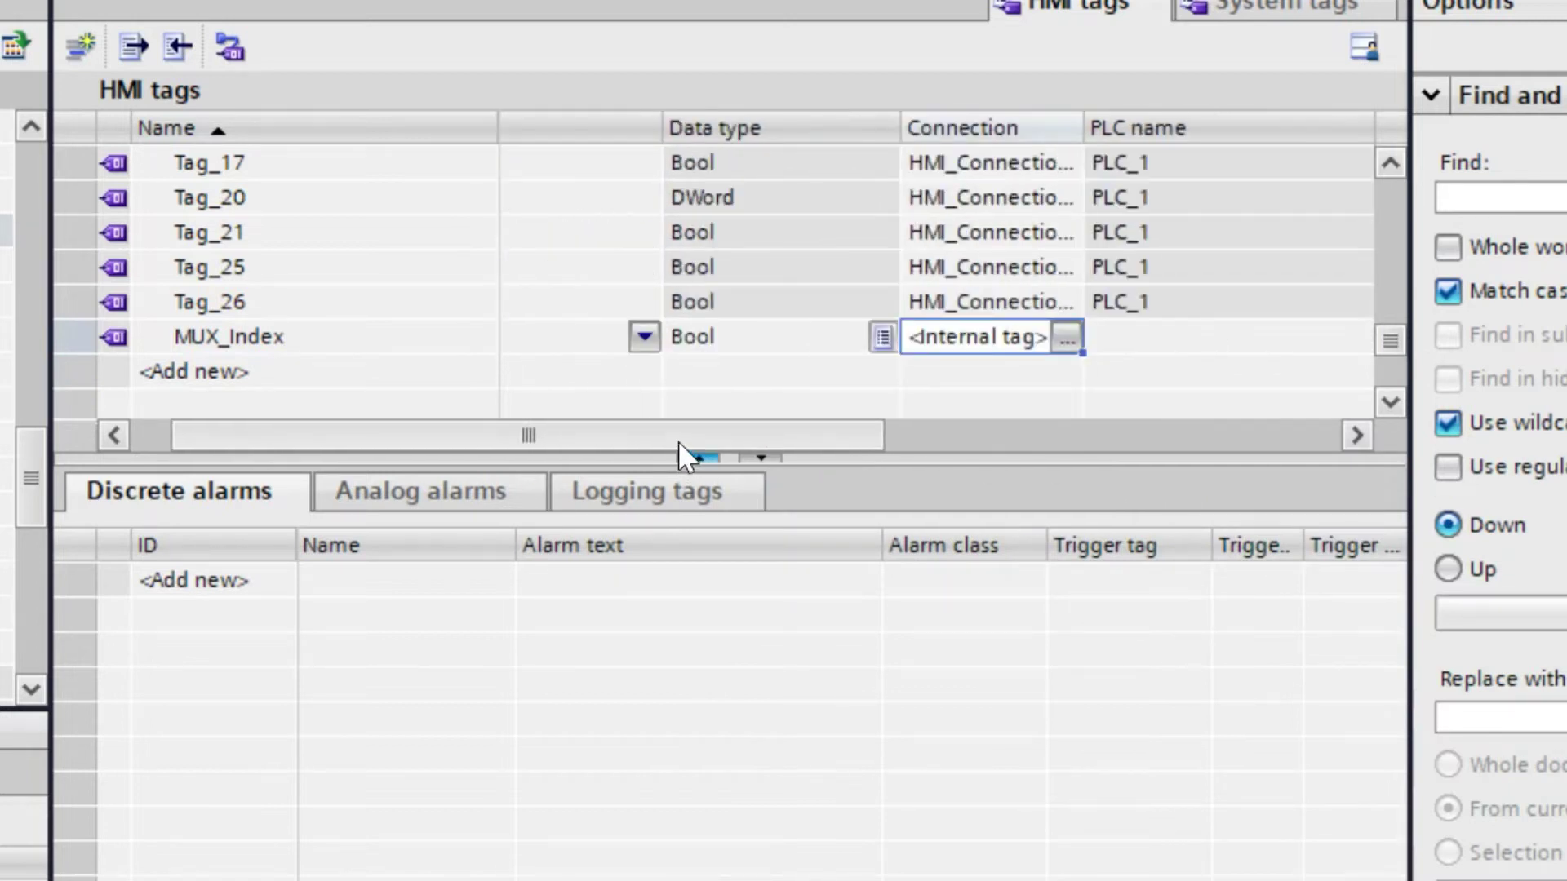
{"action": "left_click", "coordinate": [604, 371]}
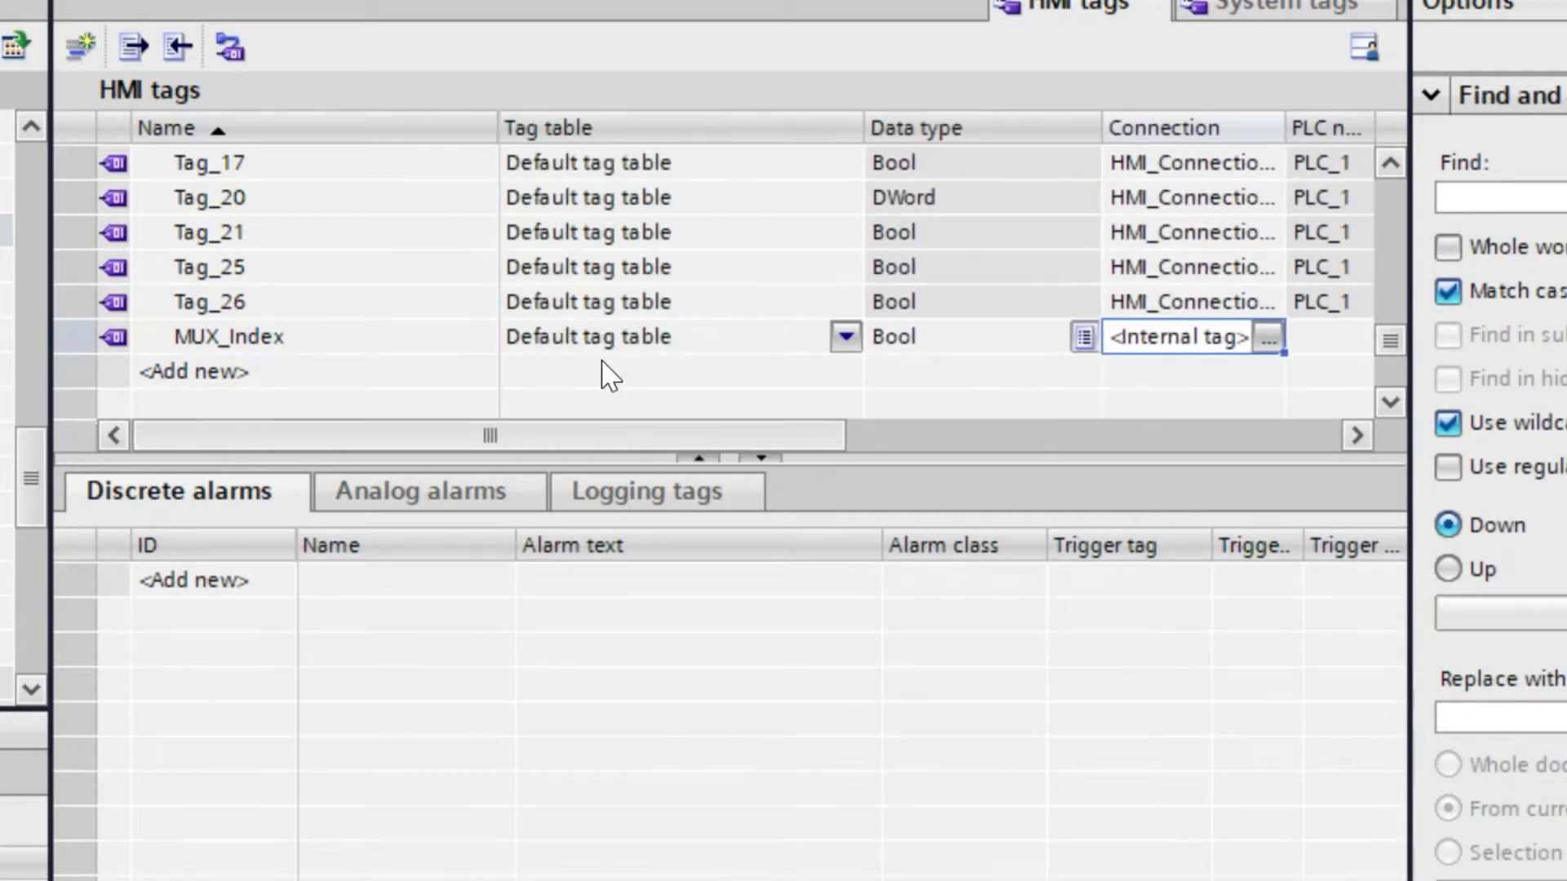
{"action": "left_click", "coordinate": [1065, 336]}
{"action": "left_click", "coordinate": [1082, 337]}
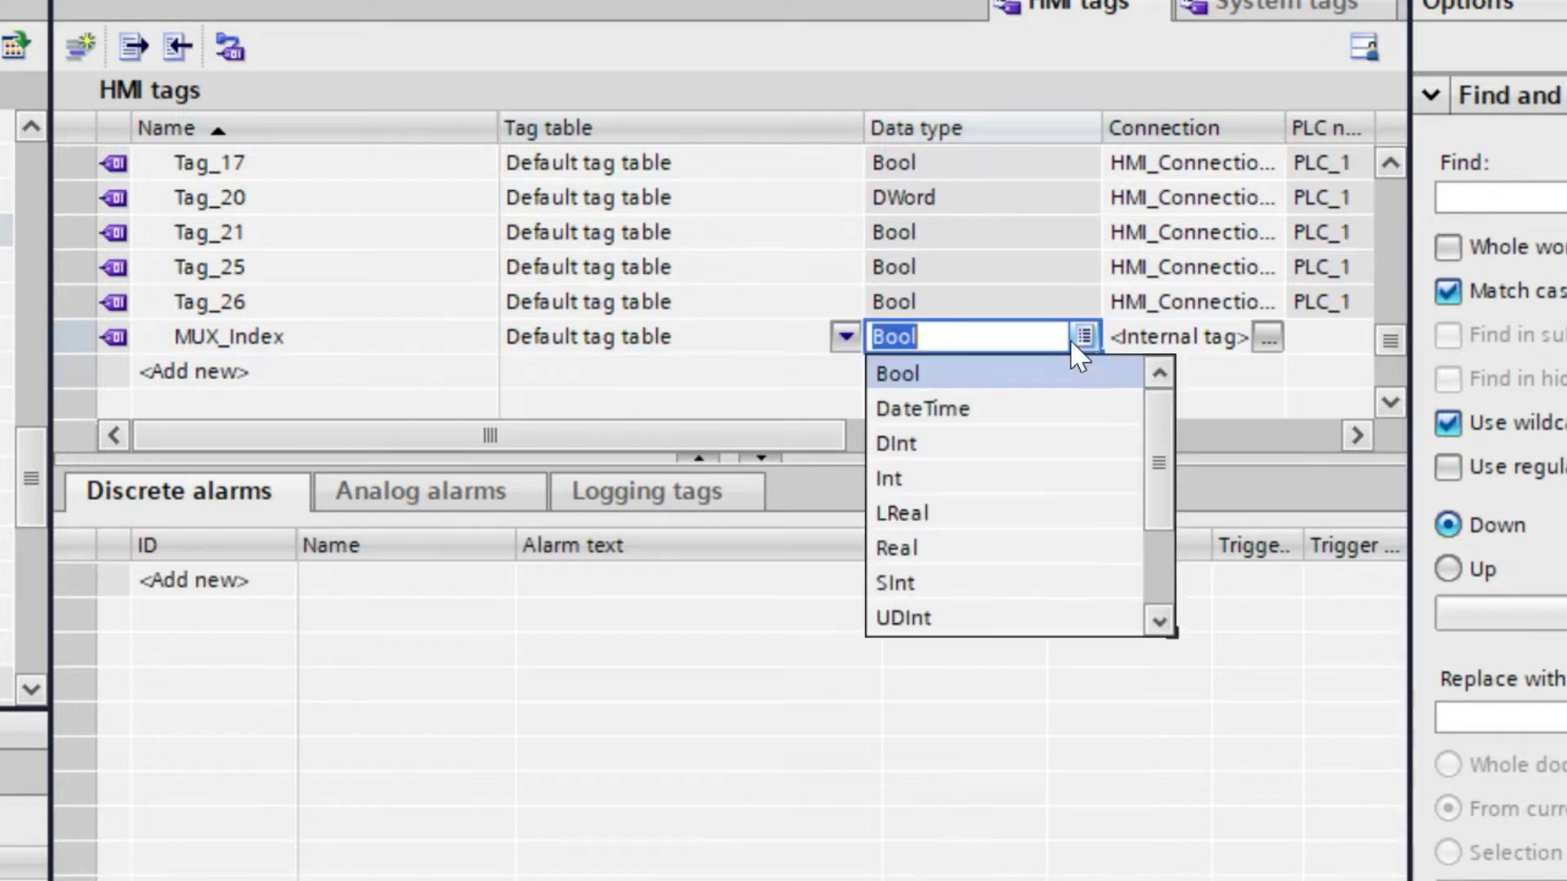
{"action": "left_click", "coordinate": [939, 481]}
{"action": "left_click", "coordinate": [286, 347]}
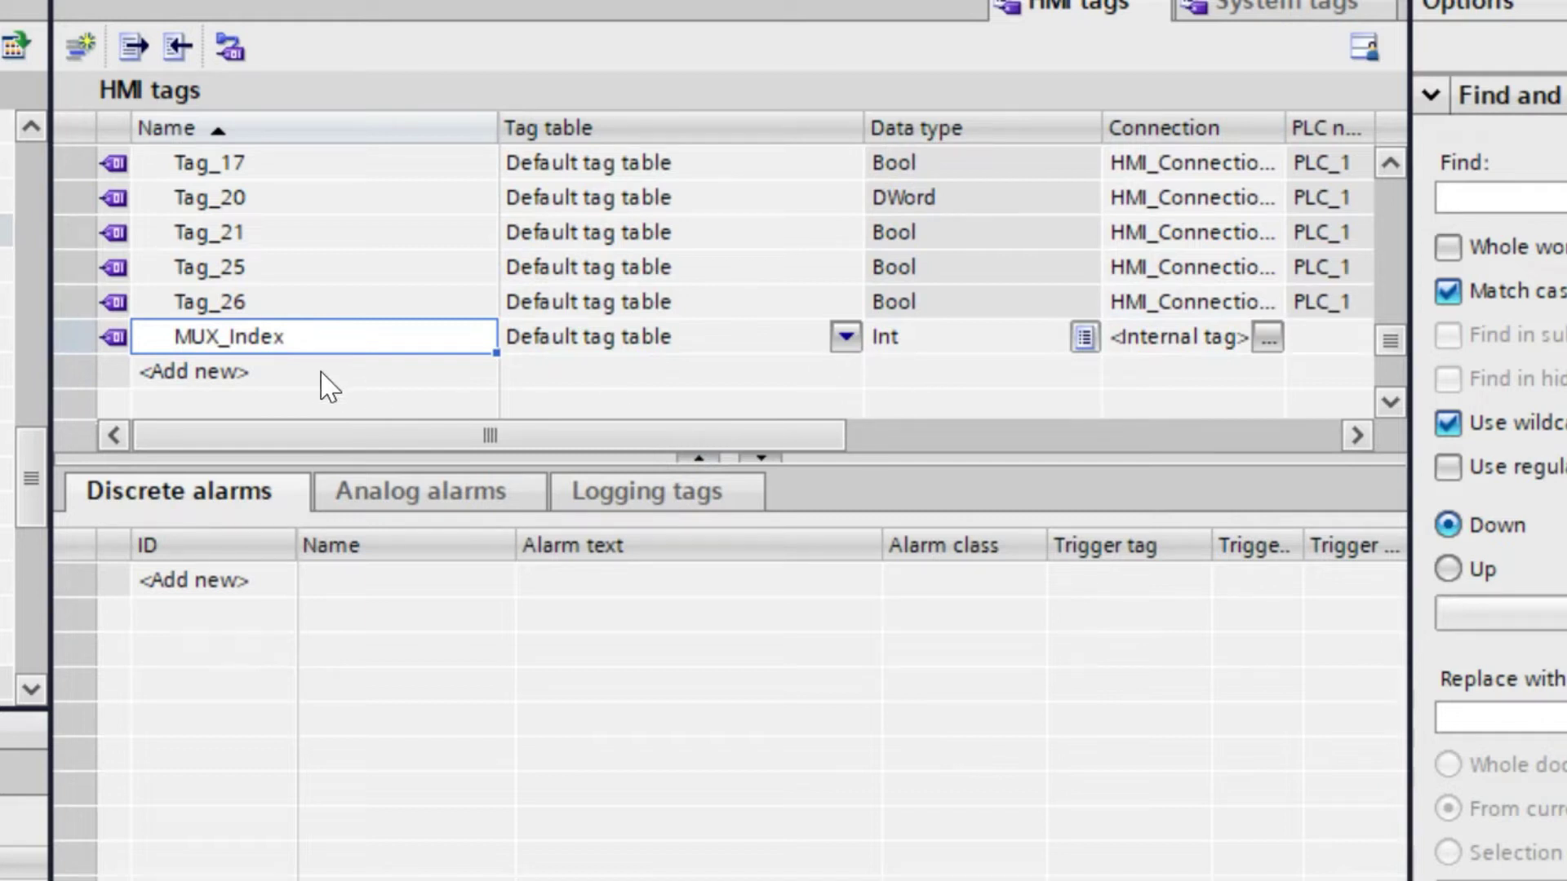
- Add an HMI tag named HMI_MUX_OUT below MUX_Index in the default tag table
{"action": "left_click", "coordinate": [274, 374]}
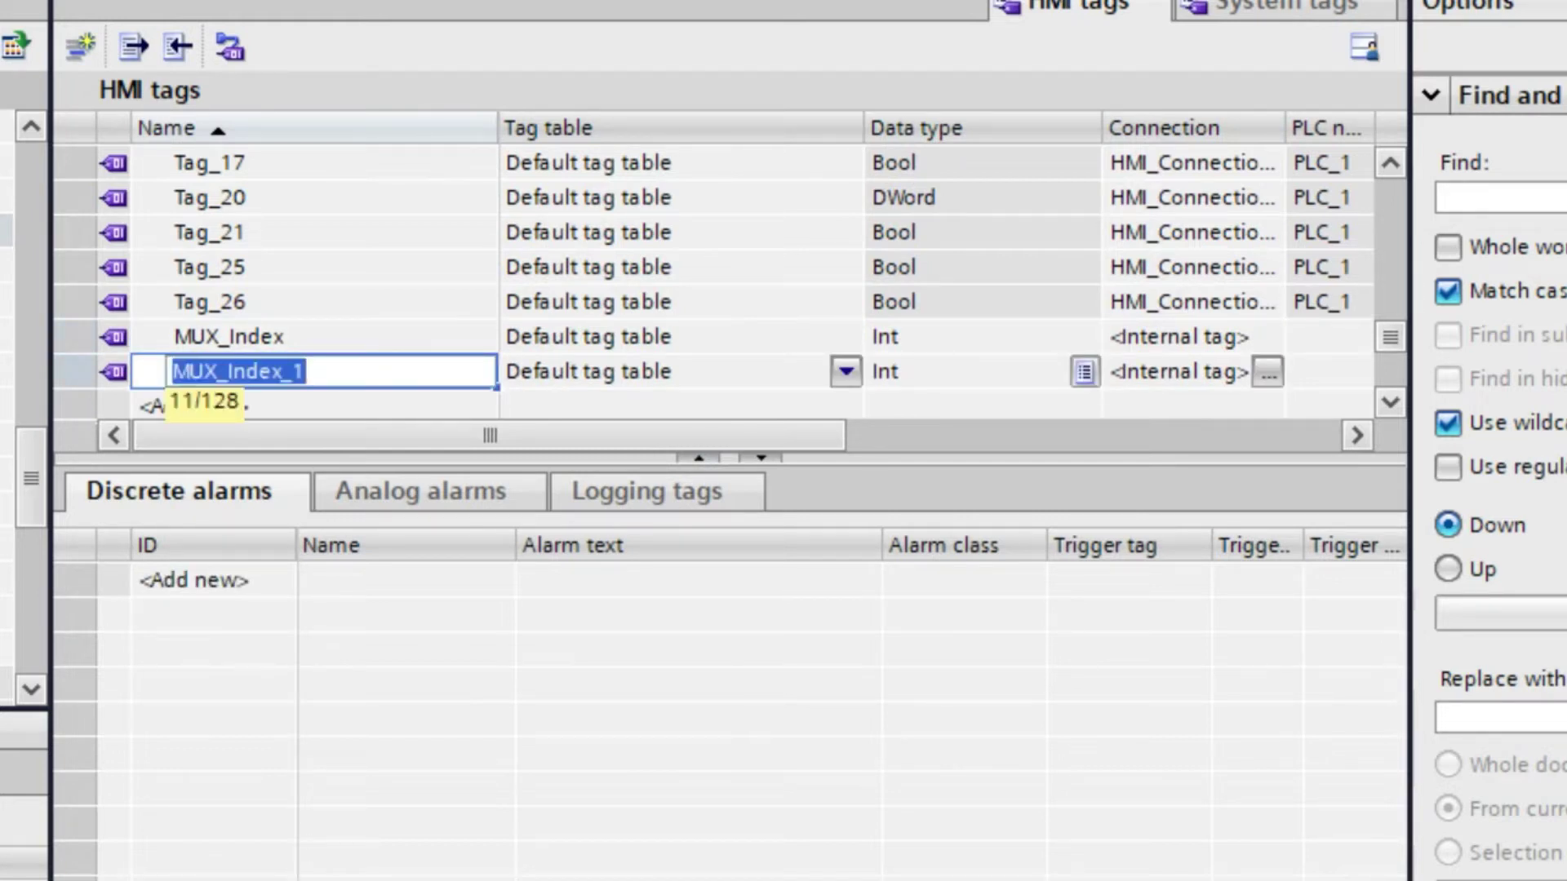
{"action": "type", "text": "MUX"}
{"action": "key", "text": "BackSpace"}
{"action": "key", "text": "BackSpace"}
{"action": "key", "text": "BackSpace"}
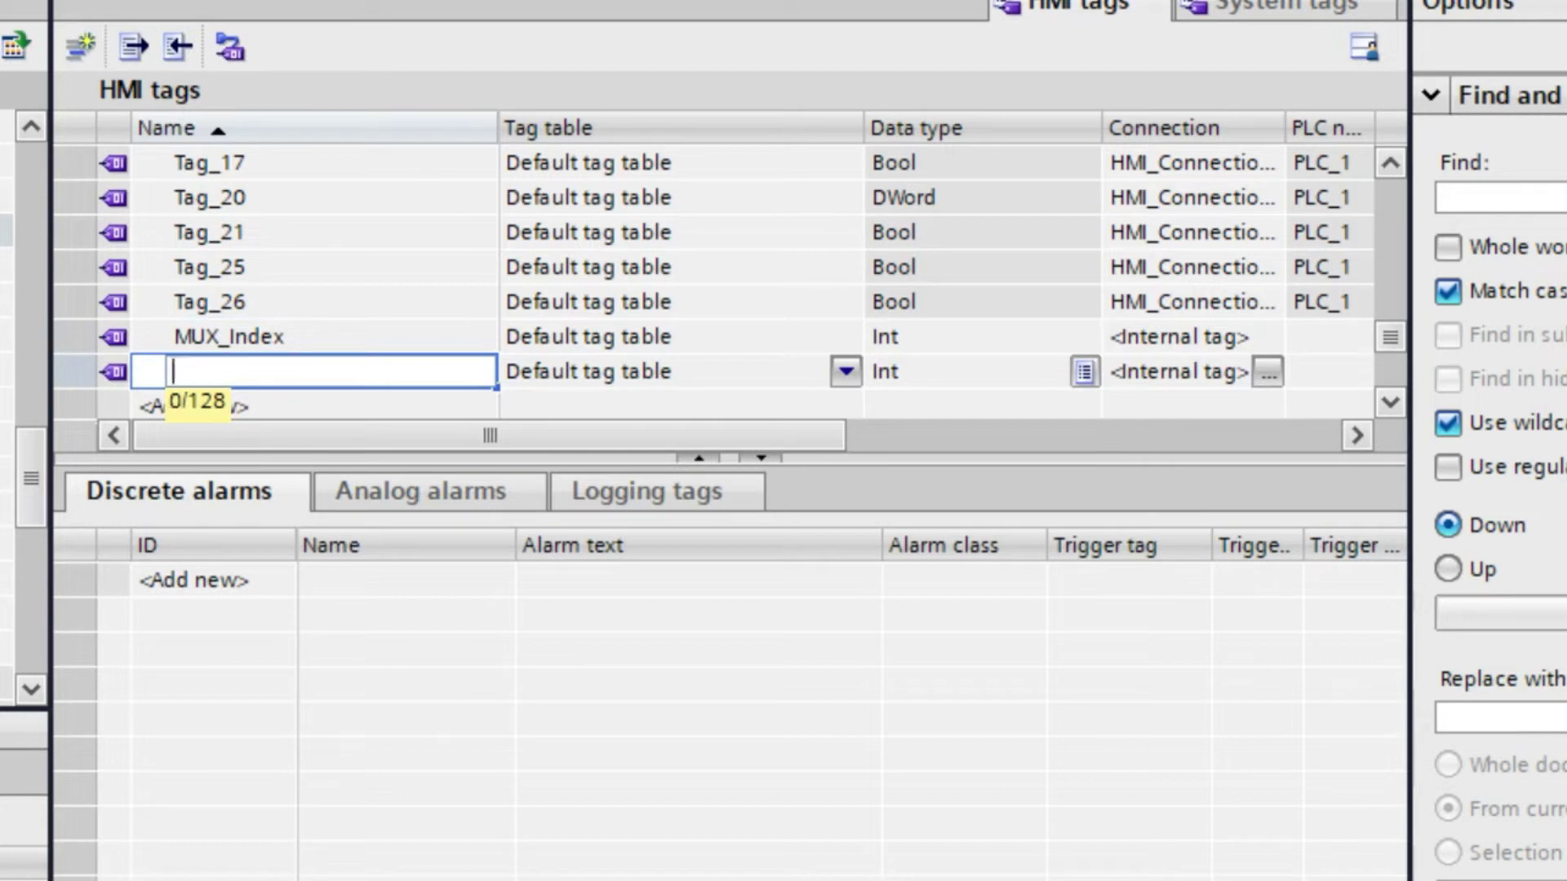
{"action": "type", "text": "HMI_MUX_OUT"}
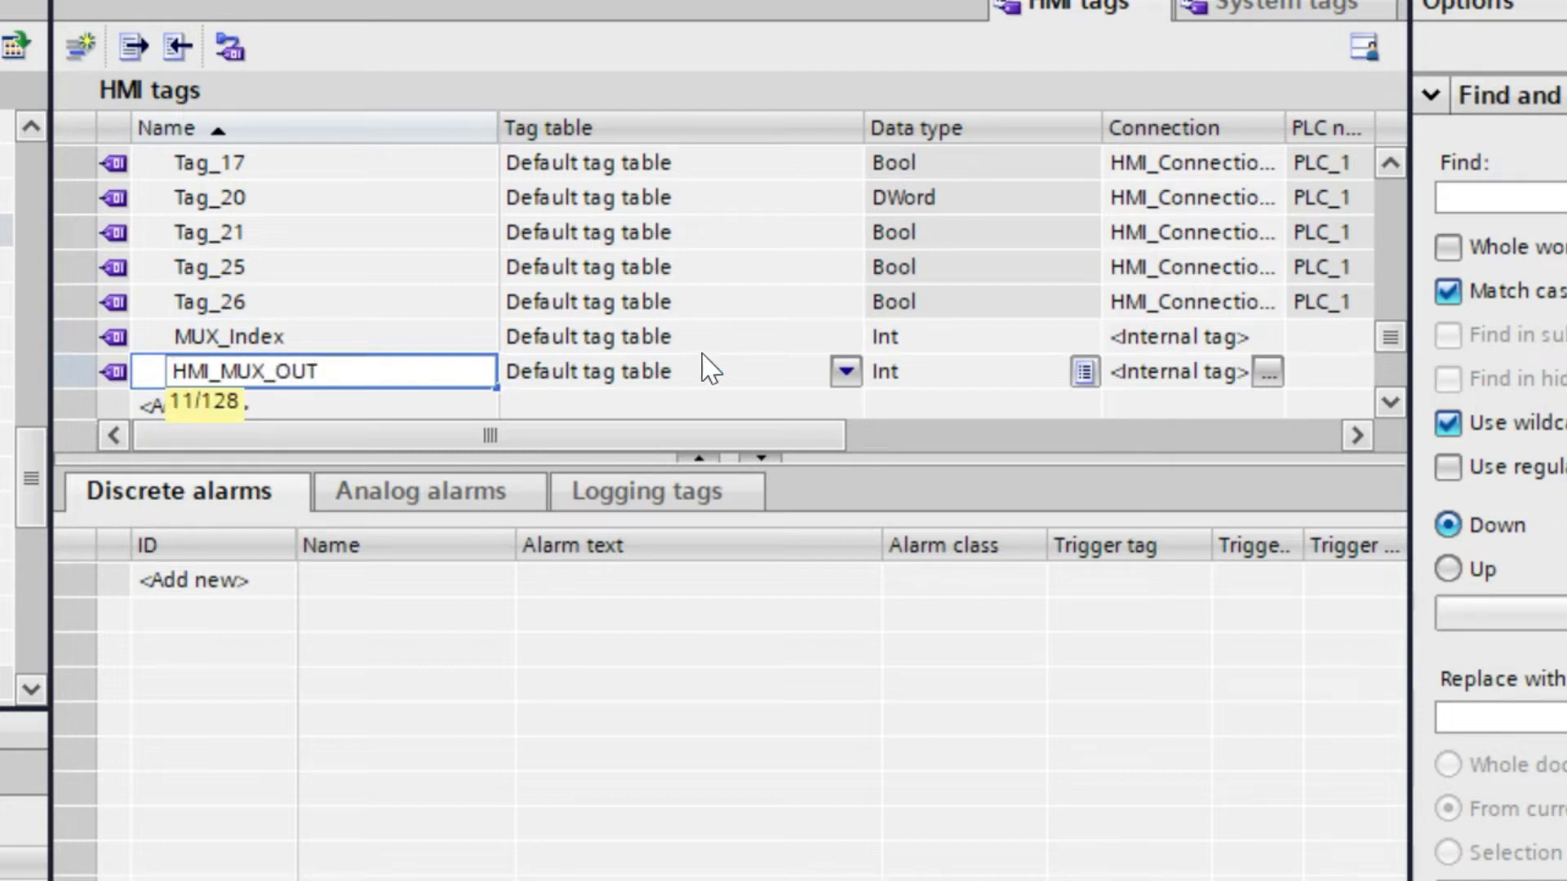
- Set the data type of the HMI_MUX_OUT tag to Real
{"action": "left_click", "coordinate": [952, 379]}
{"action": "type", "text": "rea"}
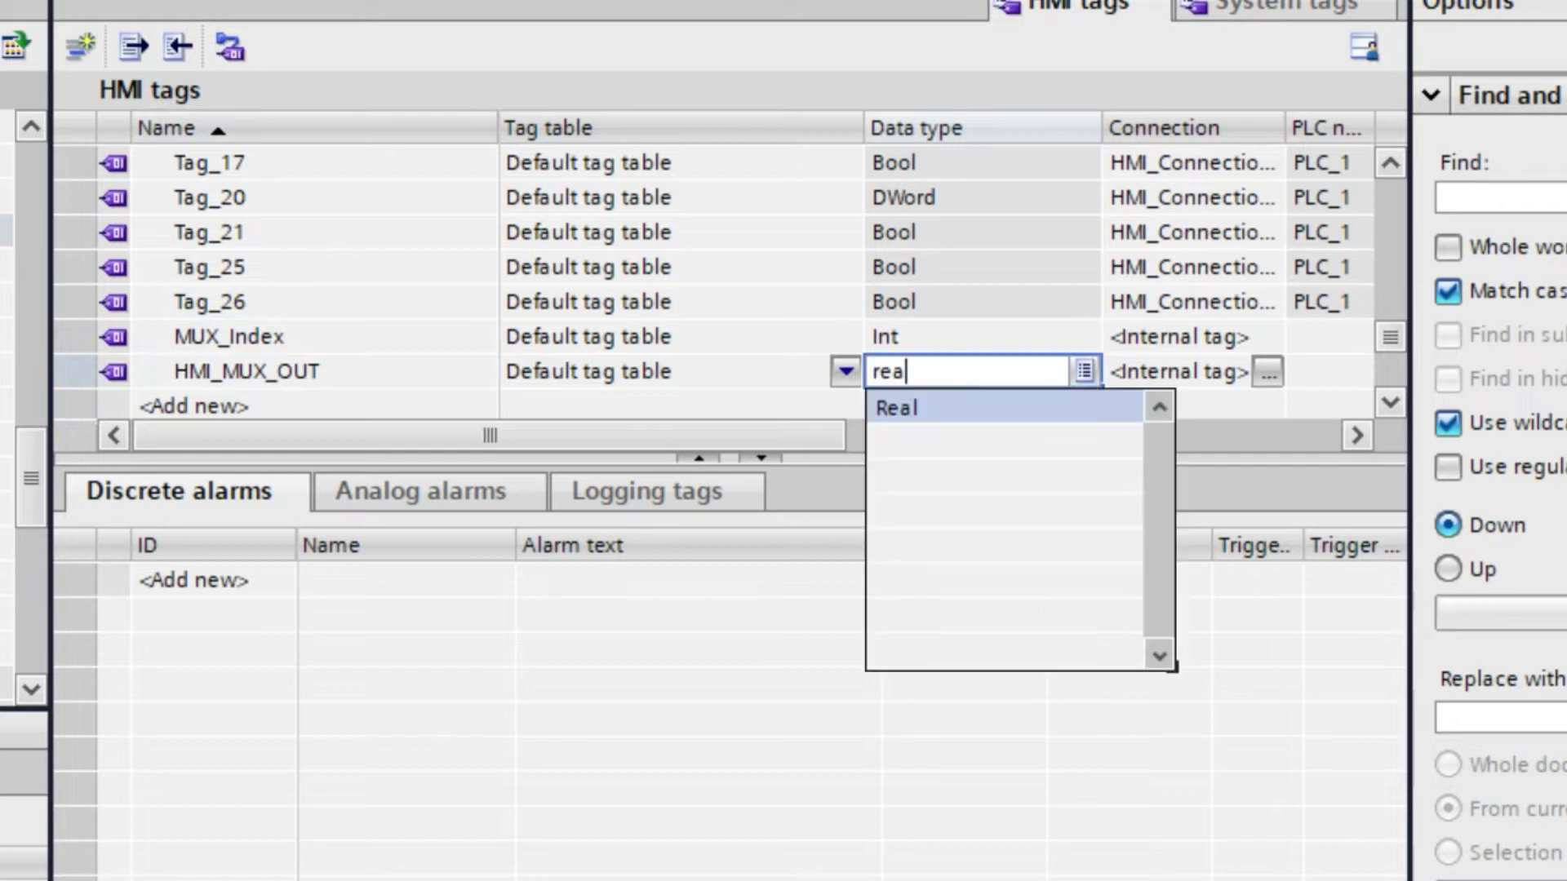
{"action": "left_click", "coordinate": [921, 406]}
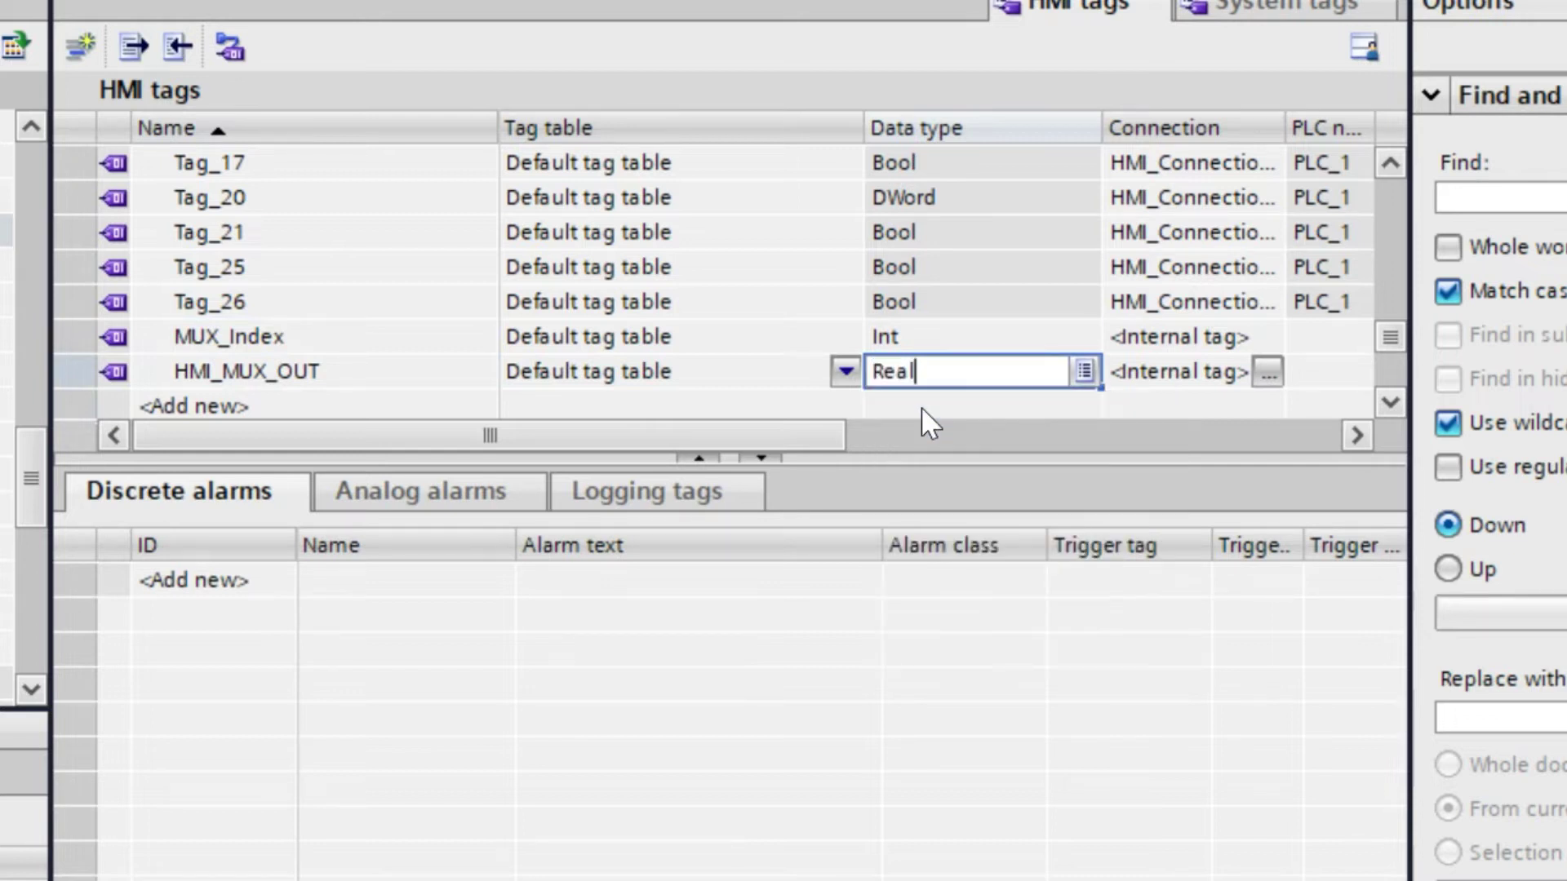
{"action": "left_click", "coordinate": [825, 412]}
- Open the properties of the HMI_MUX_OUT tag and enlarge the properties area to show all multiplexing settings
{"action": "left_click", "coordinate": [220, 371]}
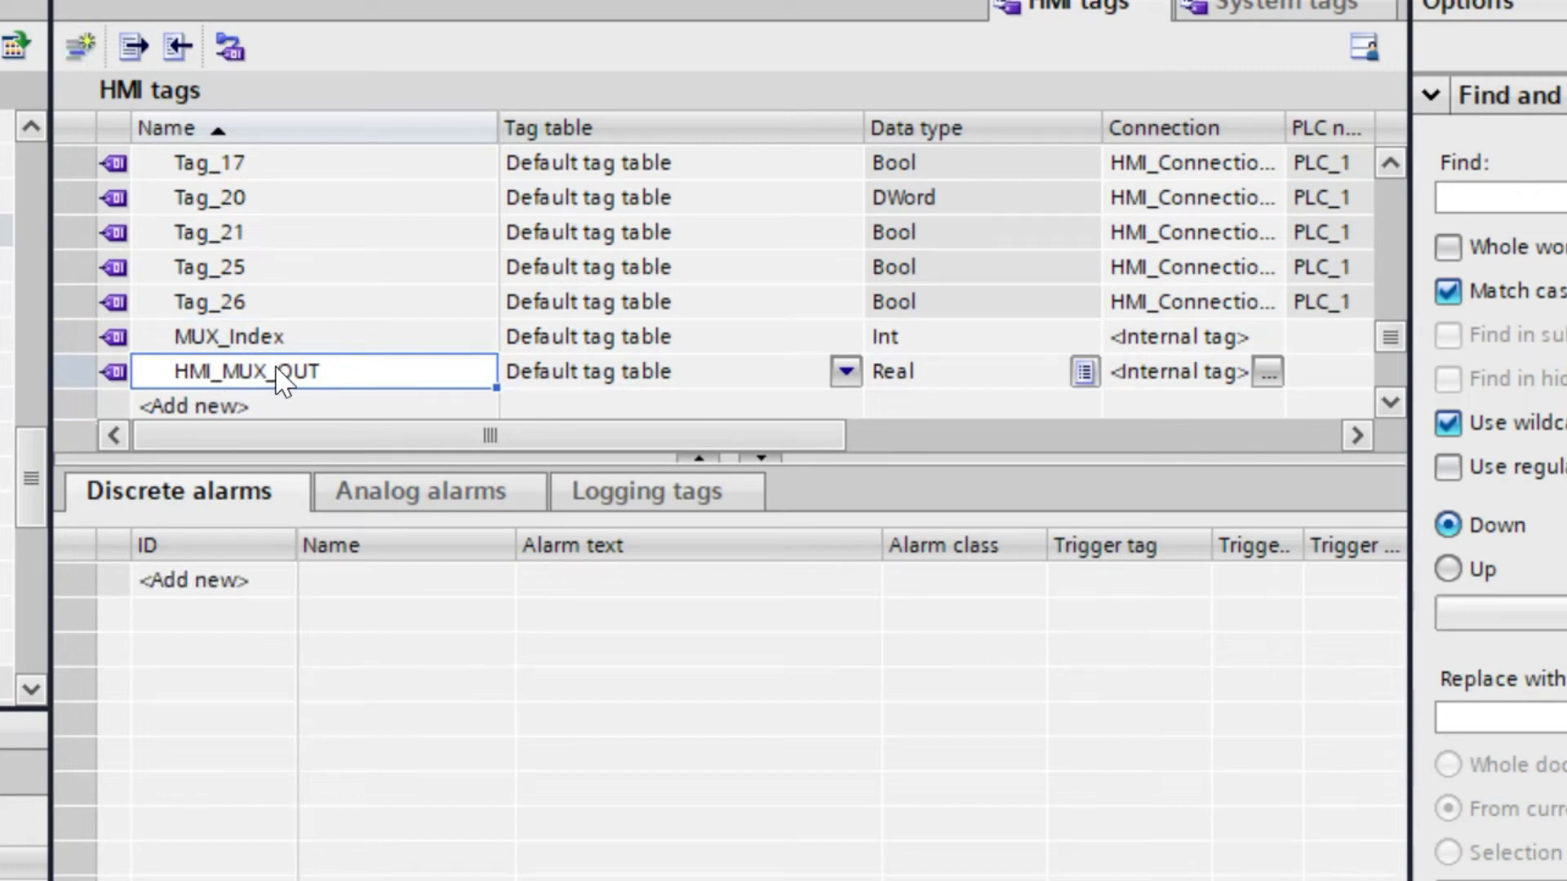
{"action": "left_click", "coordinate": [89, 371]}
{"action": "right_click", "coordinate": [90, 371]}
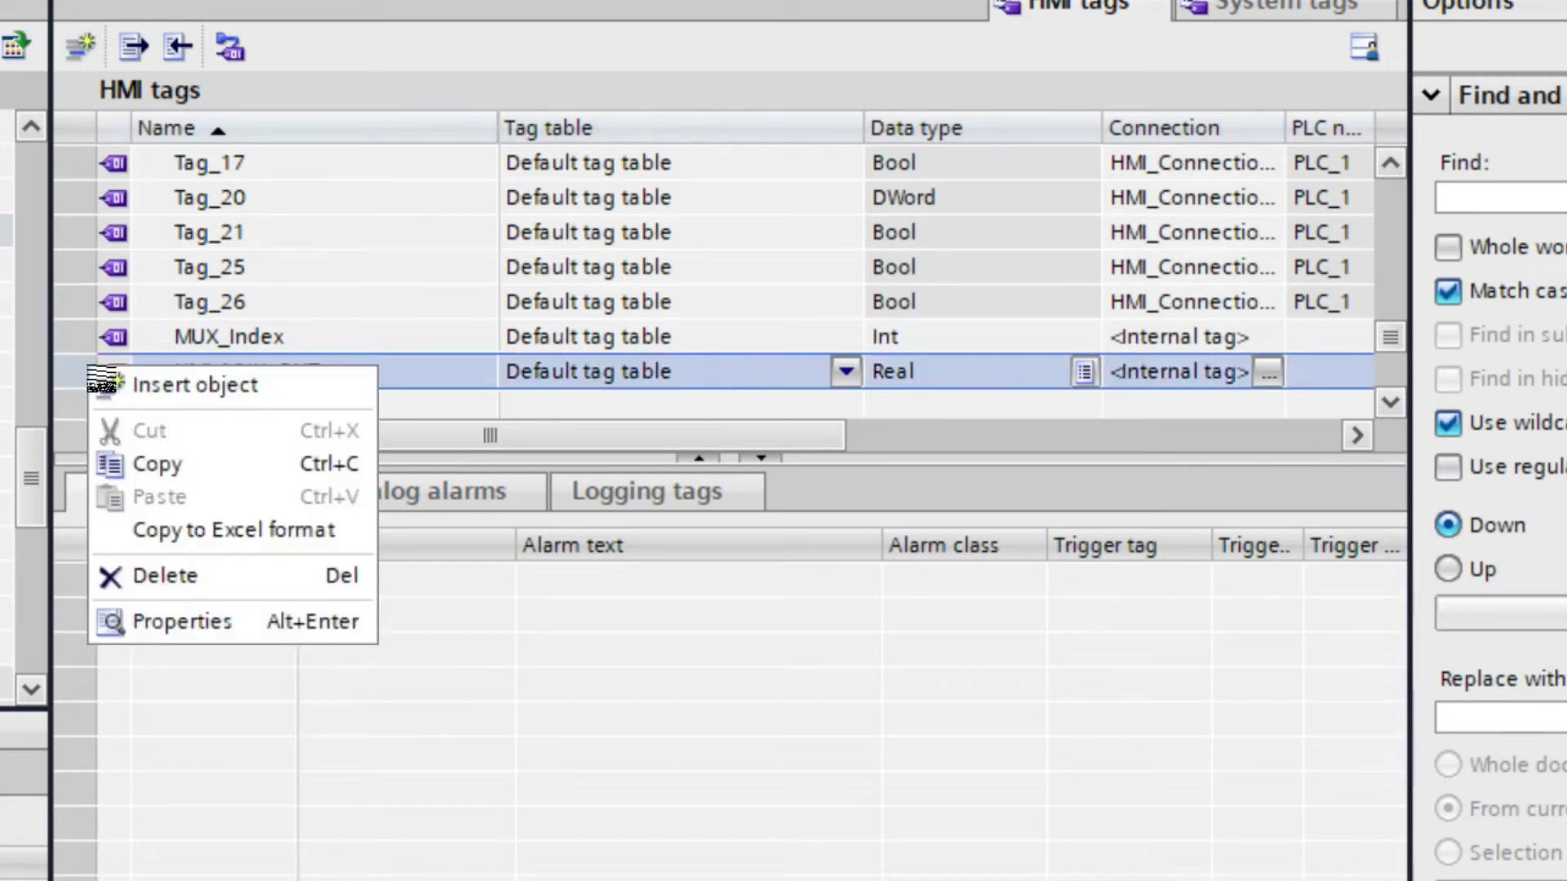
{"action": "key", "text": "Escape"}
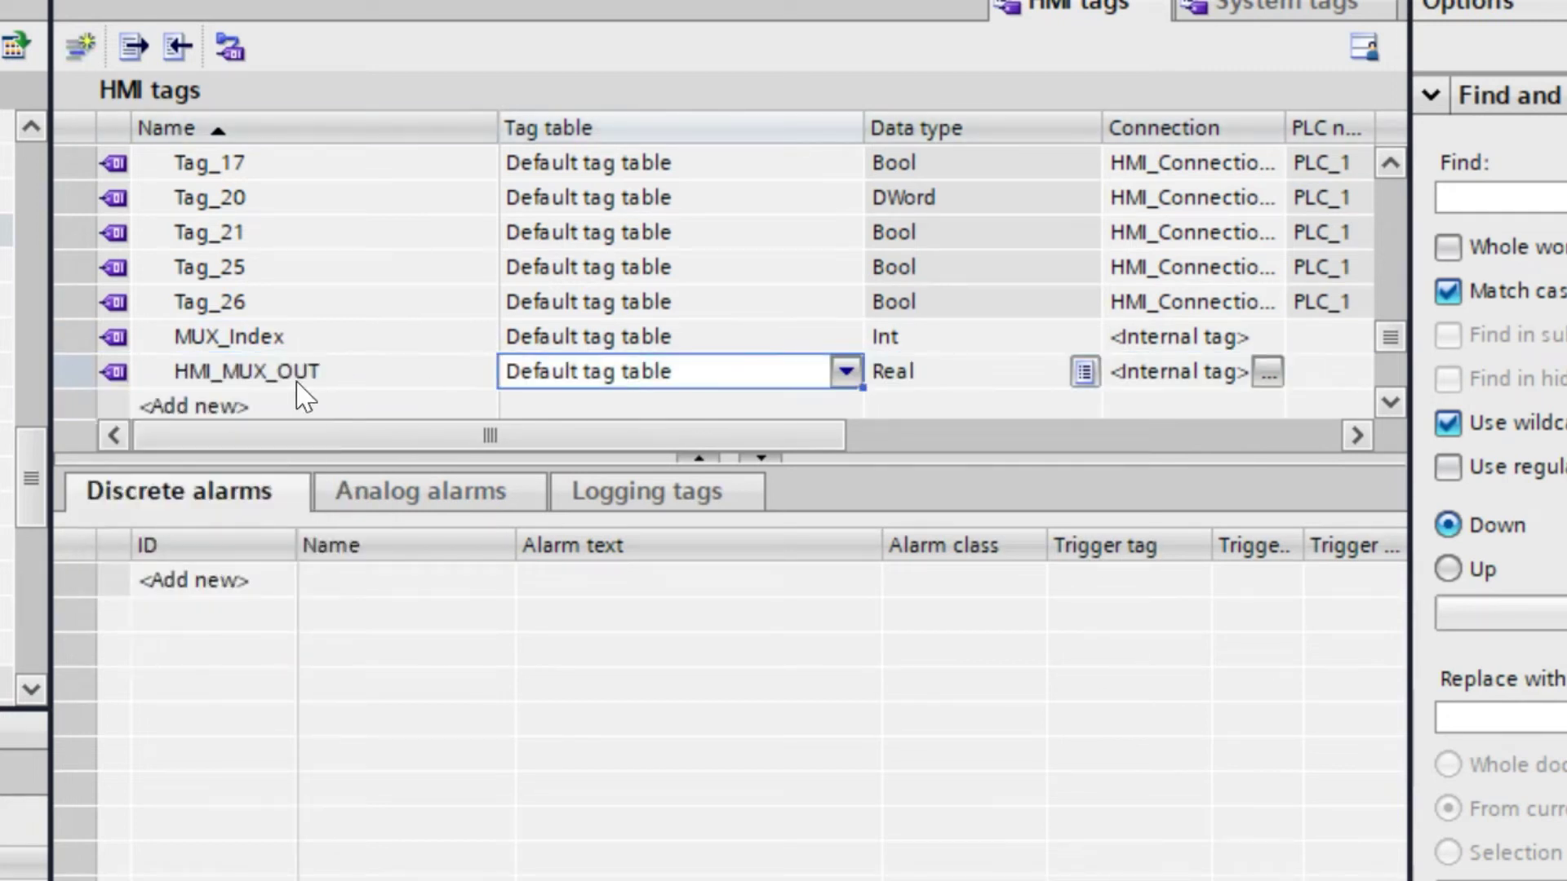
{"action": "left_click", "coordinate": [92, 381]}
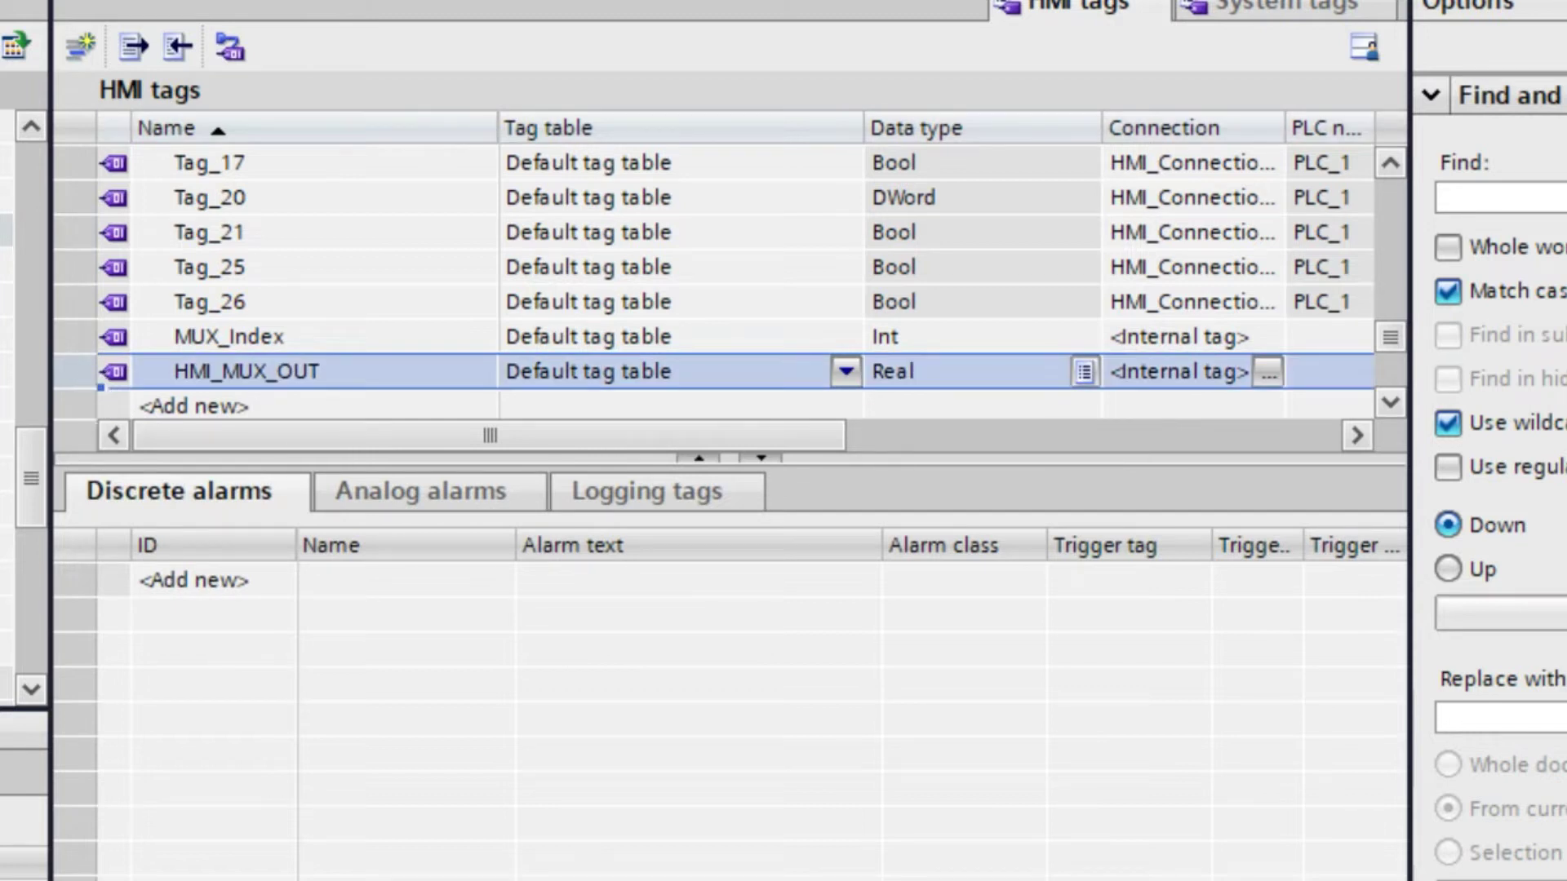
{"action": "right_click", "coordinate": [86, 372]}
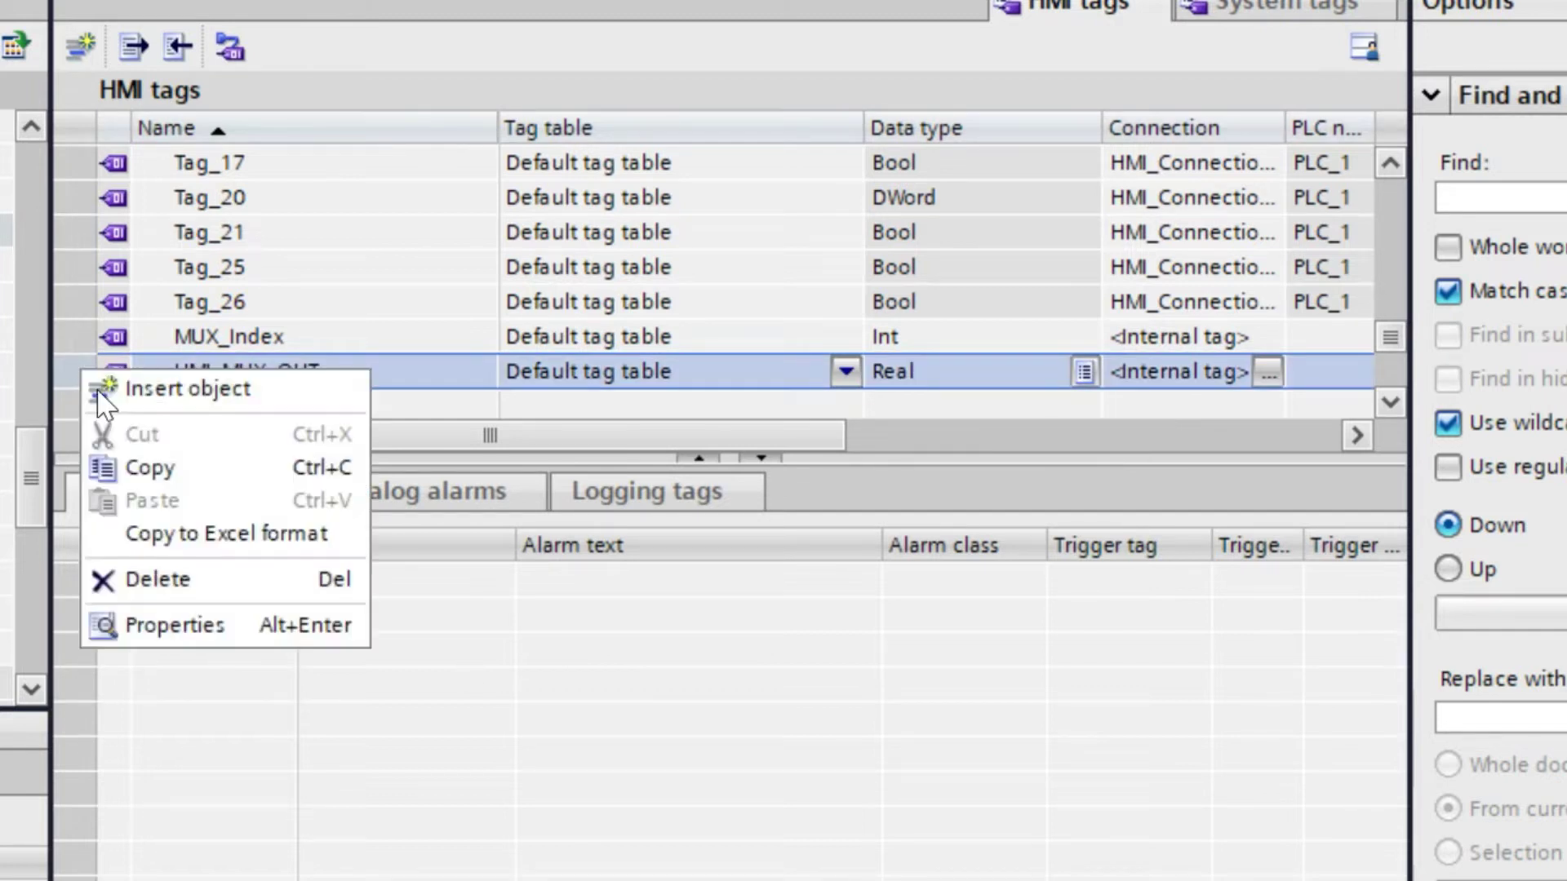
{"action": "left_click", "coordinate": [195, 630]}
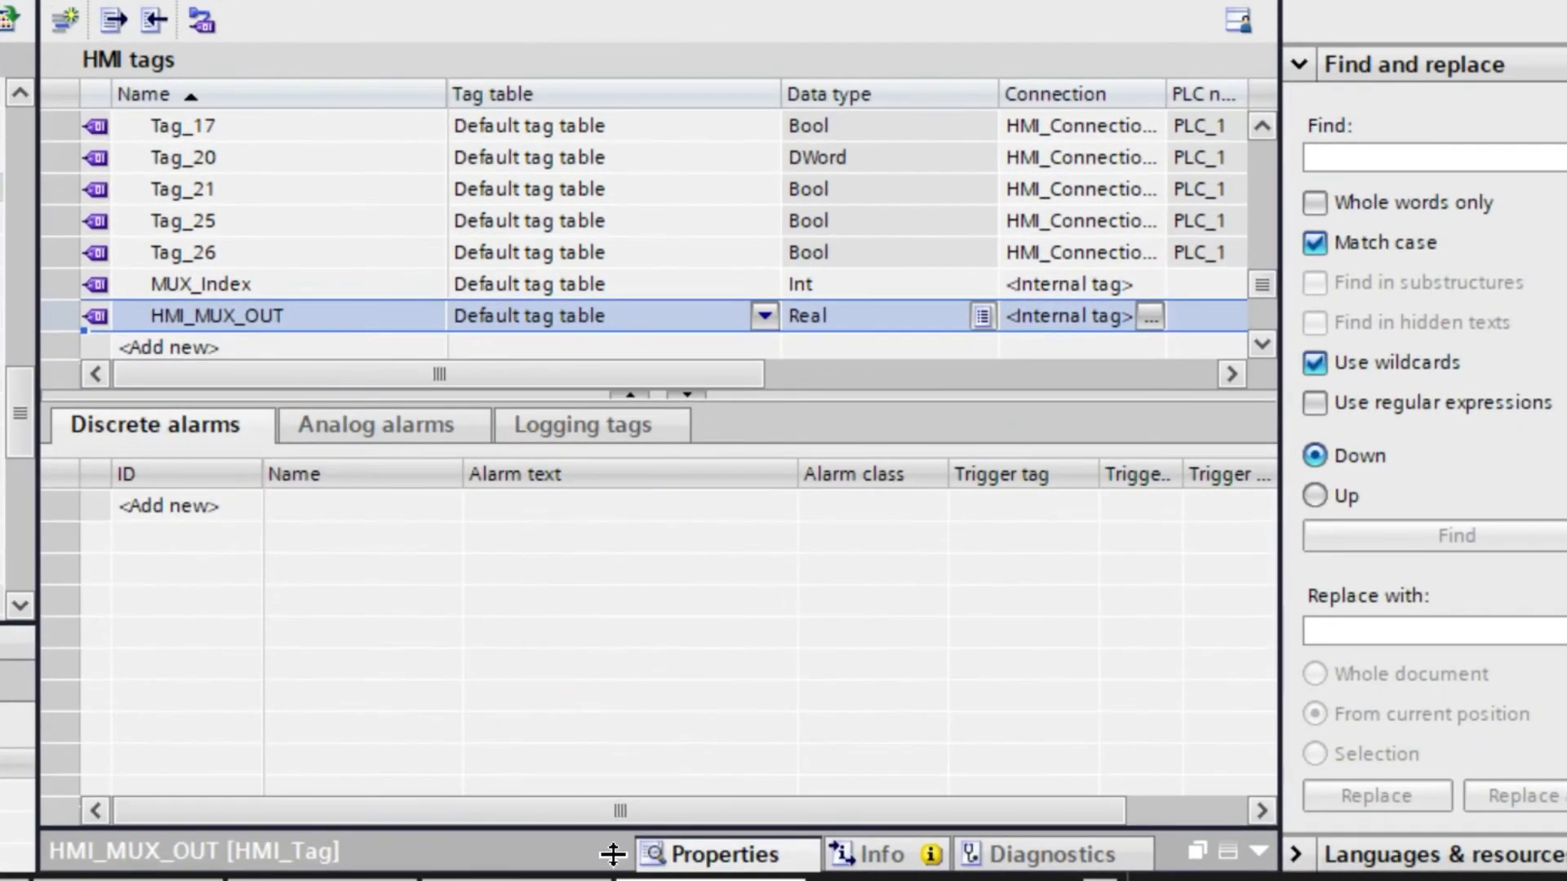
{"action": "left_click_drag", "start_coordinate": [612, 854], "coordinate": [578, 508]}
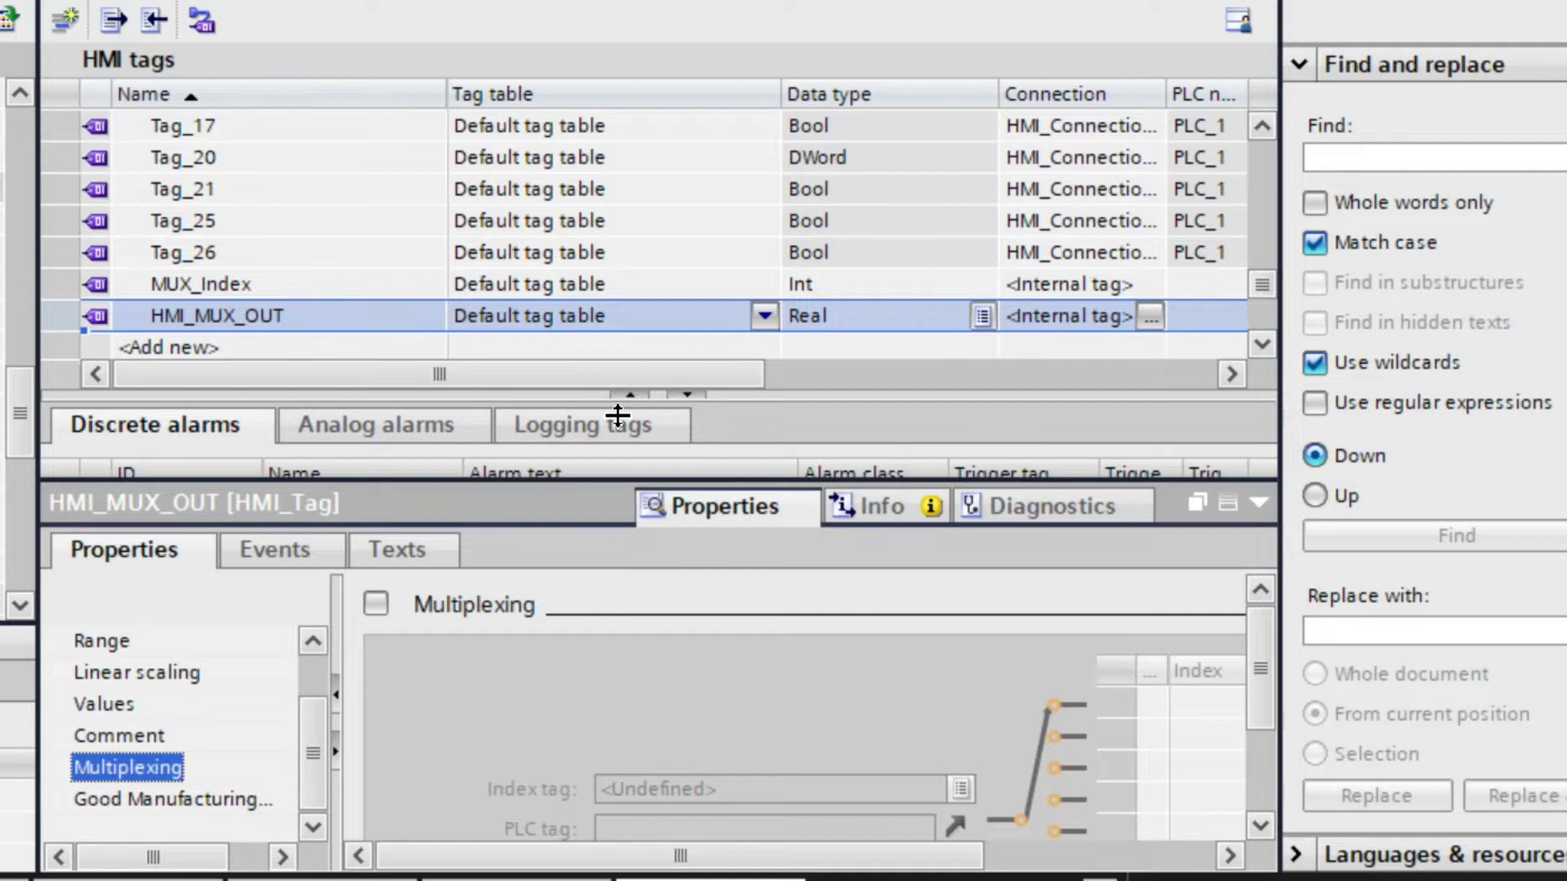
{"action": "left_click_drag", "start_coordinate": [617, 414], "coordinate": [609, 363]}
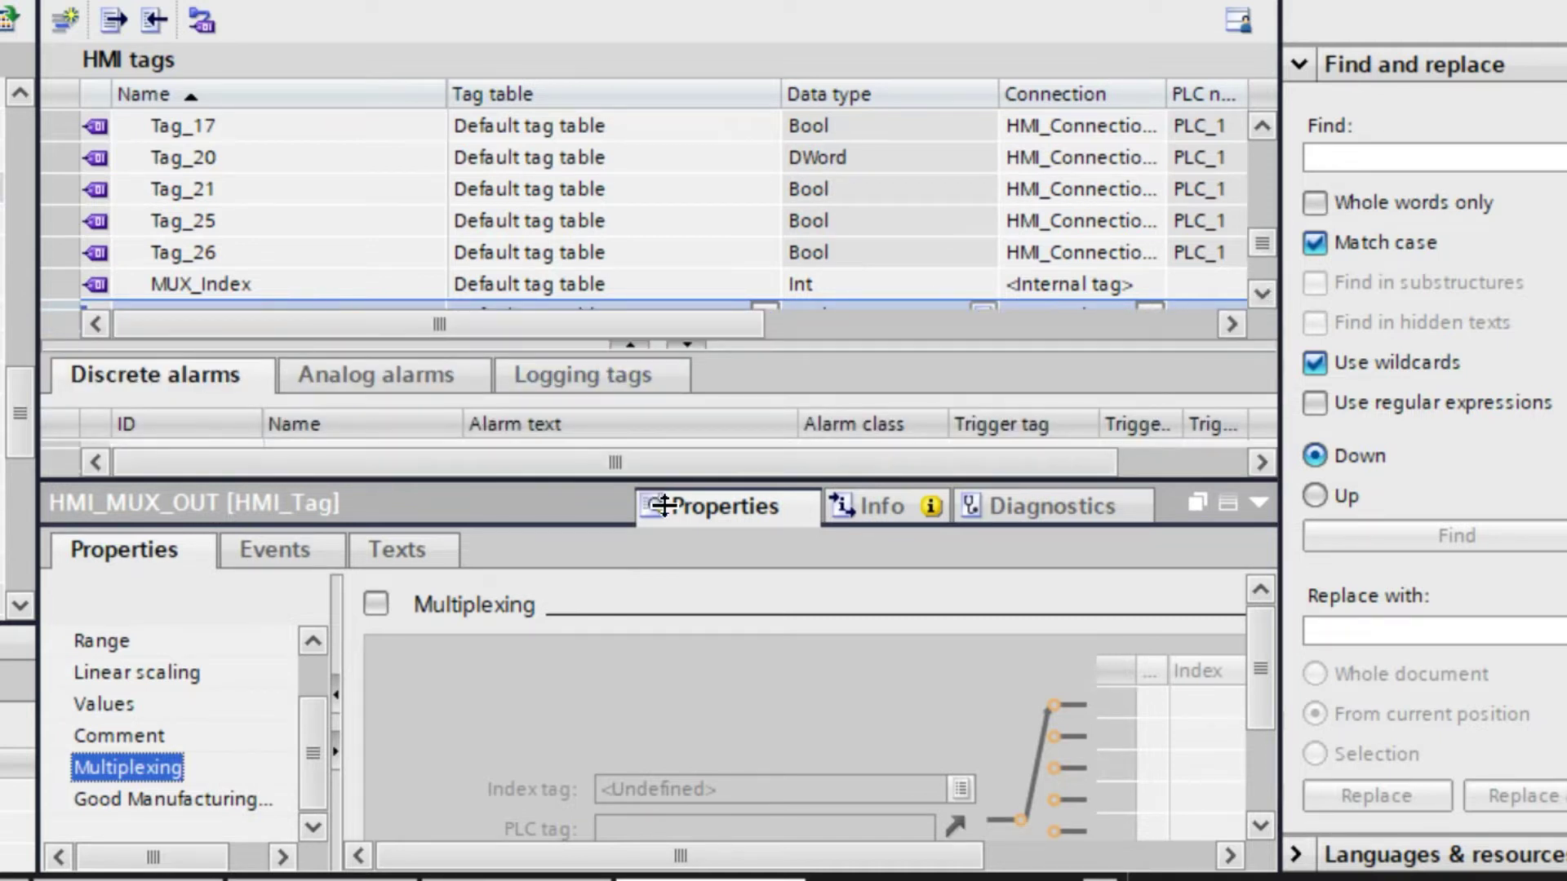
{"action": "left_click_drag", "start_coordinate": [662, 496], "coordinate": [654, 369]}
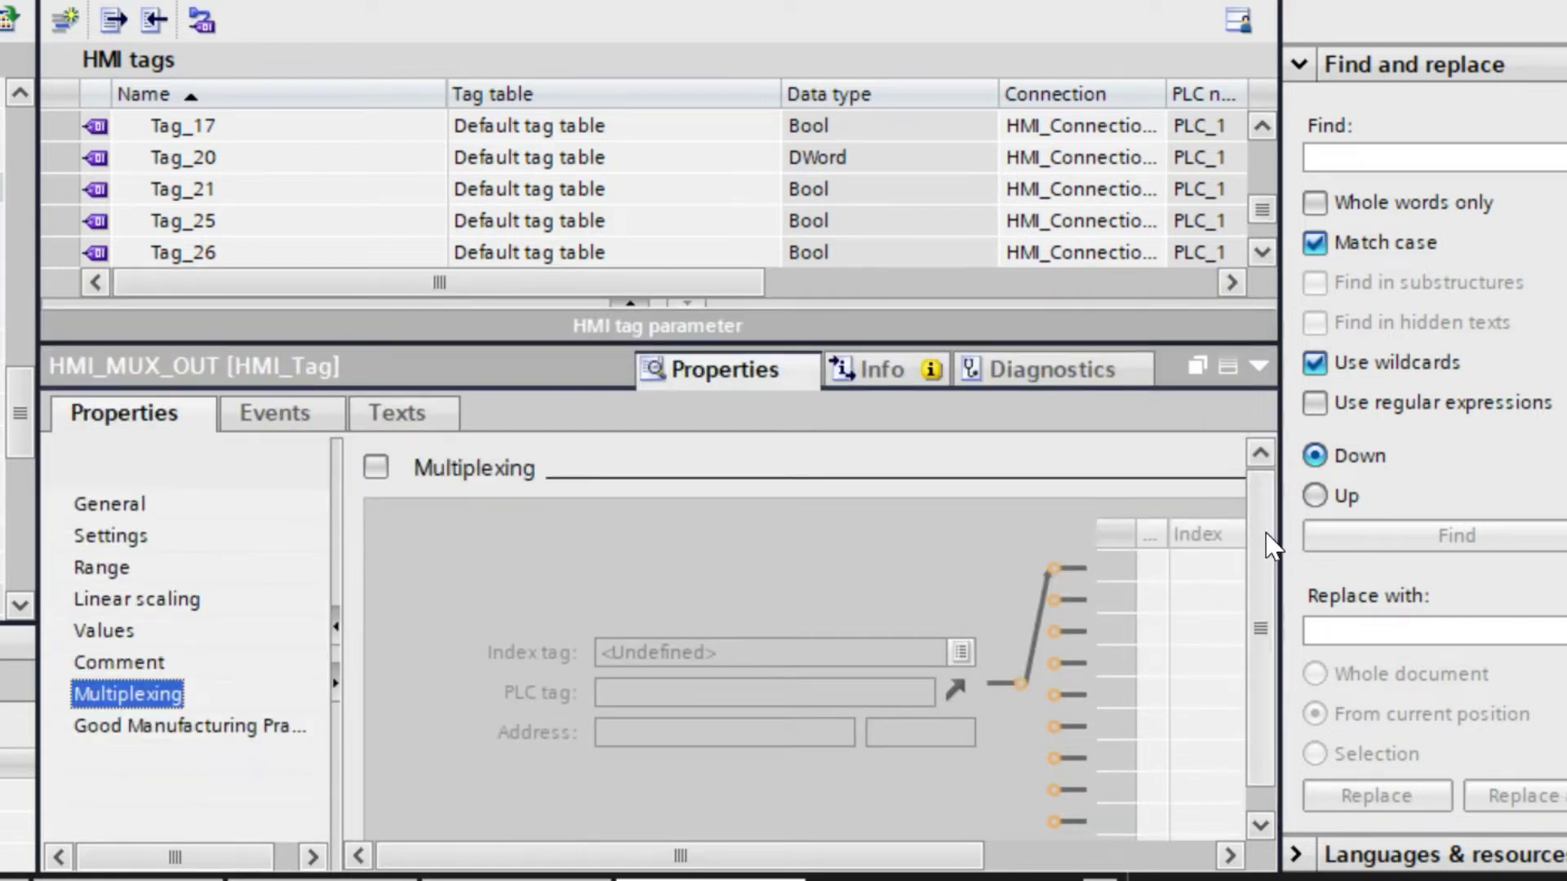
- Review the general, acquisition, range and linear scaling settings of the HMI_MUX_OUT tag
{"action": "scroll", "coordinate": [1248, 640], "scroll_direction": "down", "scroll_amount": 1}
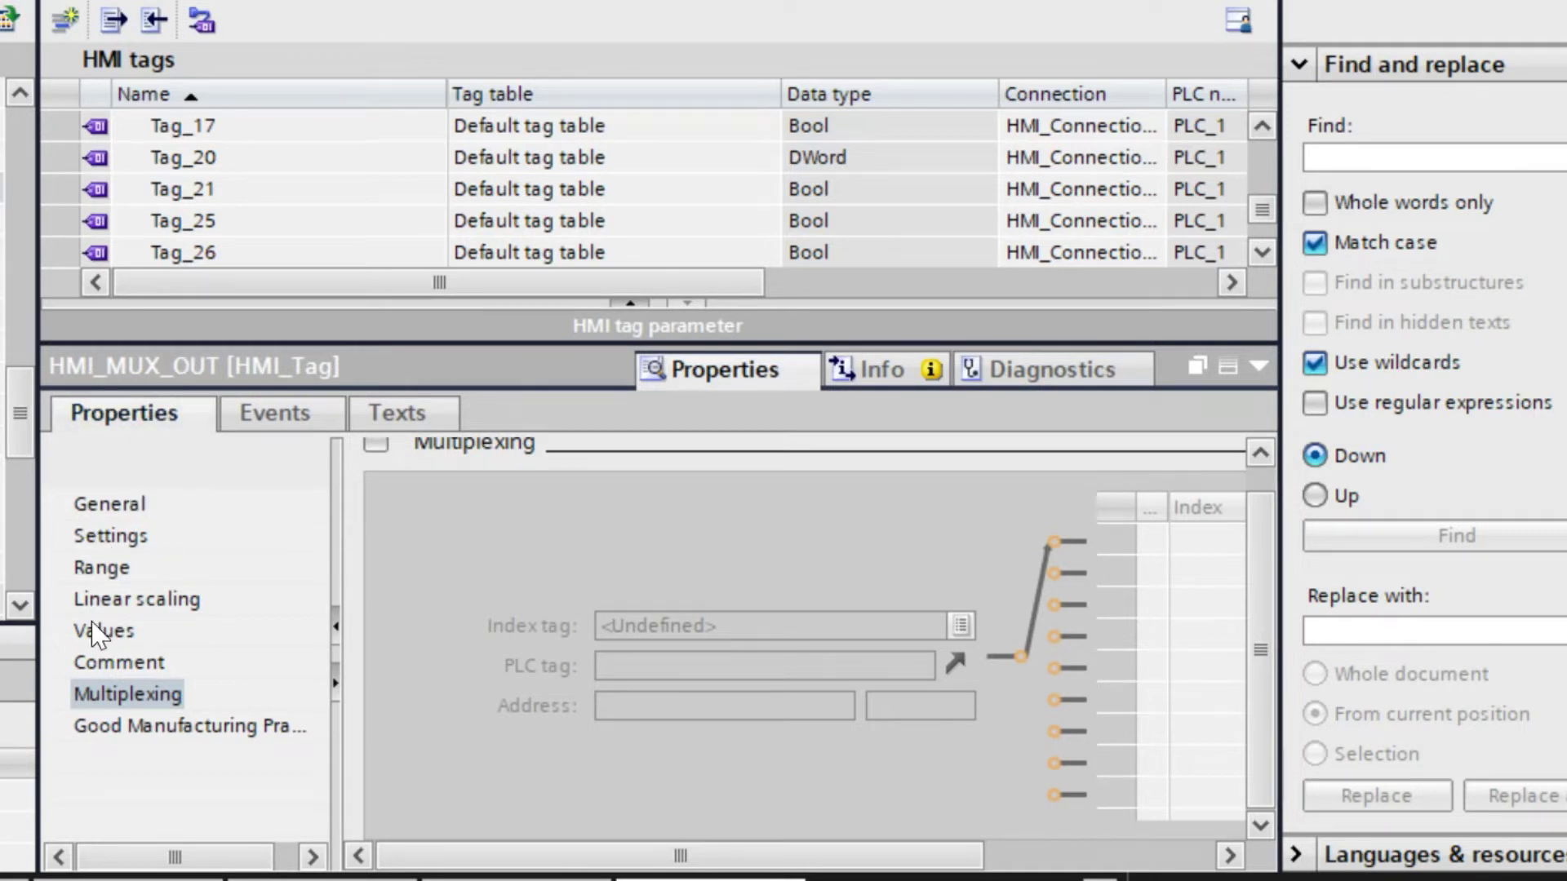
{"action": "left_click", "coordinate": [102, 503]}
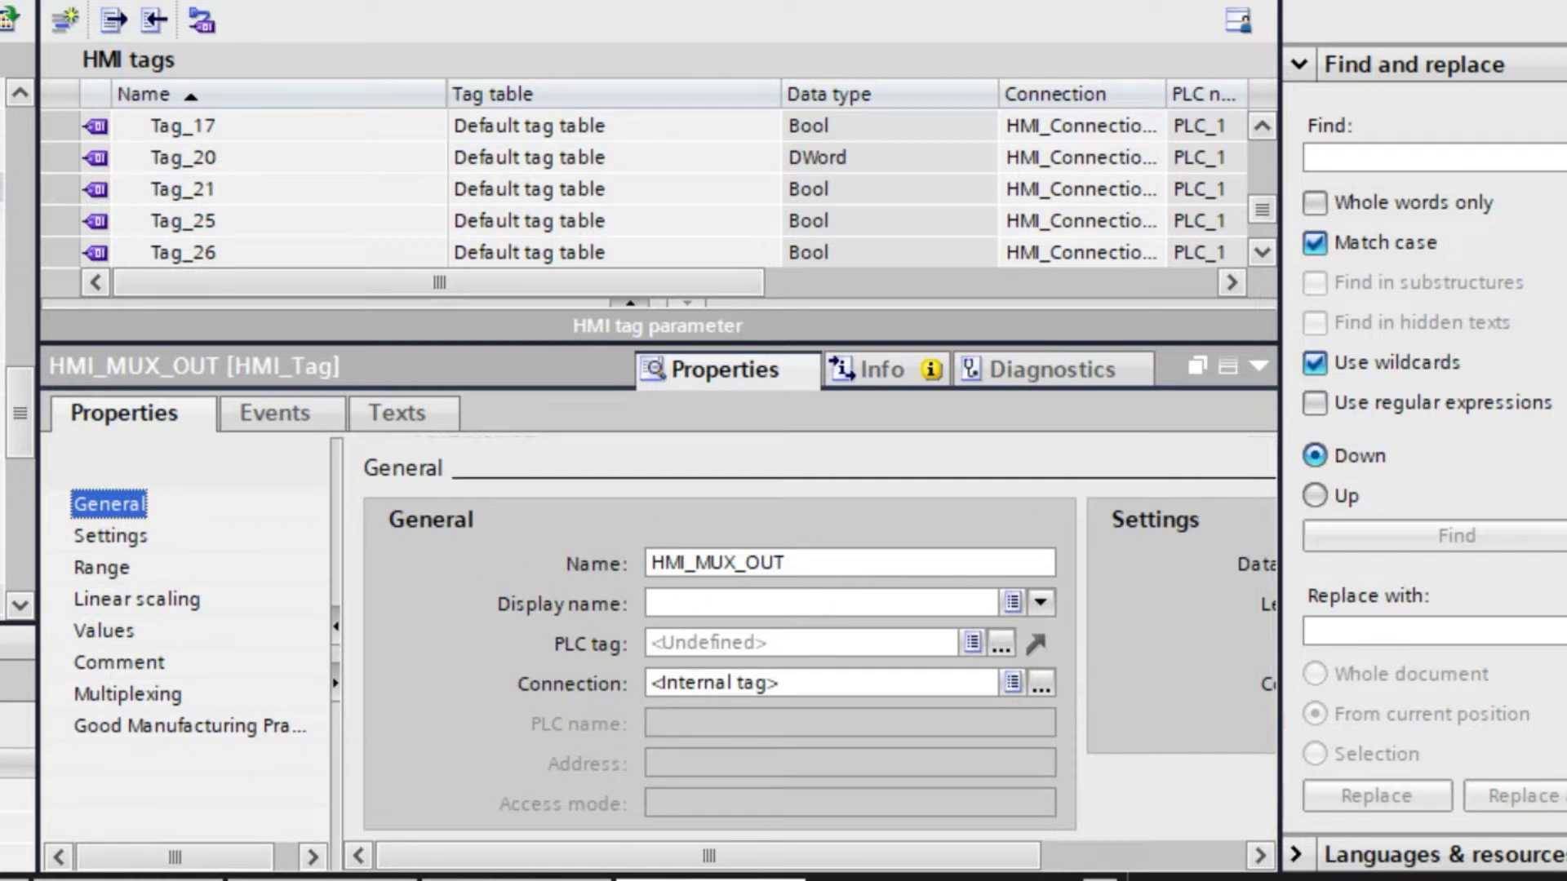
{"action": "left_click", "coordinate": [135, 540]}
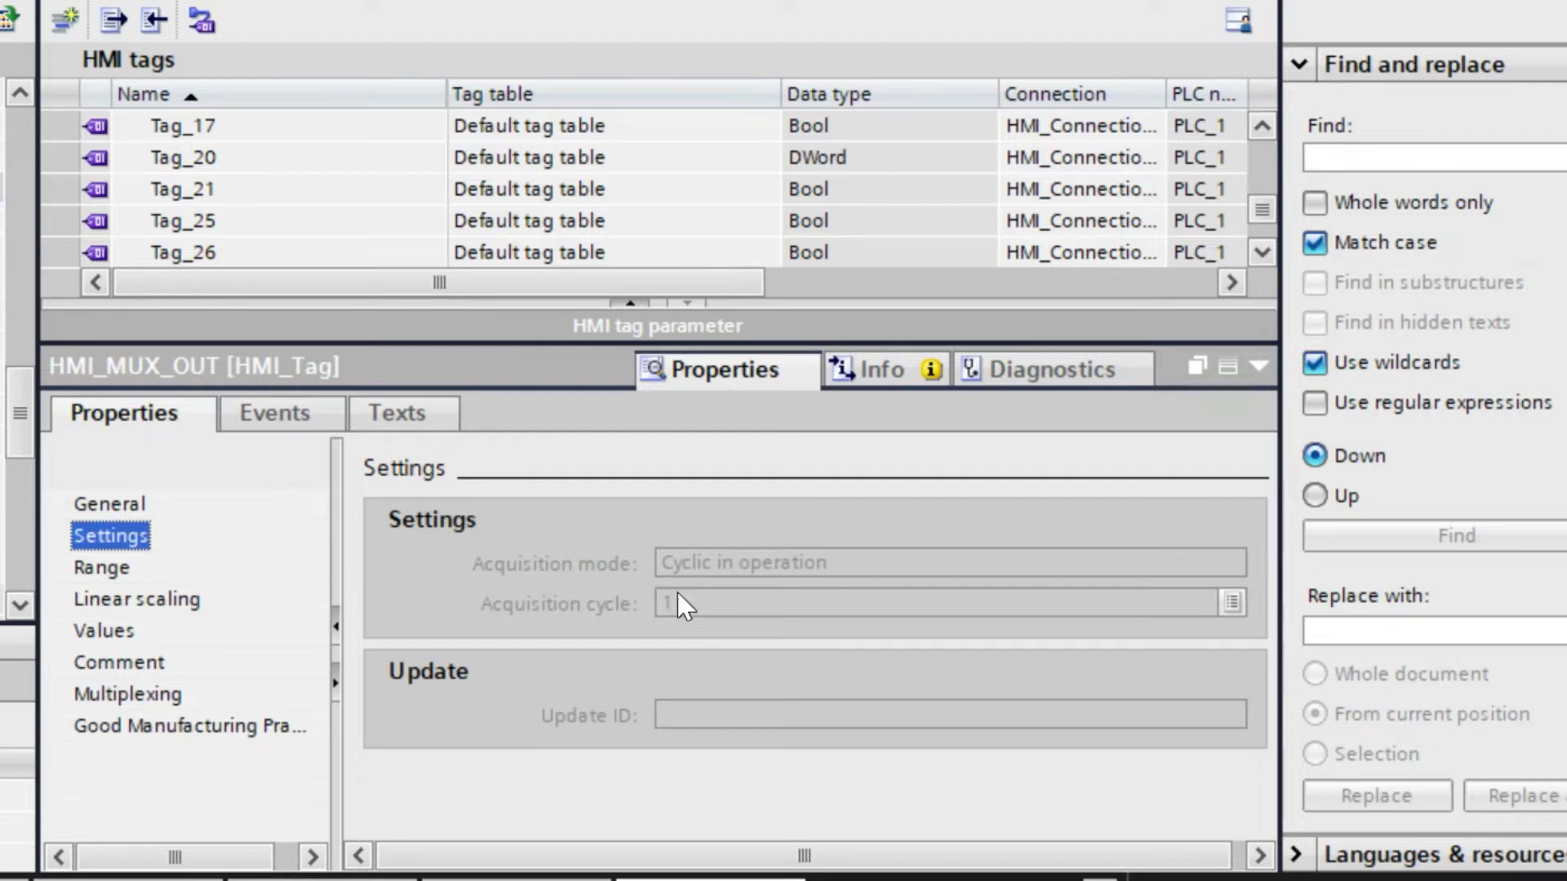
{"action": "left_click", "coordinate": [103, 571]}
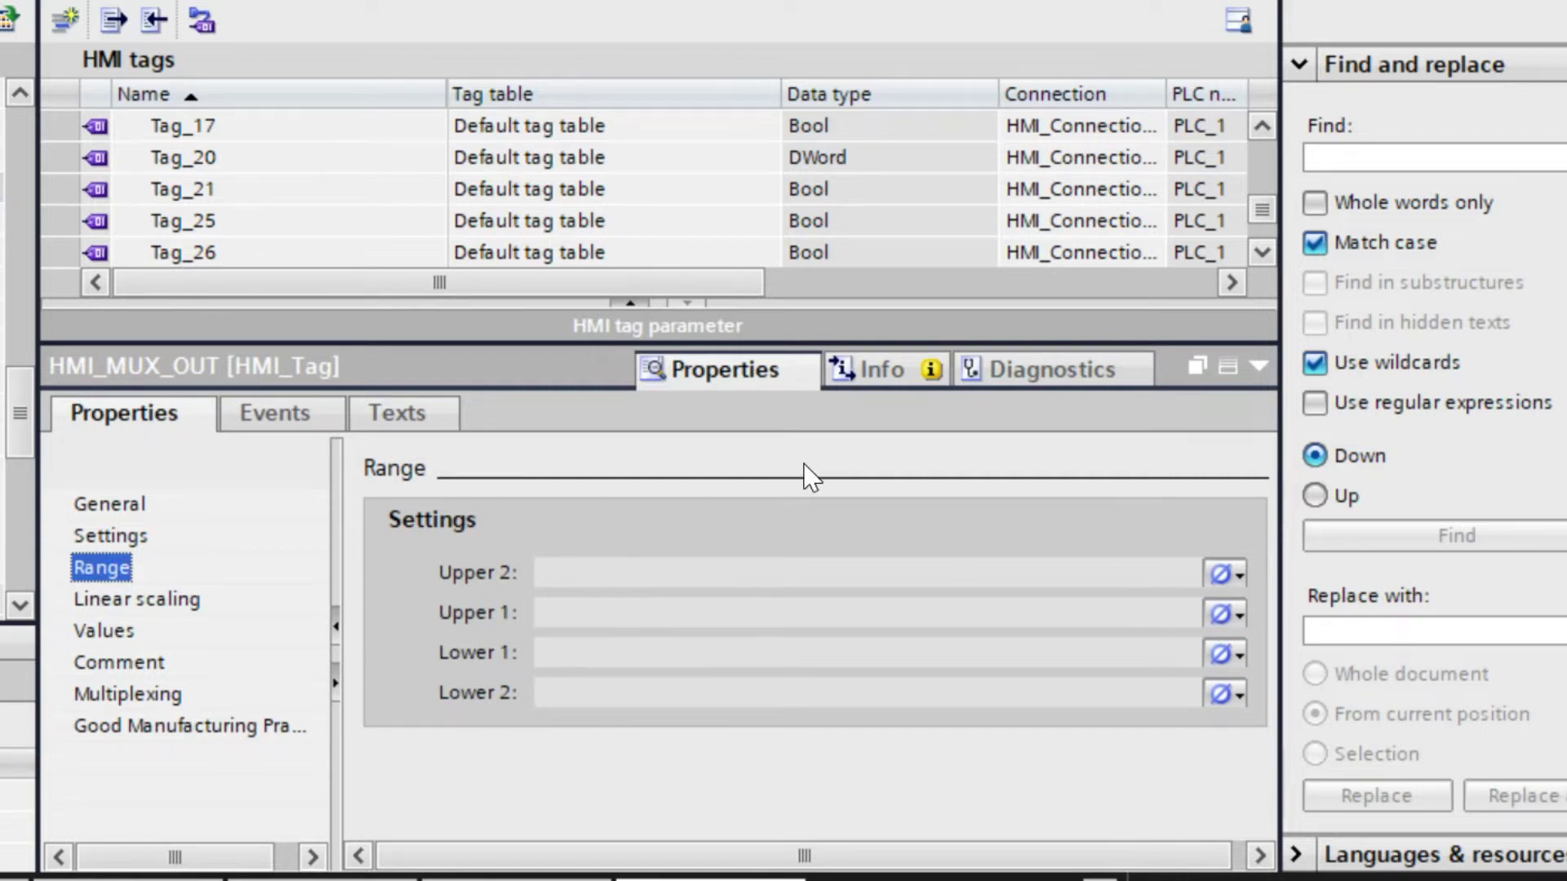
{"action": "left_click", "coordinate": [96, 601]}
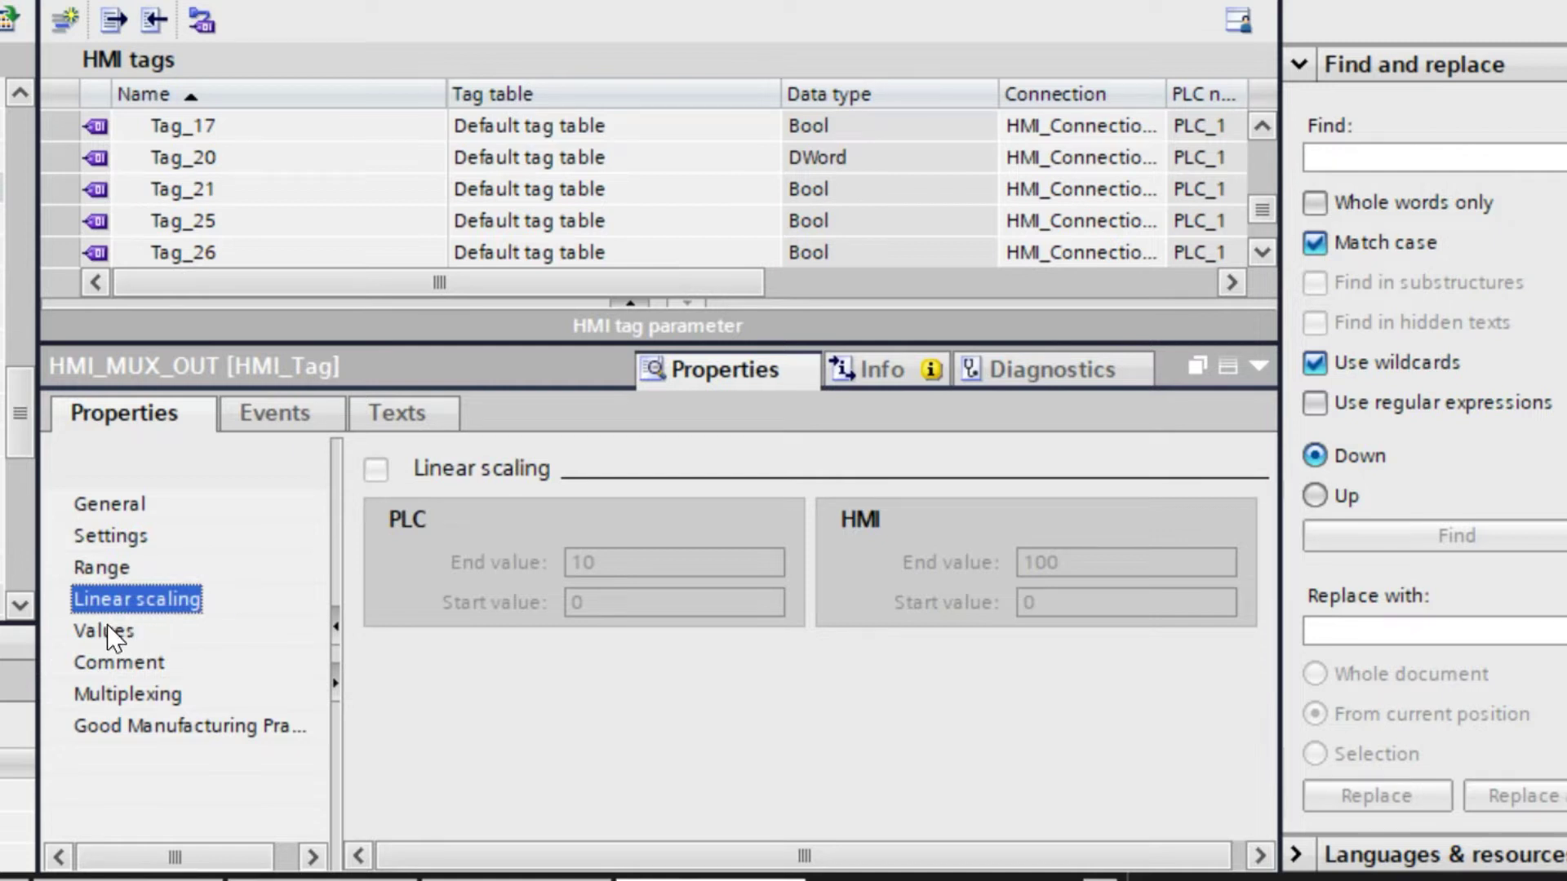
{"action": "left_click", "coordinate": [99, 569]}
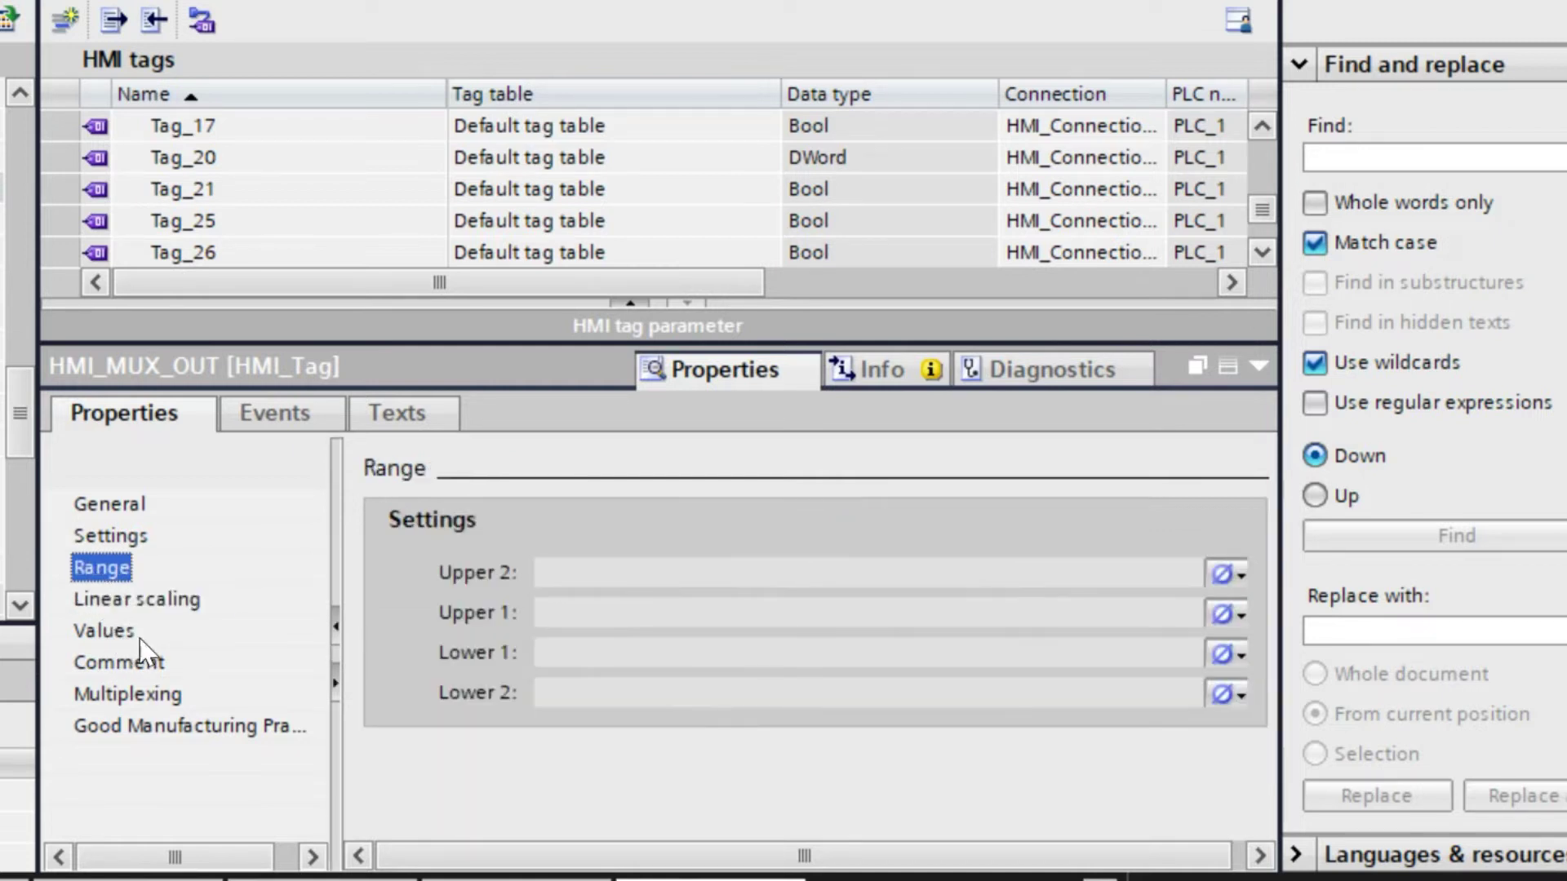
- Enable multiplexing for the HMI_MUX_OUT tag and assign MUX_Index as its index tag
{"action": "left_click", "coordinate": [130, 698]}
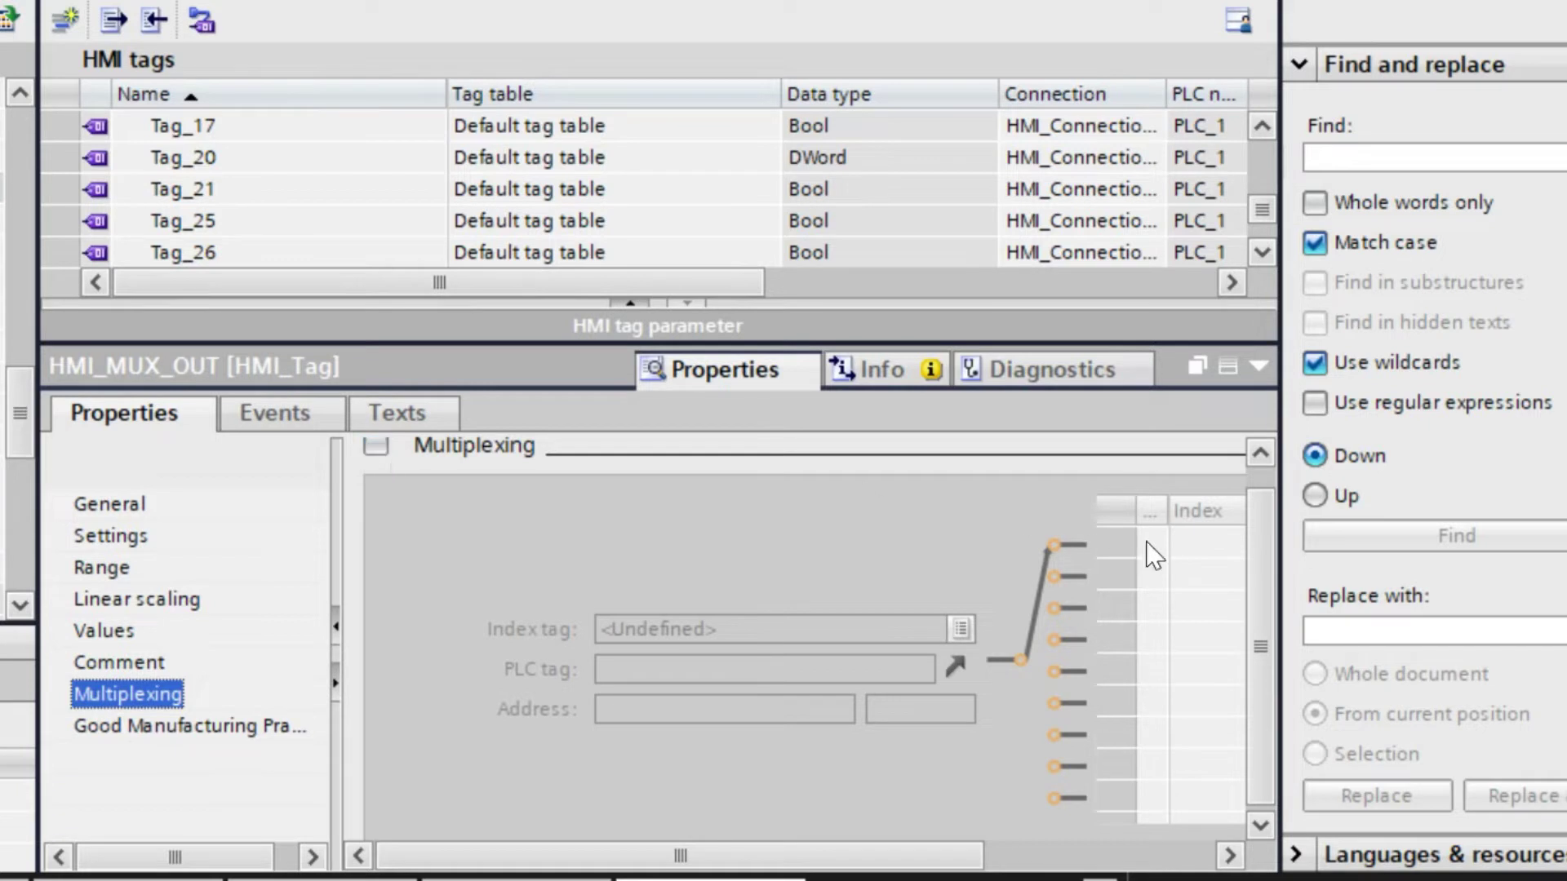
{"action": "scroll", "coordinate": [1264, 526], "scroll_direction": "up", "scroll_amount": 1}
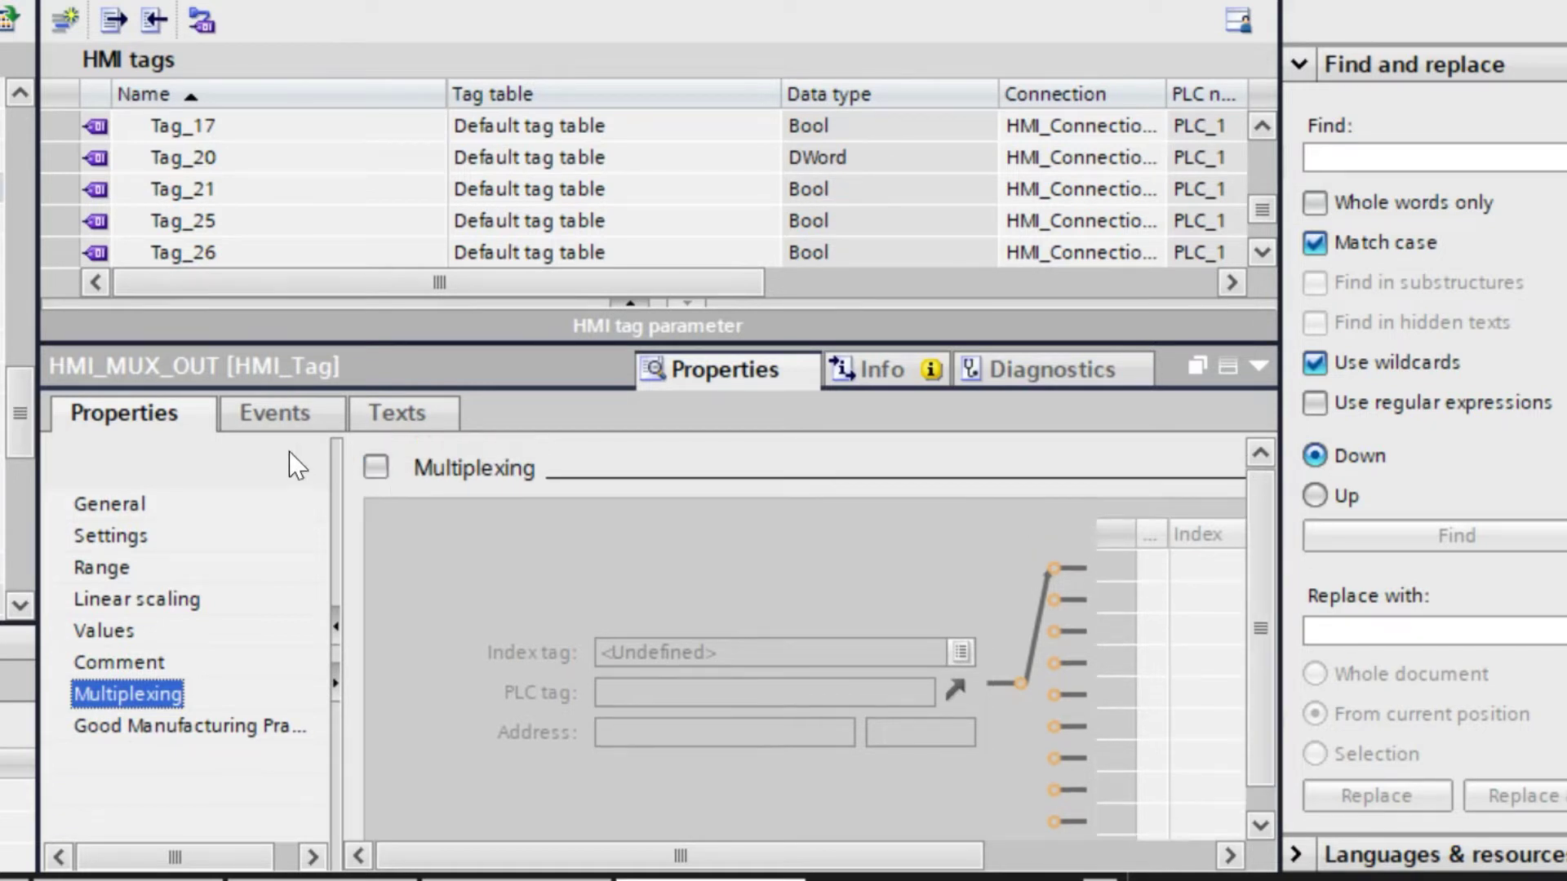
{"action": "left_click", "coordinate": [377, 467]}
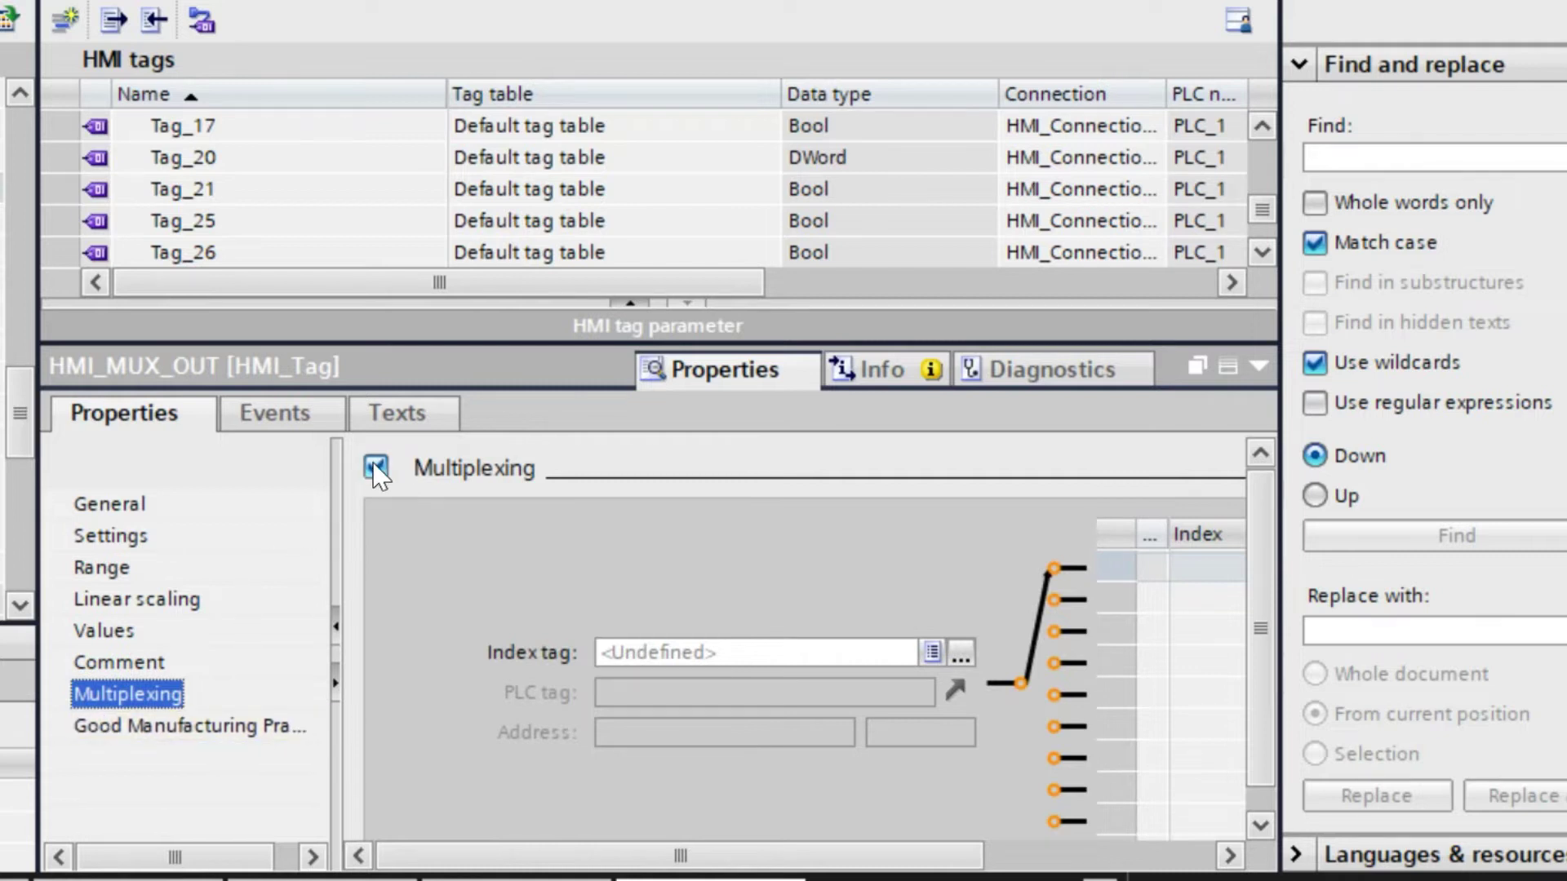
{"action": "left_click", "coordinate": [376, 468]}
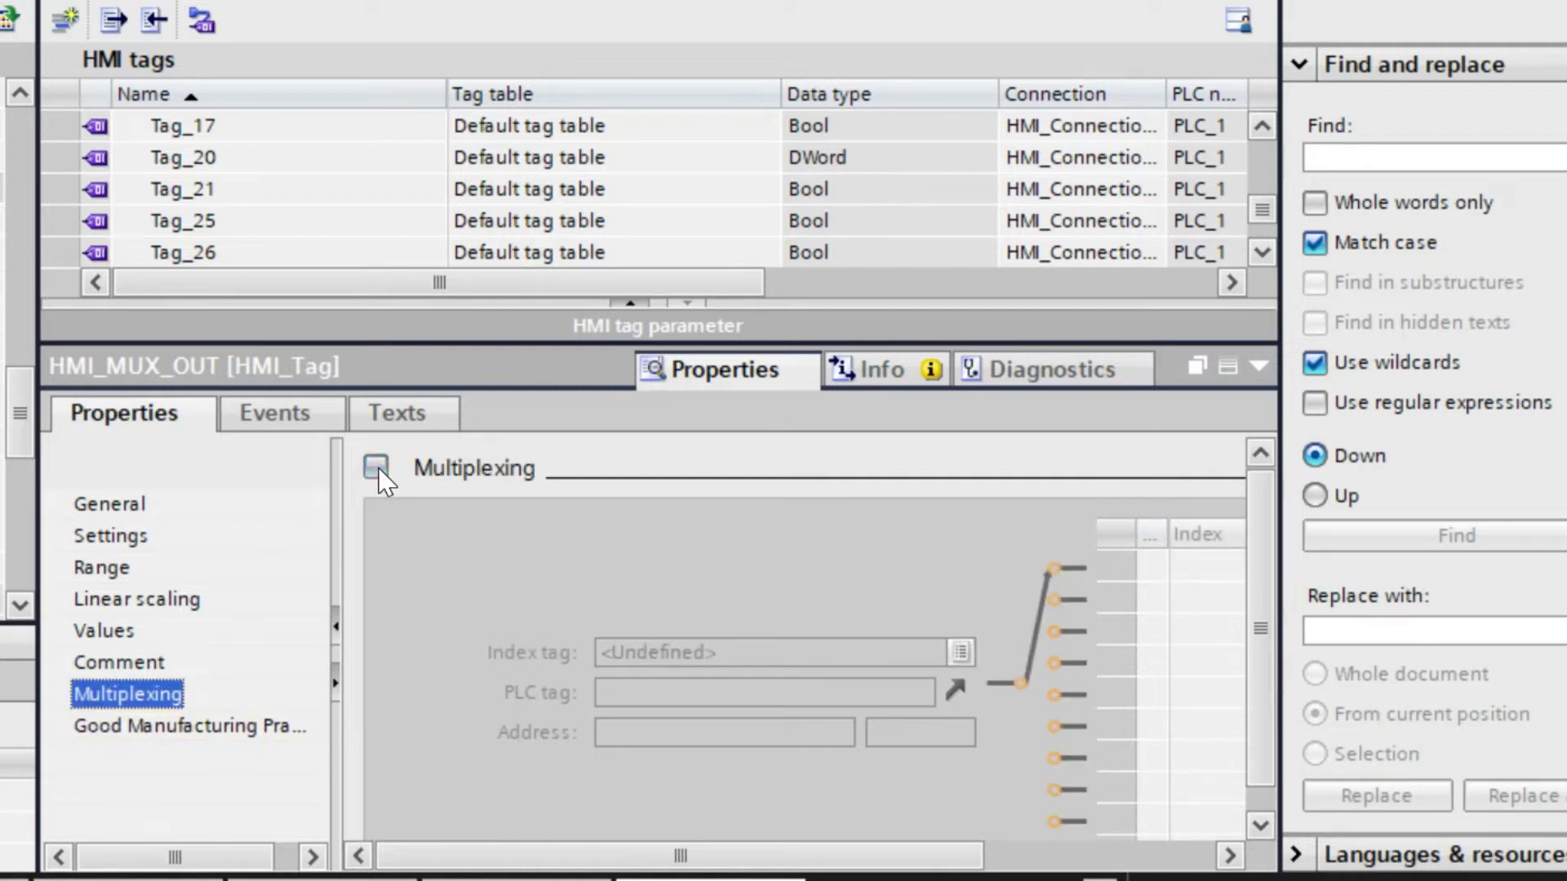
{"action": "left_click", "coordinate": [376, 467]}
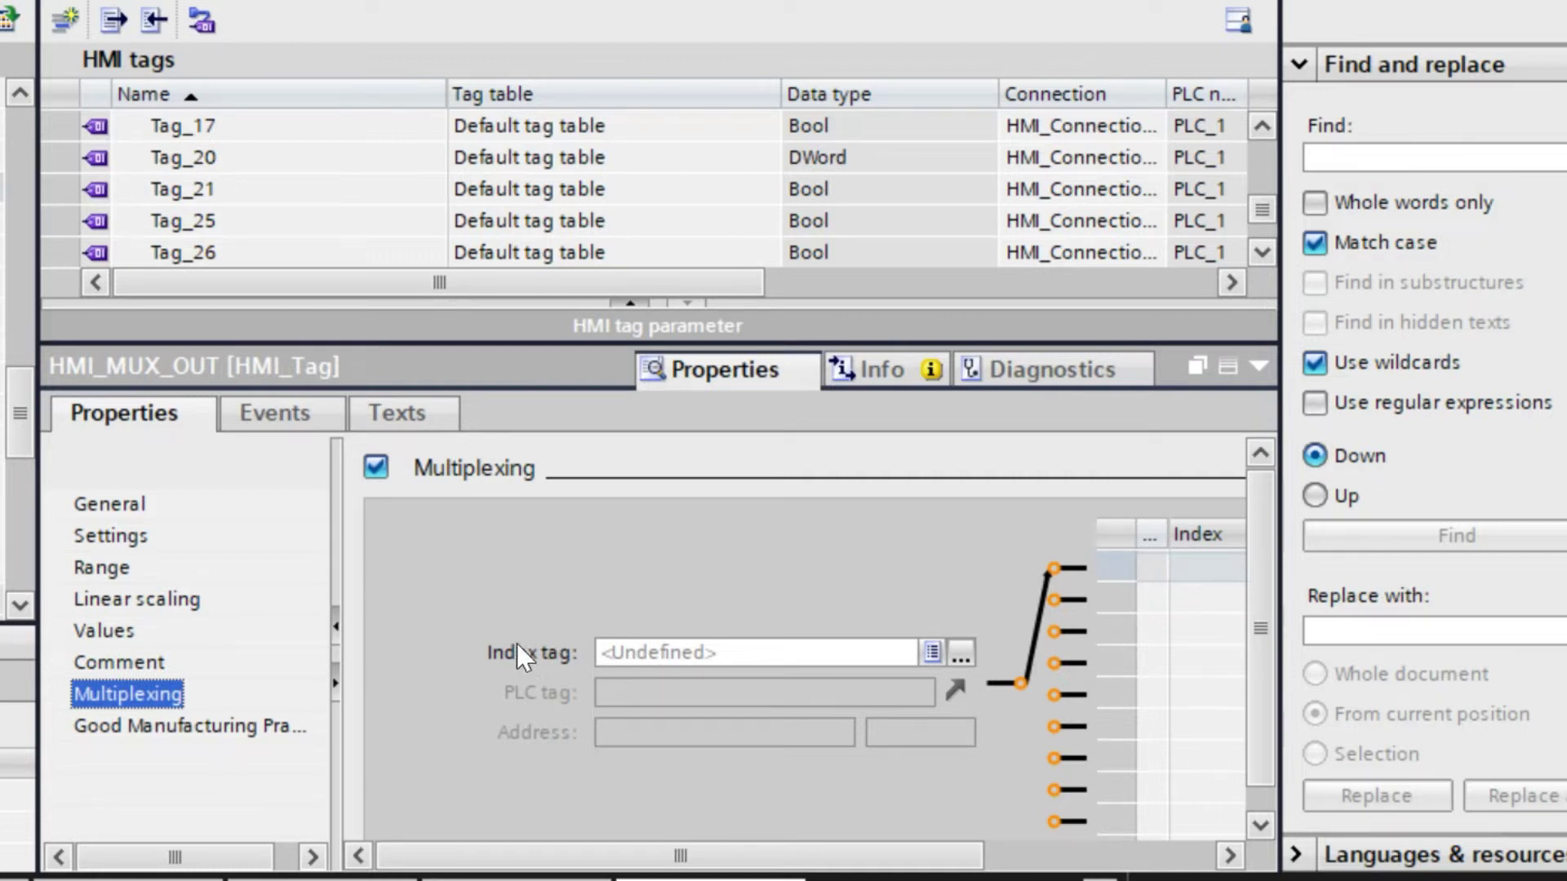
{"action": "left_click", "coordinate": [949, 658]}
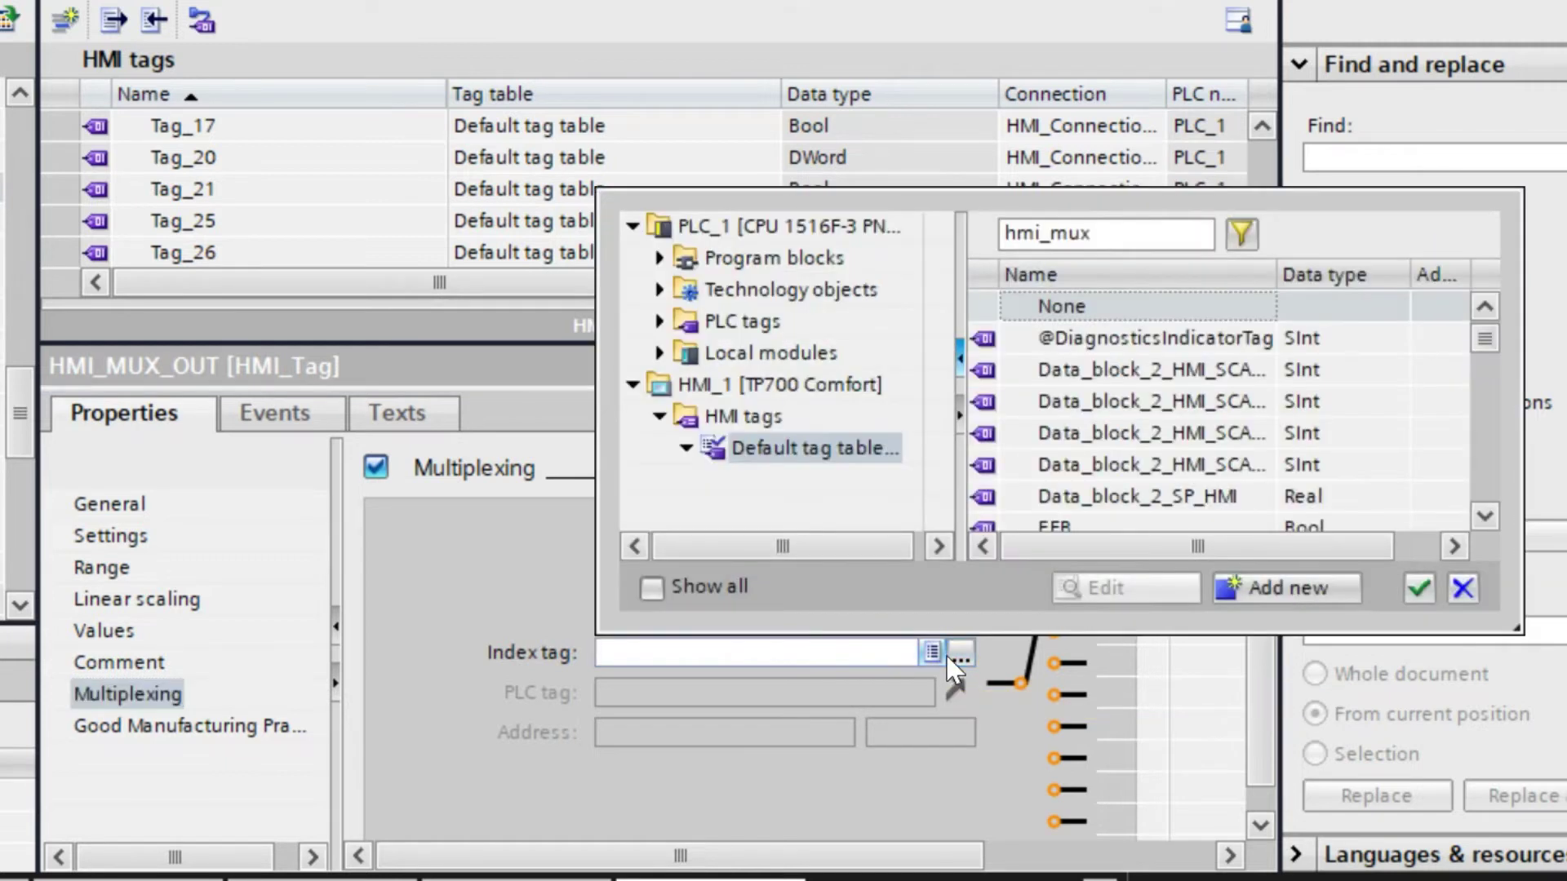
{"action": "left_click_drag", "start_coordinate": [1470, 330], "coordinate": [1475, 403]}
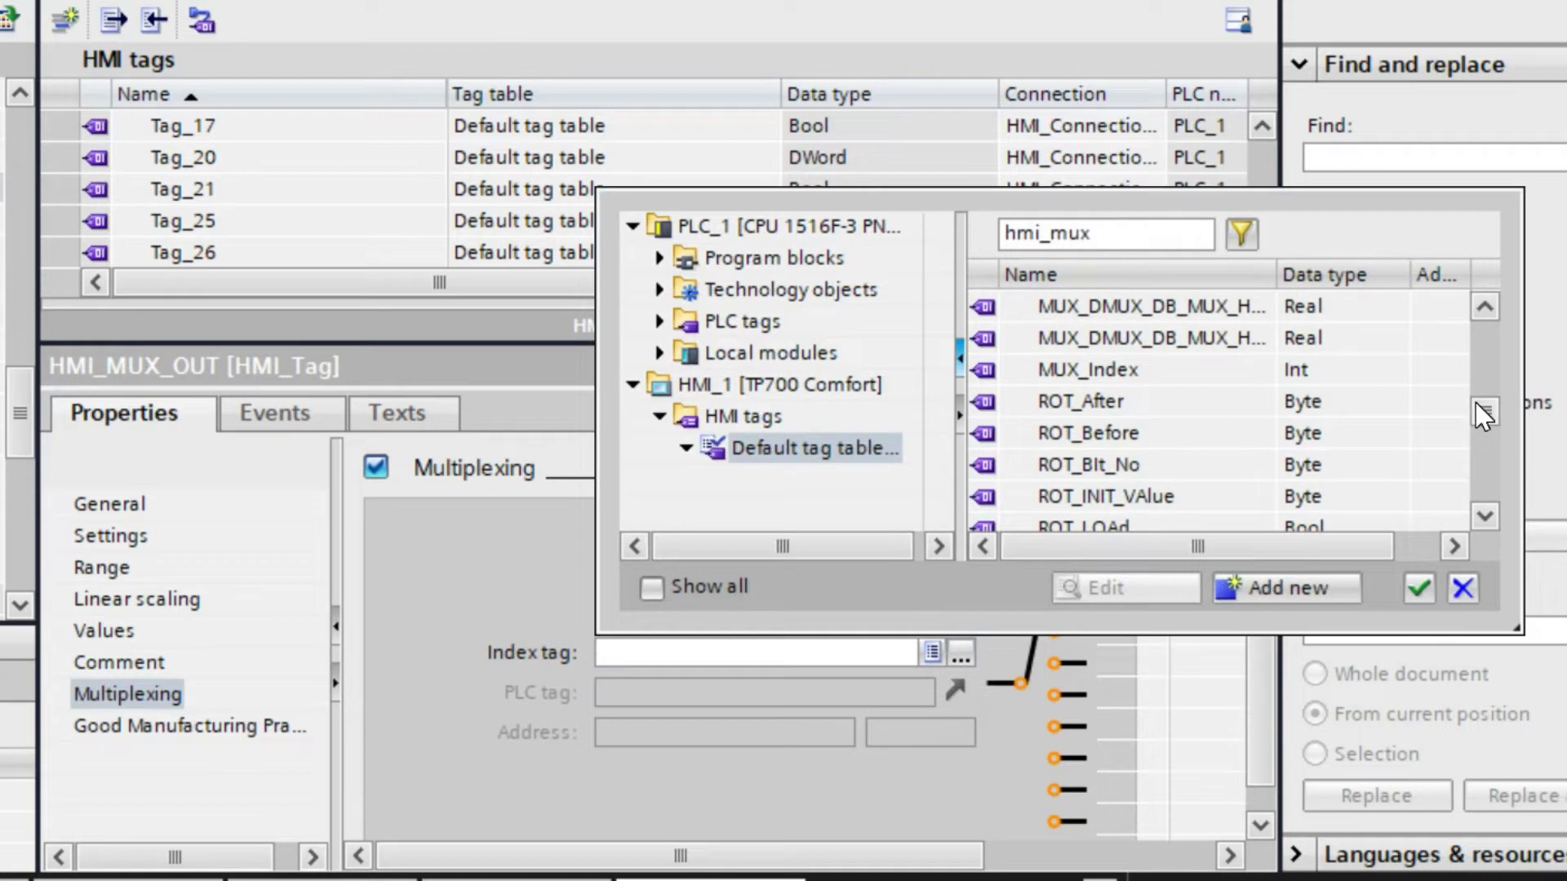
{"action": "left_click", "coordinate": [1042, 371]}
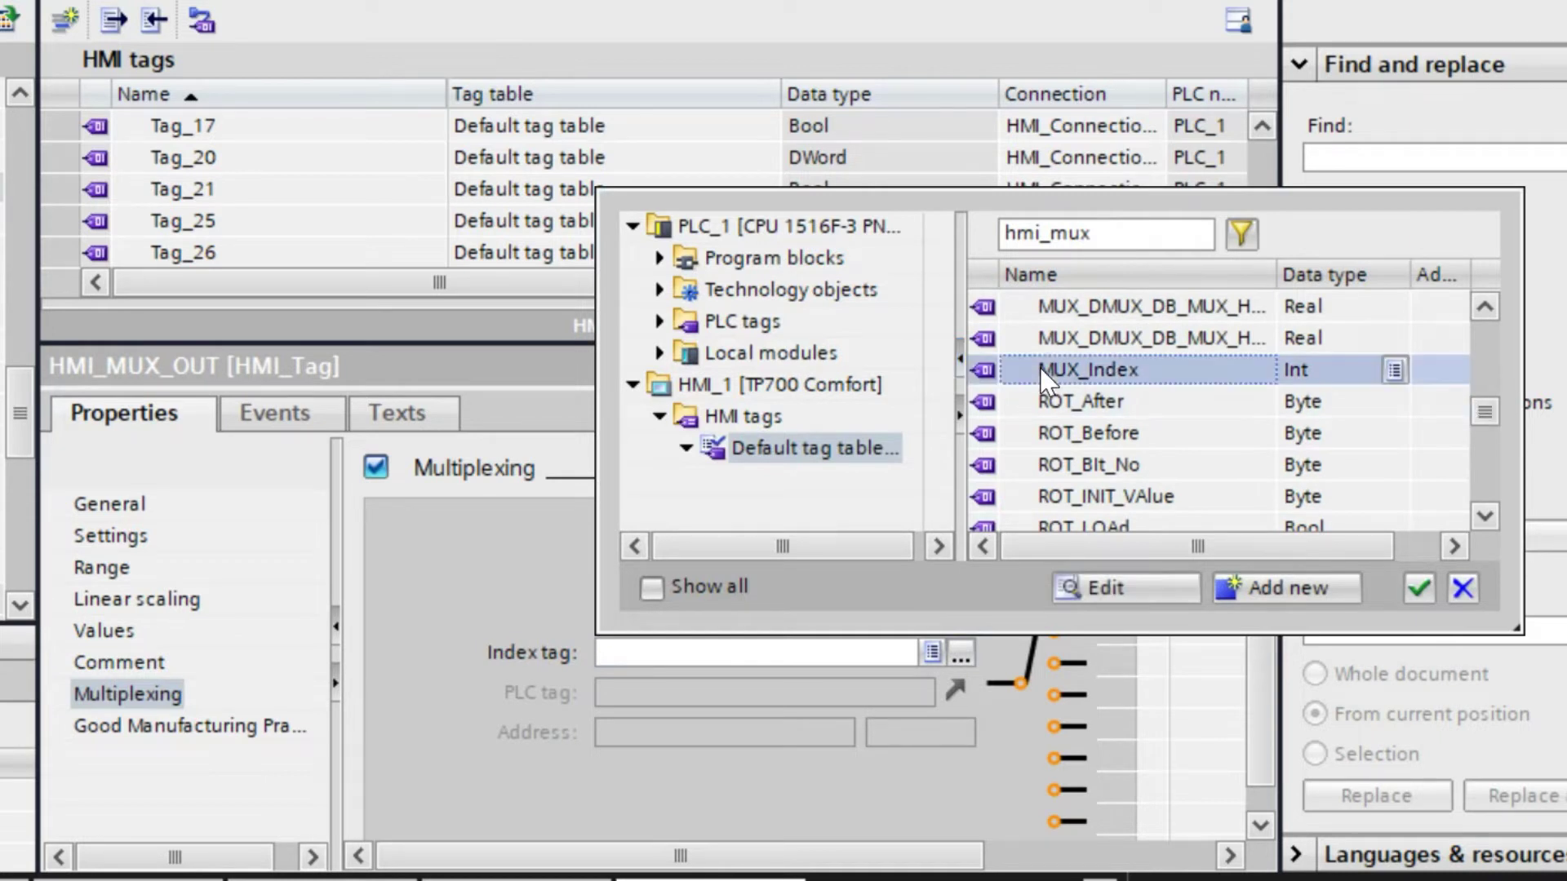
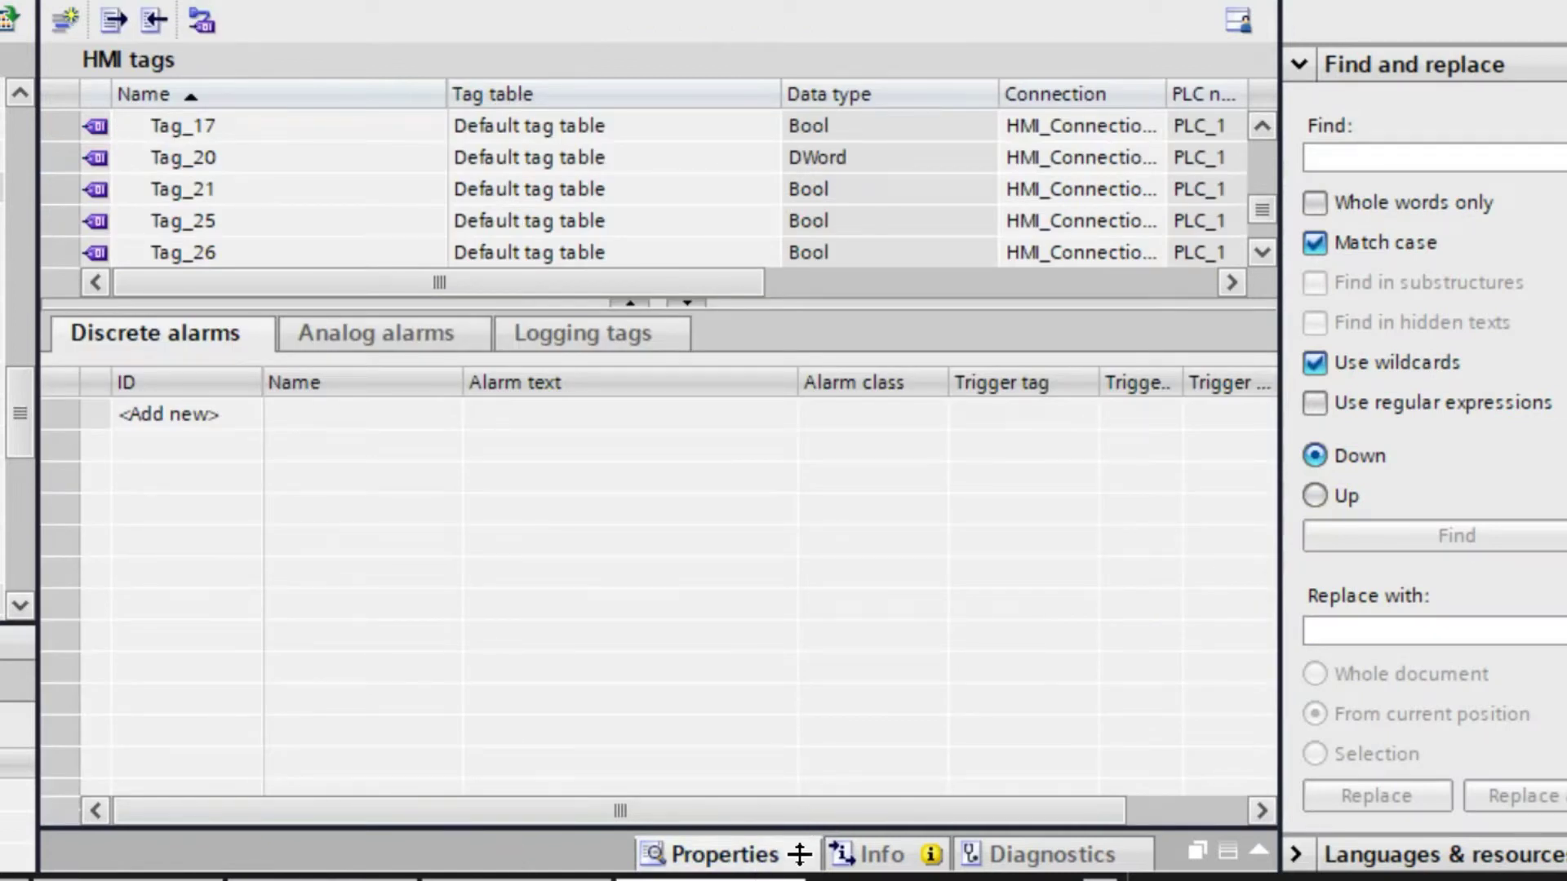
- Reopen the properties of the HMI_MUX_OUT tag and expand them to show its multiplexing settings
{"action": "mouse_move", "coordinate": [1261, 209]}
{"action": "left_mouse_down"}
{"action": "mouse_move", "coordinate": [1262, 245]}
{"action": "mouse_move", "coordinate": [1257, 202]}
{"action": "mouse_move", "coordinate": [1262, 224]}
{"action": "left_mouse_up"}
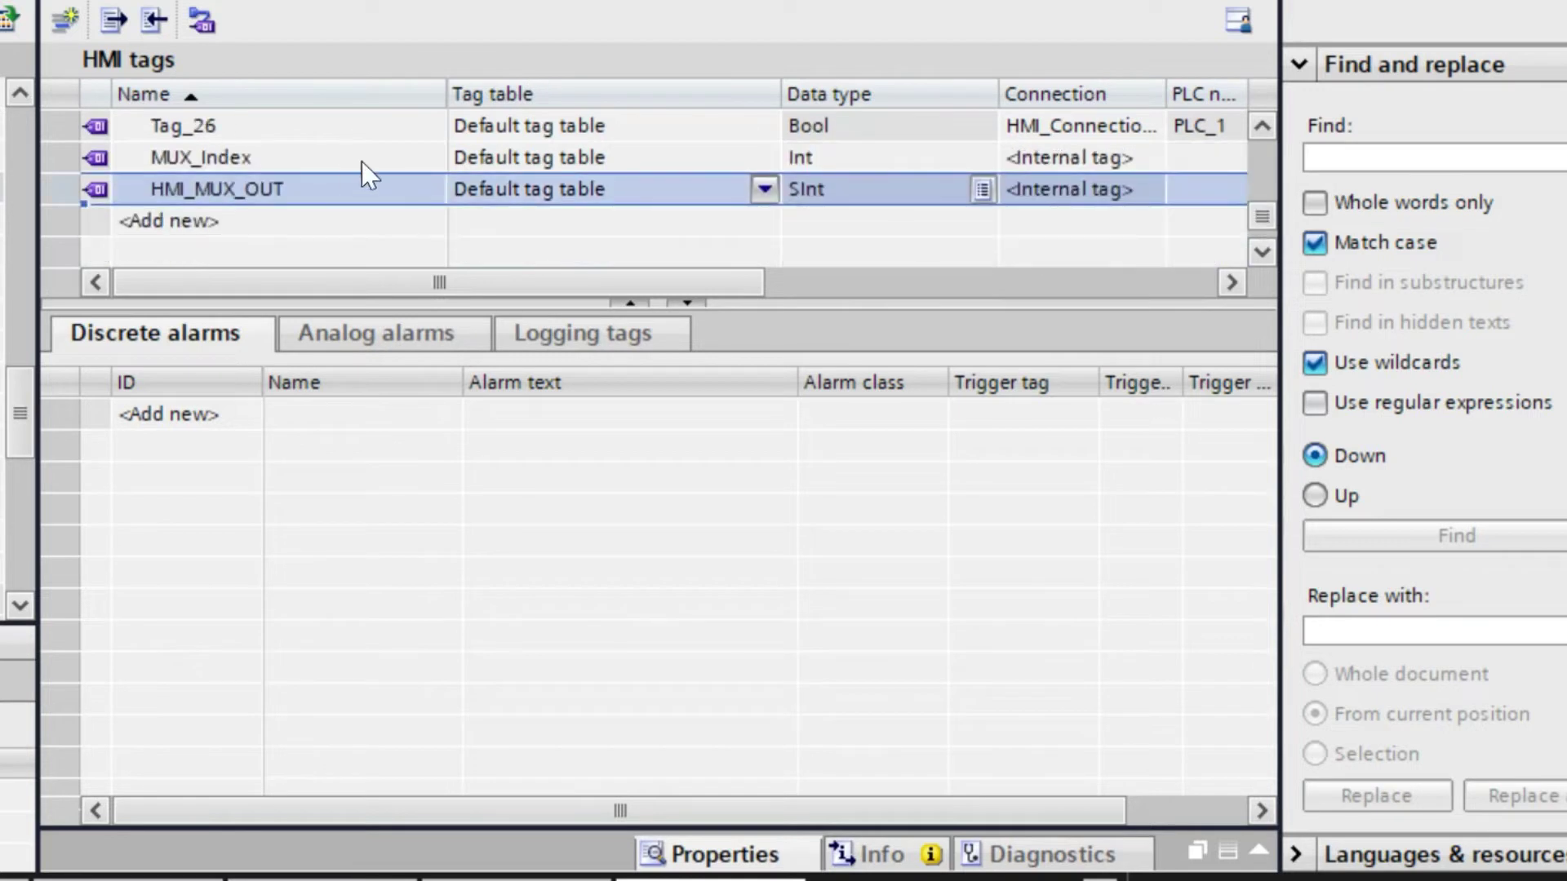
{"action": "right_click", "coordinate": [339, 184]}
{"action": "left_click", "coordinate": [438, 492]}
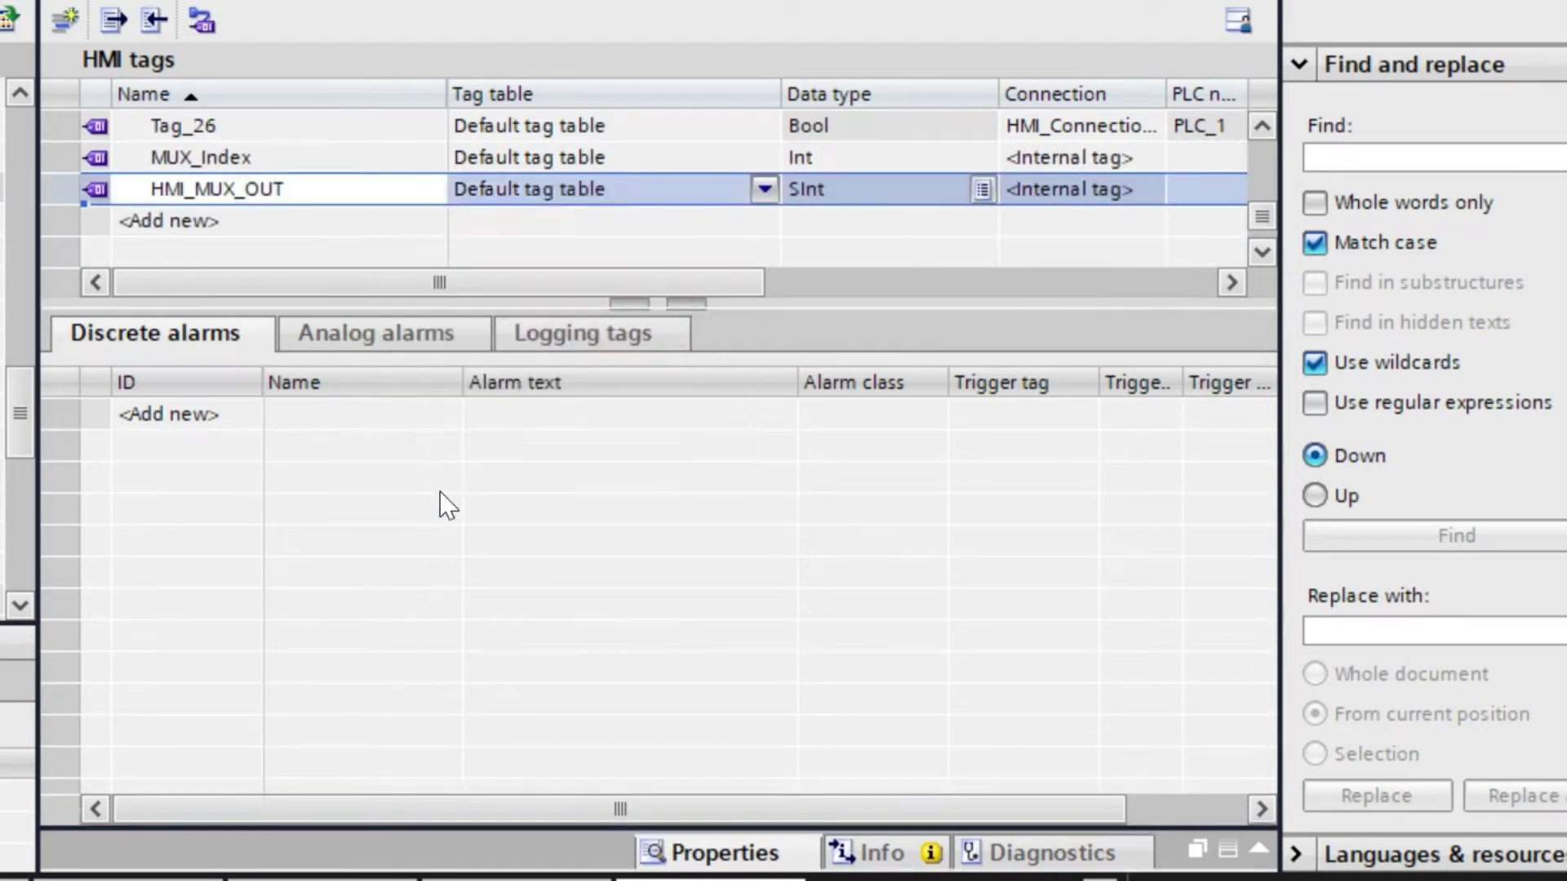
{"action": "left_click_drag", "start_coordinate": [574, 830], "coordinate": [566, 377]}
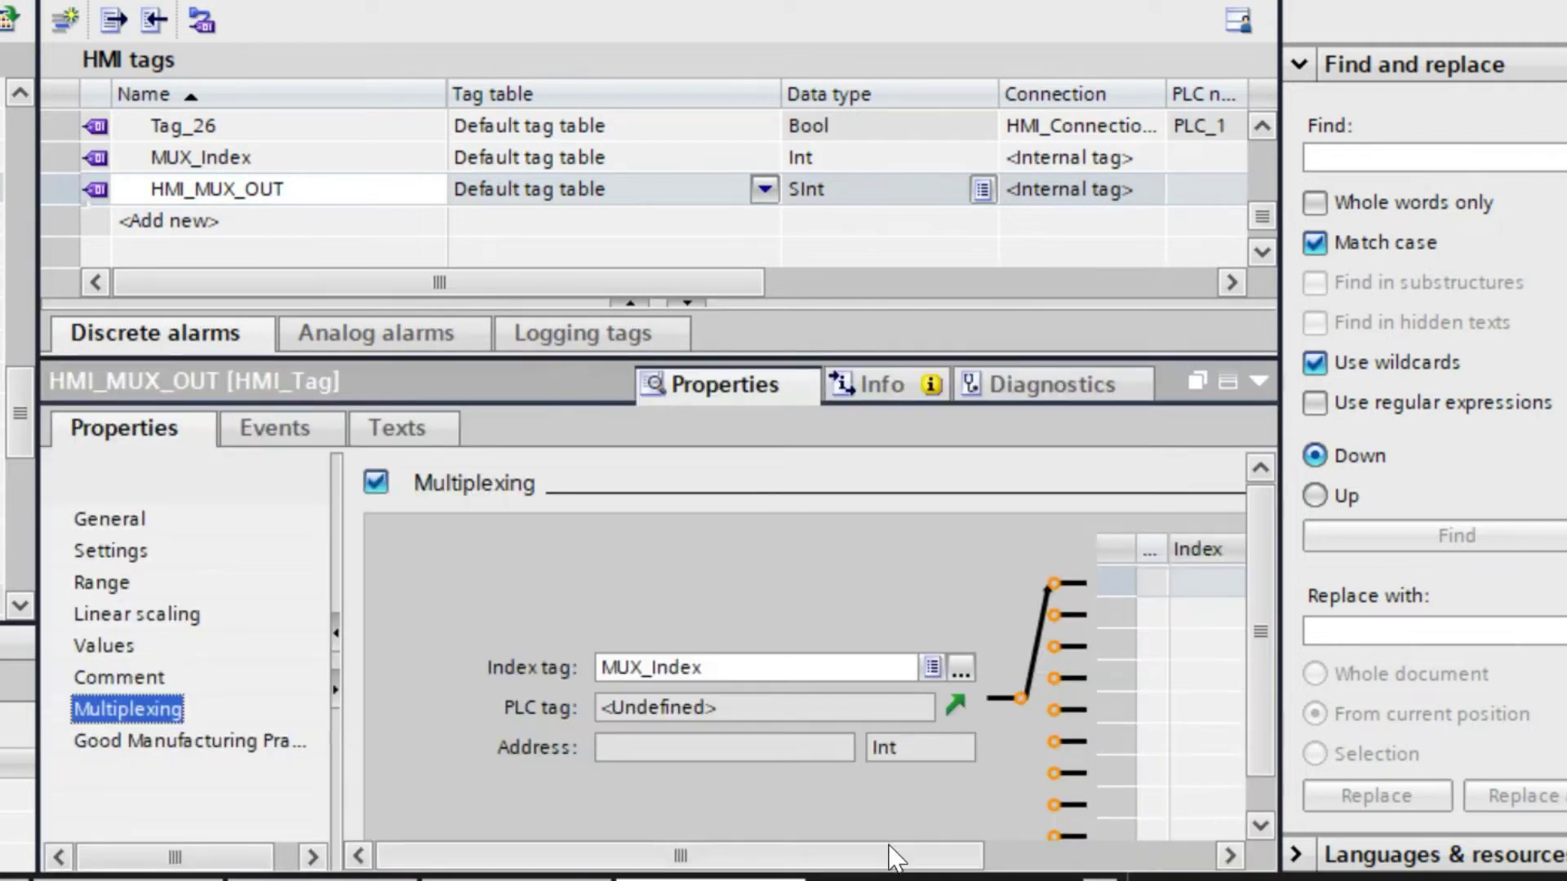
- Add two entries, index 0 and index 1, to the multiplexing tag list of HMI_MUX_OUT
{"action": "left_click_drag", "start_coordinate": [895, 863], "coordinate": [1032, 852]}
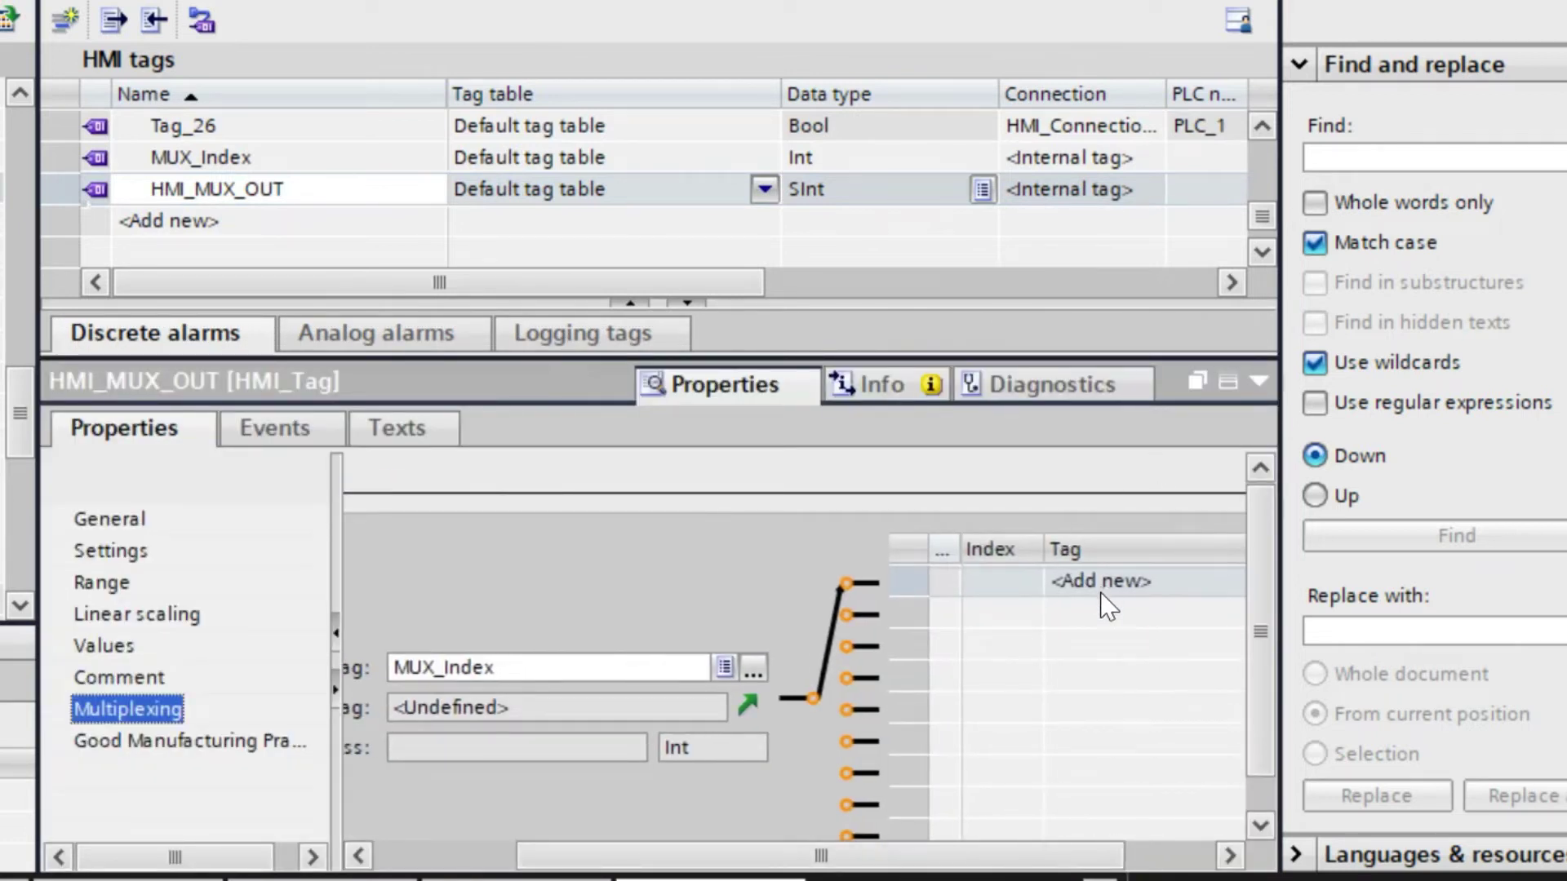
{"action": "left_click", "coordinate": [1100, 587]}
{"action": "left_click", "coordinate": [1065, 568]}
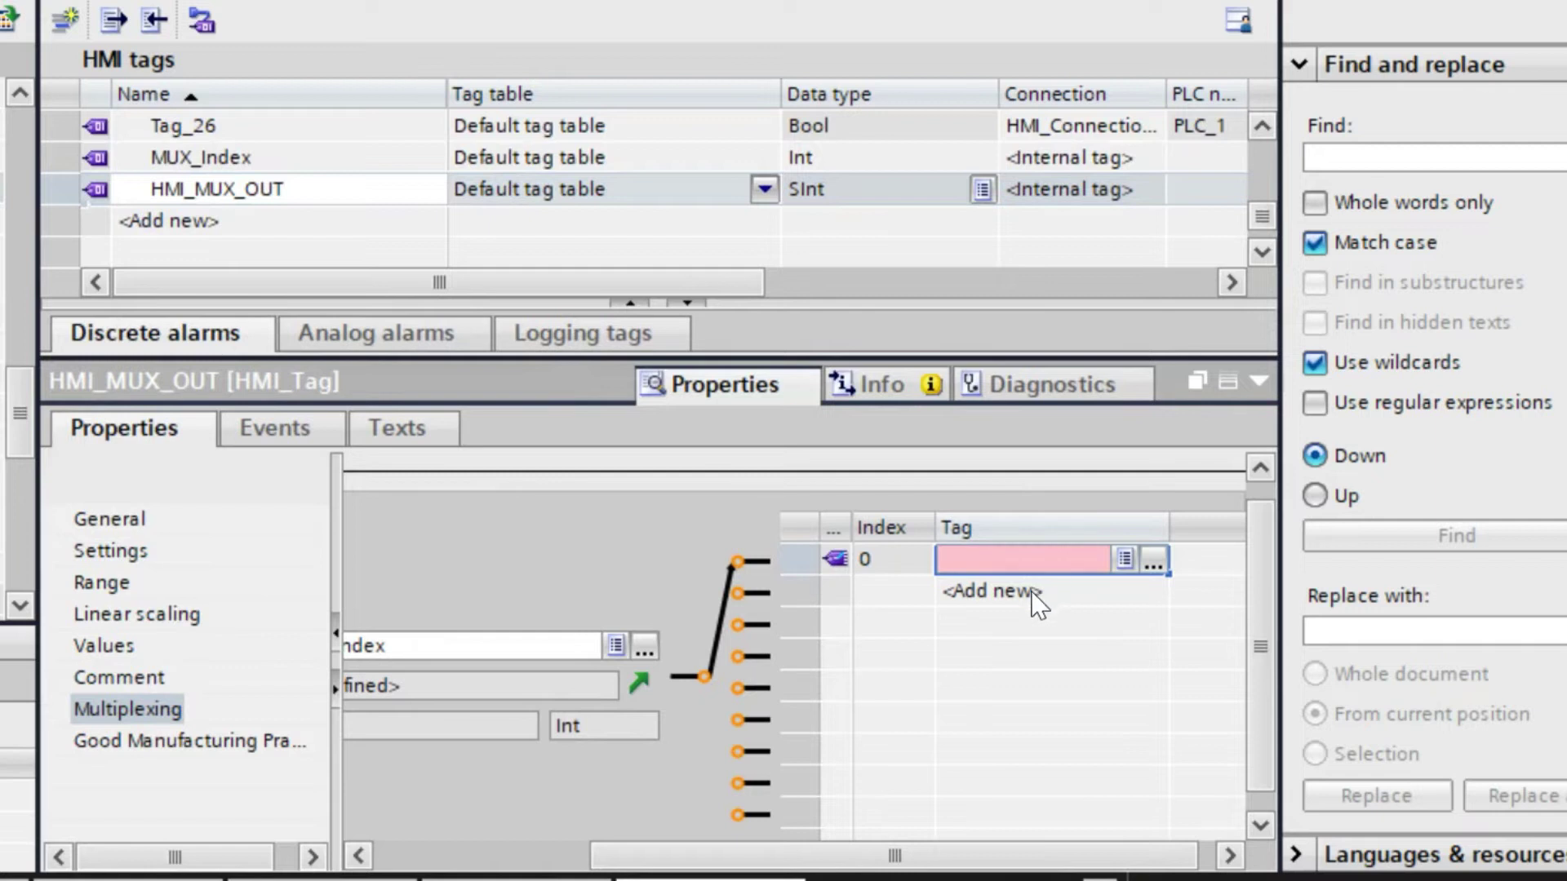
{"action": "left_click", "coordinate": [1036, 591]}
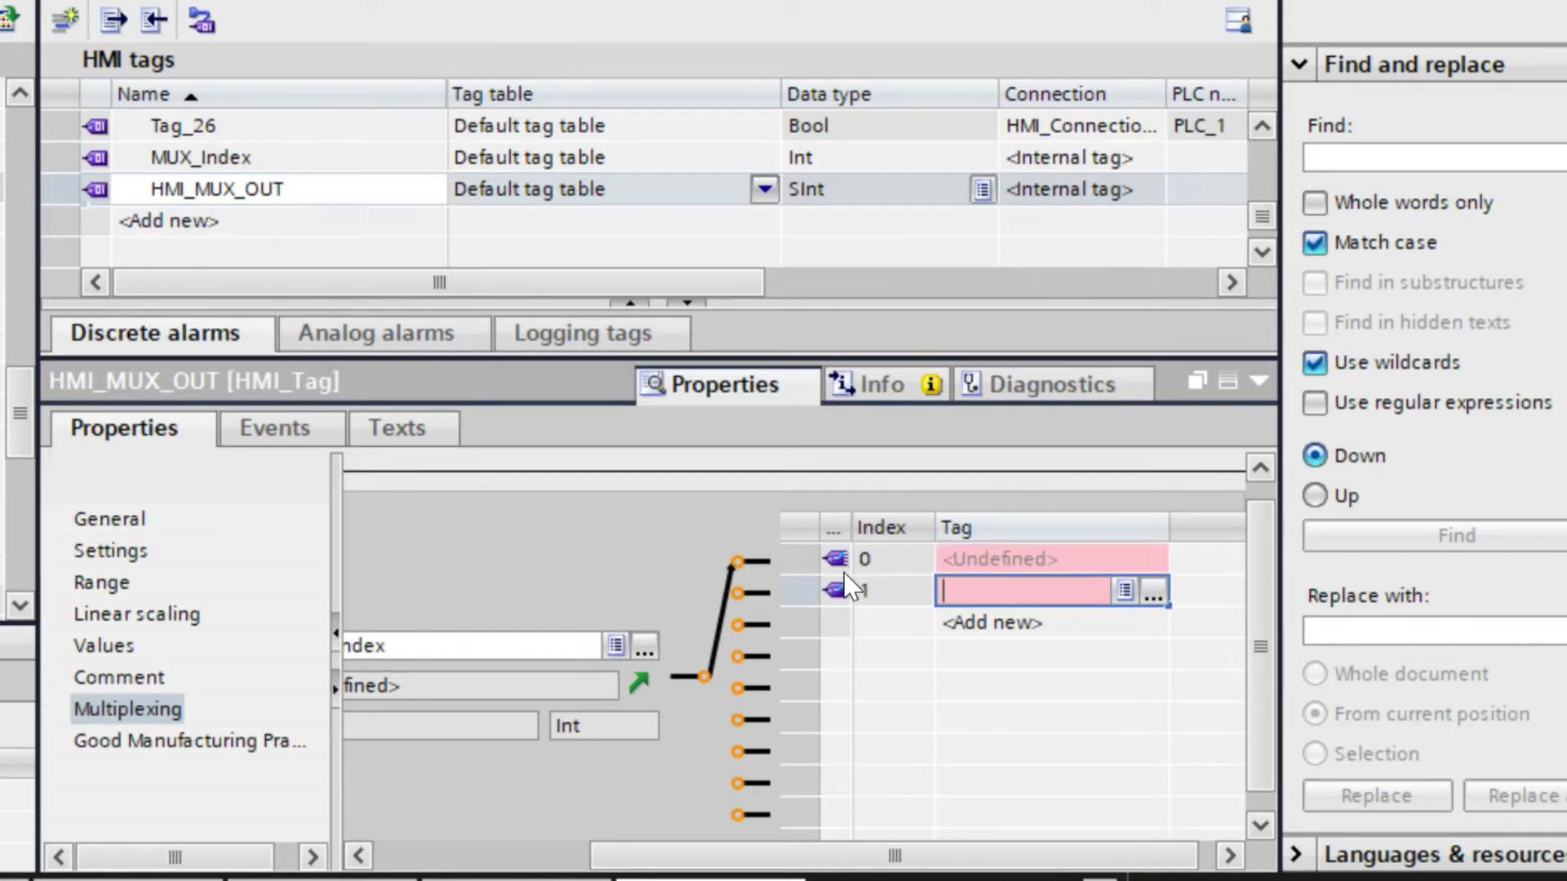
- Assign Comp1_OL_Prs from the MUX_HMI structure of PLC_1's MUX_DMUX_DB to multiplexing index 0
{"action": "left_click", "coordinate": [1026, 561]}
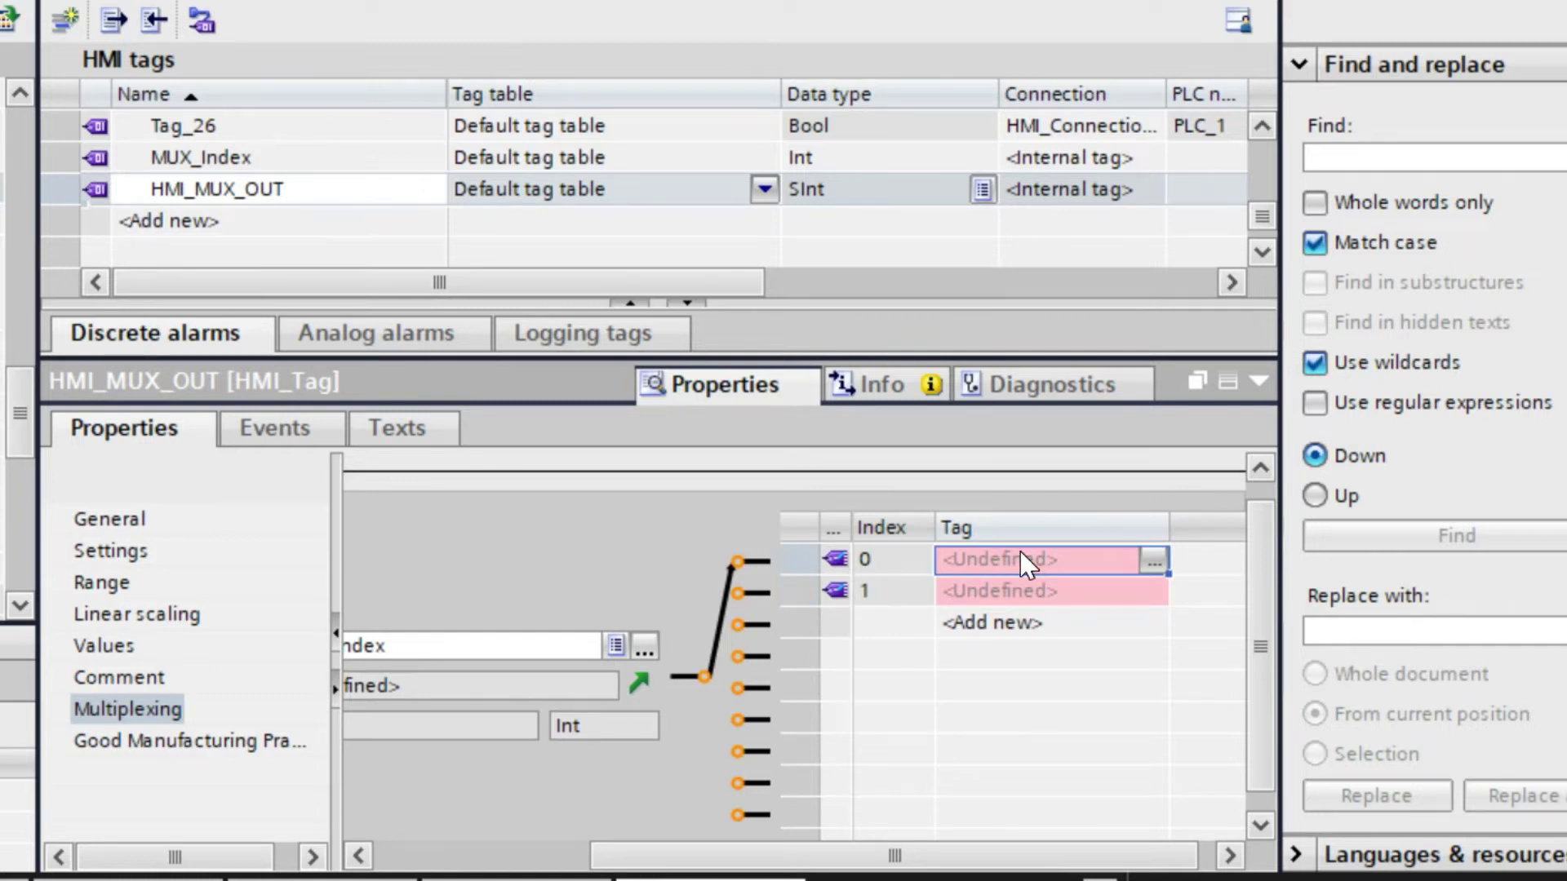
{"action": "left_click", "coordinate": [1153, 560]}
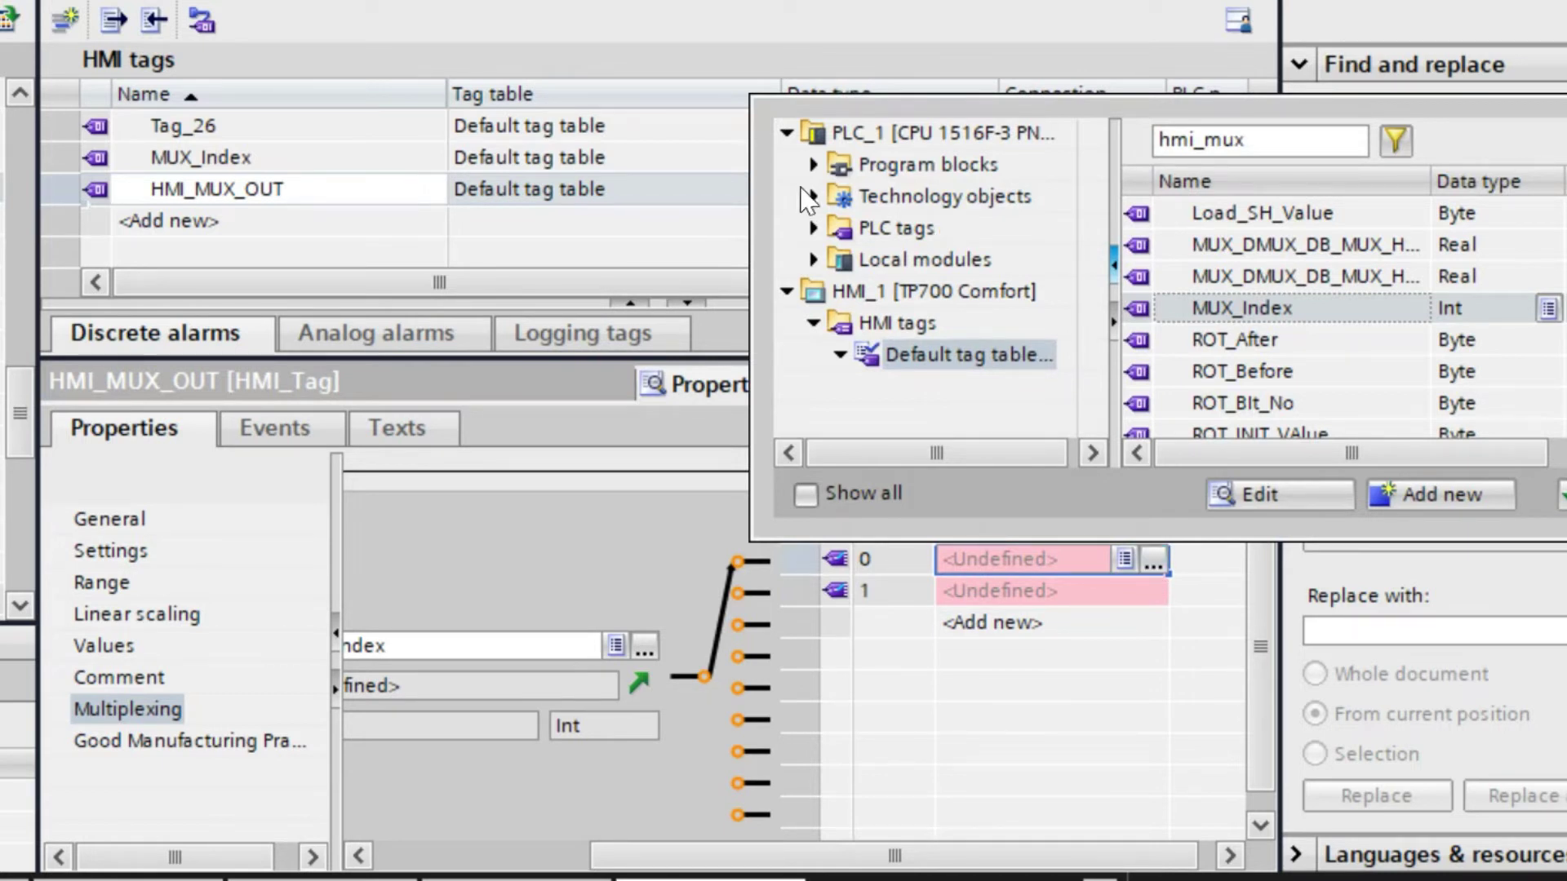
{"action": "left_click", "coordinate": [813, 164]}
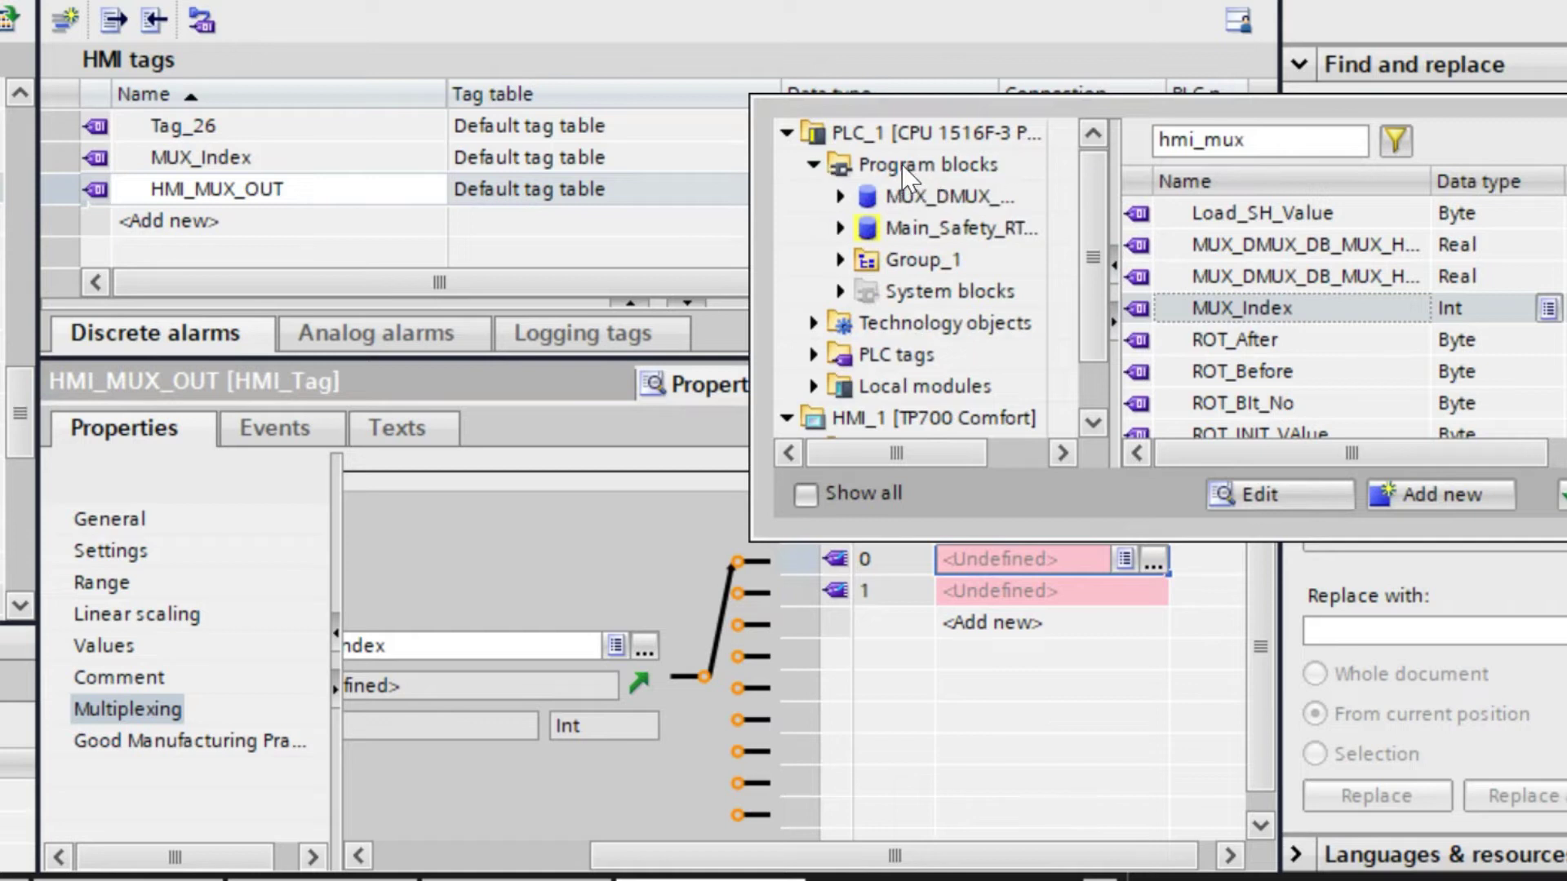
{"action": "left_click", "coordinate": [967, 200]}
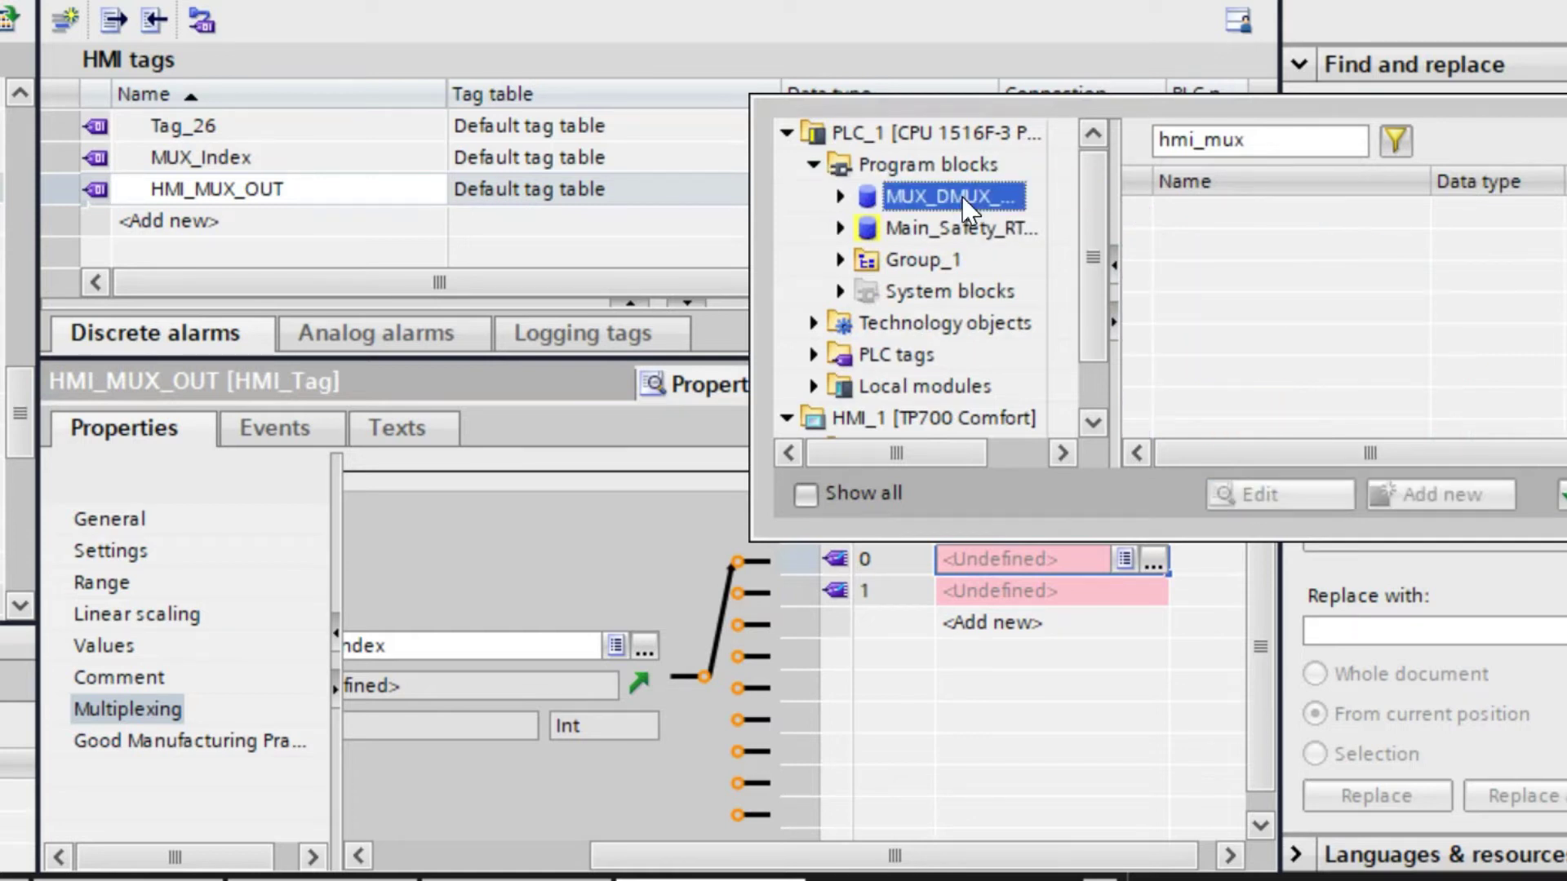
{"action": "left_click", "coordinate": [840, 196]}
{"action": "left_click", "coordinate": [967, 262]}
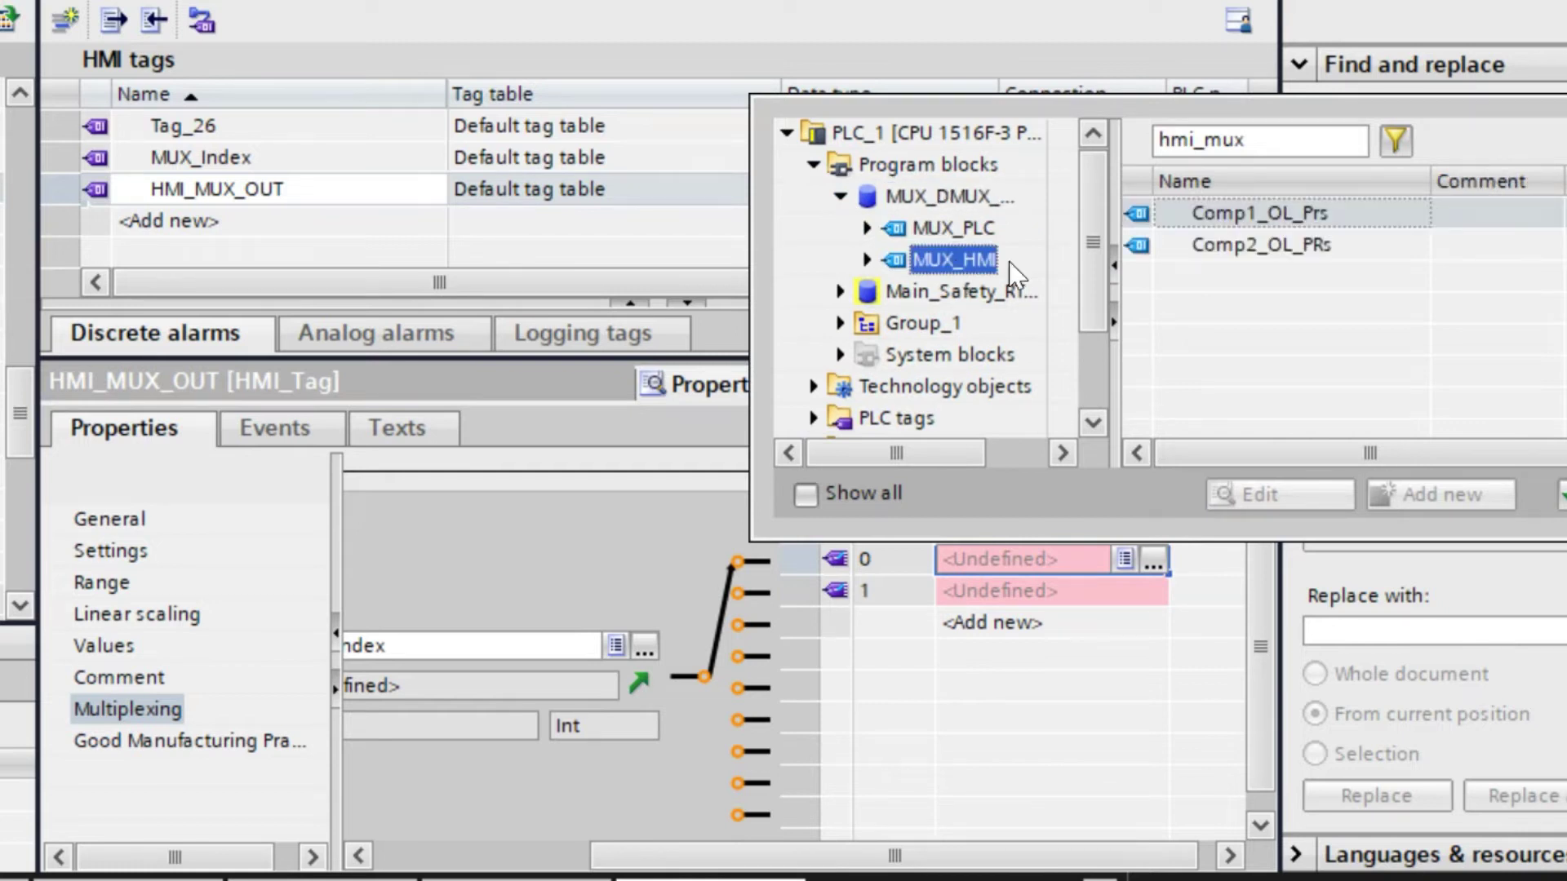
{"action": "left_click", "coordinate": [1243, 219]}
{"action": "double_click", "coordinate": [1243, 219]}
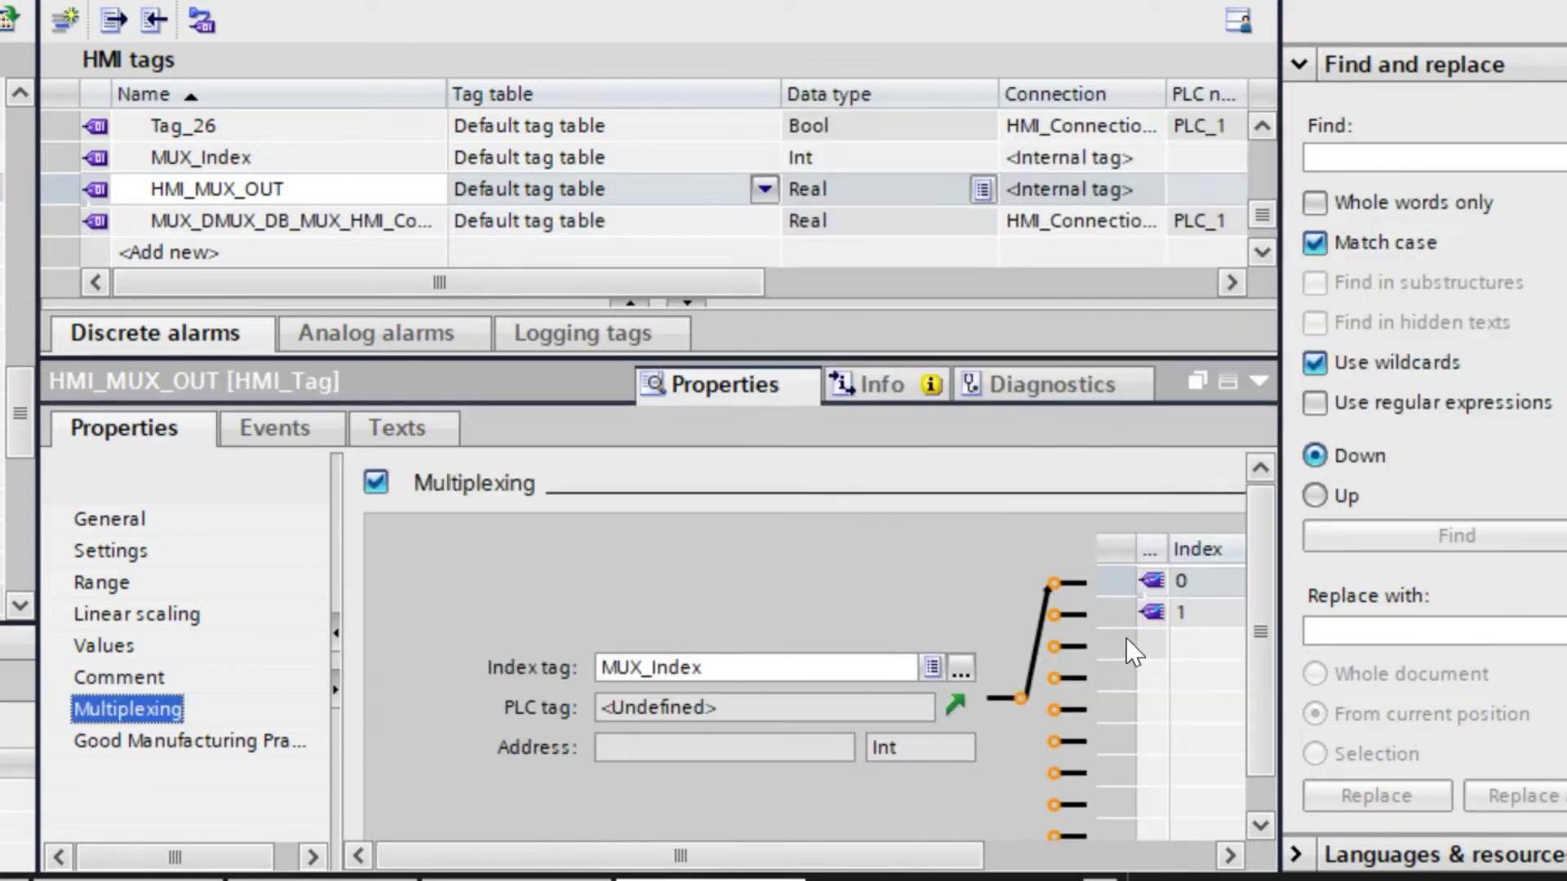
- Assign Comp2_OL_PRs from the MUX_HMI structure of MUX_DMUX_DB to multiplexing index 1
{"action": "left_click_drag", "start_coordinate": [898, 853], "coordinate": [1147, 832]}
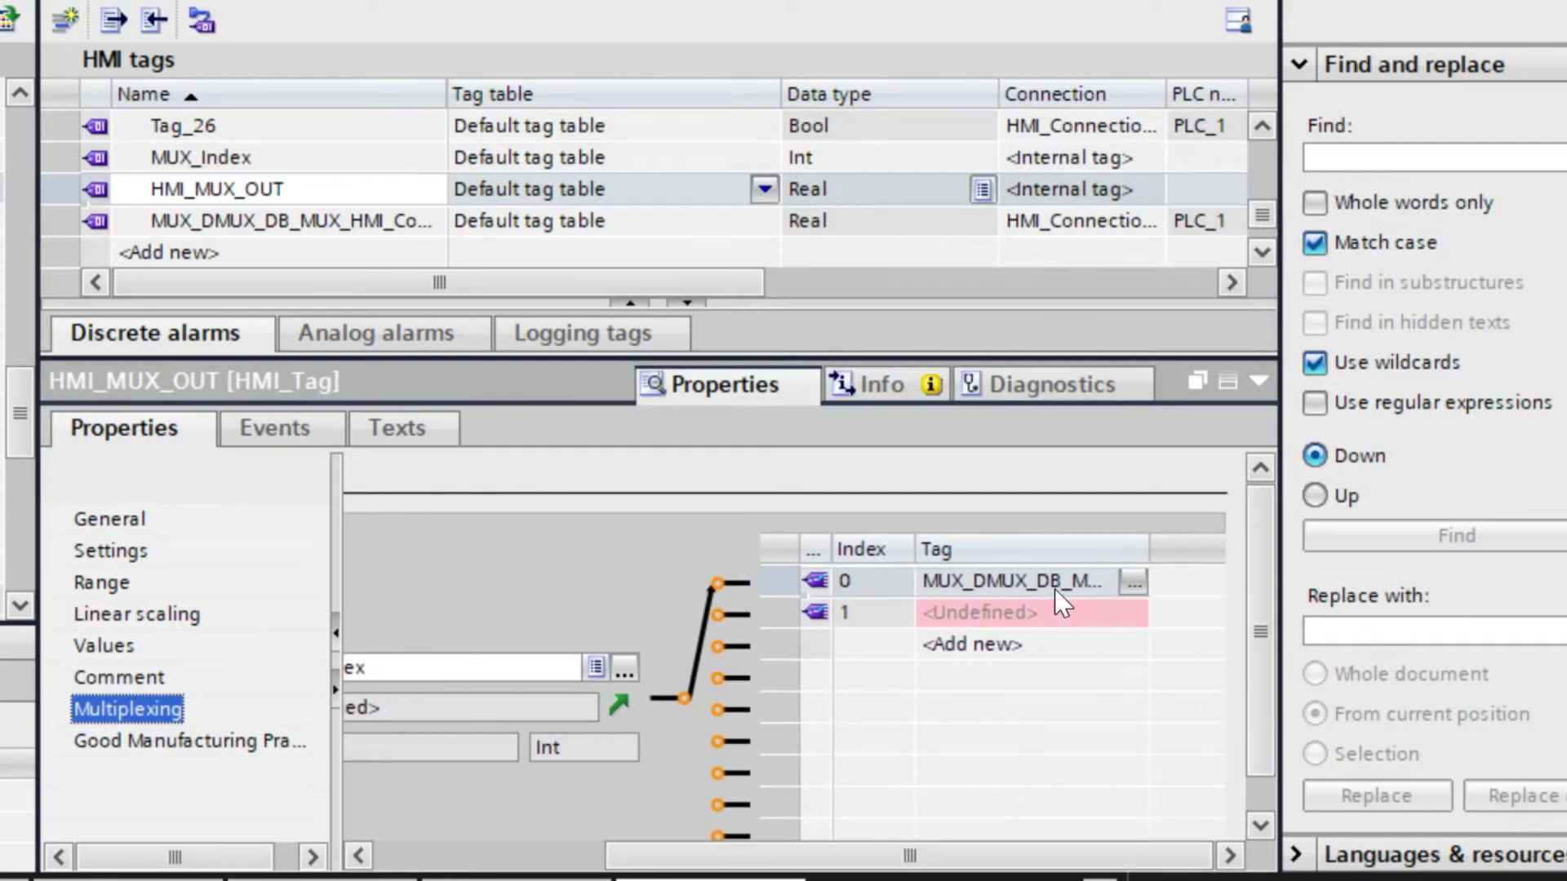
{"action": "left_click", "coordinate": [1089, 619]}
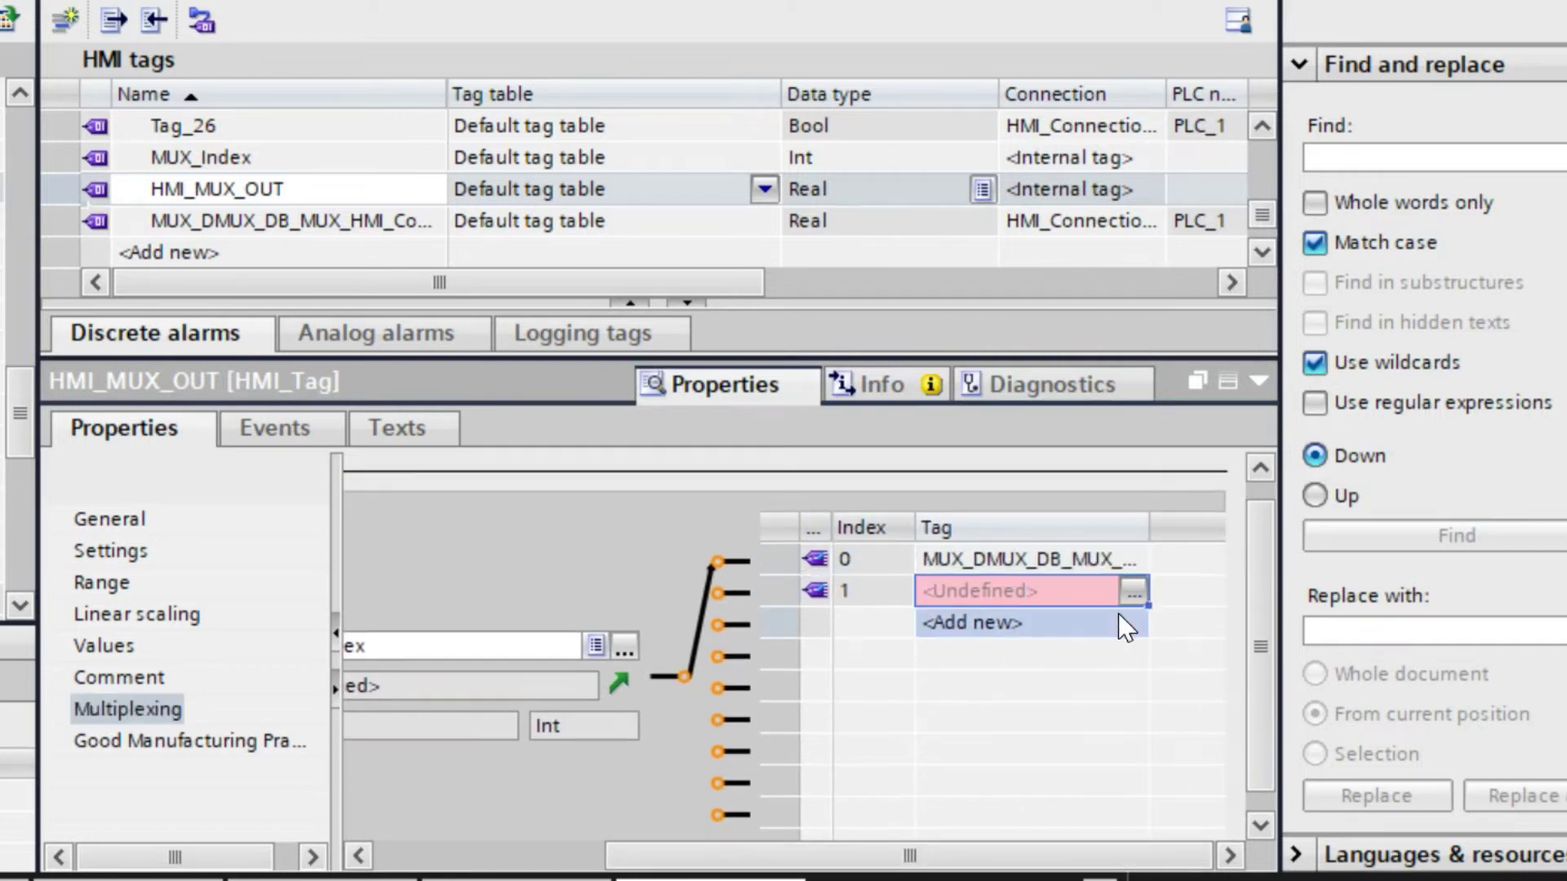
{"action": "left_click", "coordinate": [1133, 592]}
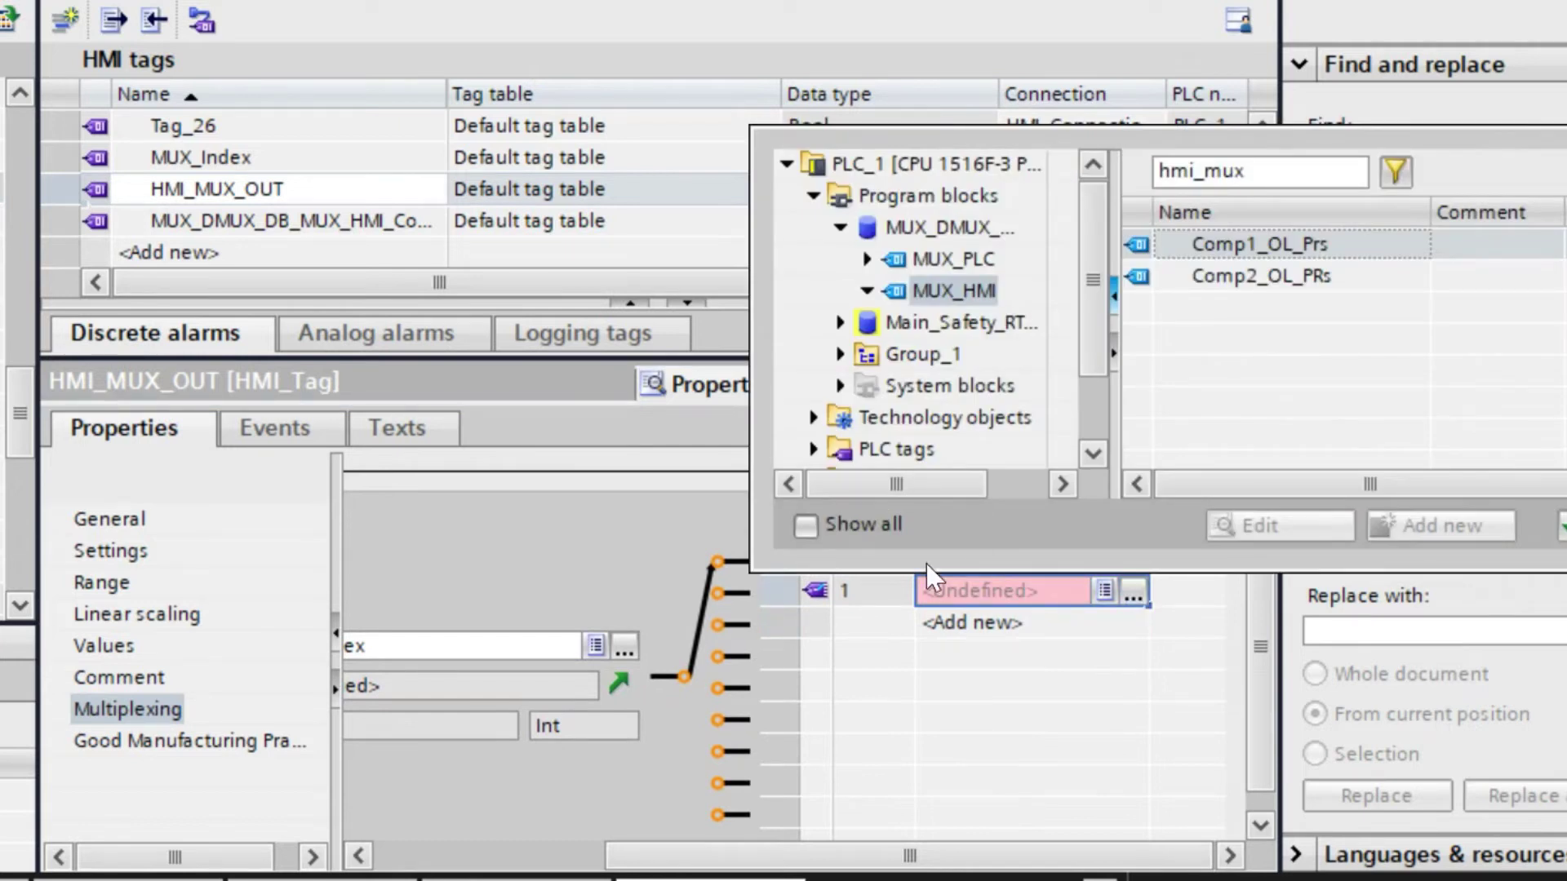
{"action": "double_click", "coordinate": [1273, 278]}
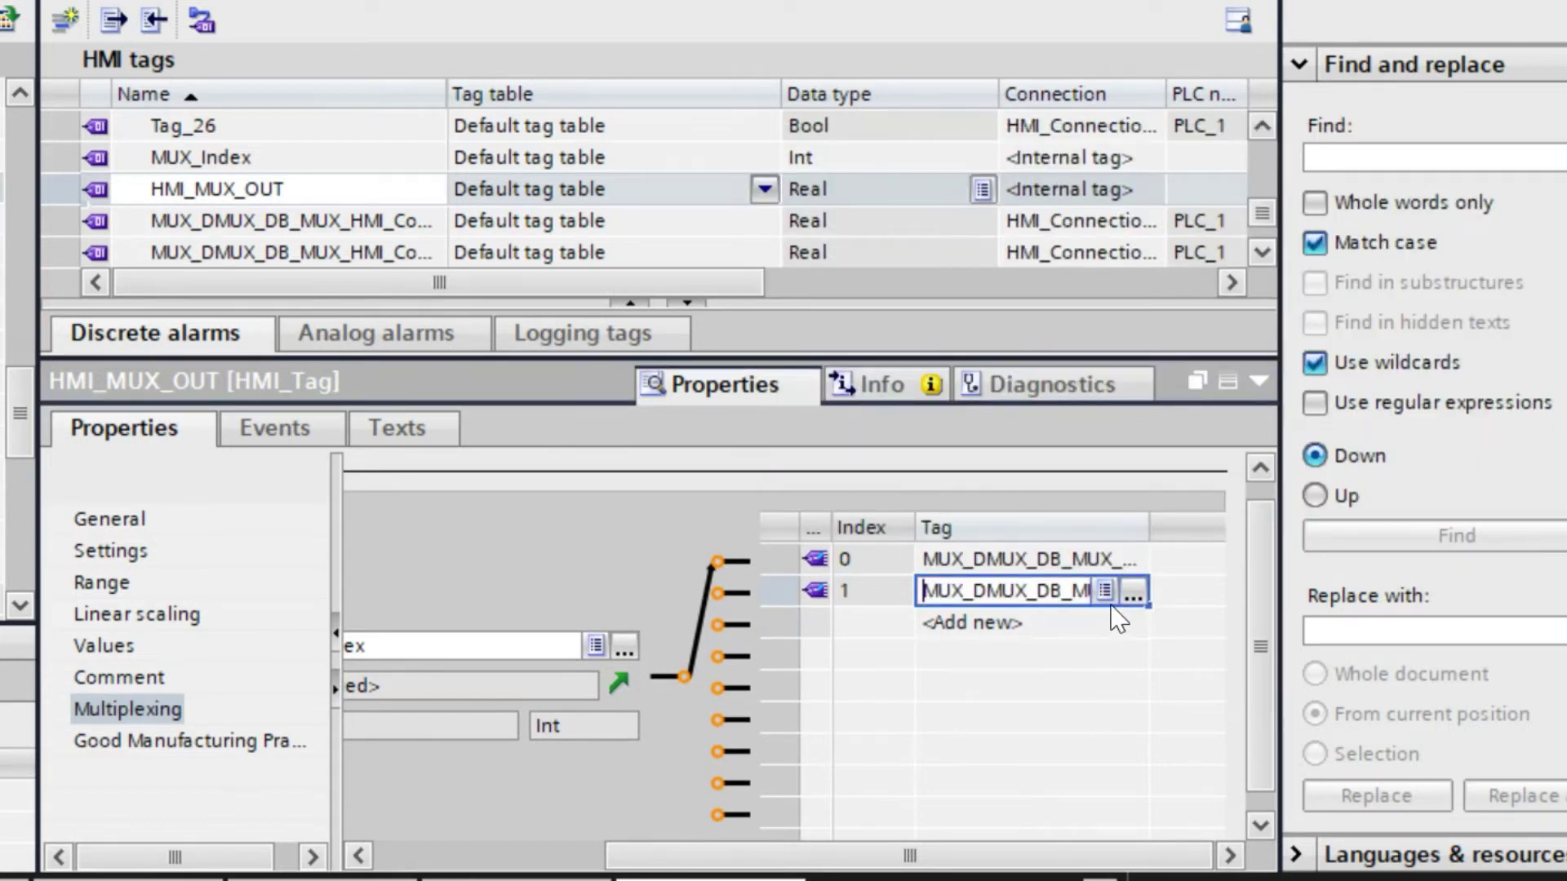
{"action": "left_click_drag", "start_coordinate": [845, 857], "coordinate": [653, 877]}
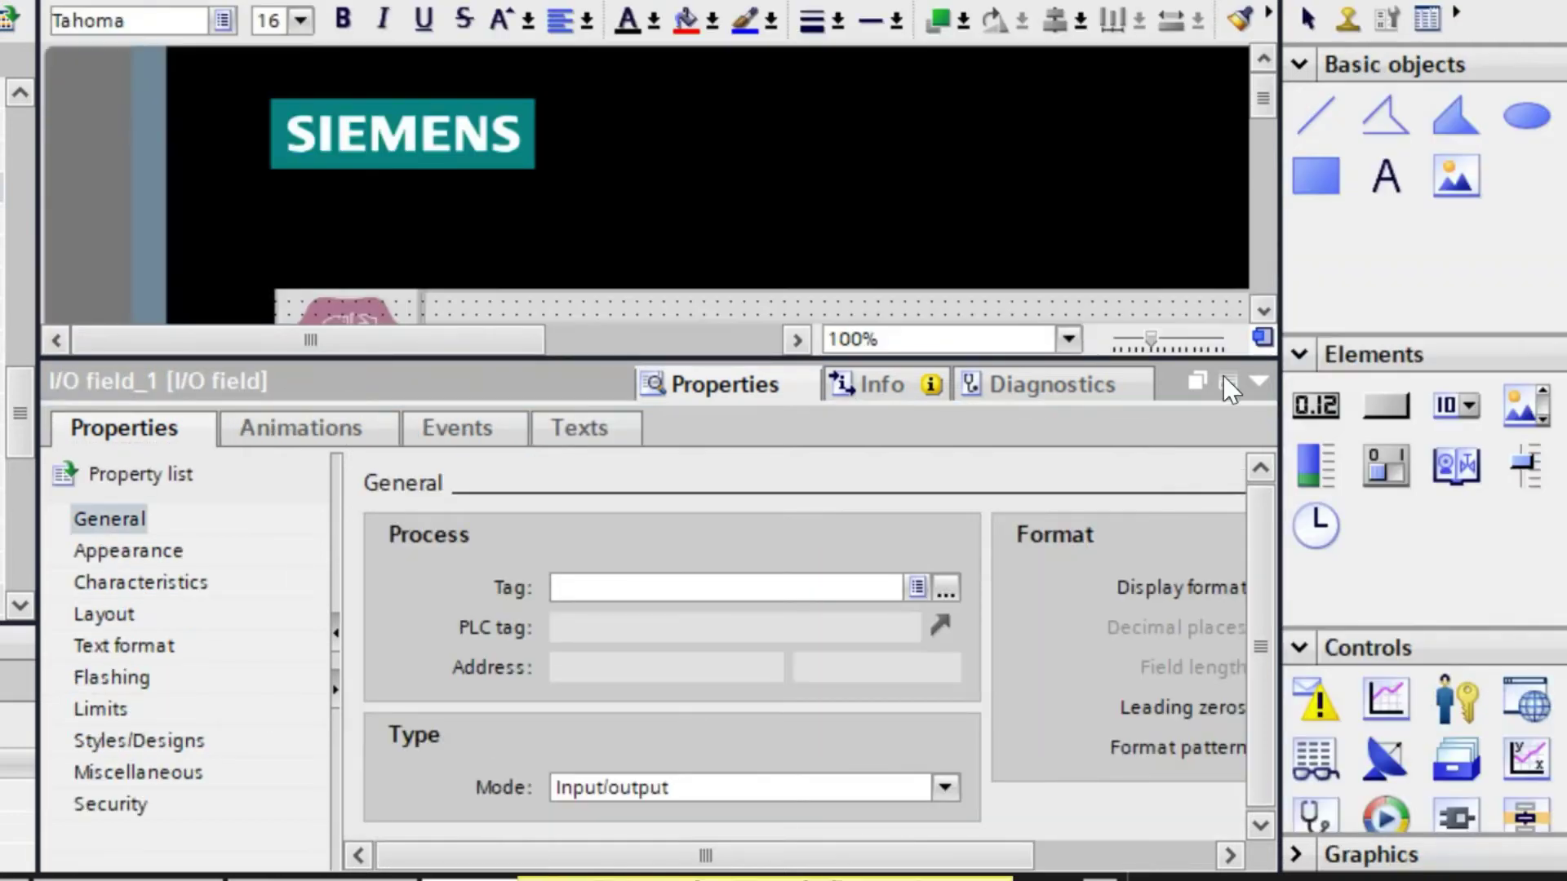
- Assign the HMI_MUX_OUT tag from the default HMI tag table as the process tag of the I/O field on the screen
{"action": "left_click", "coordinate": [1257, 382]}
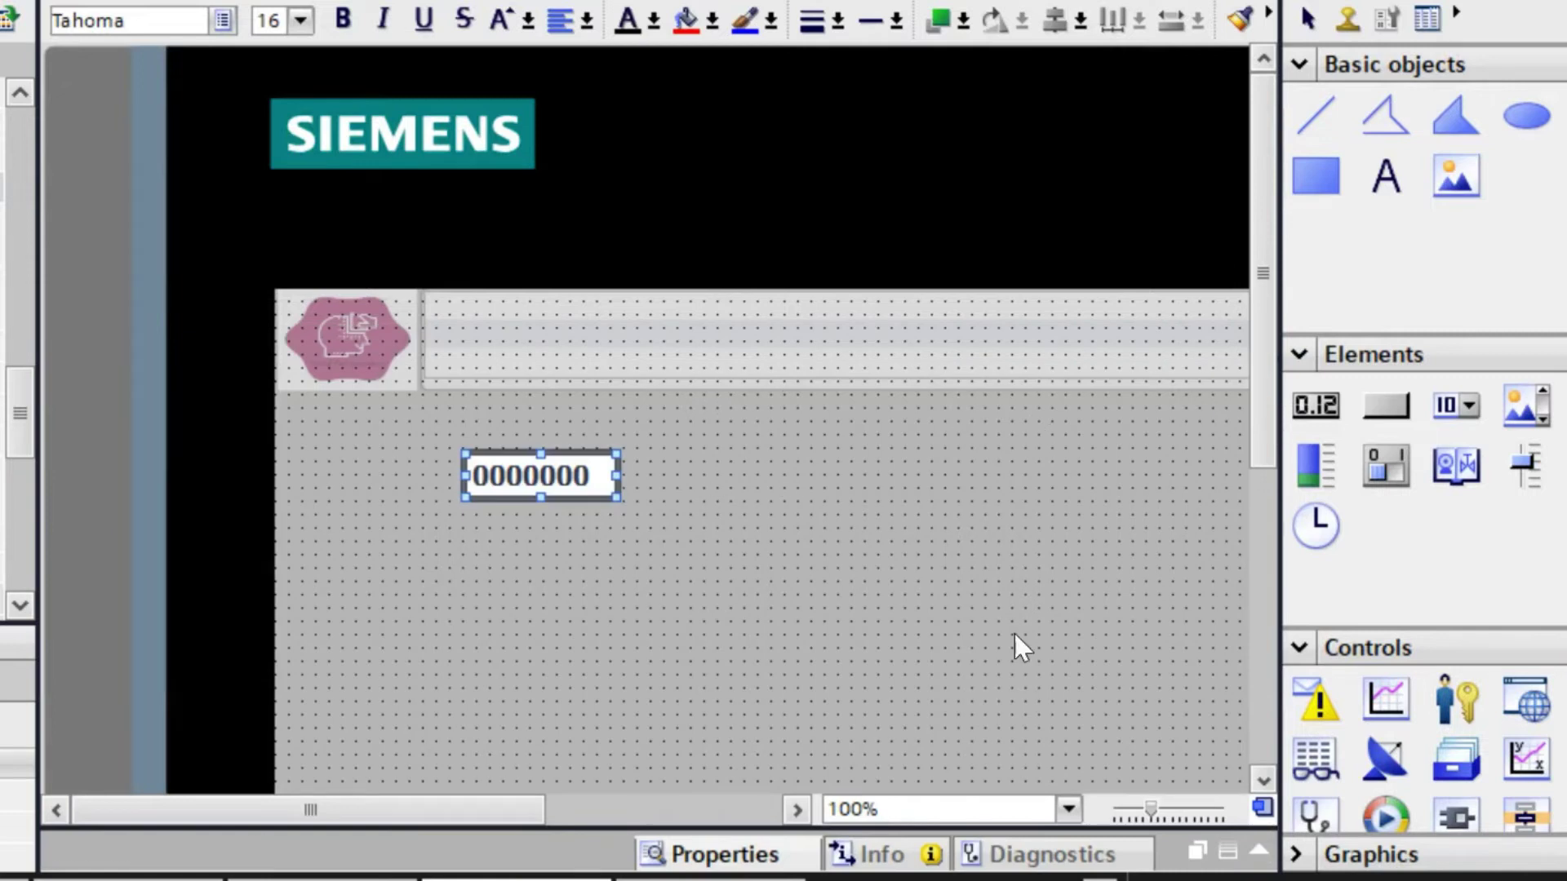
{"action": "right_click", "coordinate": [549, 498]}
{"action": "left_click", "coordinate": [604, 462]}
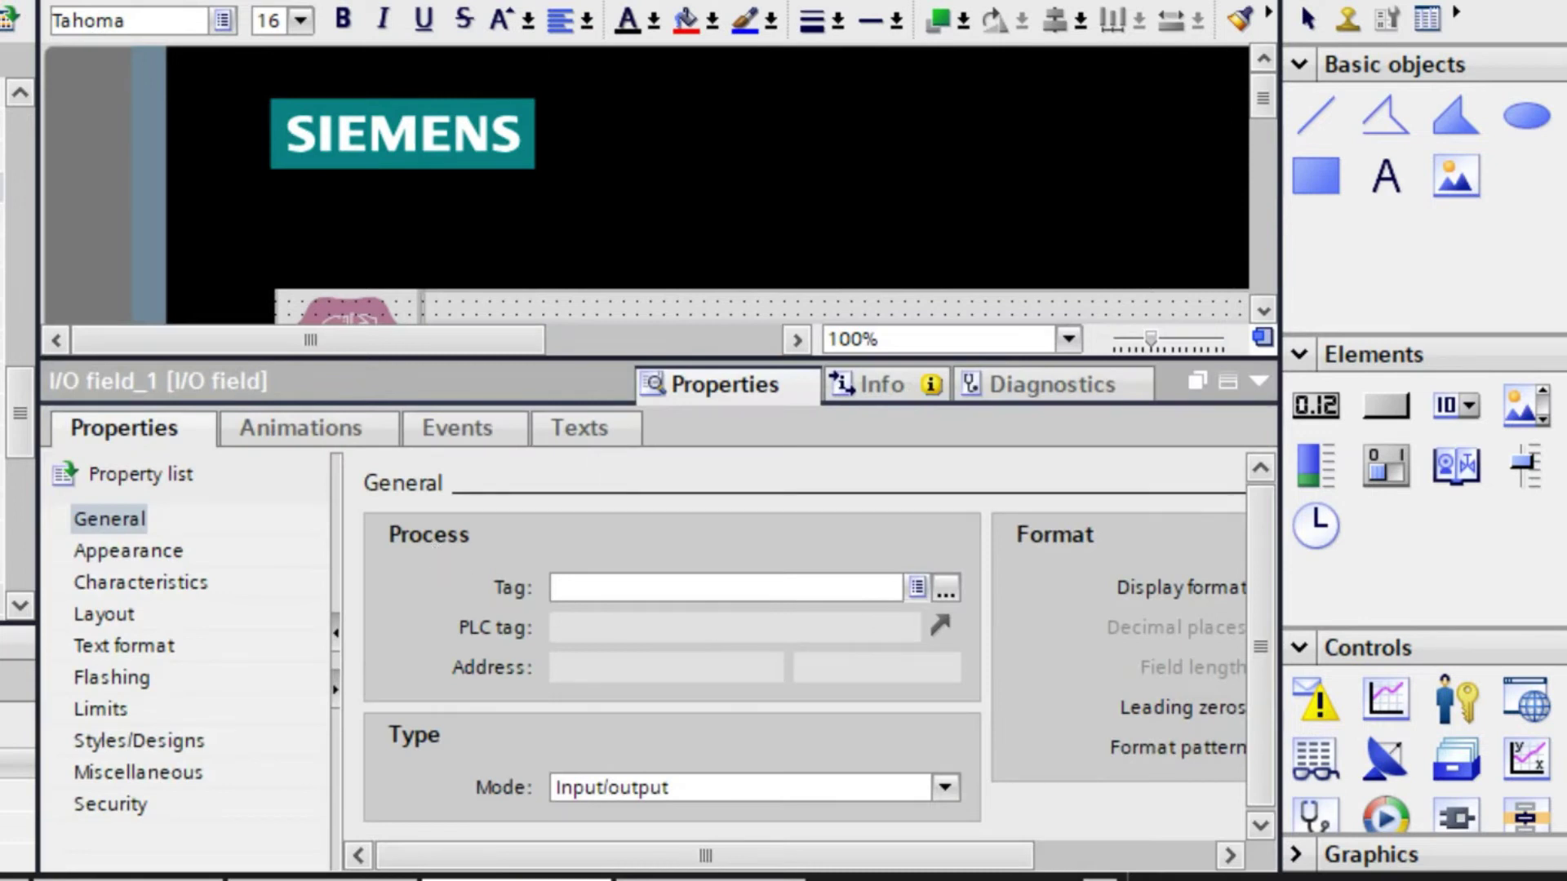
{"action": "left_click", "coordinate": [946, 589]}
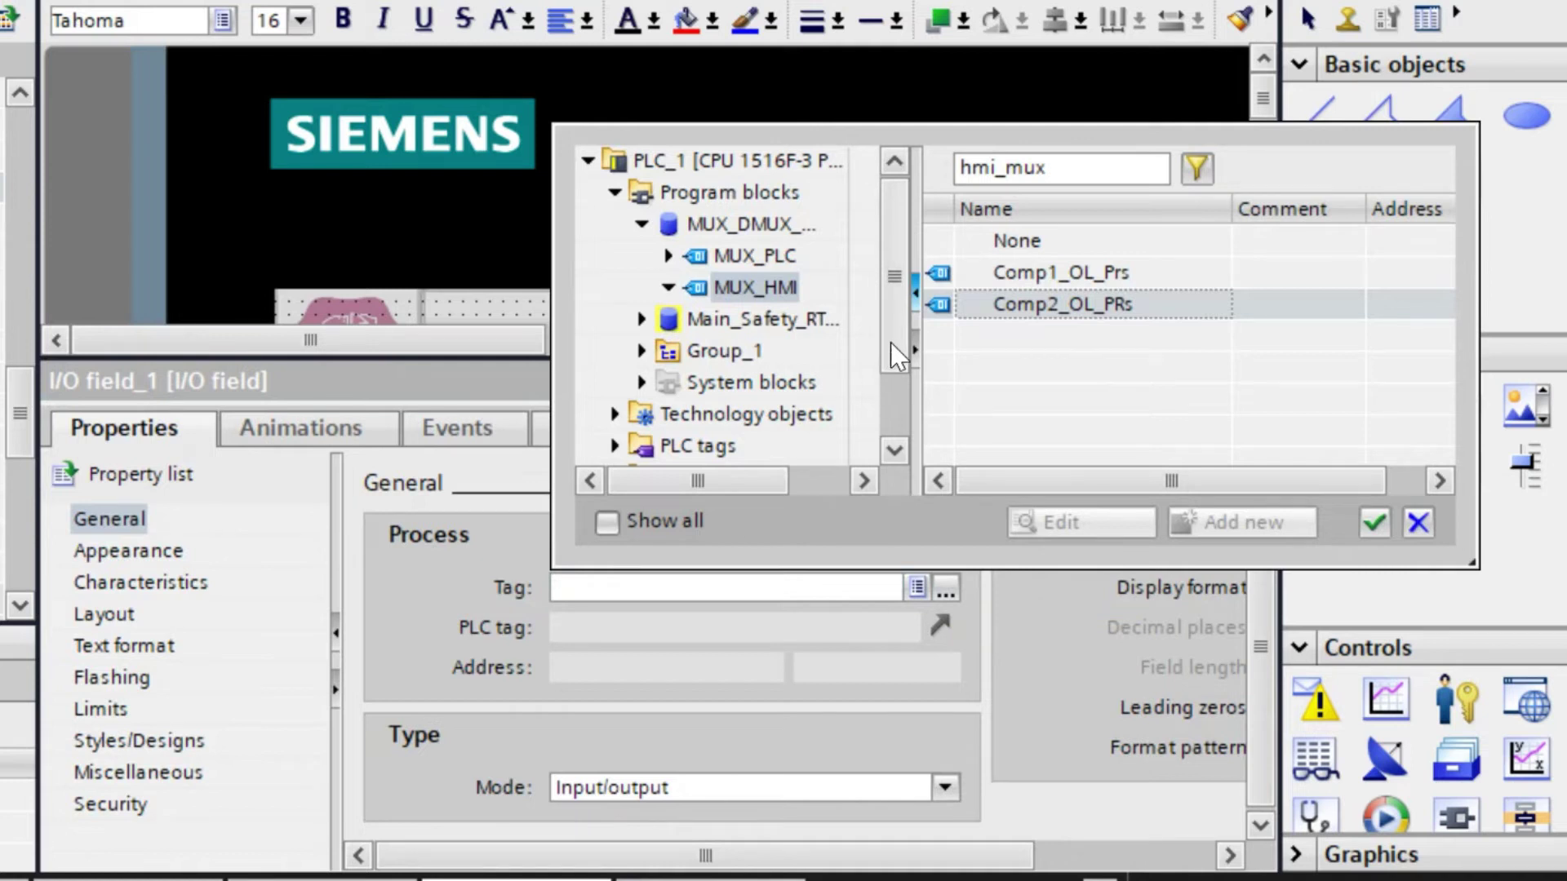
{"action": "scroll", "coordinate": [889, 343], "scroll_direction": "down", "scroll_amount": 1}
{"action": "left_click", "coordinate": [669, 449]}
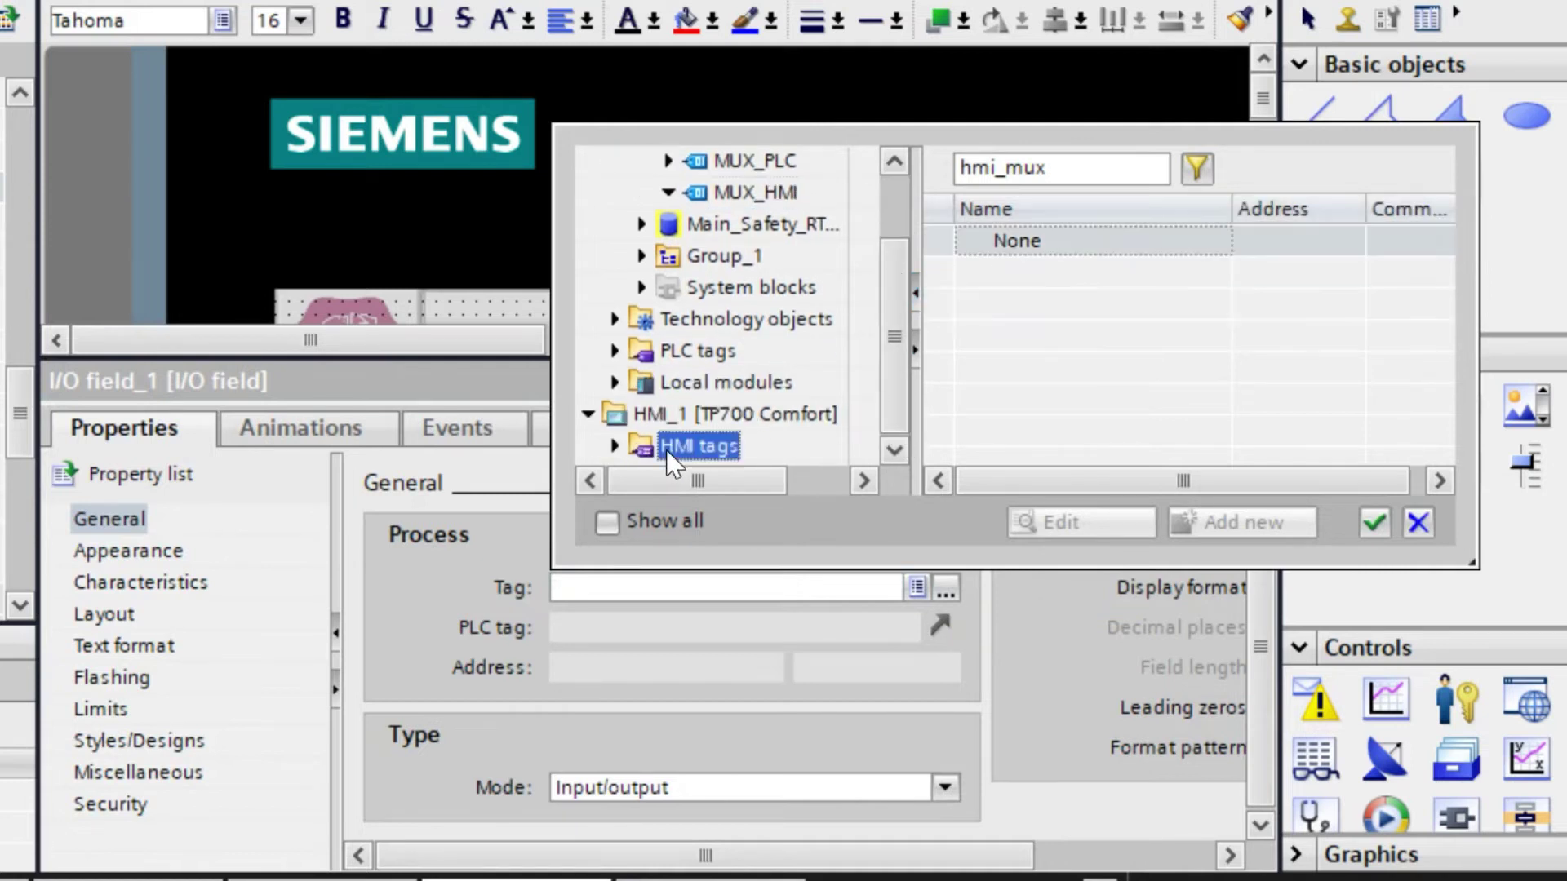
{"action": "left_click", "coordinate": [612, 446]}
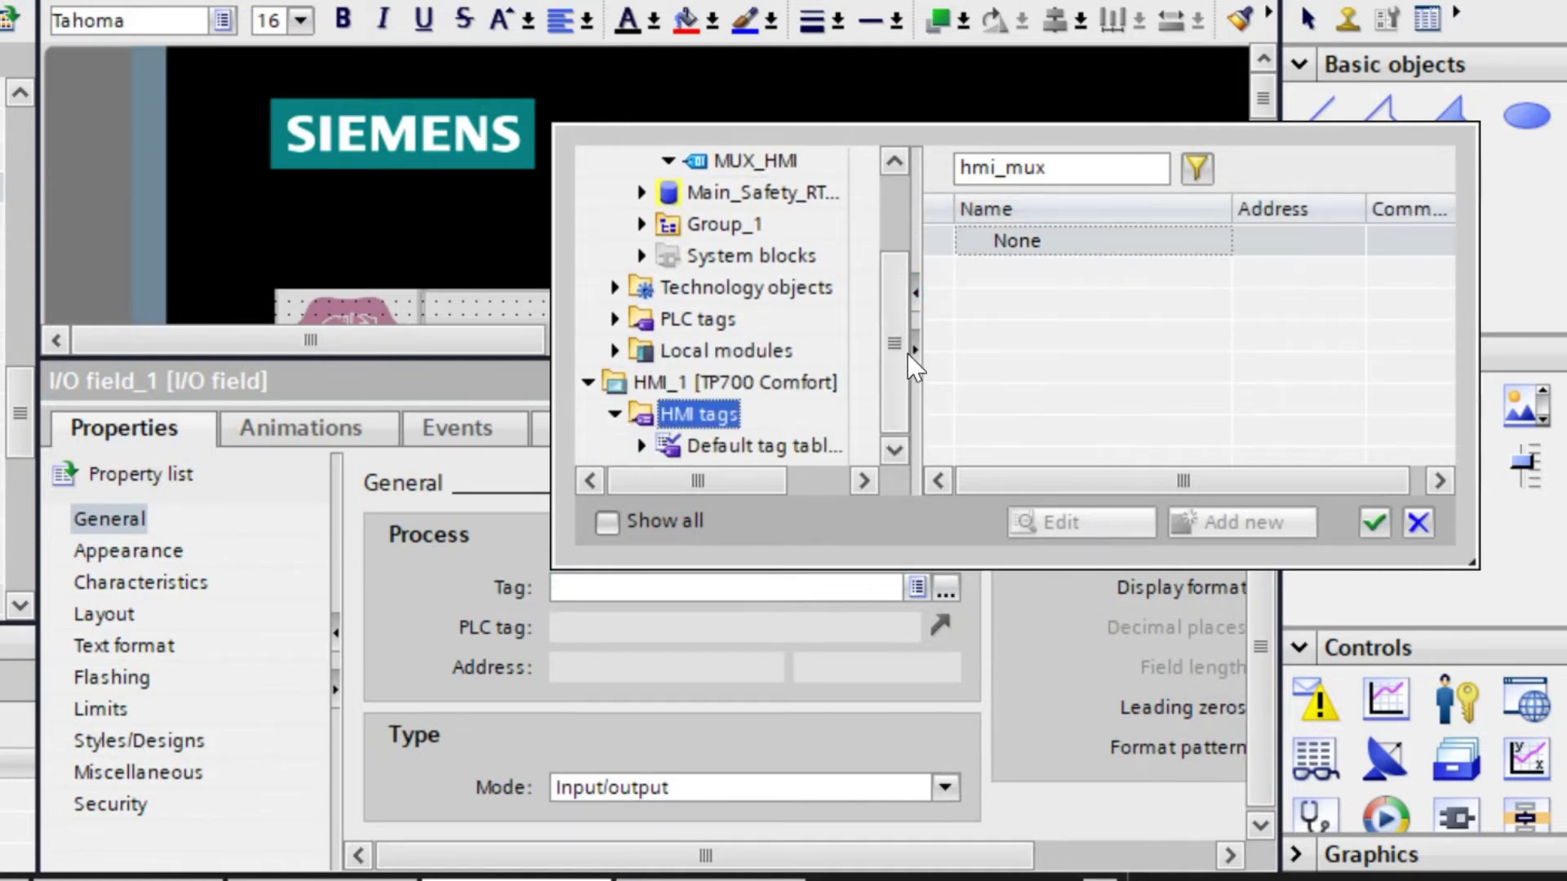
{"action": "left_click", "coordinate": [776, 442]}
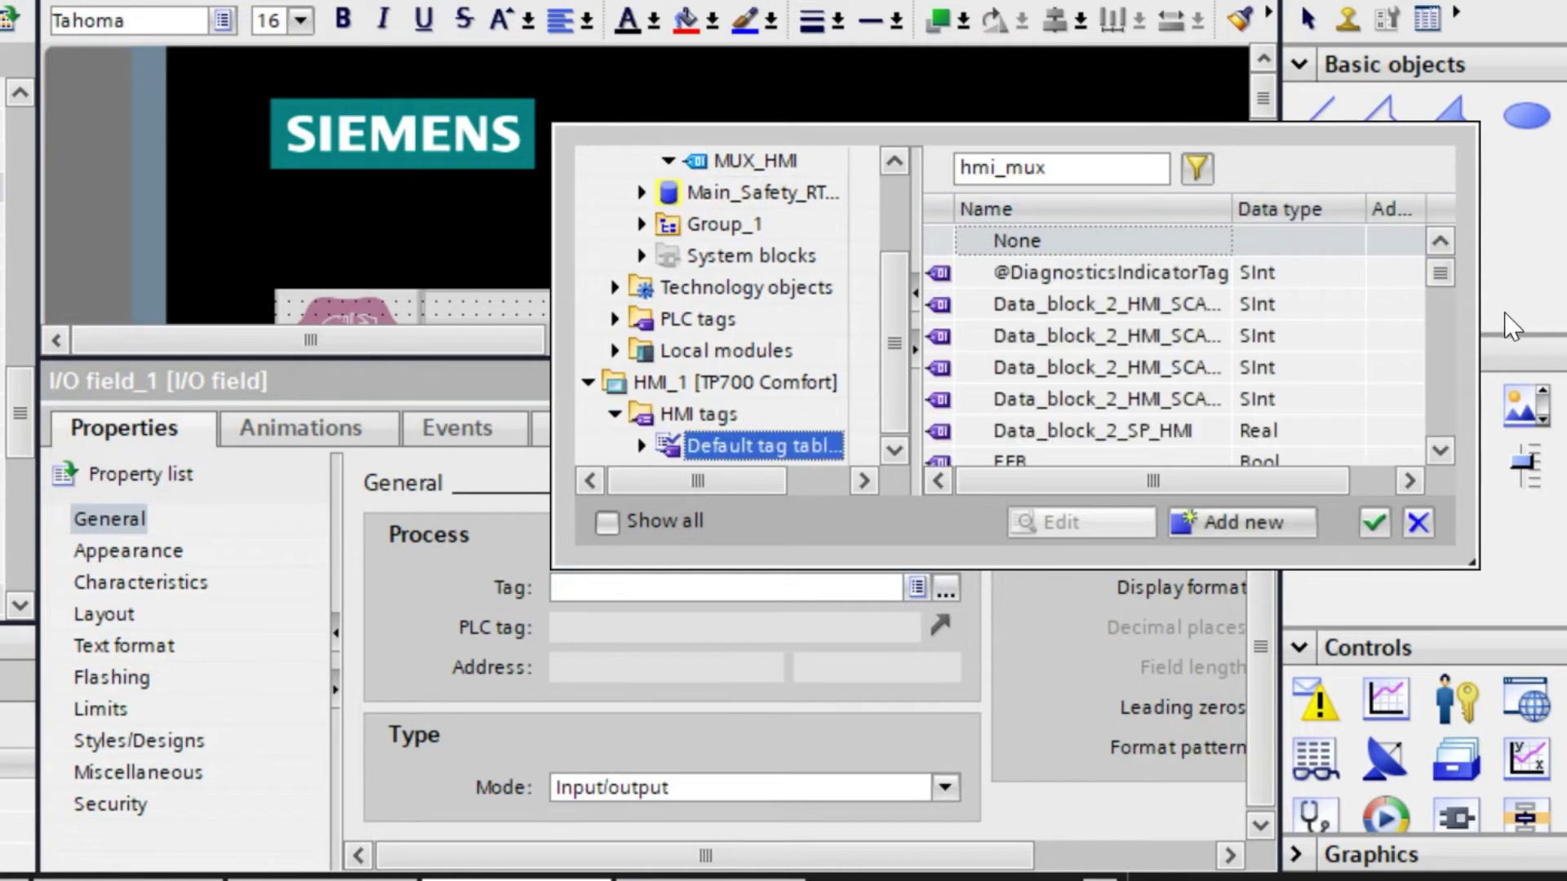
{"action": "left_click_drag", "start_coordinate": [1432, 277], "coordinate": [1437, 328]}
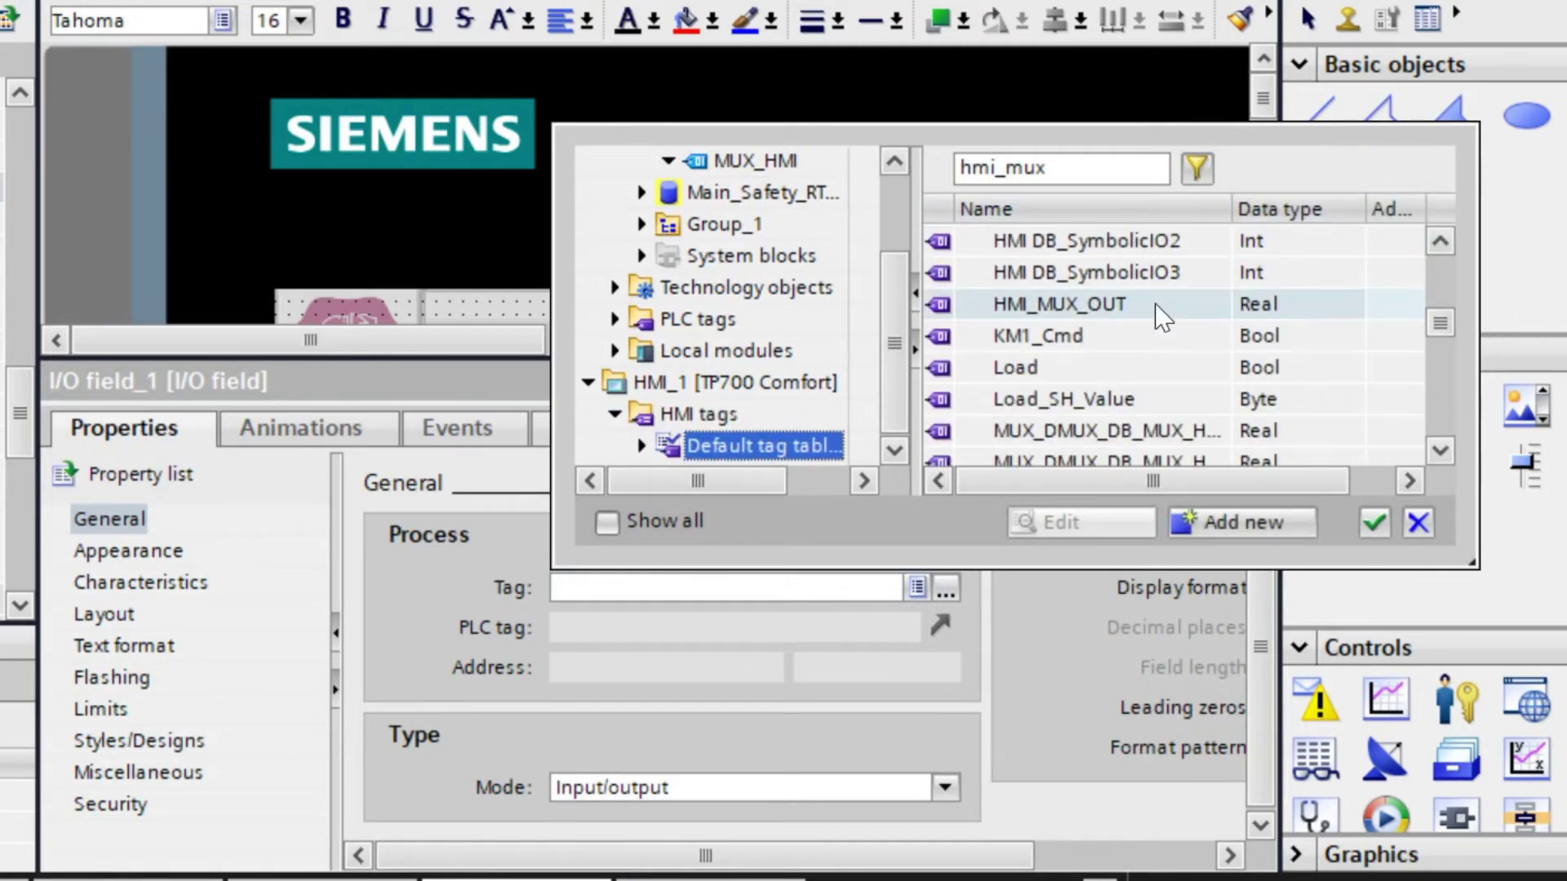
{"action": "double_click", "coordinate": [1061, 304]}
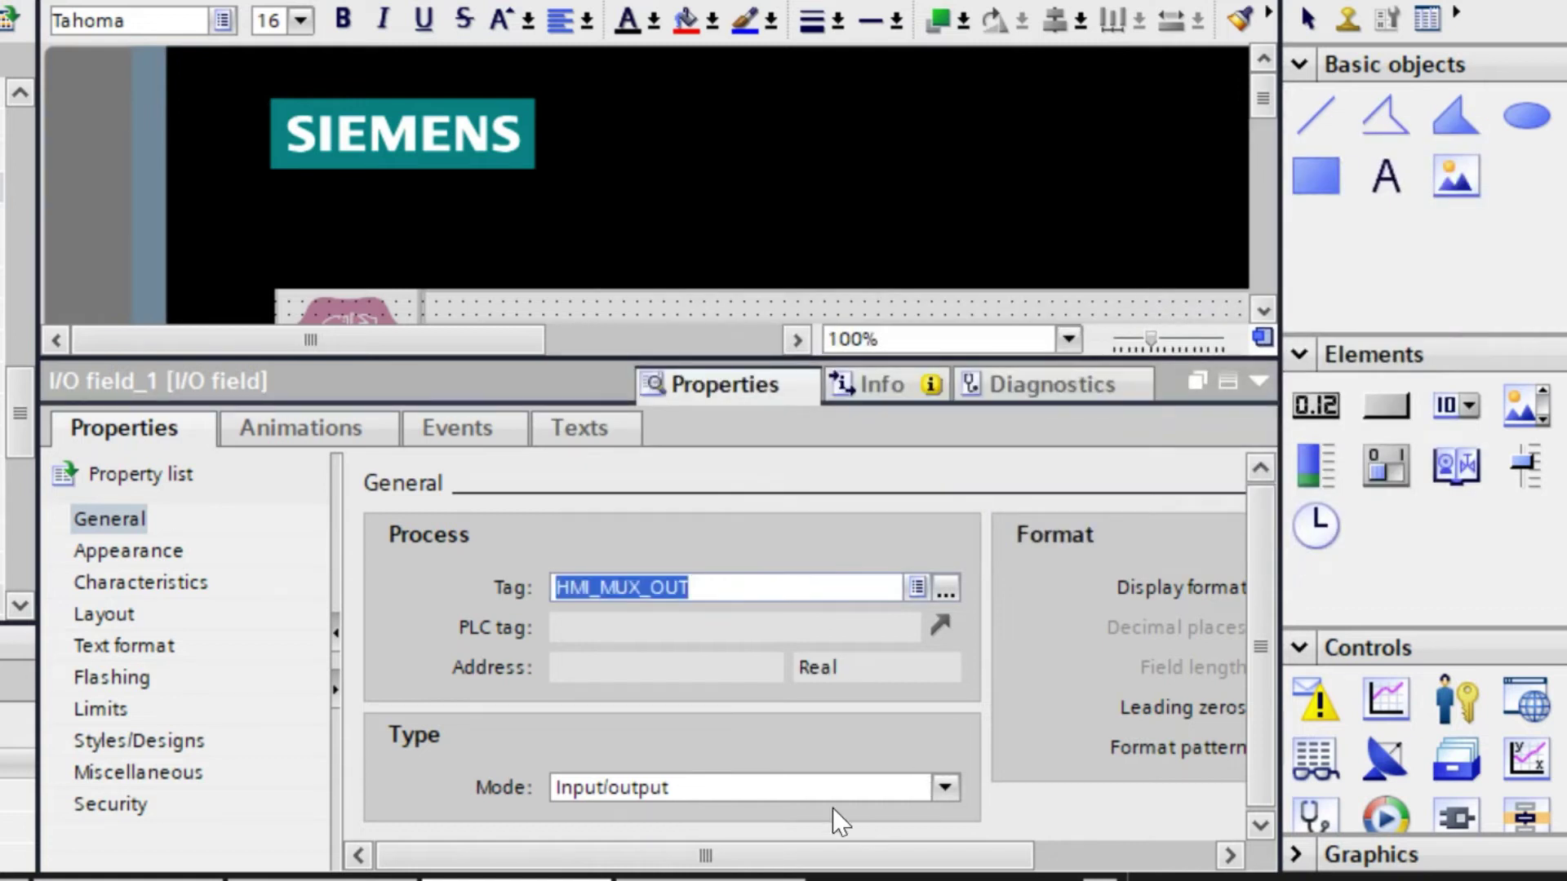
- Set the I/O field's mode to Output and shorten its format pattern to 999.999
{"action": "left_click", "coordinate": [944, 787]}
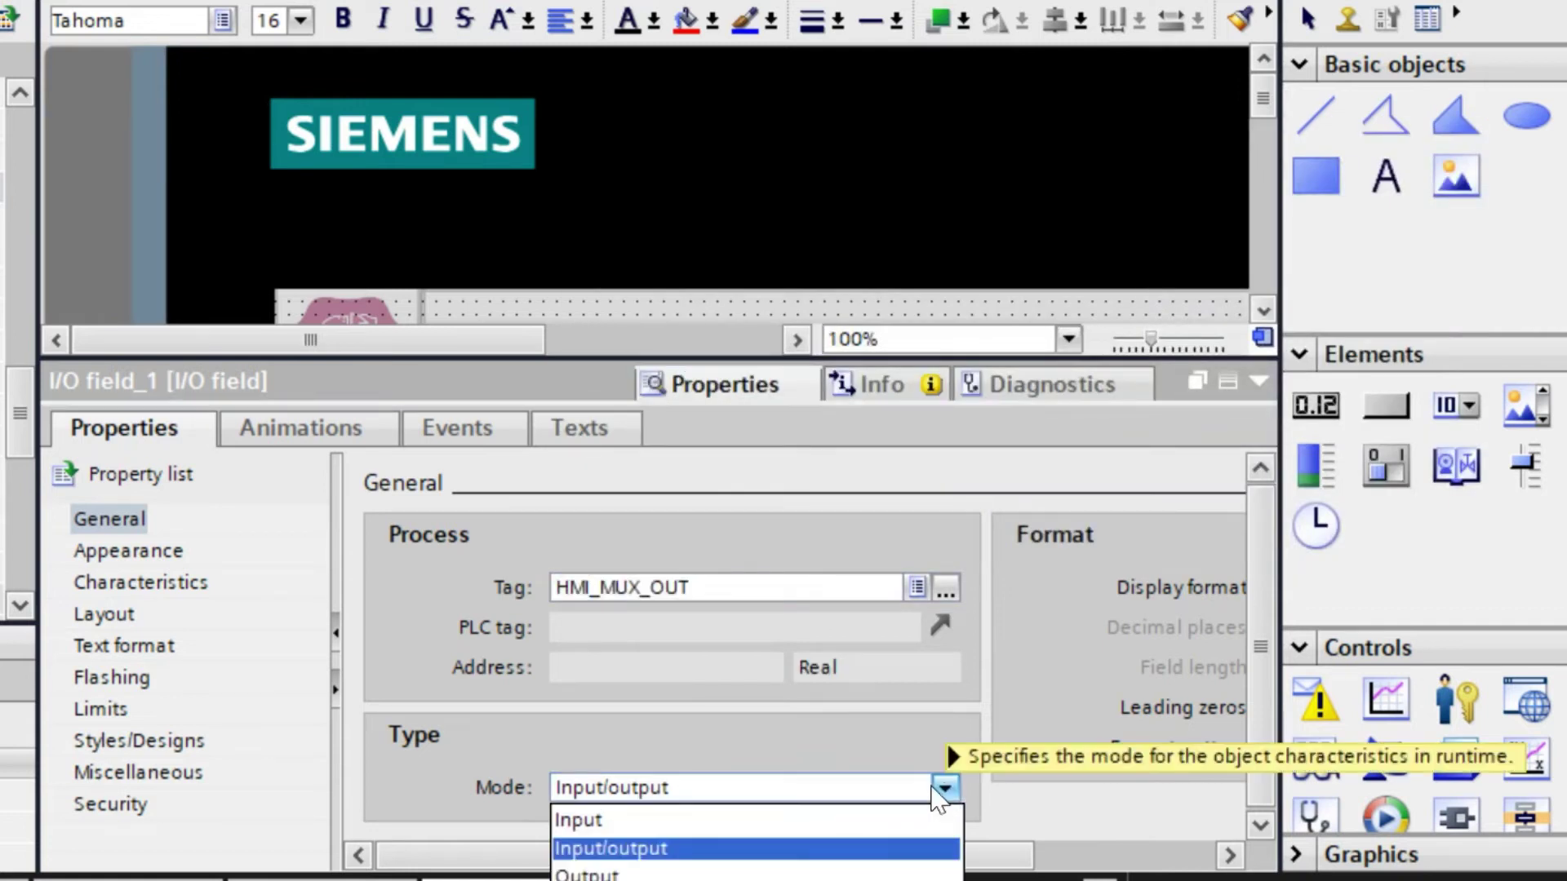
{"action": "left_click", "coordinate": [613, 874]}
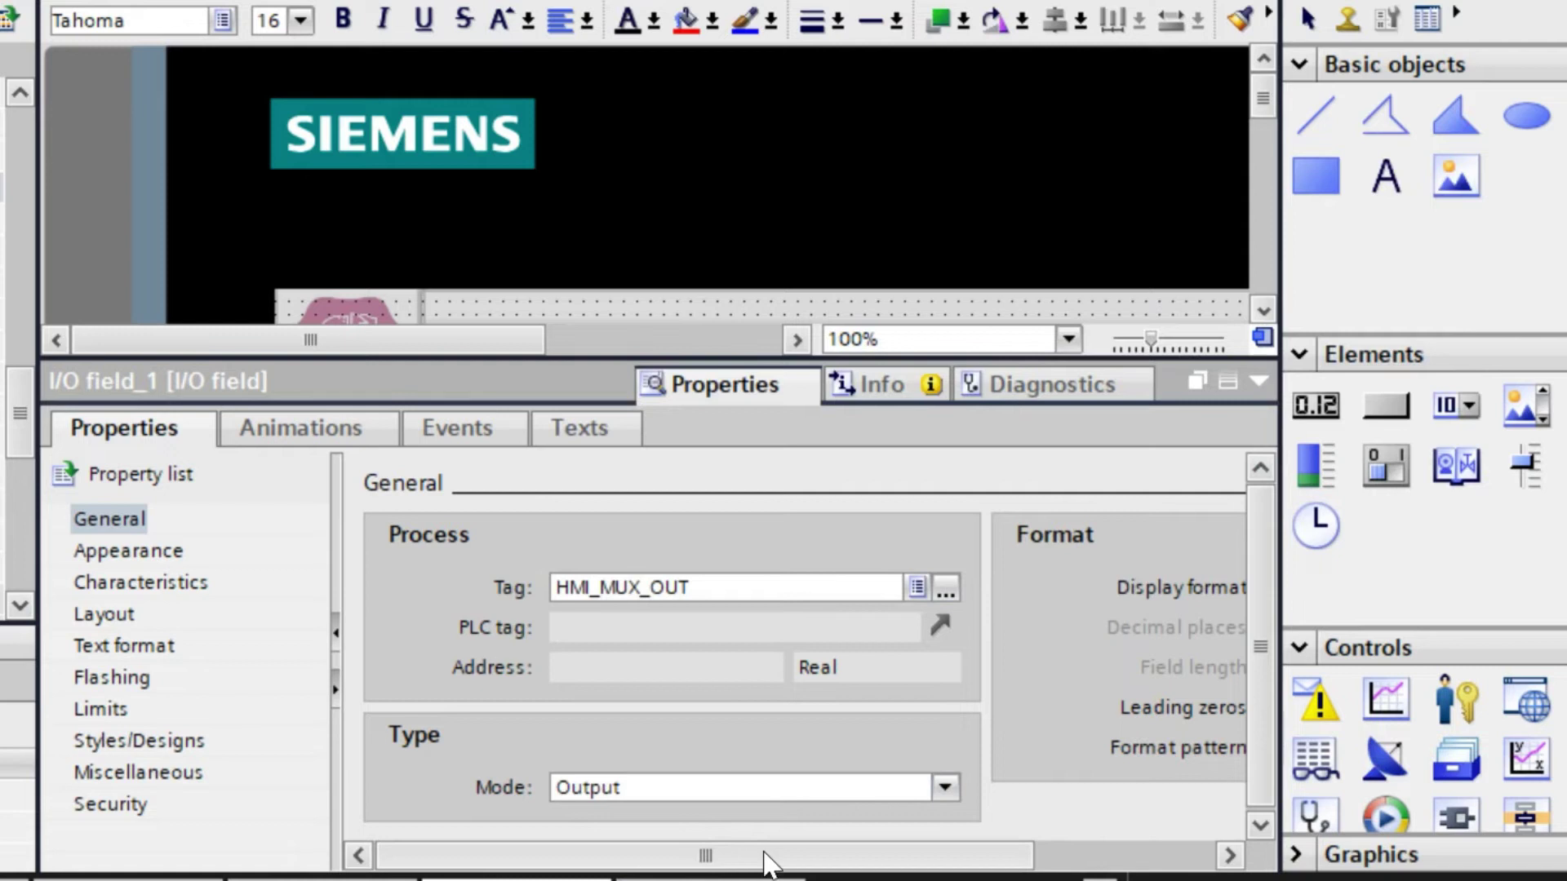
{"action": "left_click_drag", "start_coordinate": [769, 857], "coordinate": [959, 859]}
{"action": "left_click", "coordinate": [1116, 747]}
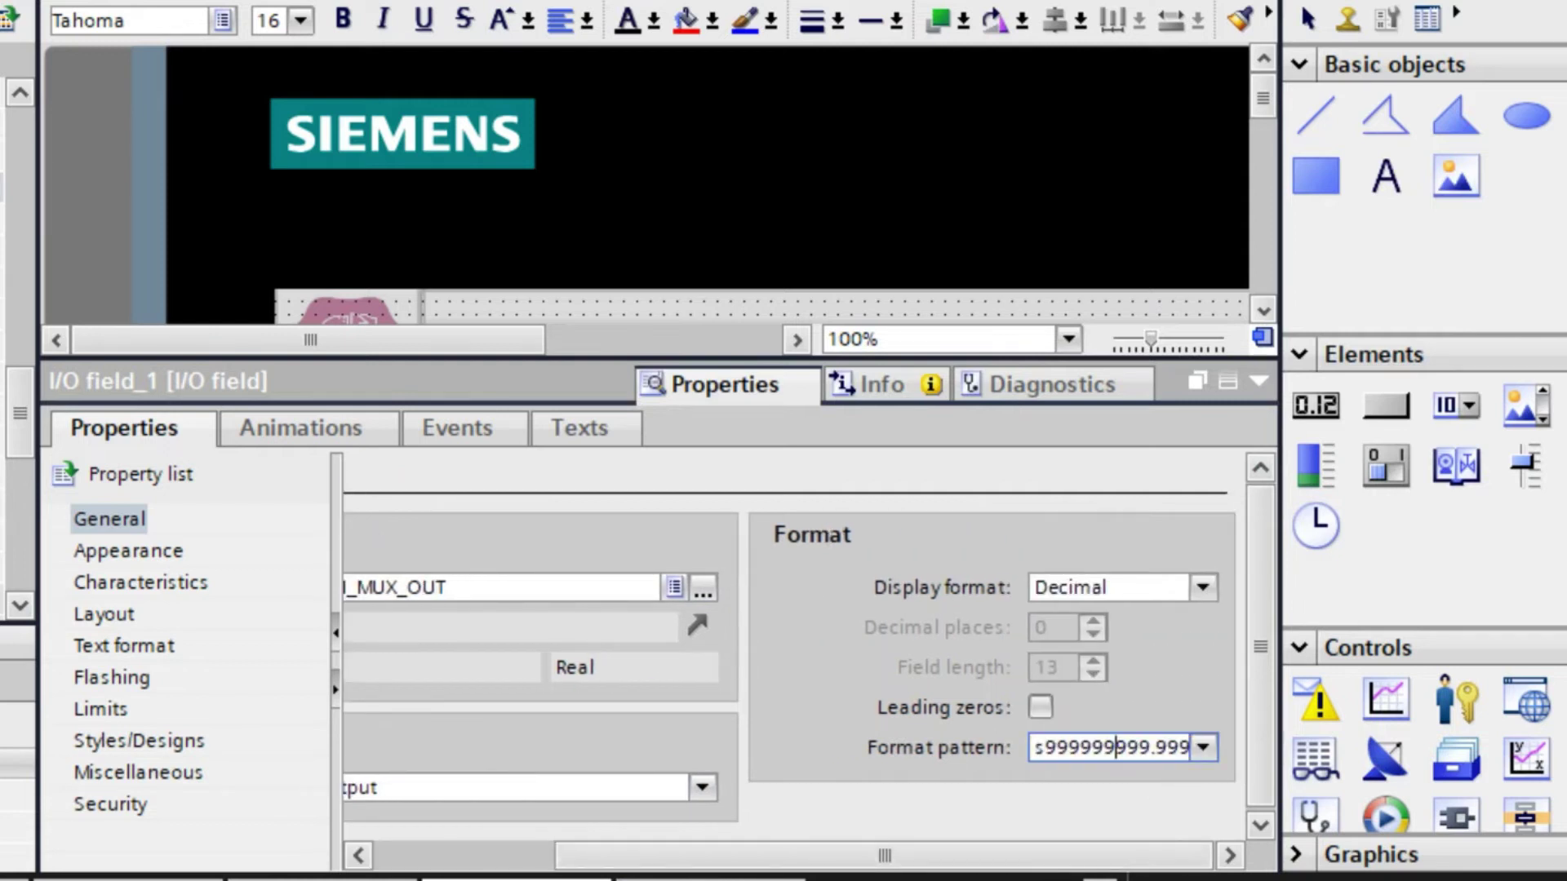
{"action": "key", "text": "shift+Home"}
{"action": "key", "text": "BackSpace"}
{"action": "key", "text": "Return"}
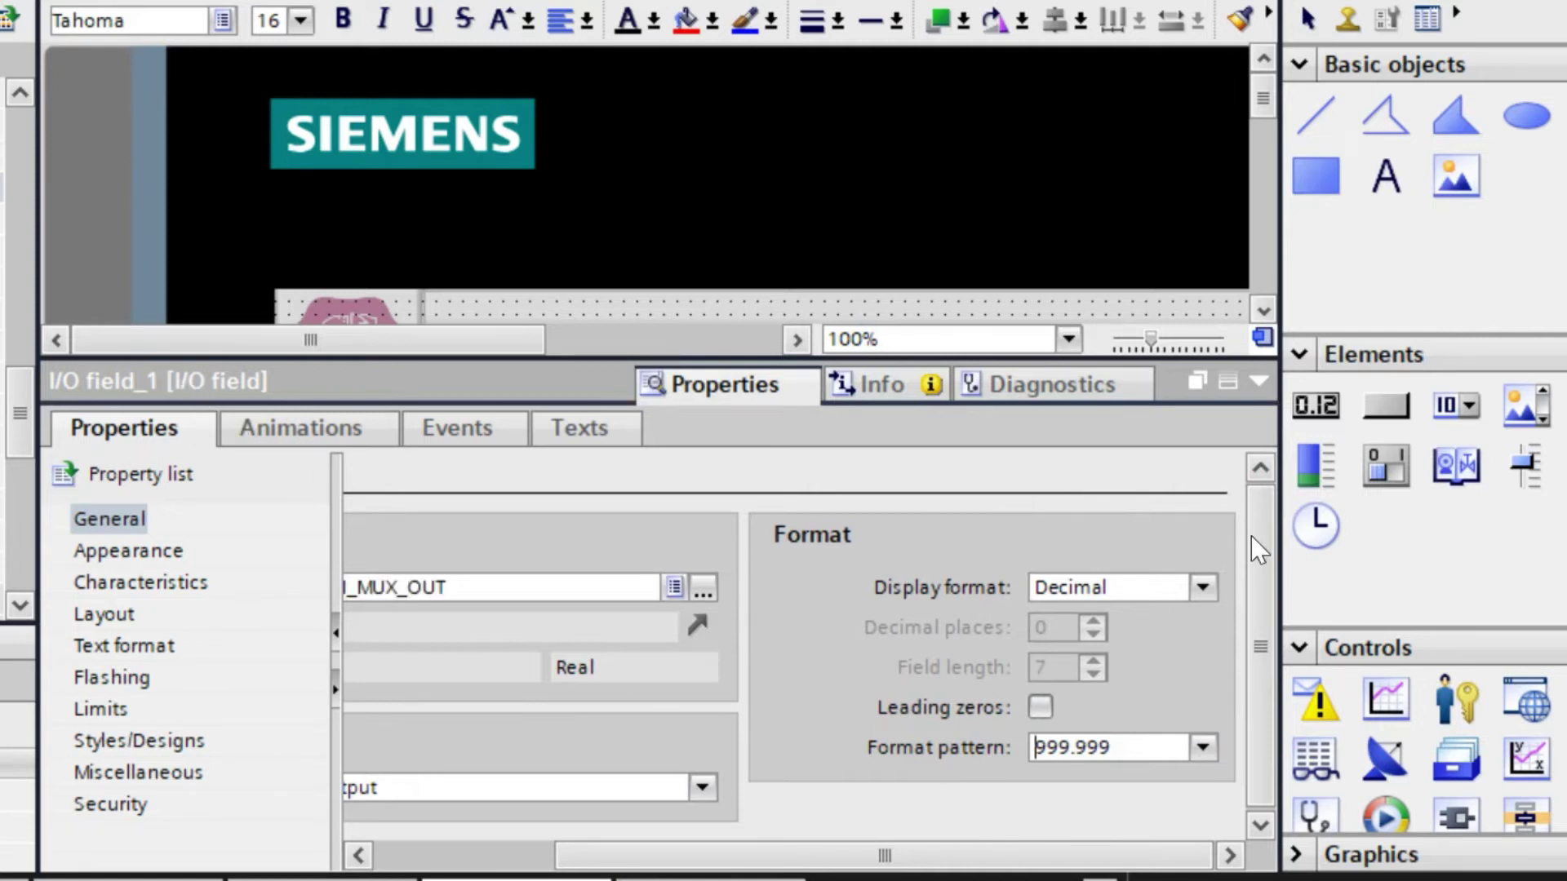
{"action": "left_click", "coordinate": [1258, 381]}
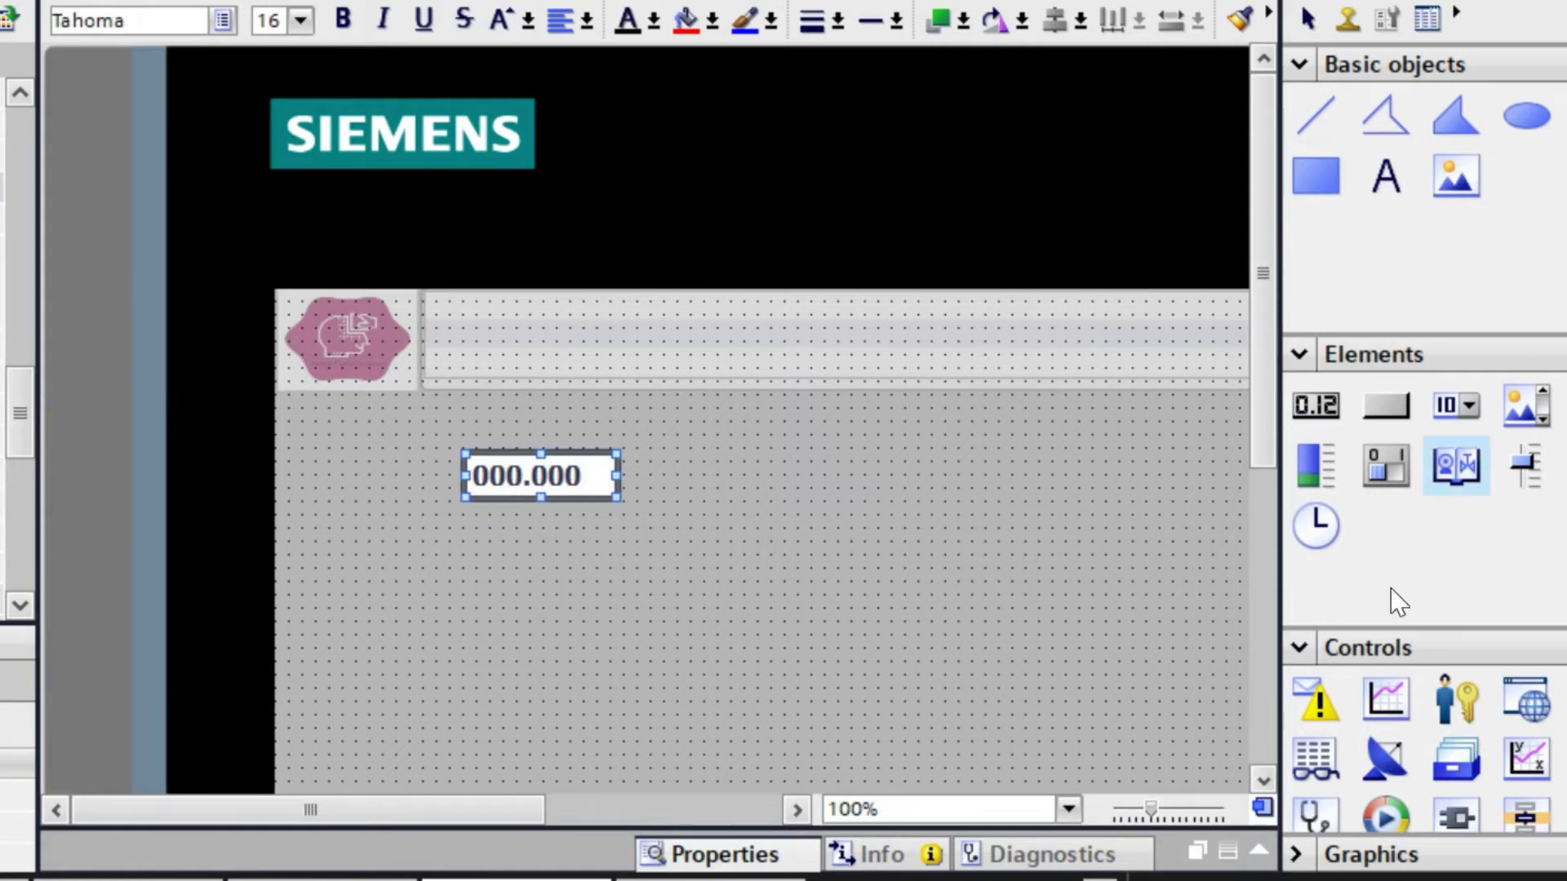
- Place two buttons side by side to the right of the I/O field on the screen
{"action": "left_click", "coordinate": [1386, 405]}
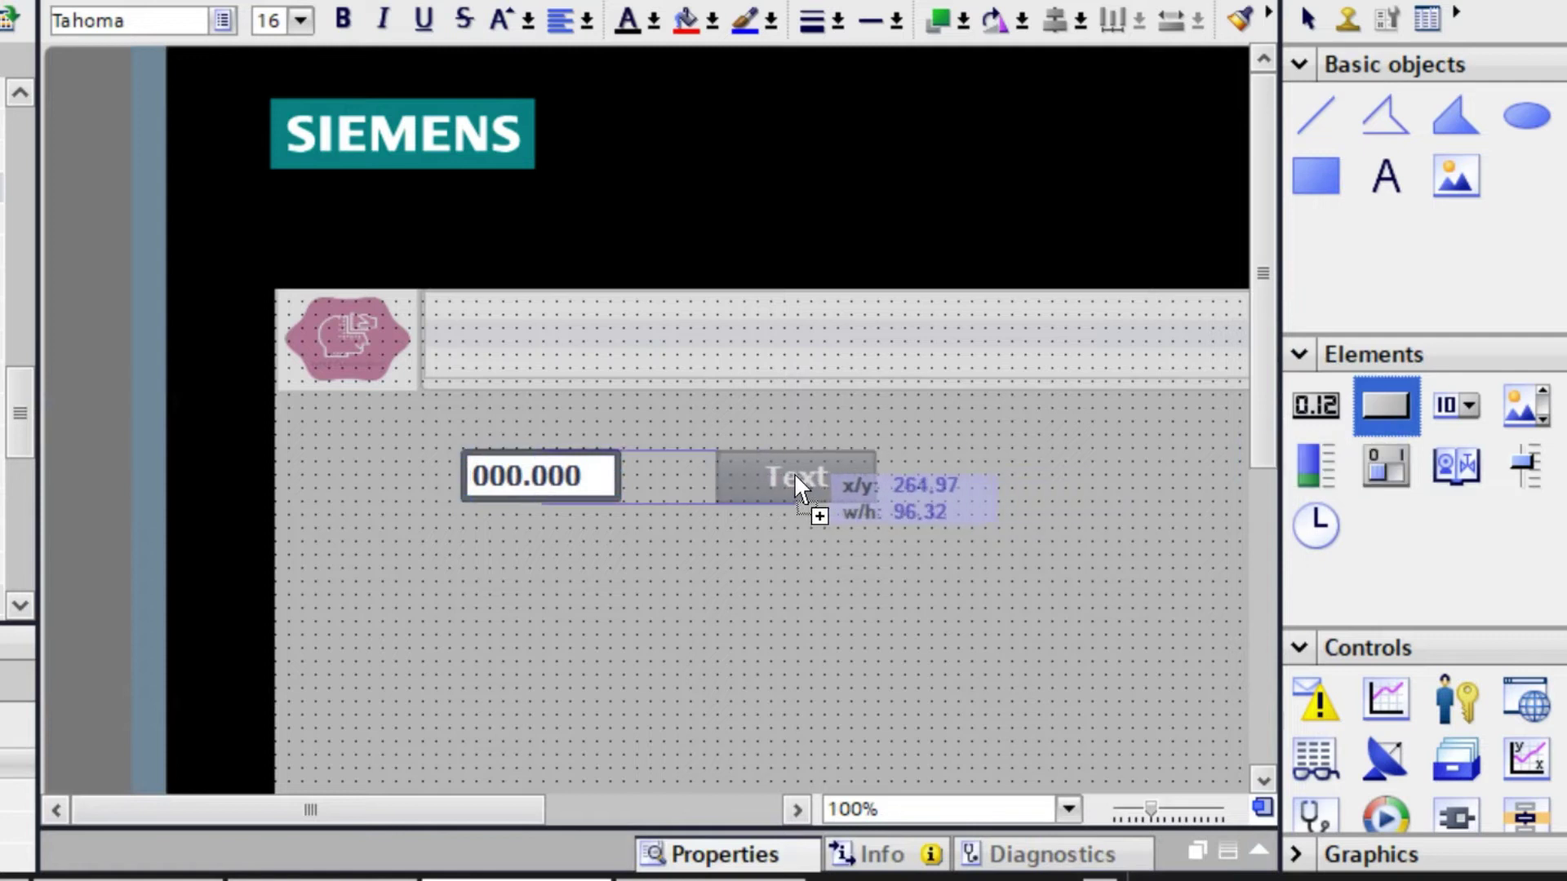
{"action": "left_click", "coordinate": [795, 472]}
{"action": "left_click_drag", "start_coordinate": [1385, 405], "coordinate": [983, 481]}
{"action": "left_click", "coordinate": [1051, 523]}
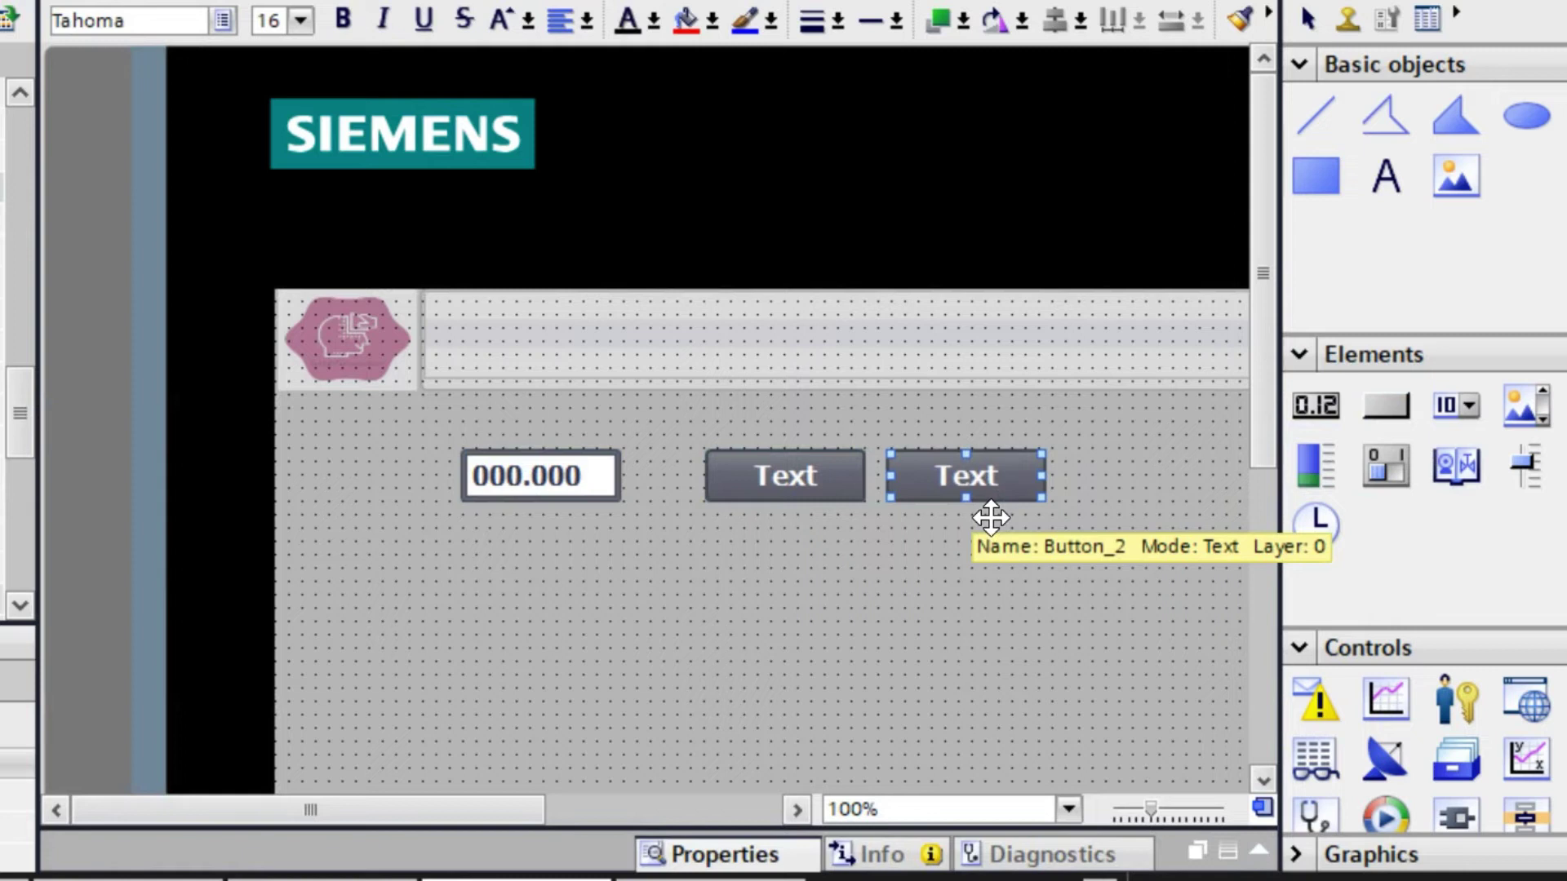
- Label the button nearest the I/O field Comp1
{"action": "left_click", "coordinate": [777, 499]}
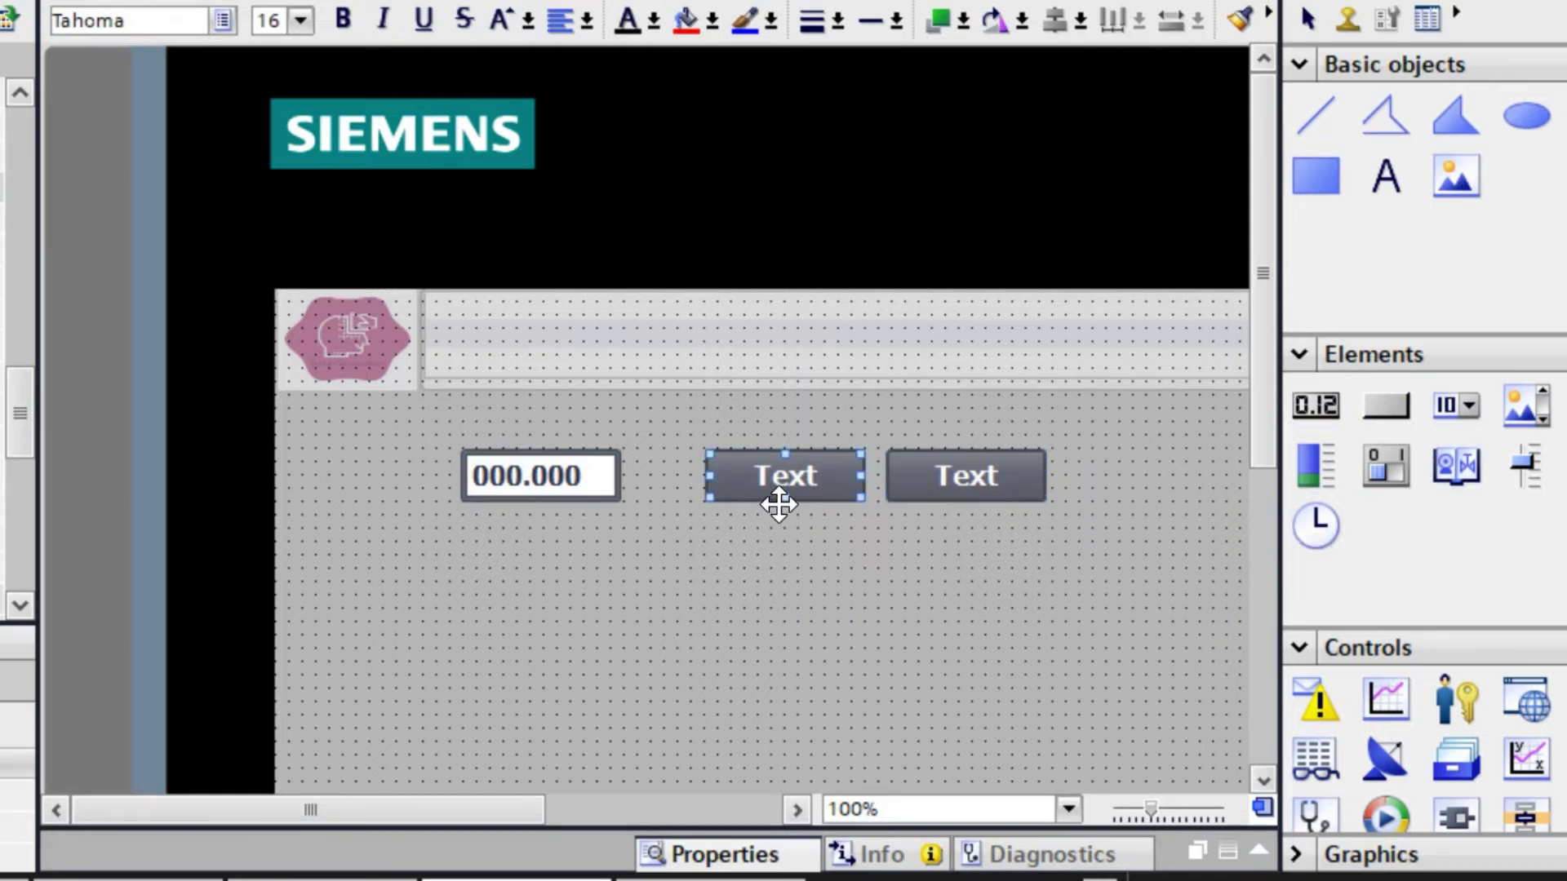
{"action": "double_click", "coordinate": [777, 499]}
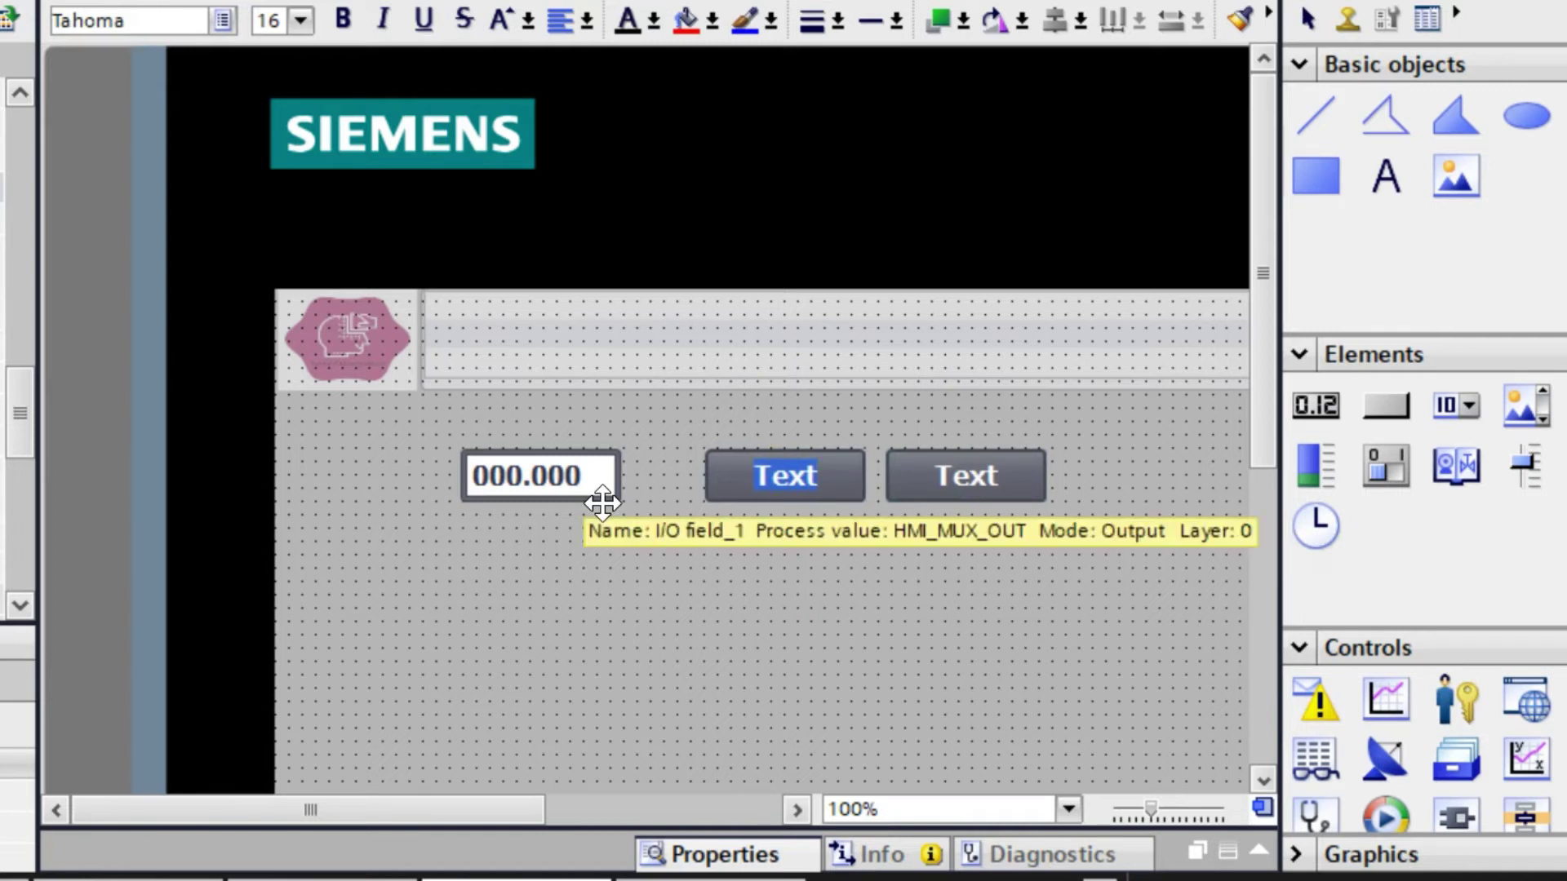
{"action": "type", "text": "COm"}
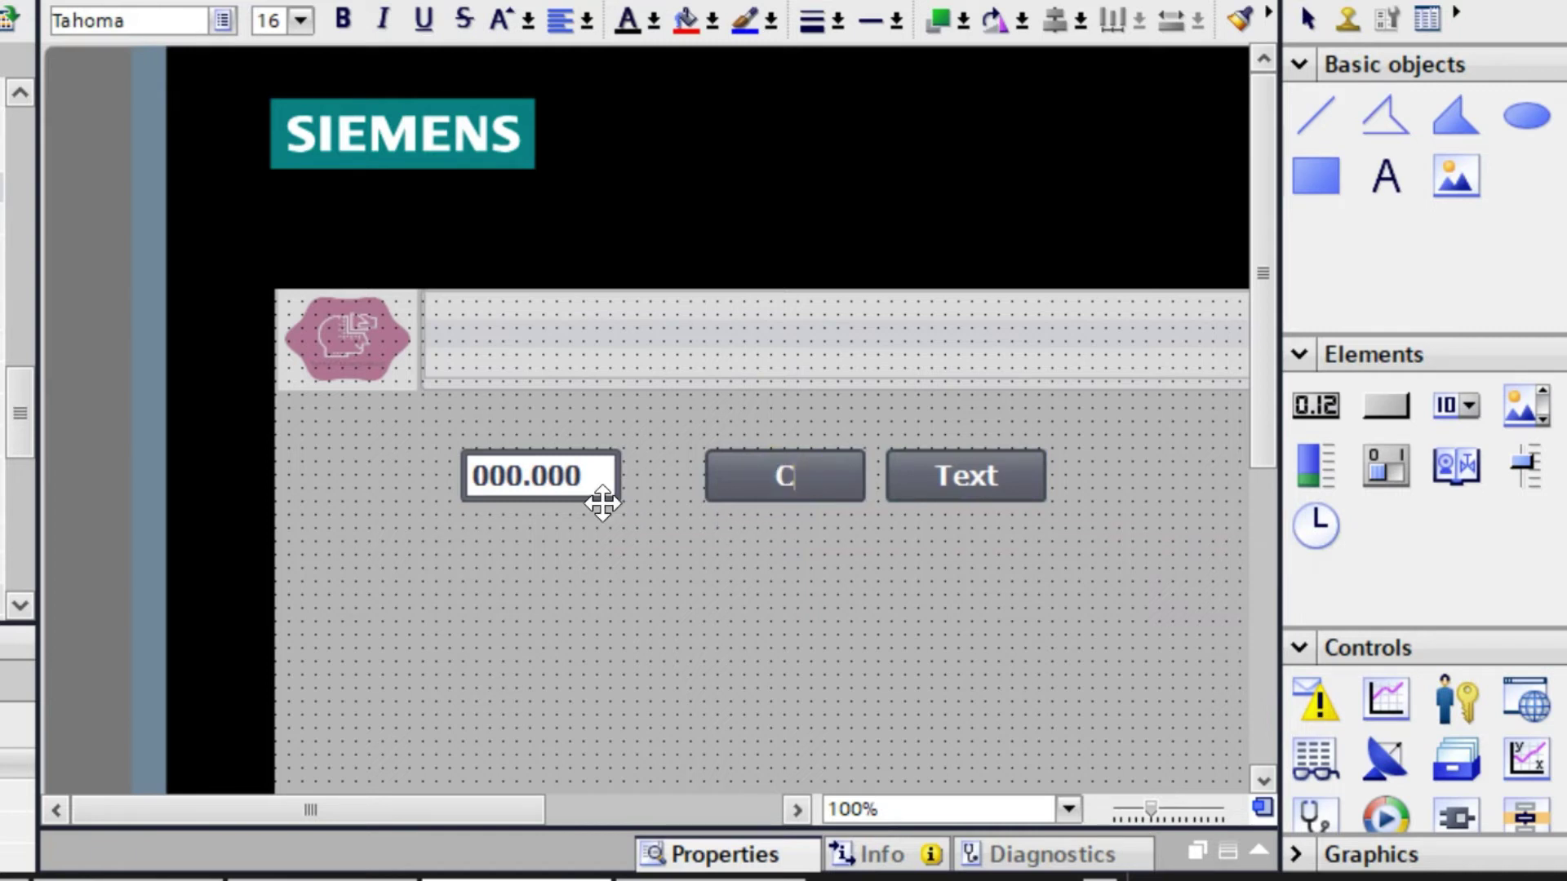
{"action": "key", "text": "BackSpace"}
{"action": "key", "text": "BackSpace"}
{"action": "type", "text": "omp1"}
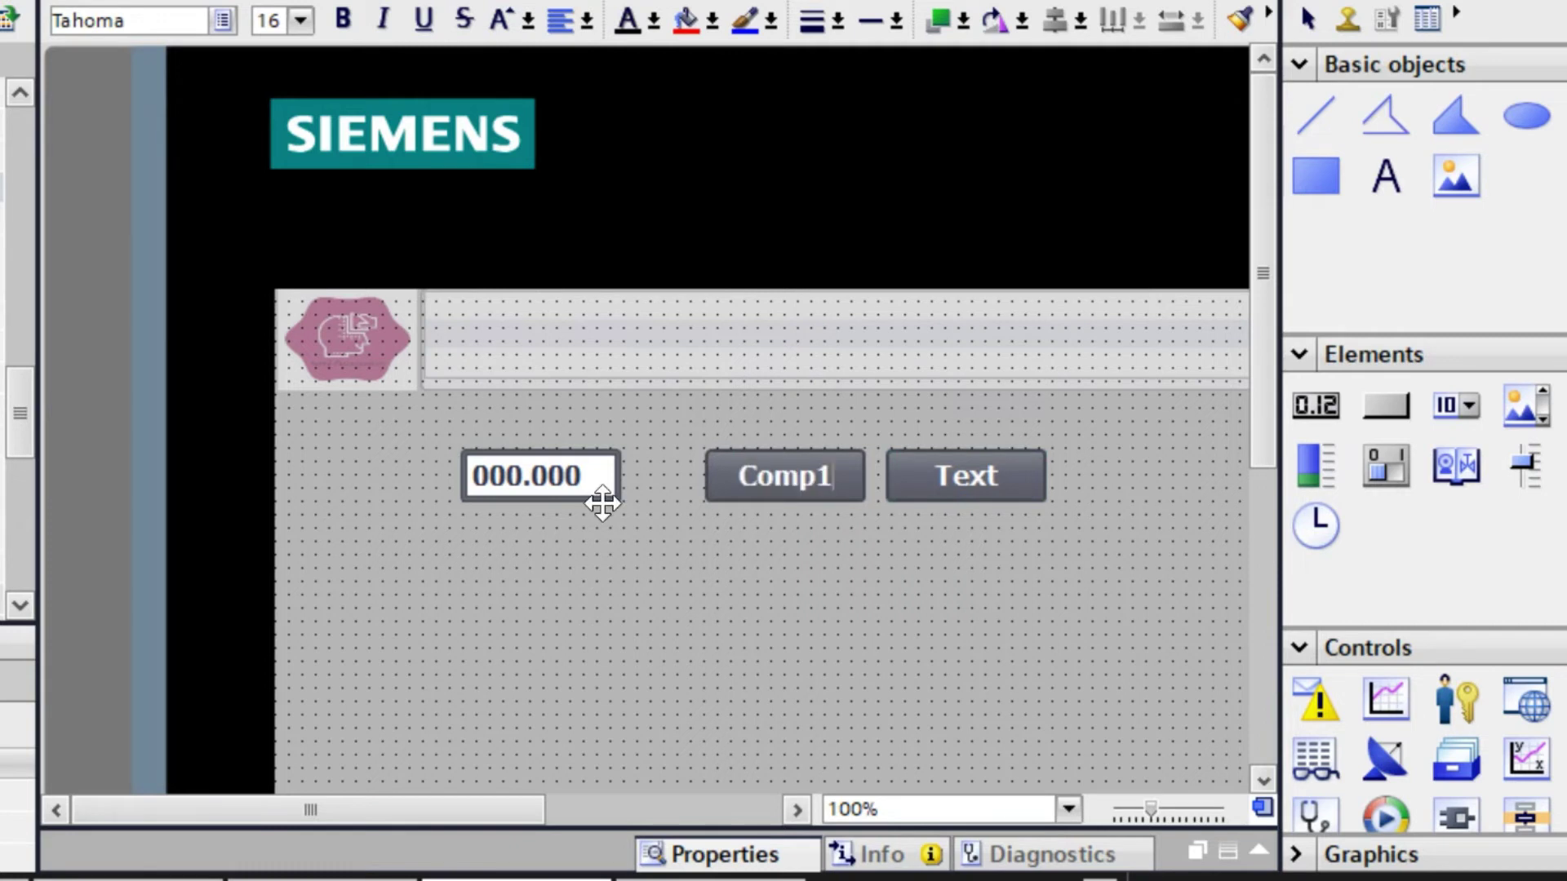
{"action": "left_click", "coordinate": [726, 545]}
- Label the second button, farther from the I/O field, Comp2
{"action": "double_click", "coordinate": [963, 497]}
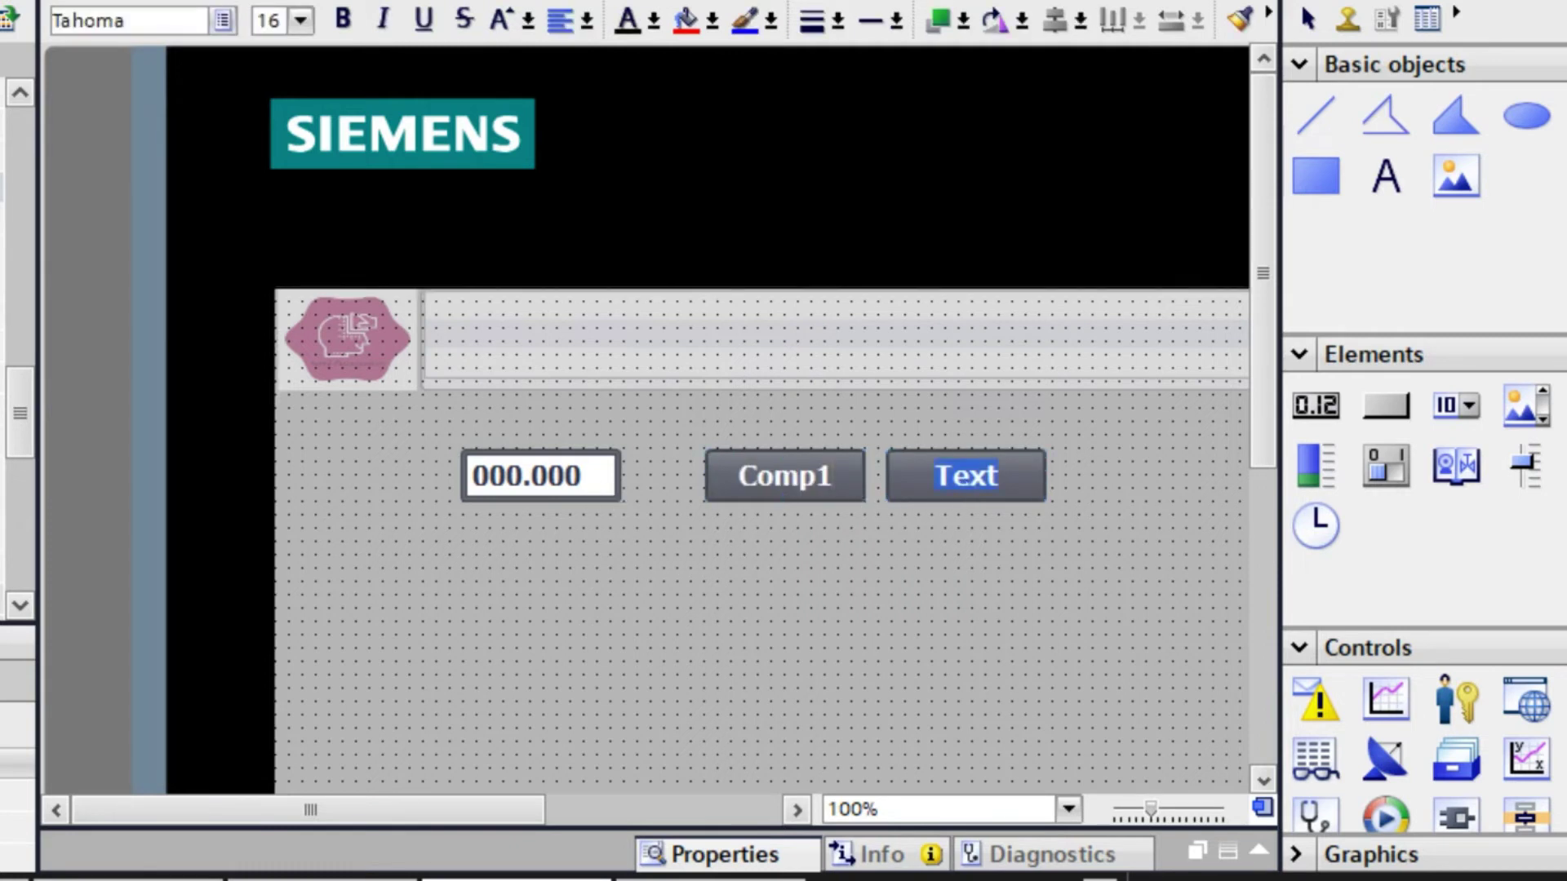
{"action": "type", "text": "Com"}
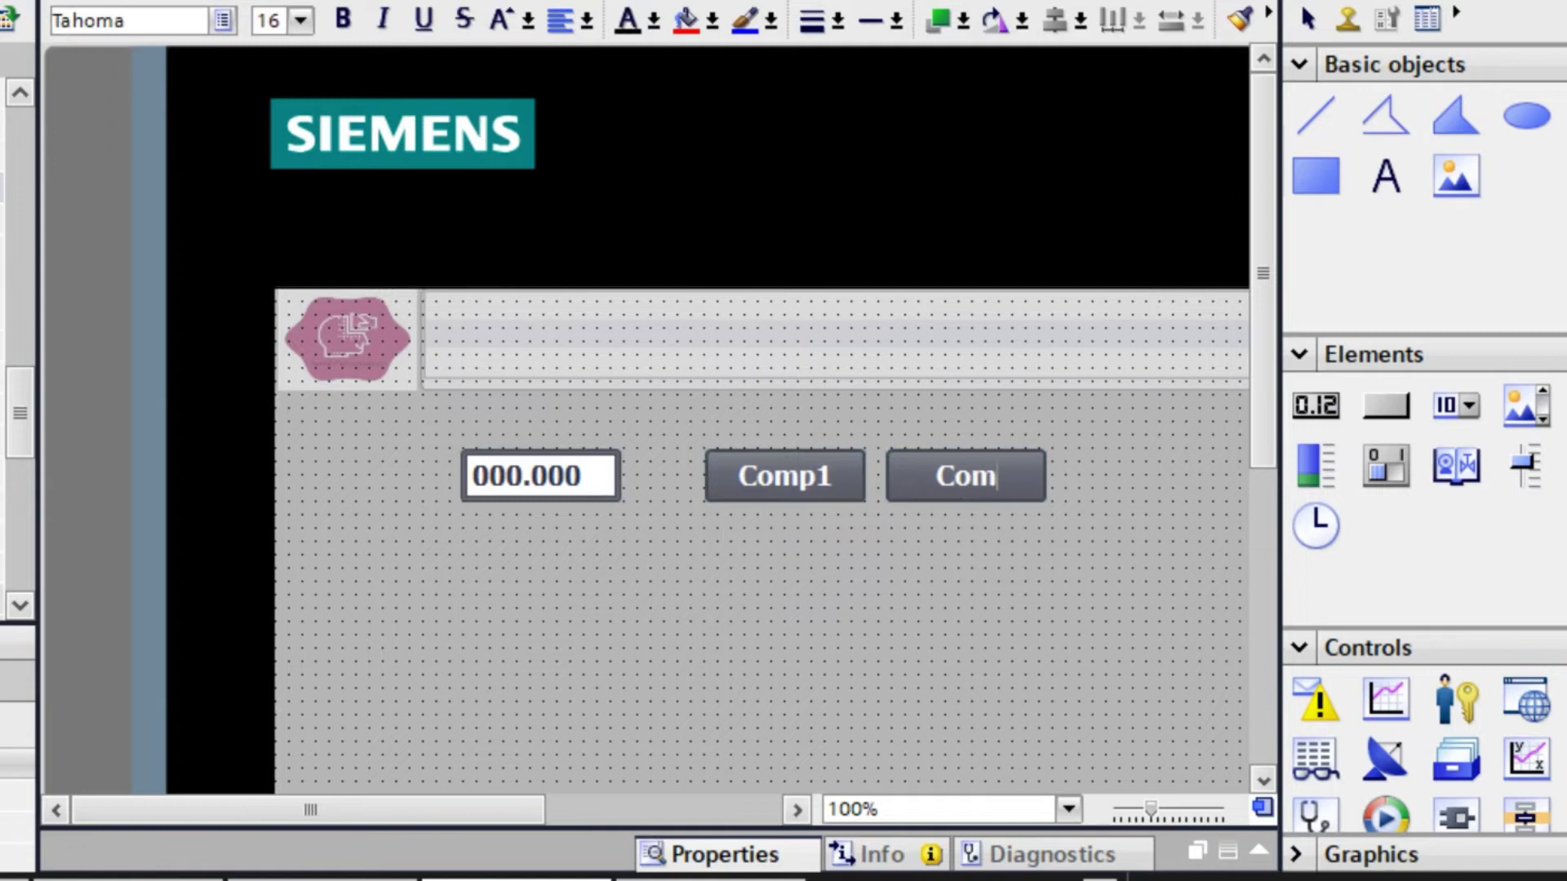
{"action": "type", "text": "p2"}
{"action": "left_click", "coordinate": [885, 526]}
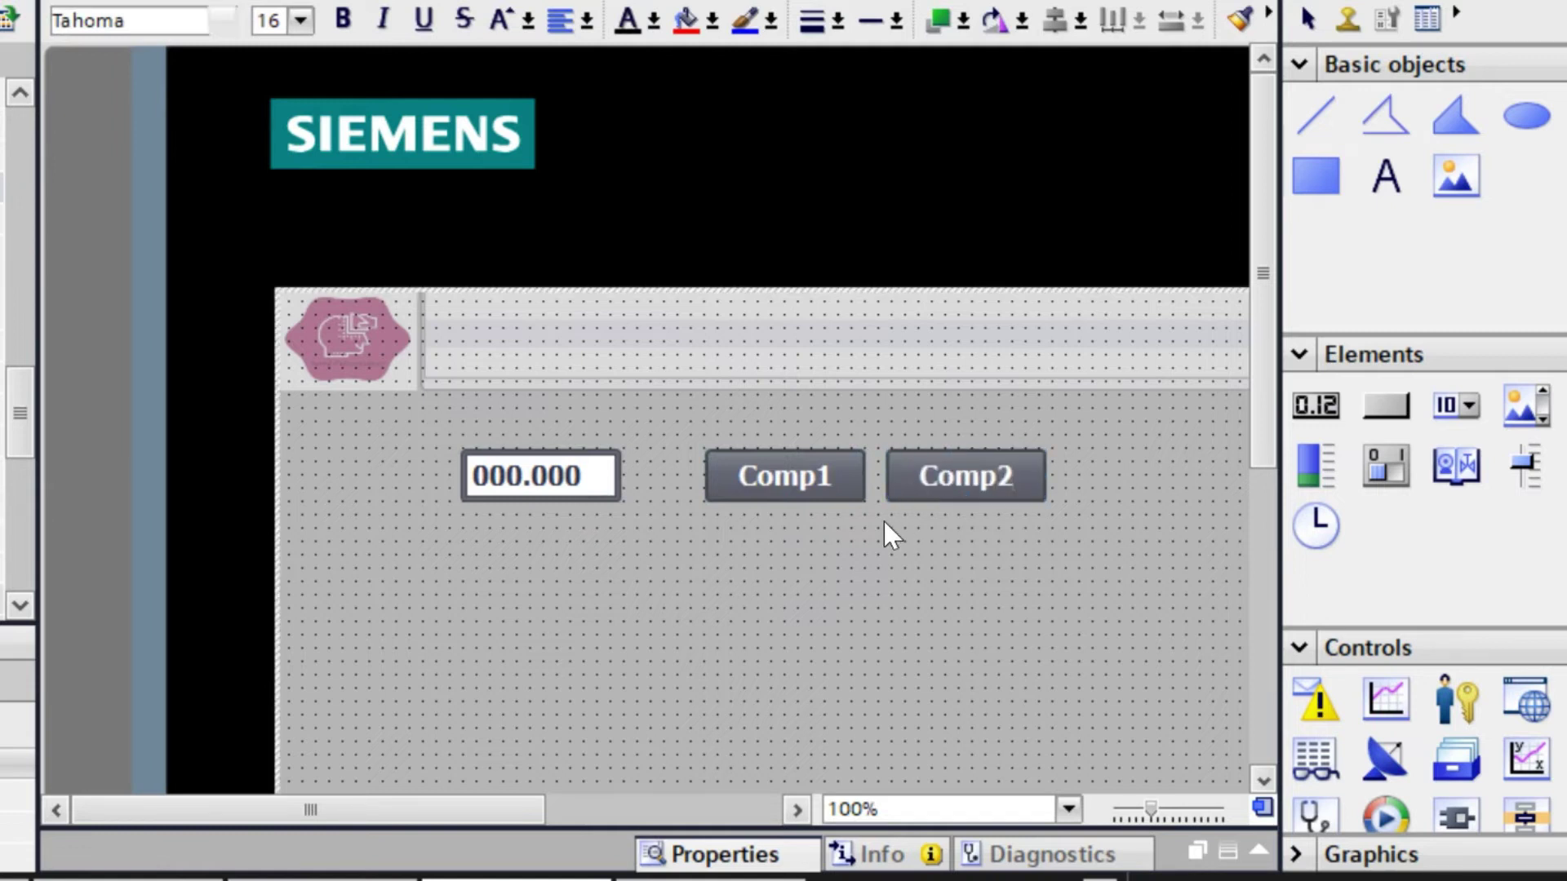
{"action": "left_click", "coordinate": [786, 499]}
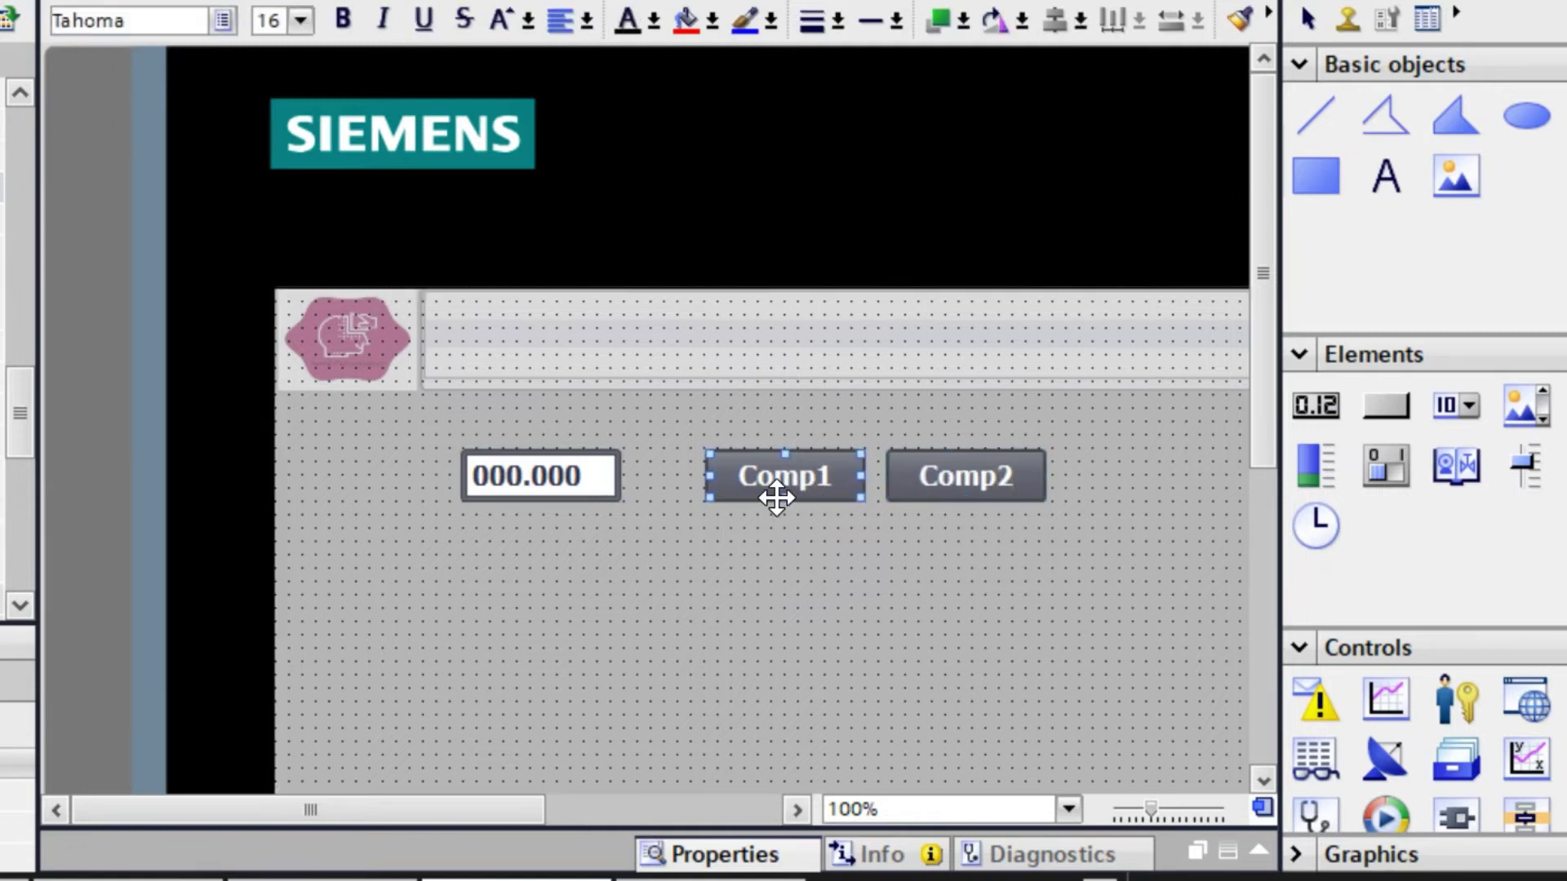
{"action": "right_click", "coordinate": [767, 484]}
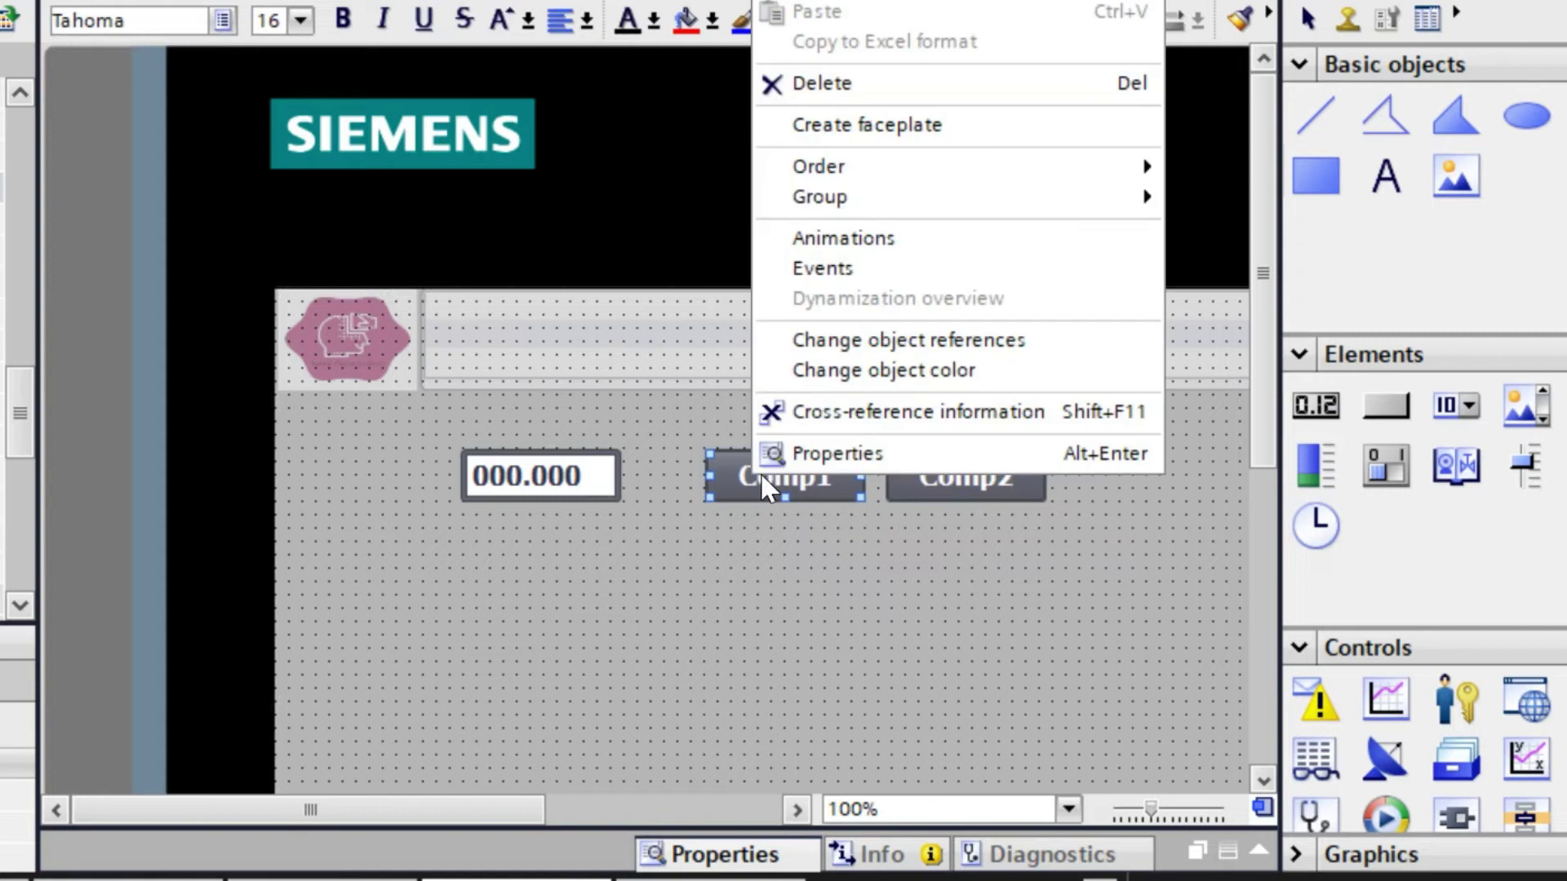
{"action": "left_click", "coordinate": [861, 449]}
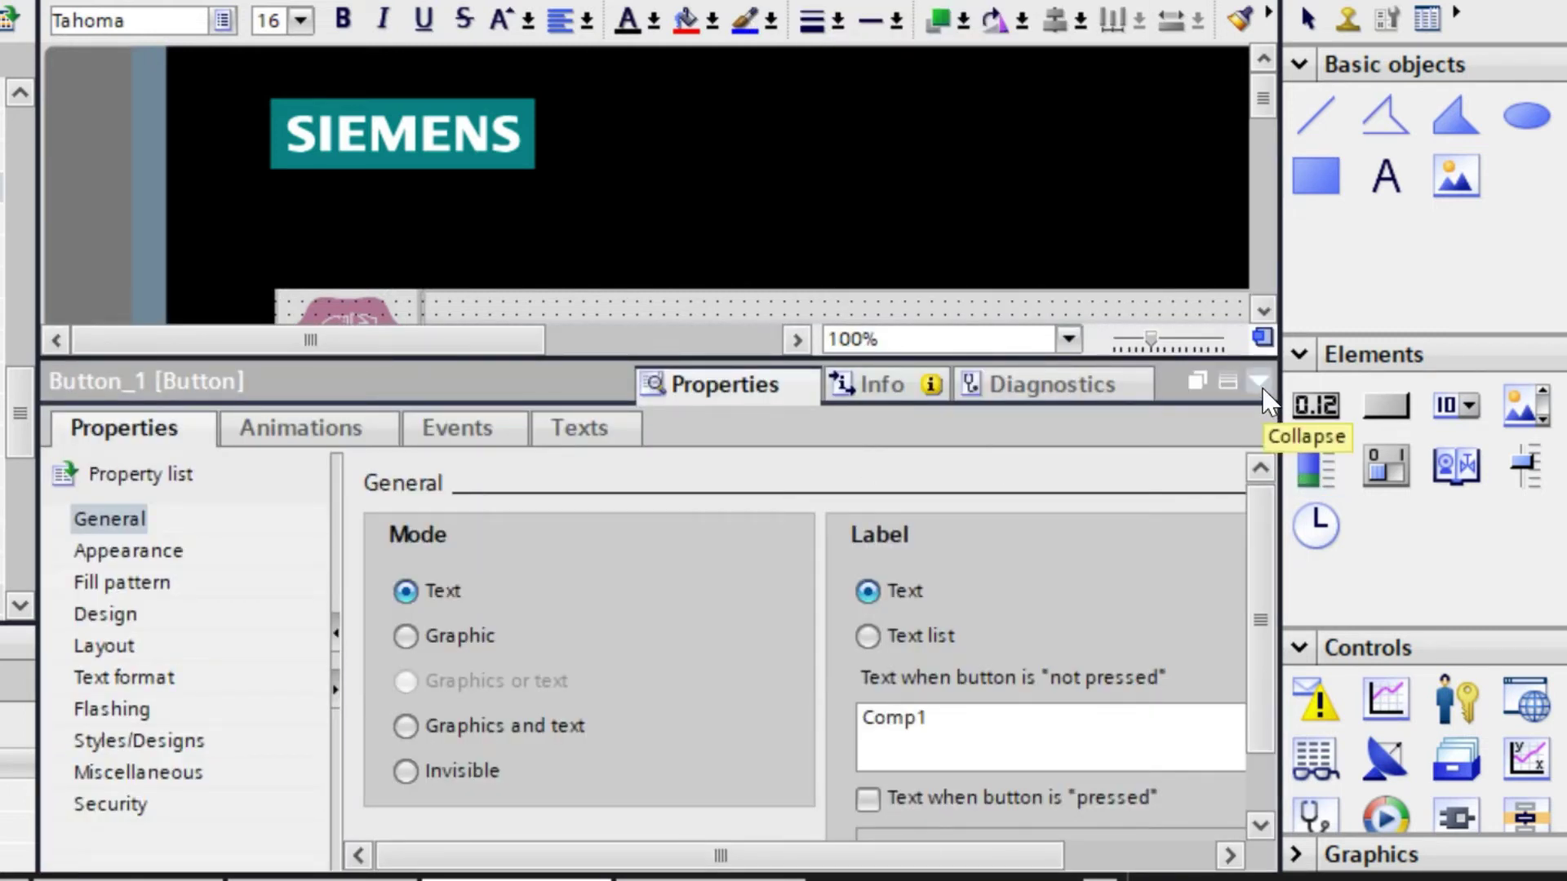
{"action": "left_click", "coordinate": [467, 438]}
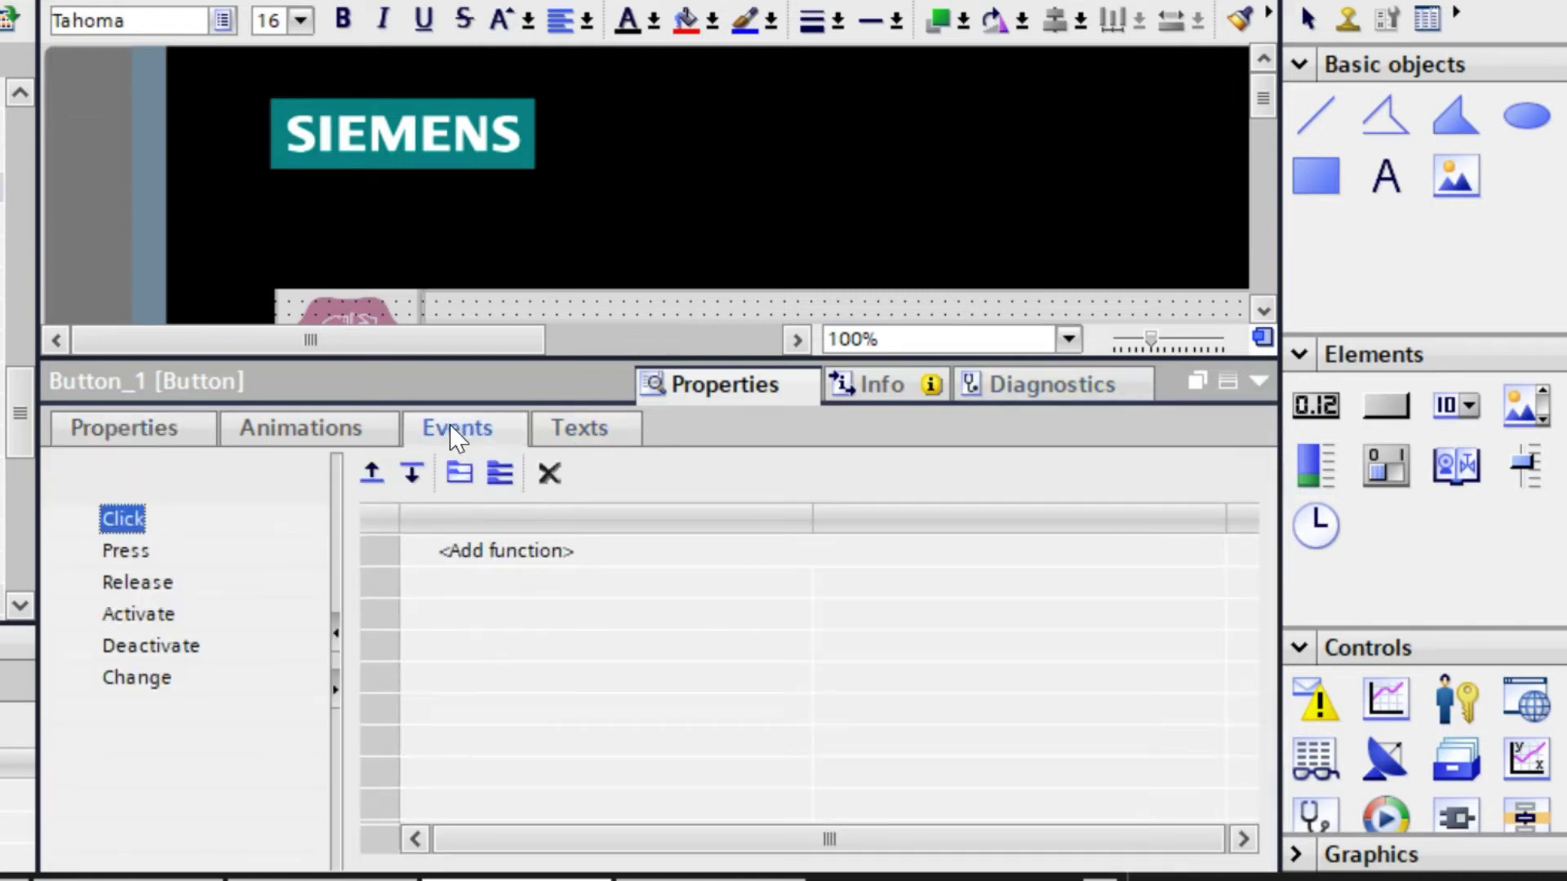
{"action": "left_click", "coordinate": [1258, 380]}
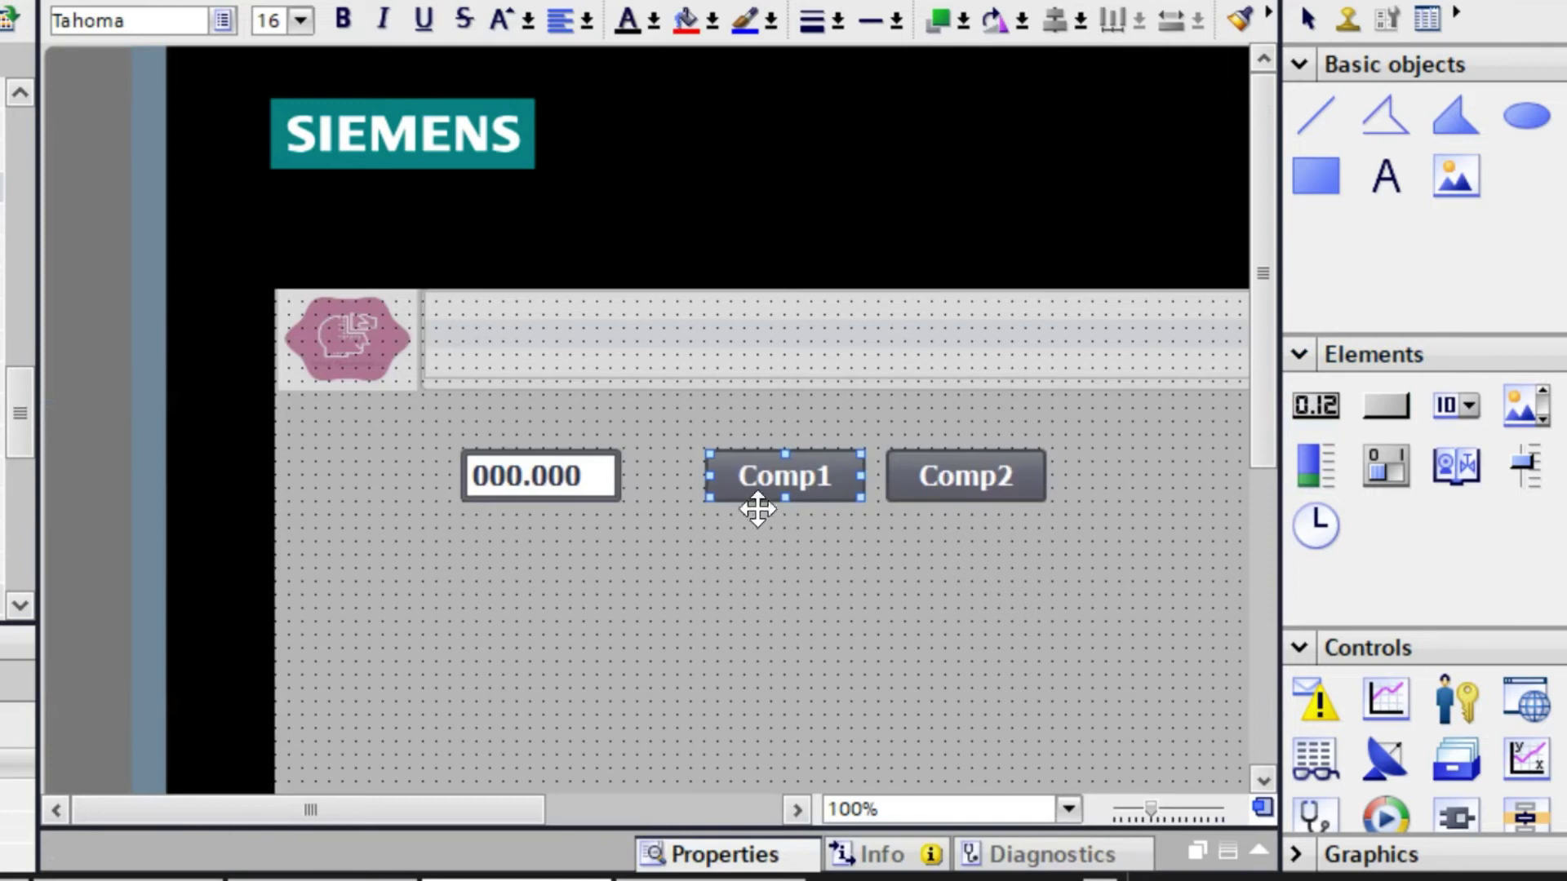
- Add the SetTag function to the Click event of the Comp1 button
{"action": "right_click", "coordinate": [768, 481]}
{"action": "left_click", "coordinate": [837, 458]}
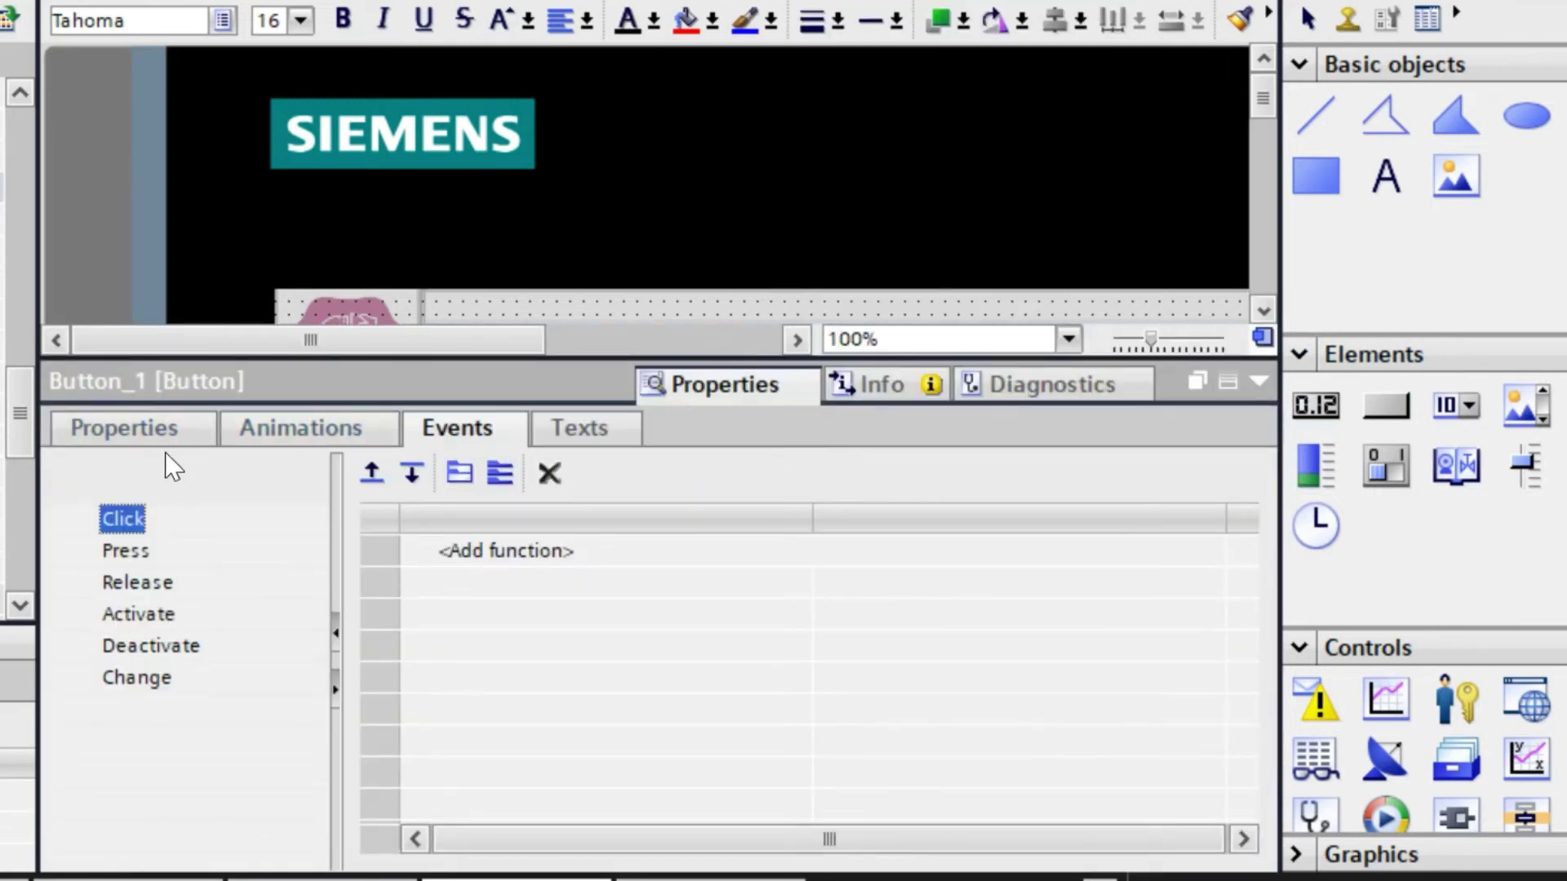
{"action": "left_click", "coordinate": [454, 433]}
{"action": "left_click", "coordinate": [633, 551]}
{"action": "type", "text": "settag"}
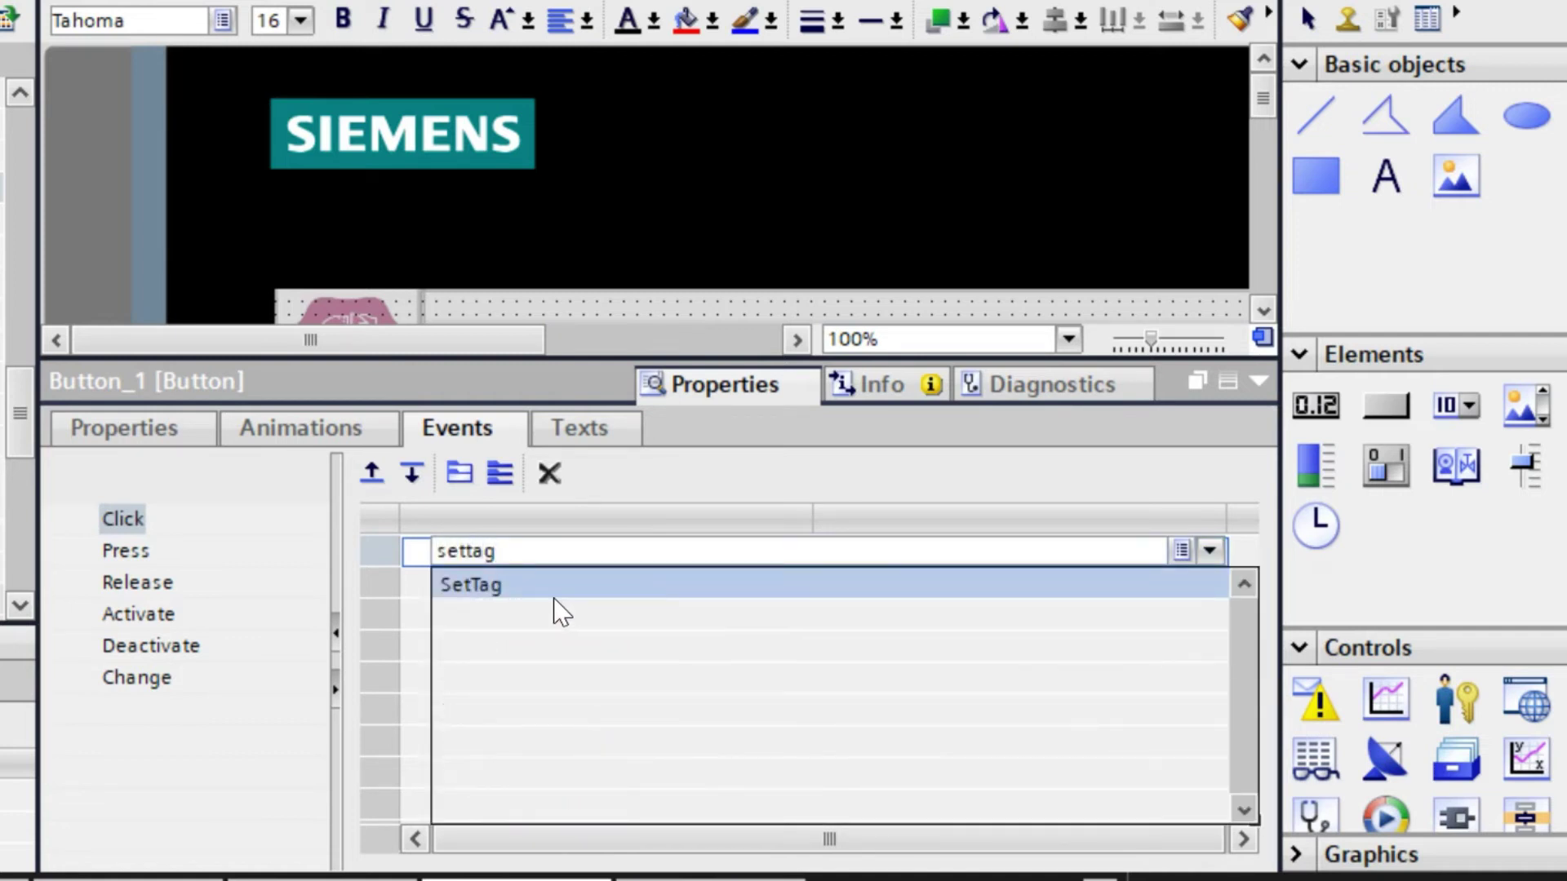
{"action": "left_click", "coordinate": [554, 594]}
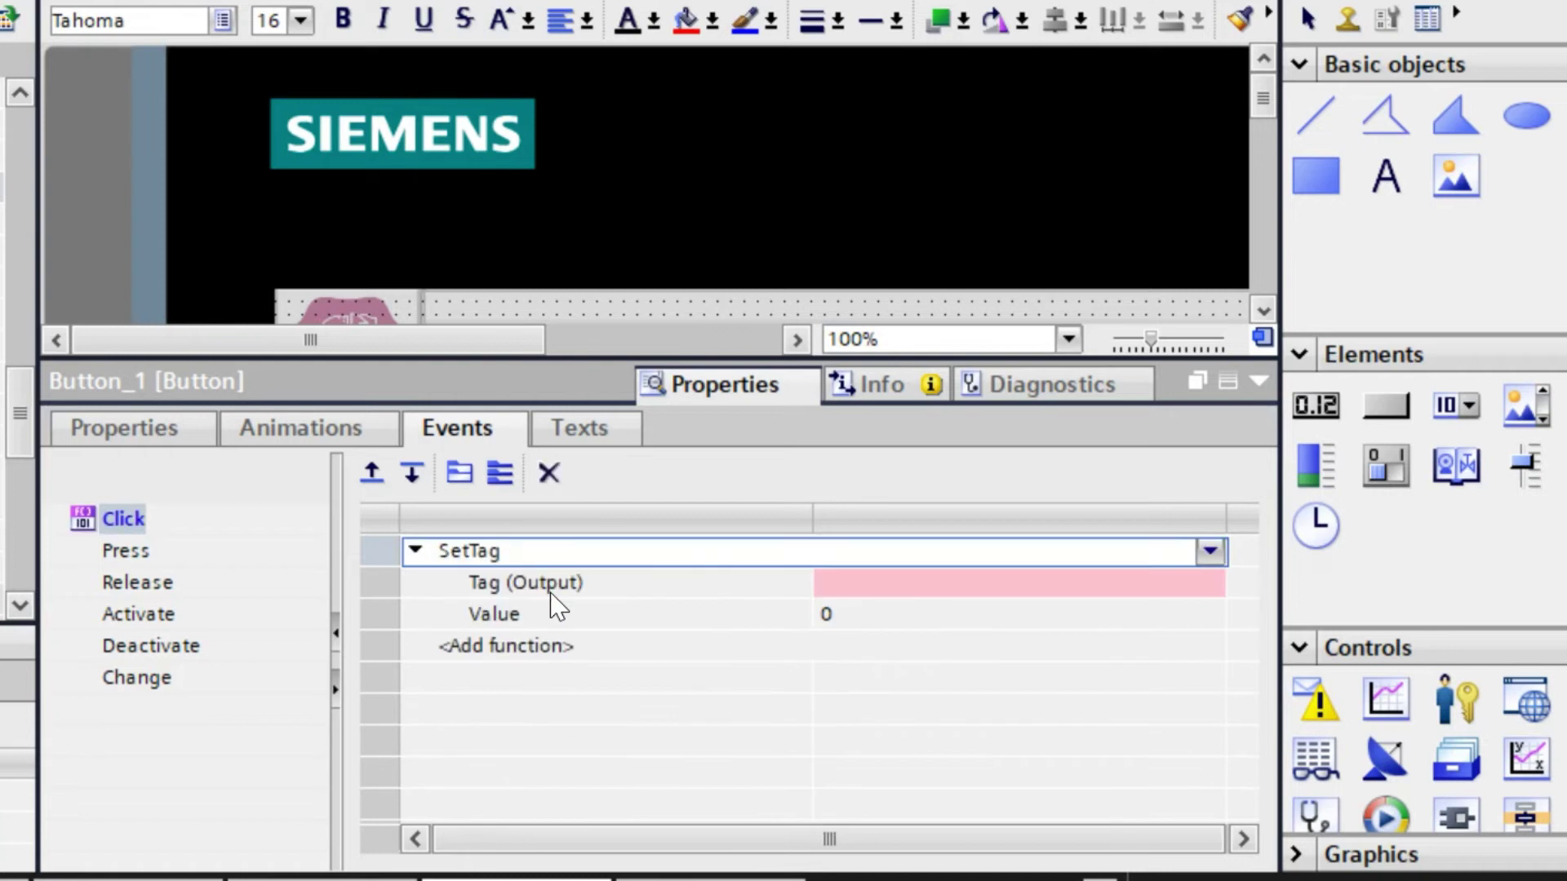
- Assign MUX_Index as the output tag of the Comp1 button's SetTag function, with the value 0
{"action": "left_click", "coordinate": [963, 592]}
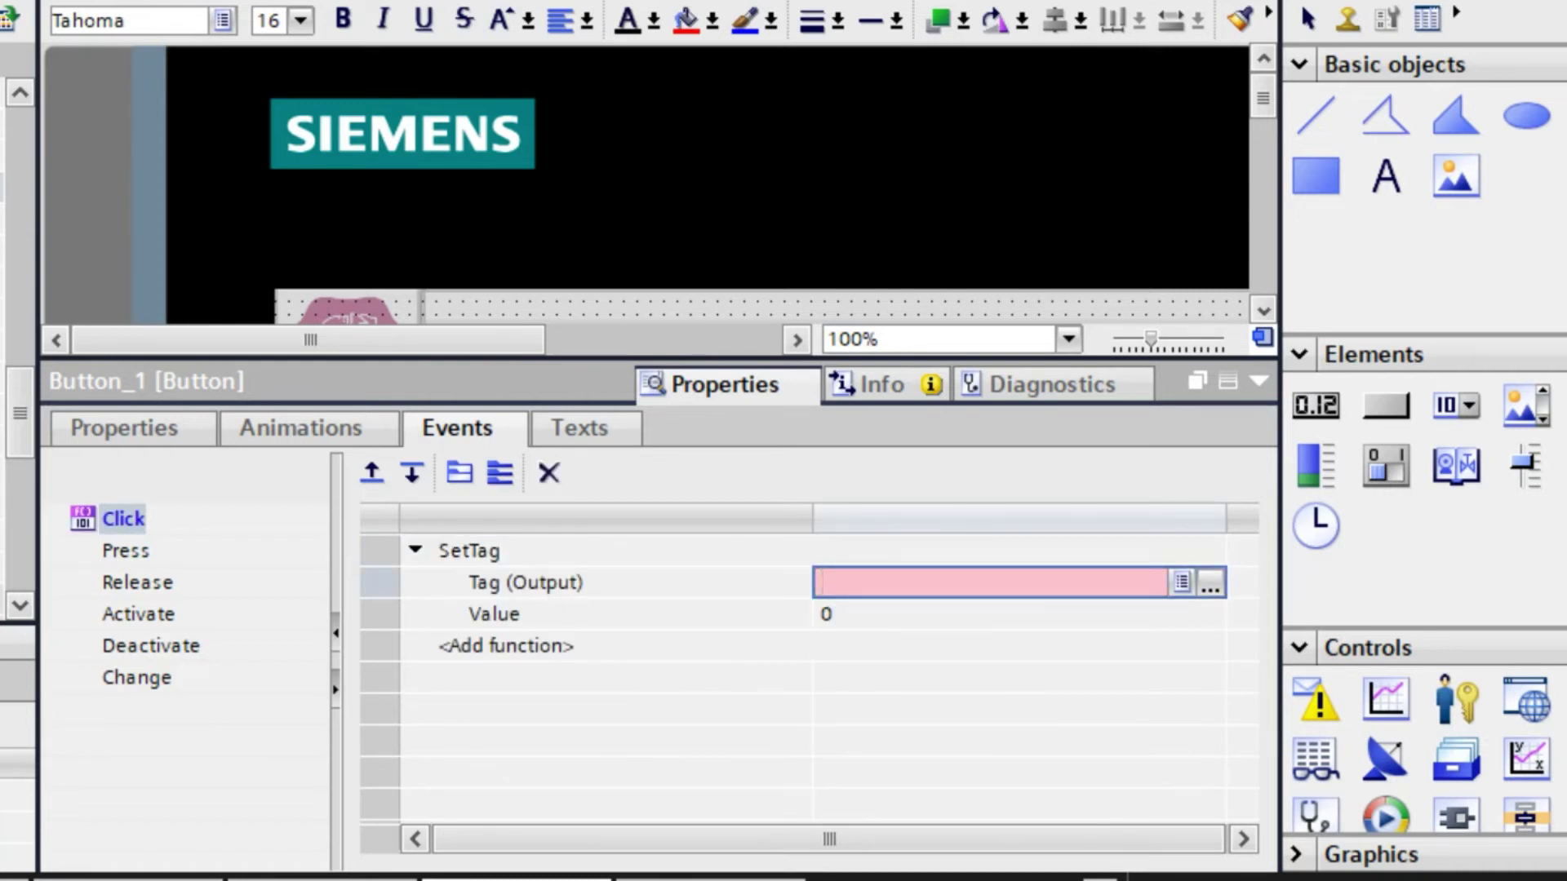
{"action": "type", "text": "mux"}
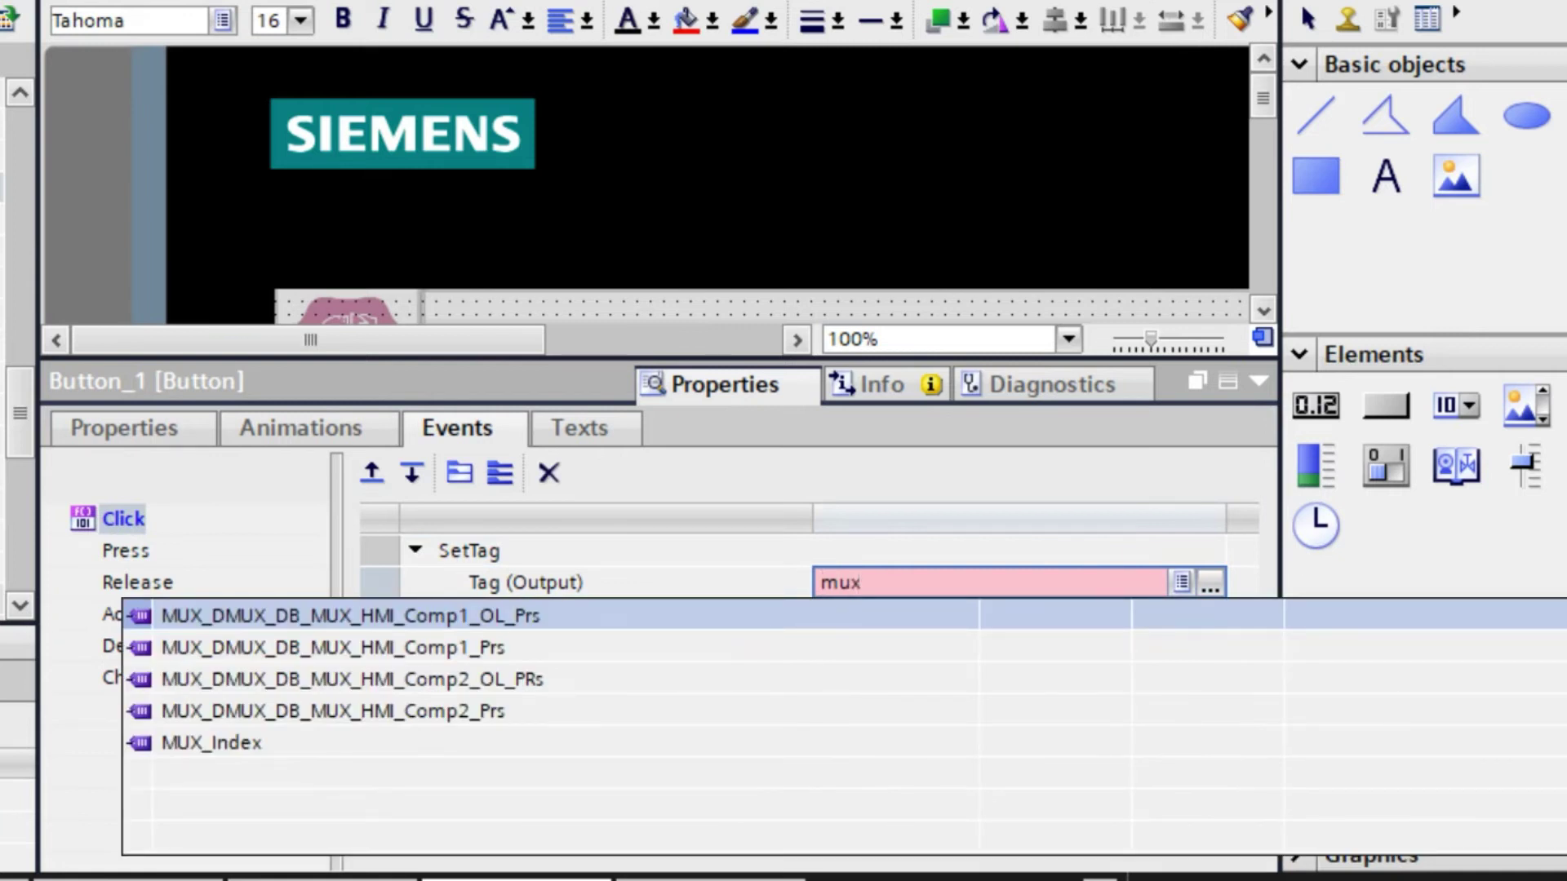
{"action": "type", "text": "_"}
{"action": "left_click", "coordinate": [372, 736]}
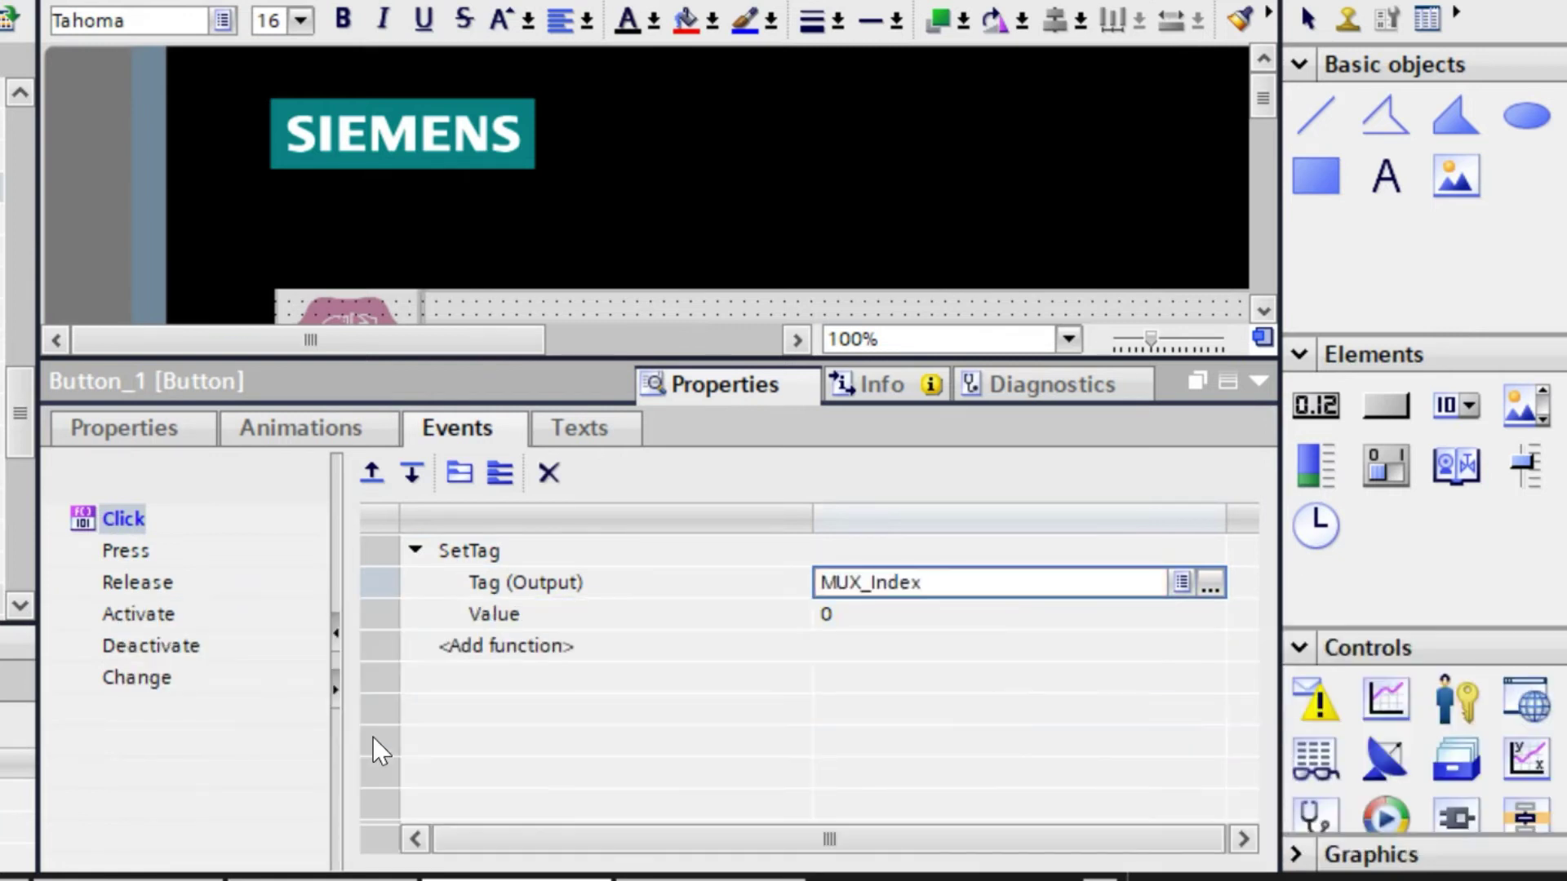
{"action": "left_click", "coordinate": [950, 649]}
{"action": "left_click", "coordinate": [870, 616]}
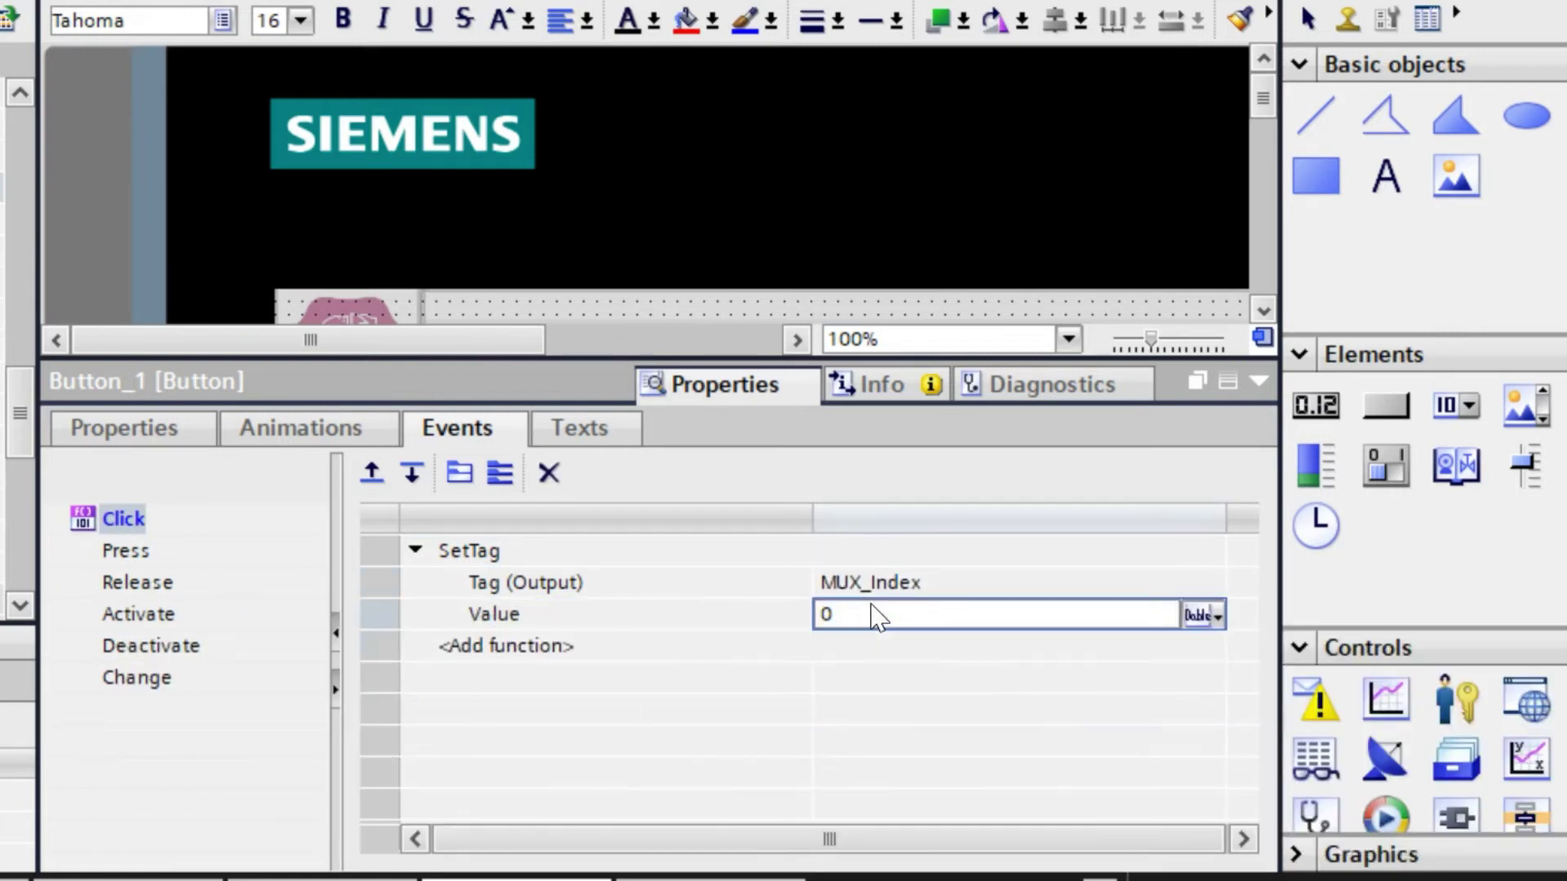
{"action": "left_click", "coordinate": [1260, 383]}
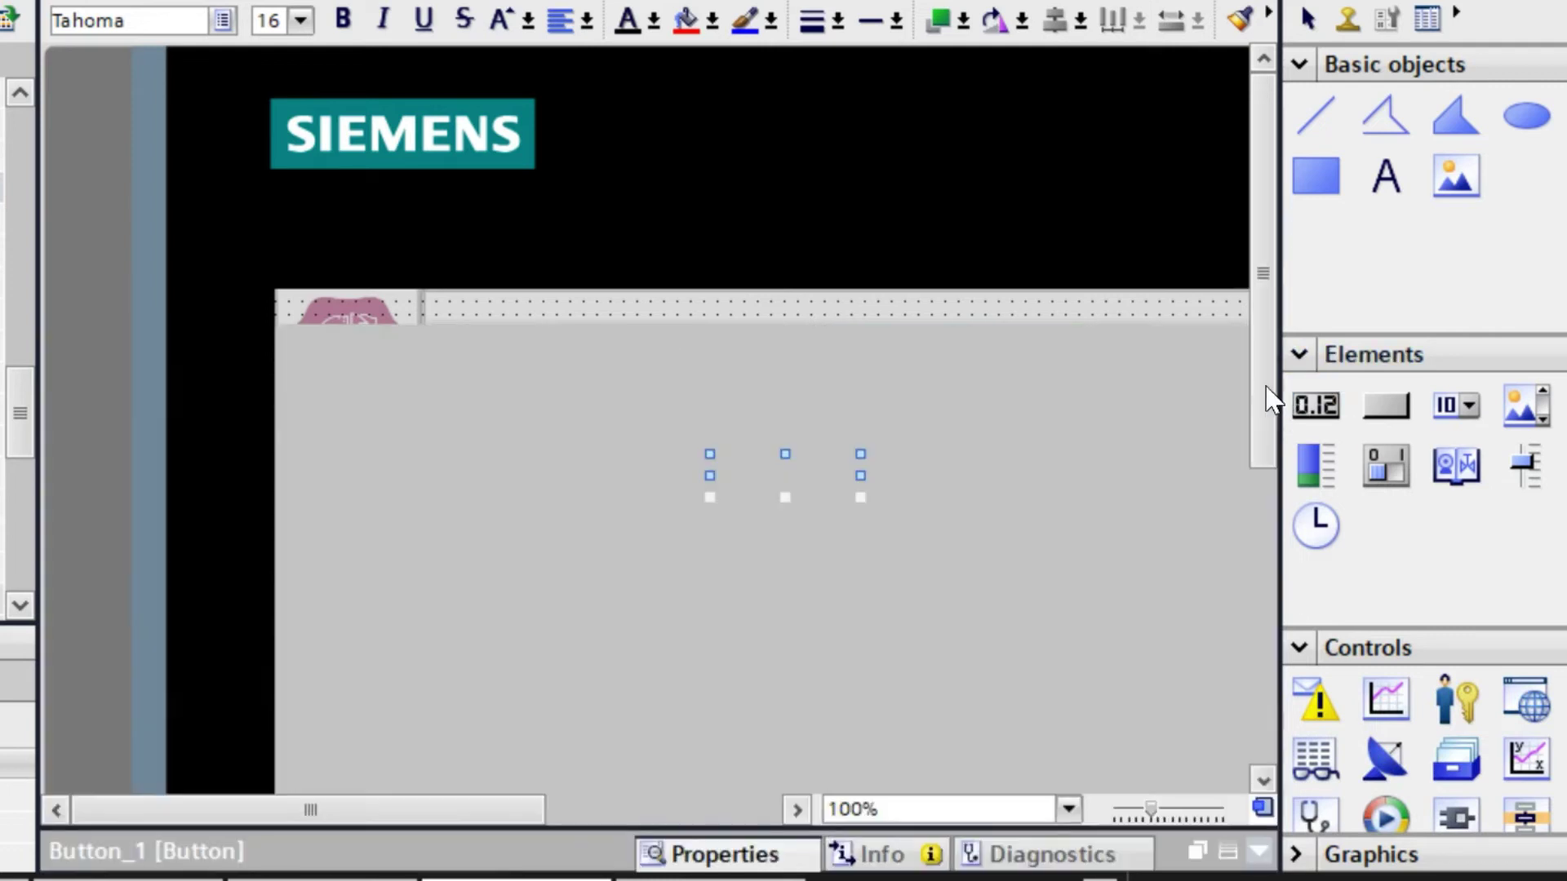
- Add the SetTag function to the Click event of the Comp2 button
{"action": "left_click", "coordinate": [999, 494]}
{"action": "right_click", "coordinate": [998, 493]}
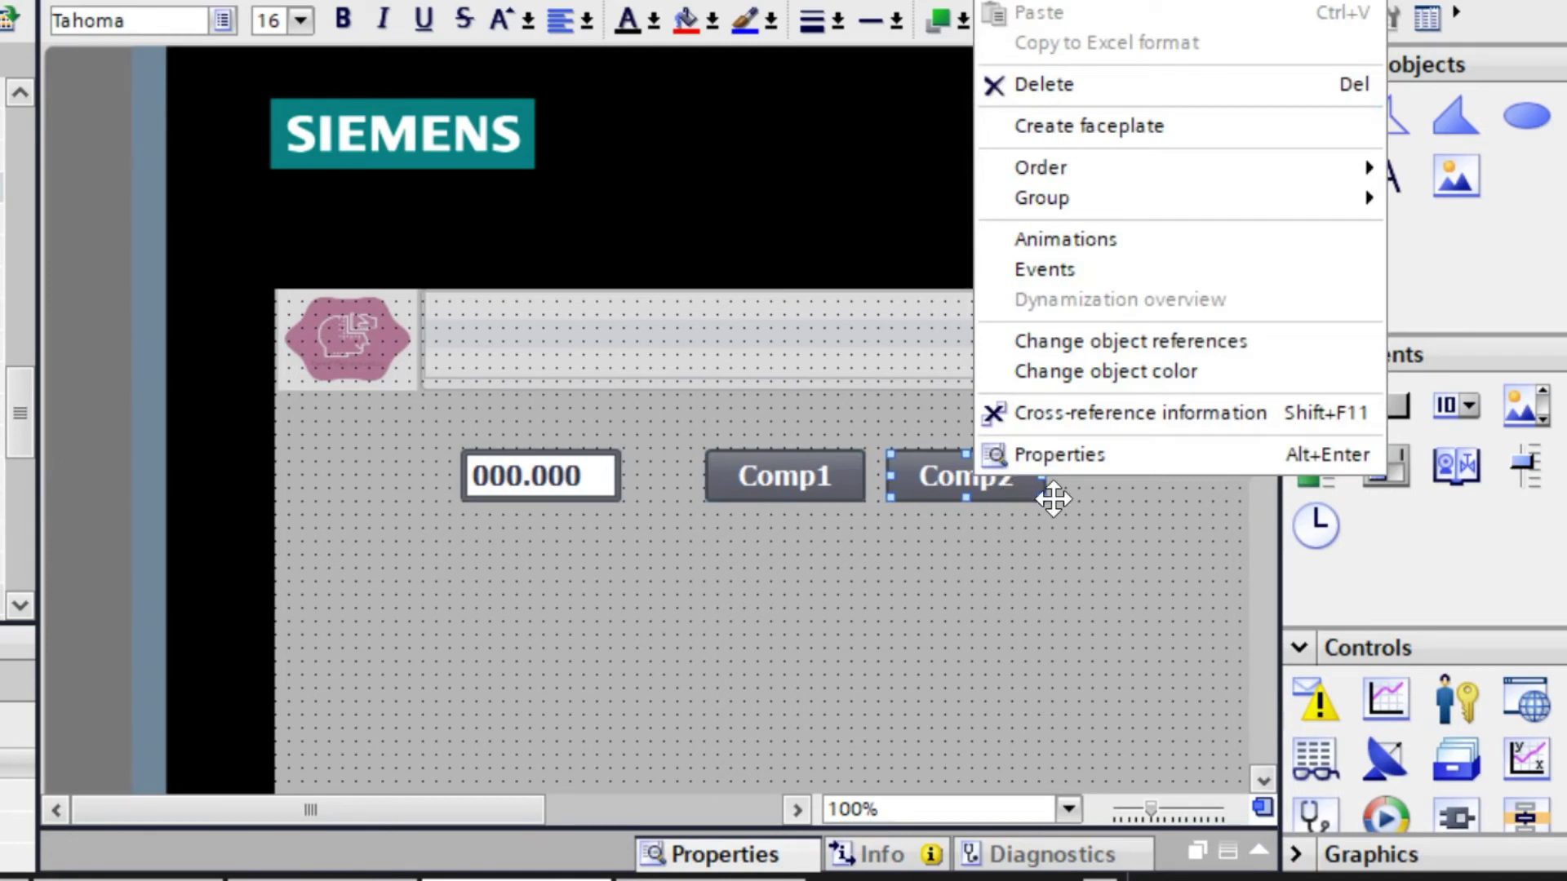
{"action": "left_click", "coordinate": [1065, 457]}
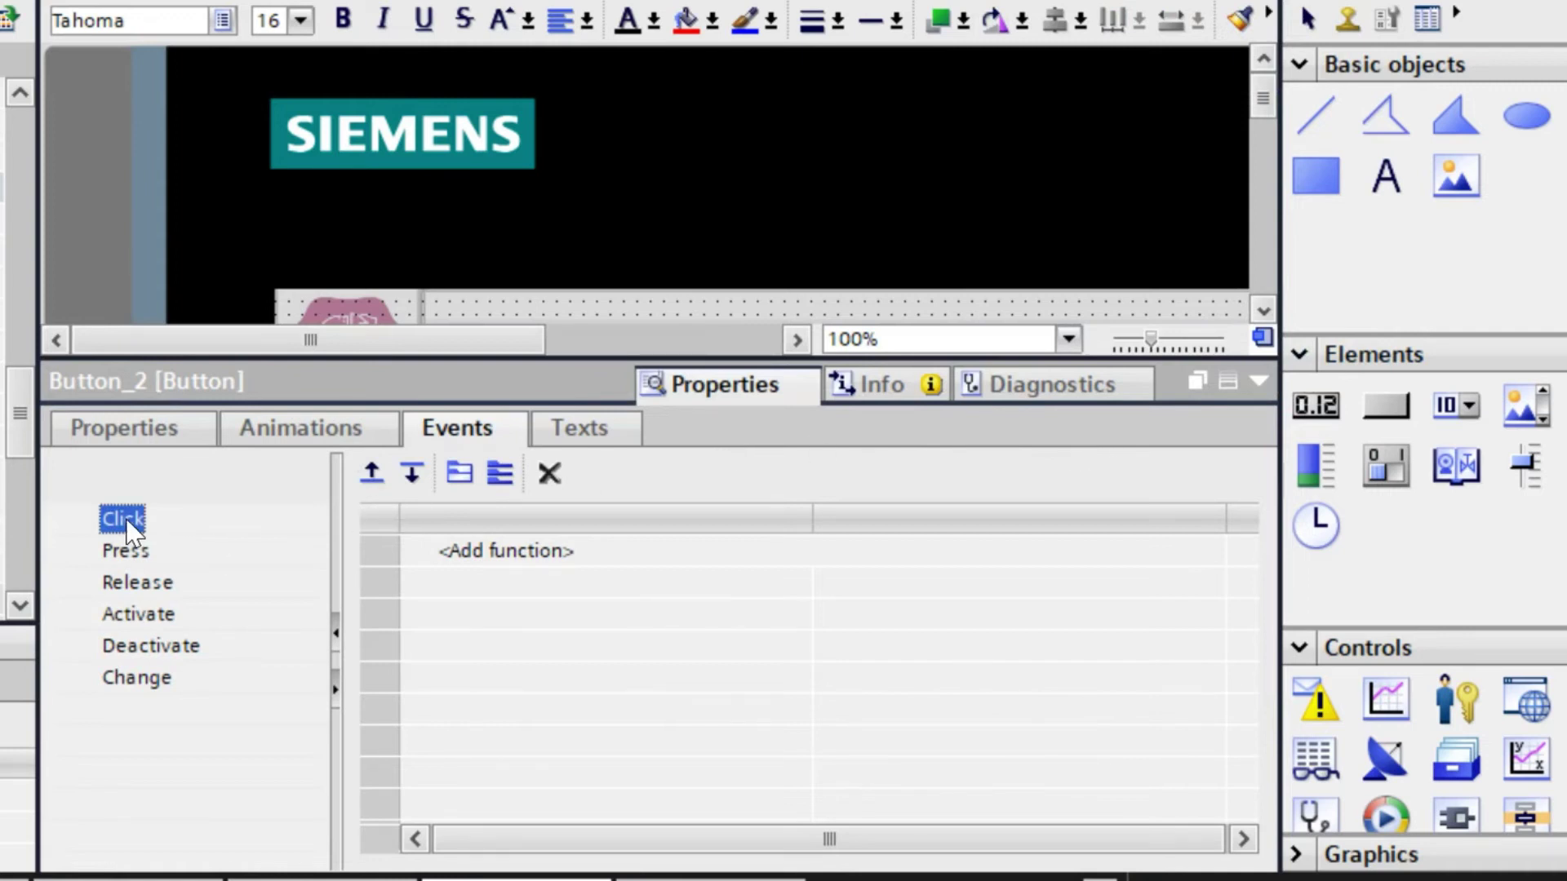
{"action": "left_click", "coordinate": [561, 552]}
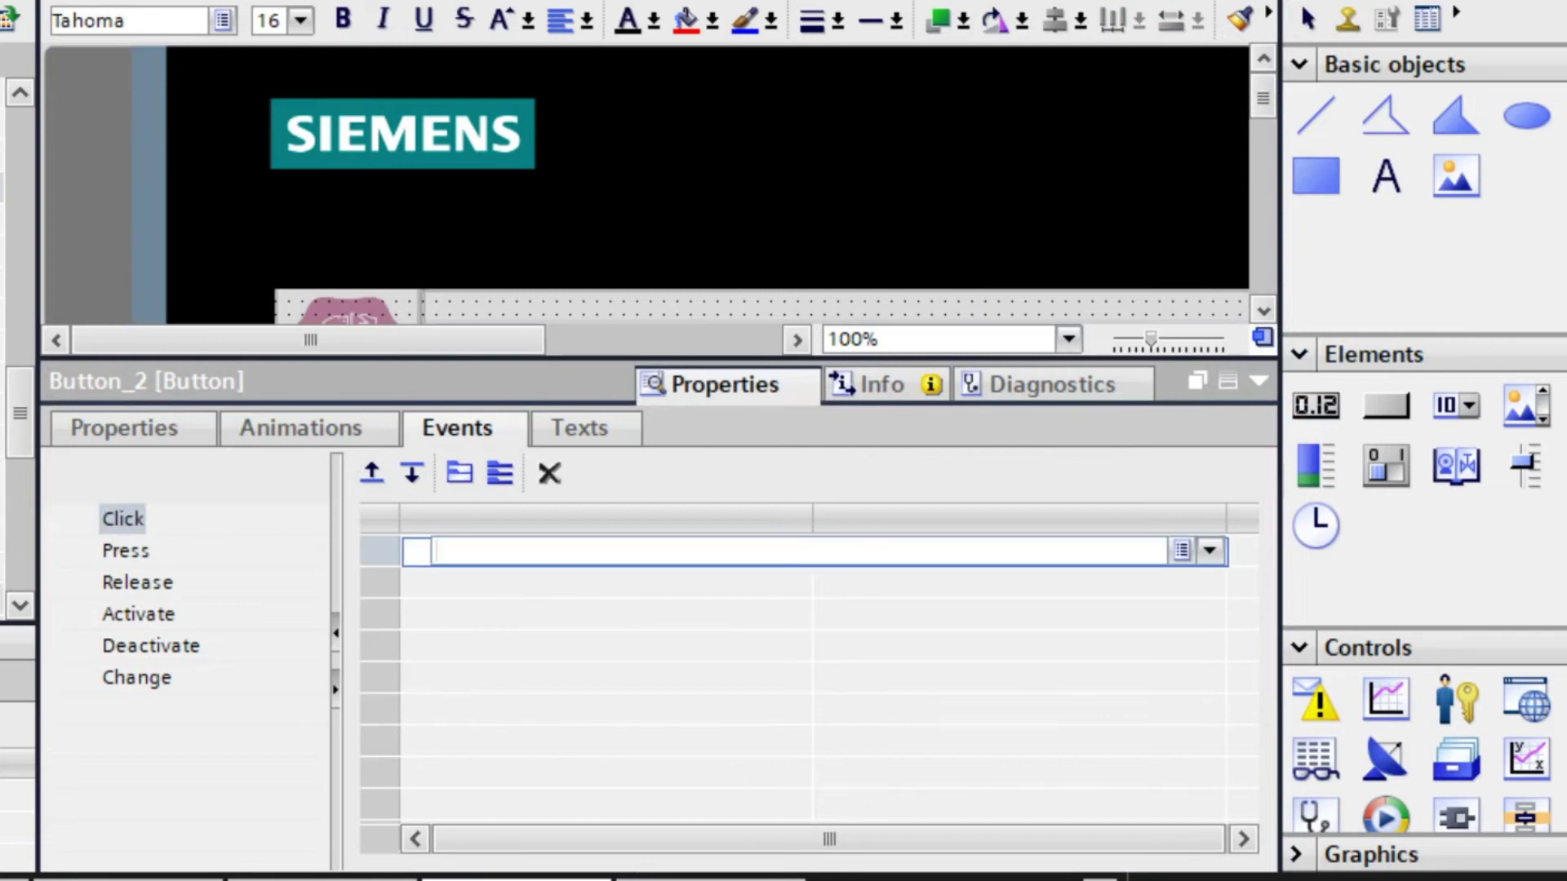
{"action": "type", "text": "settag"}
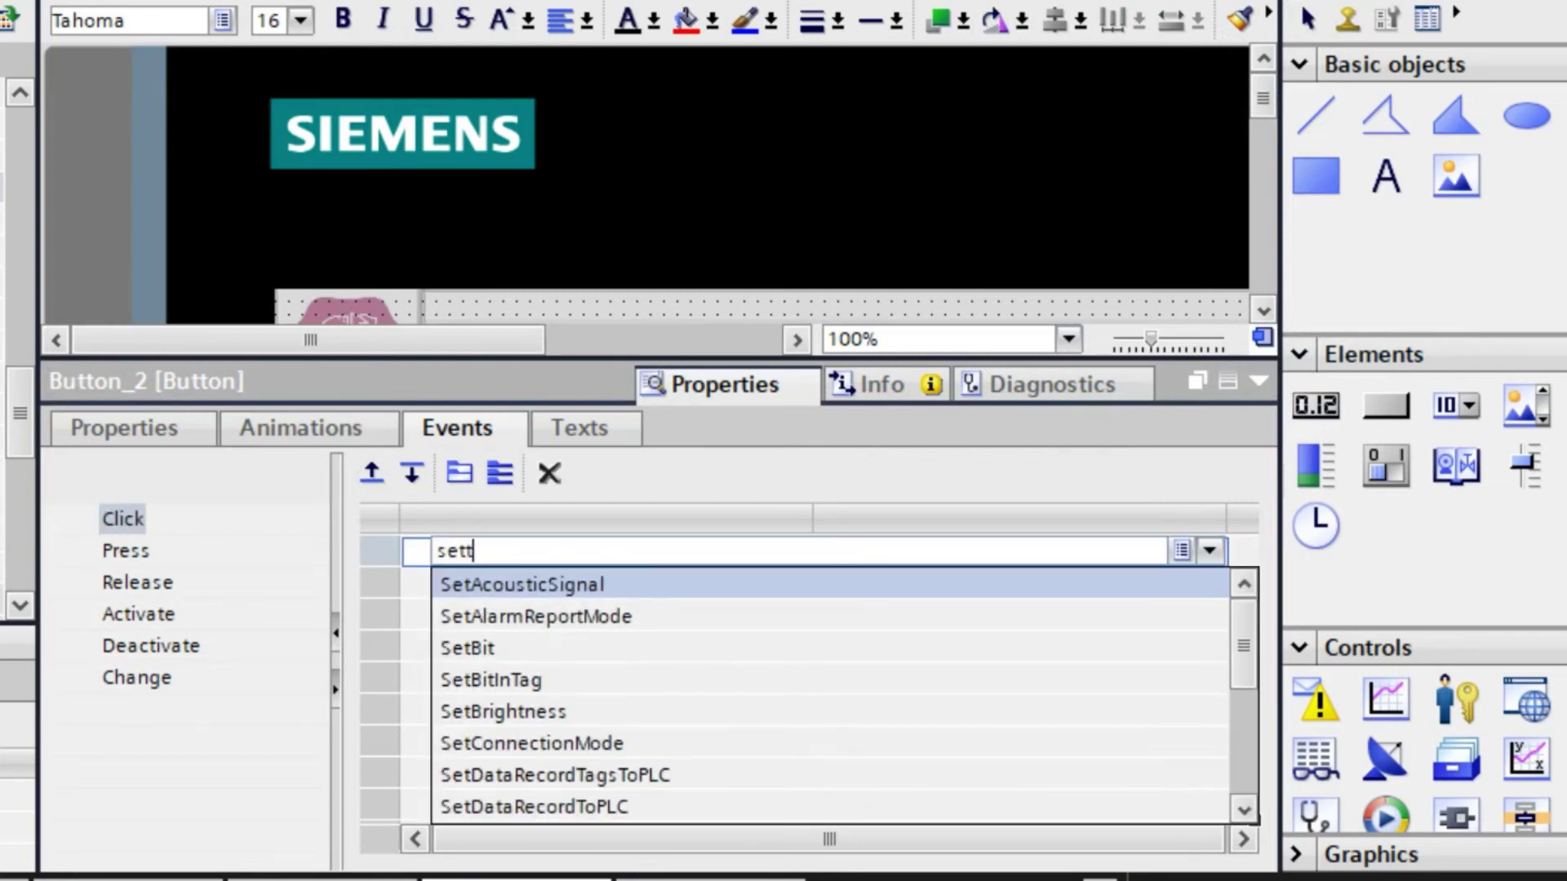
{"action": "left_click", "coordinate": [562, 587]}
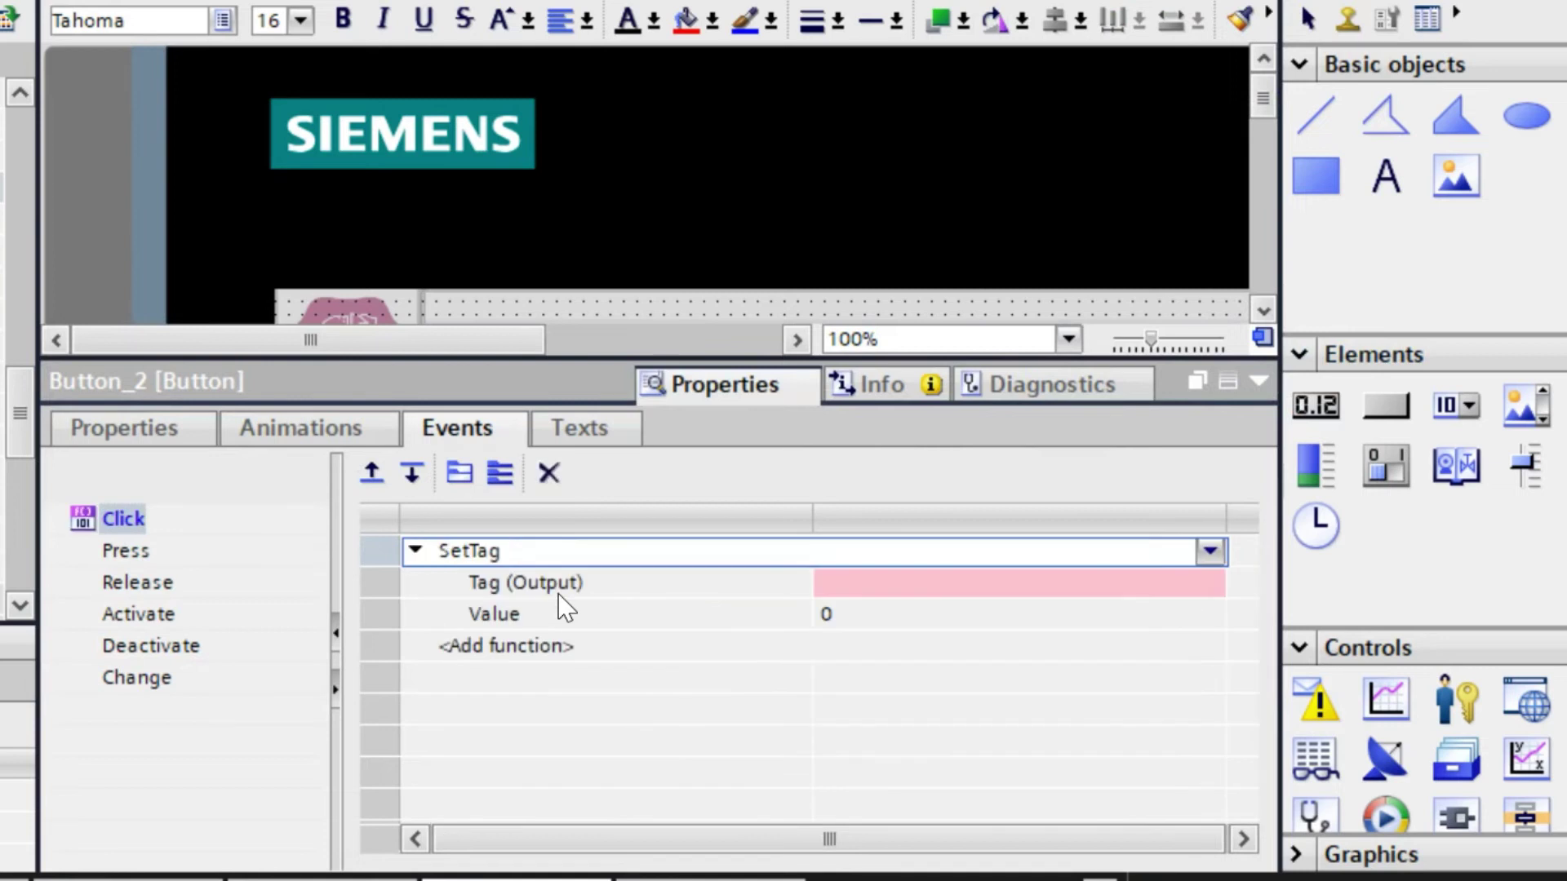
- Assign MUX_Index as the output tag of the Comp2 button's SetTag function and set its value to 1
{"action": "left_click", "coordinate": [955, 585]}
{"action": "type", "text": "mux"}
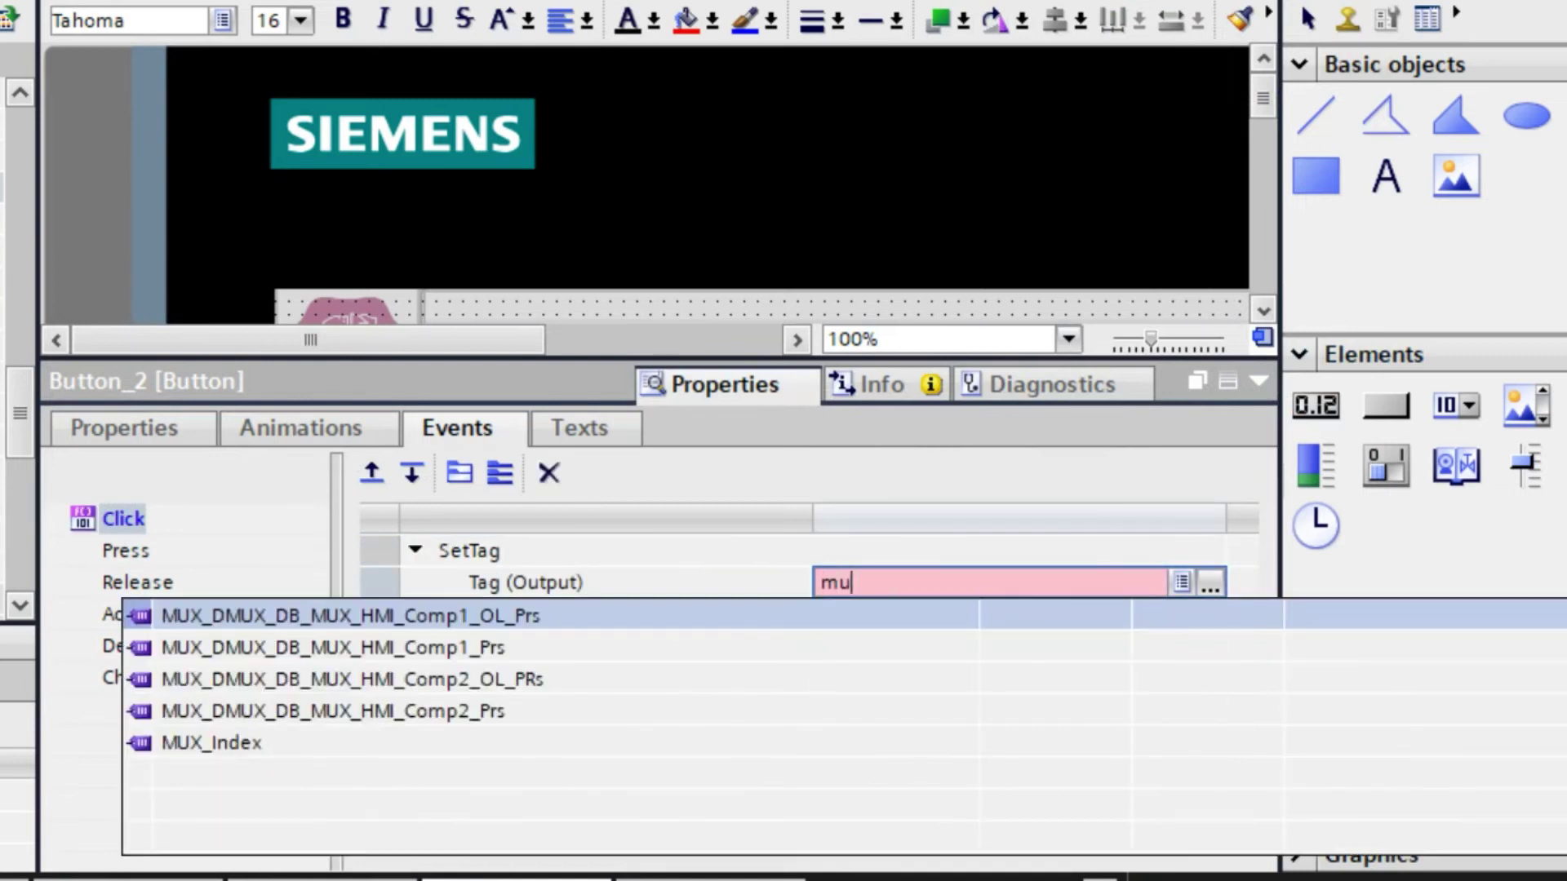
{"action": "left_click", "coordinate": [634, 747]}
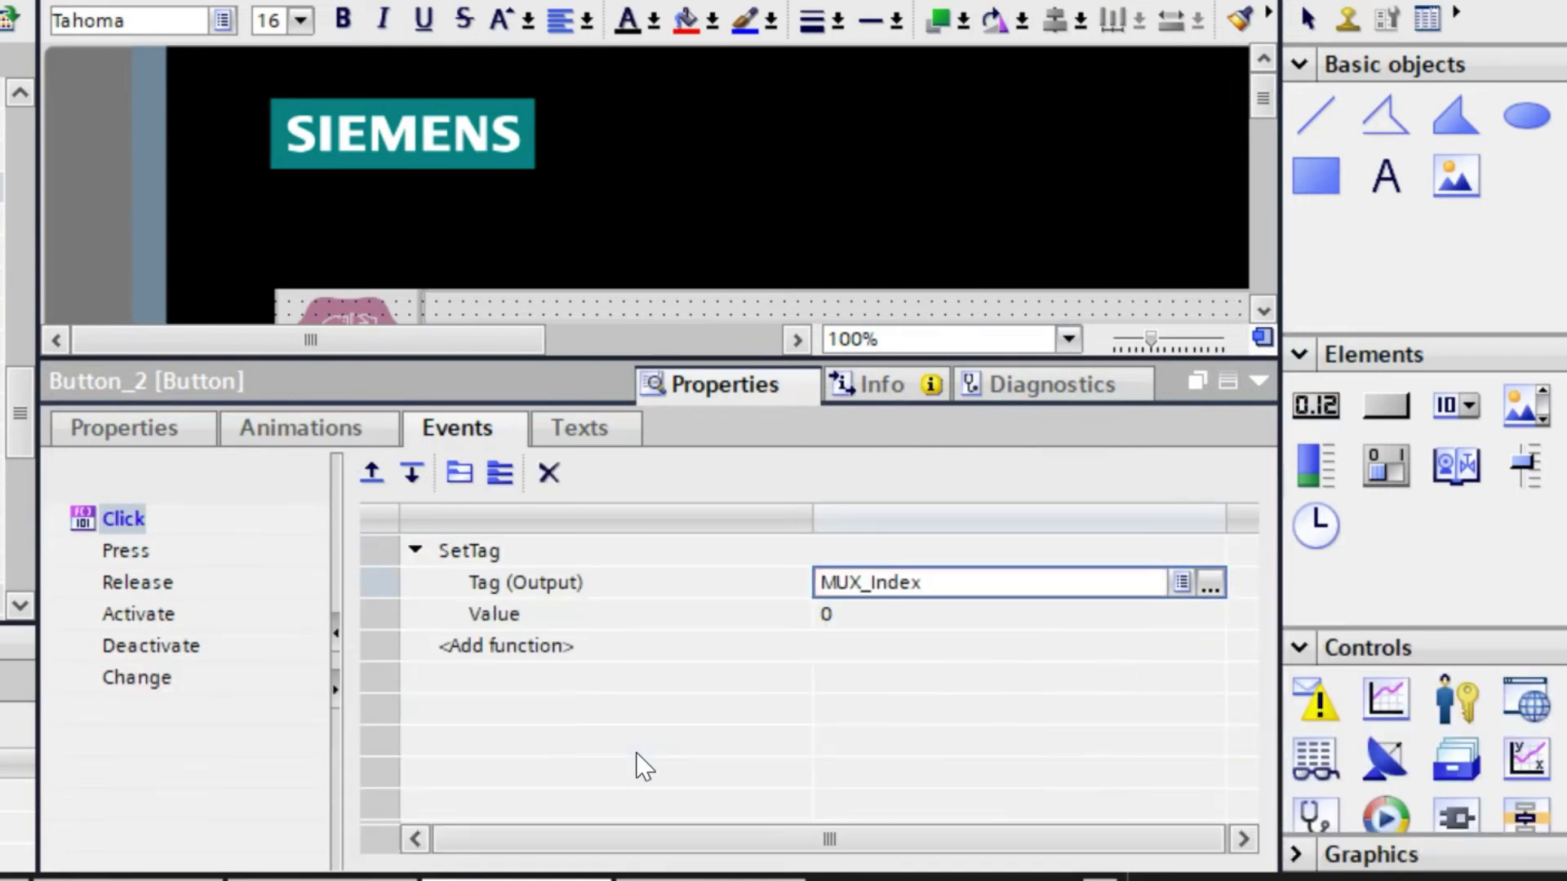
{"action": "left_click", "coordinate": [859, 613]}
{"action": "type", "text": "1"}
{"action": "key", "text": "Return"}
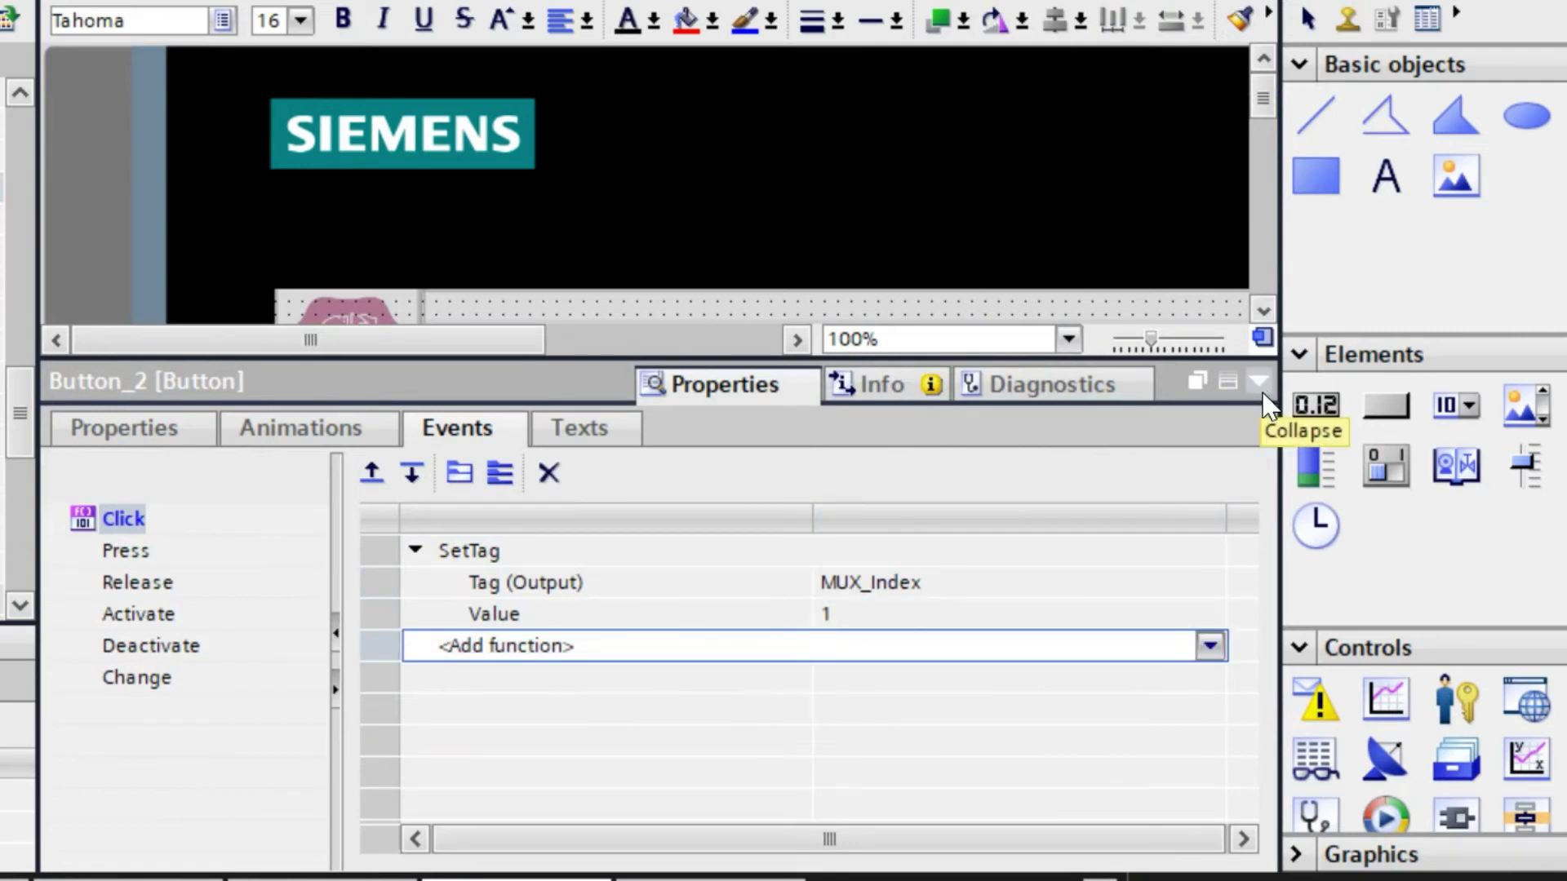
{"action": "left_click", "coordinate": [526, 621]}
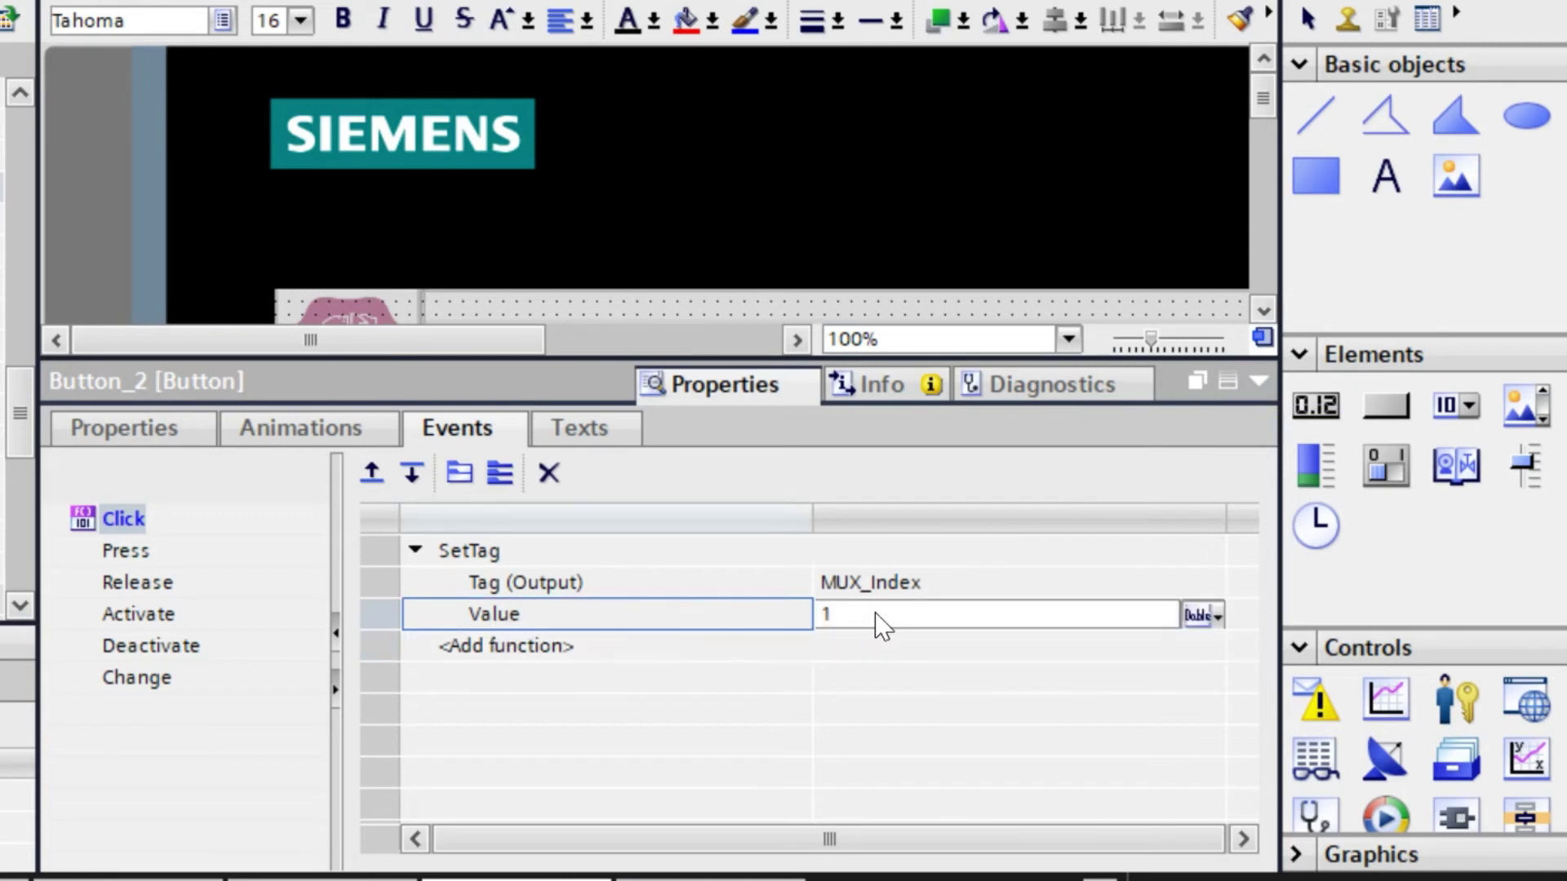
{"action": "left_click", "coordinate": [1259, 381]}
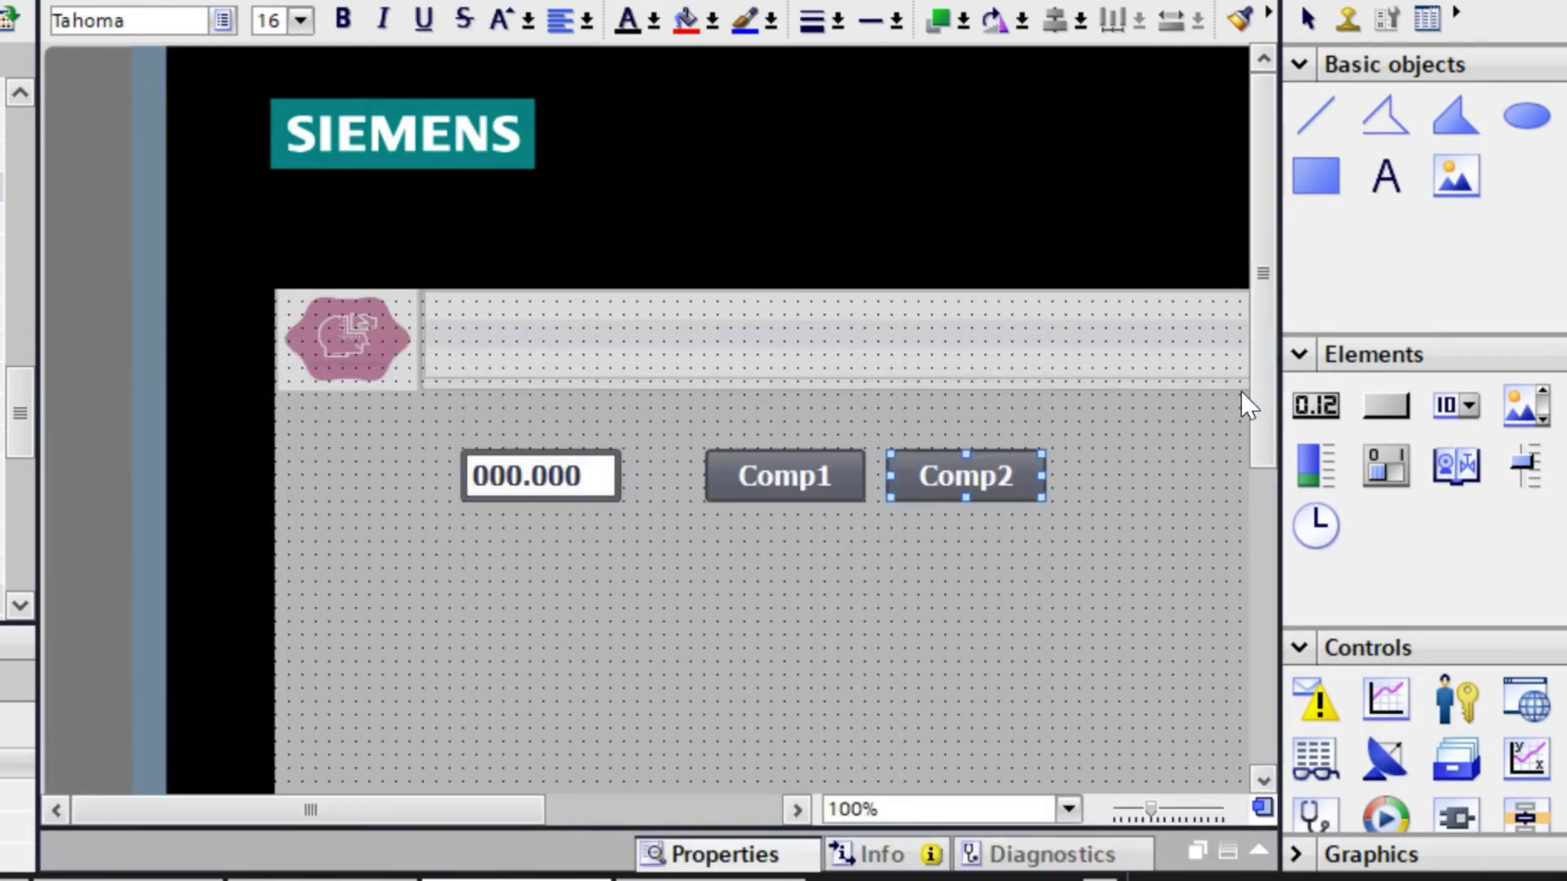
- Start the HMI_1 simulation and open Screen2 in WinCC Runtime to display the I/O field and compressor buttons
{"action": "left_click", "coordinate": [708, 623]}
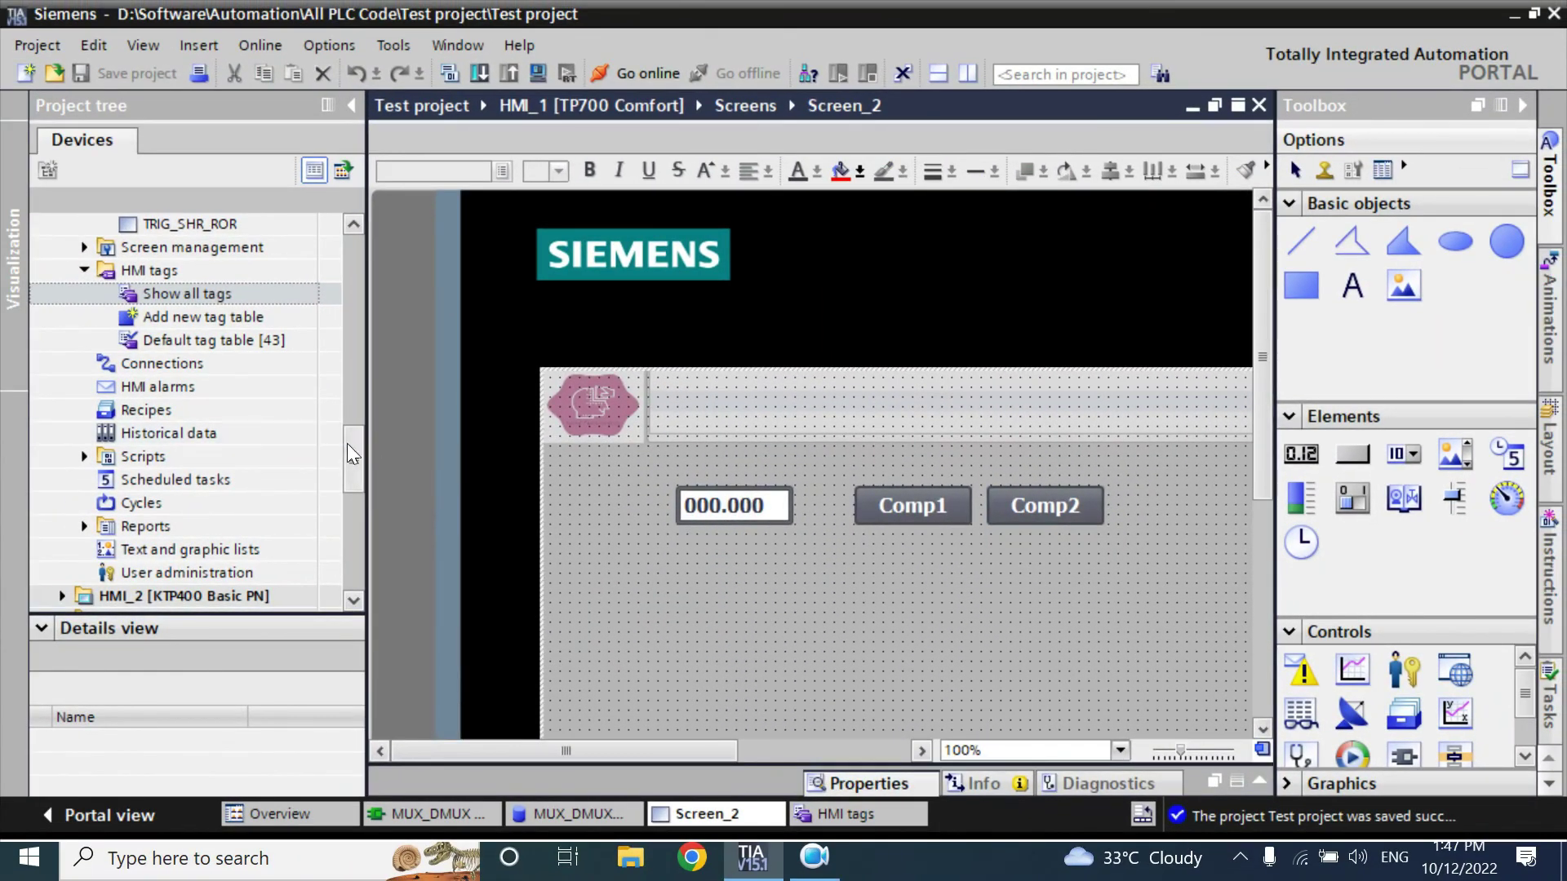
{"action": "left_click", "coordinate": [537, 72]}
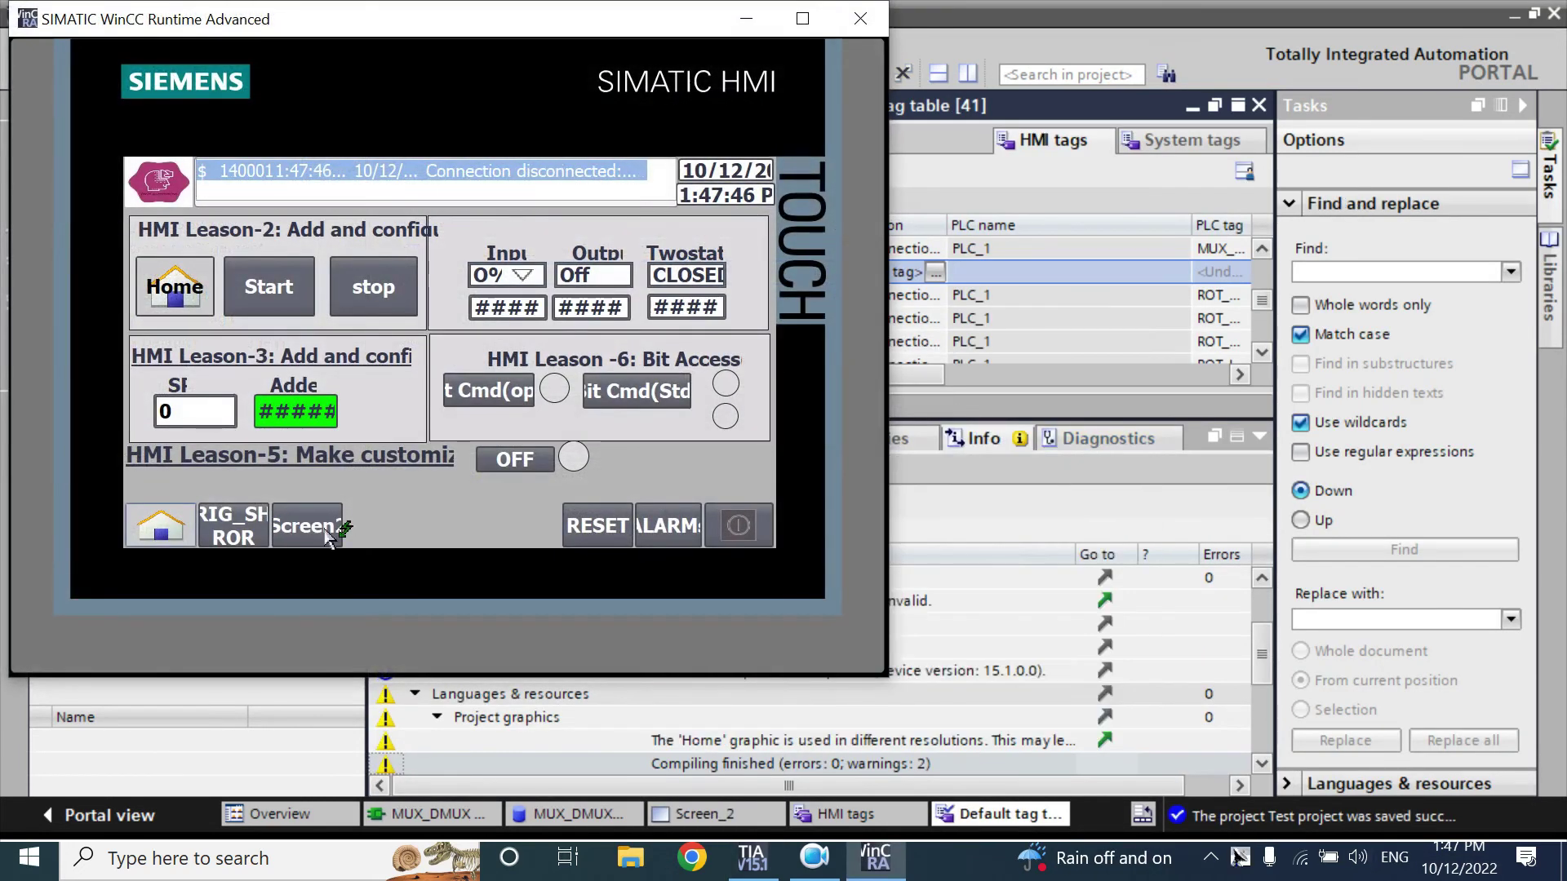
{"action": "left_click", "coordinate": [315, 539]}
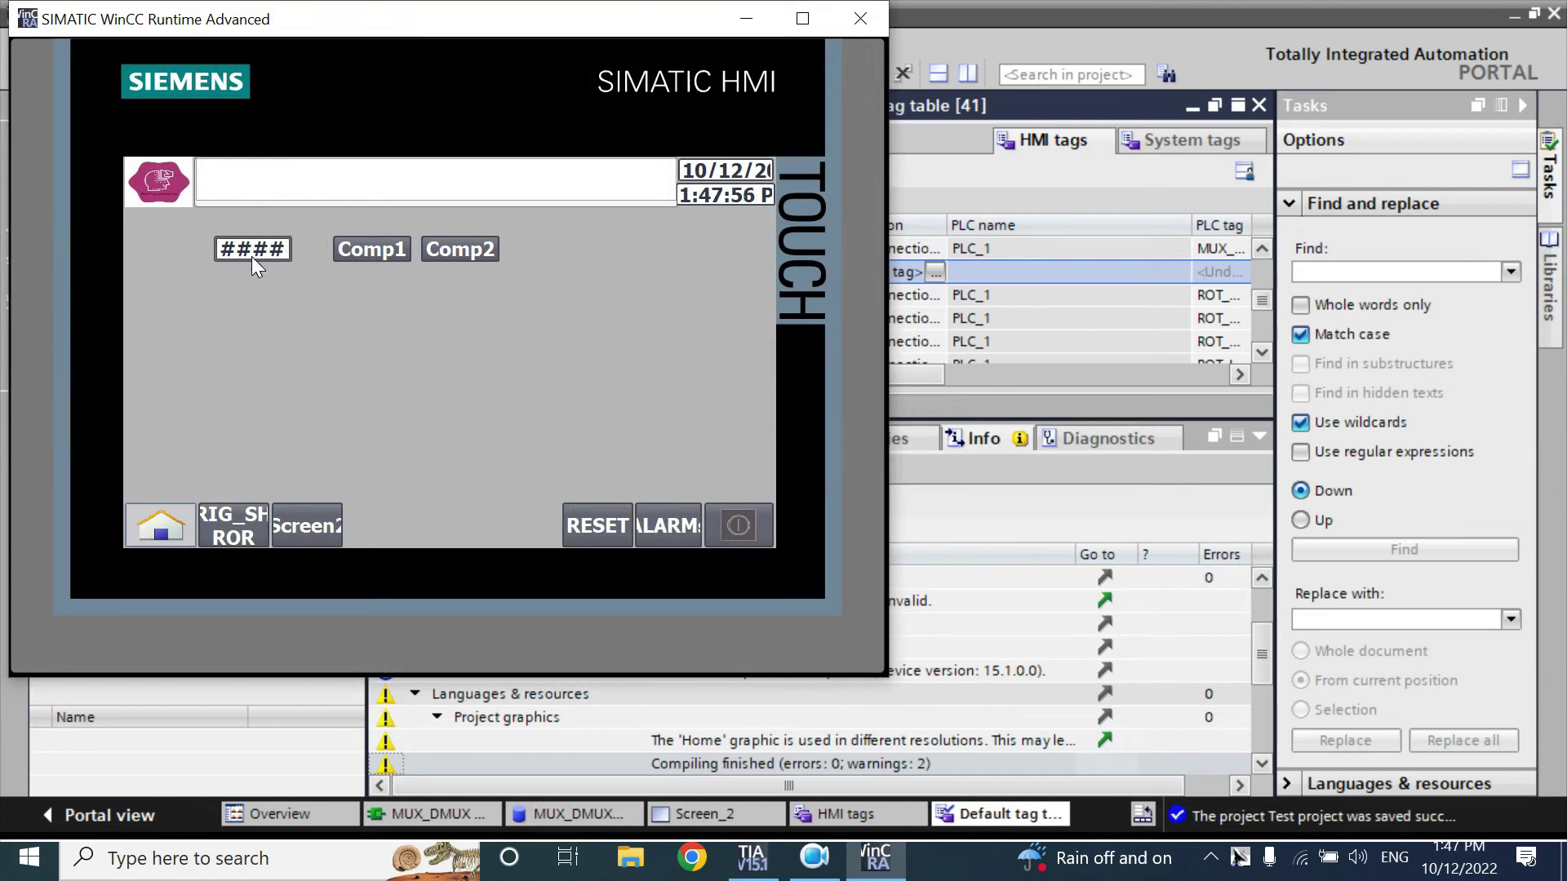
- Move the runtime window aside, acknowledge the PowerTags notice and return to the project in TIA Portal
{"action": "left_click_drag", "start_coordinate": [349, 27], "coordinate": [995, 156]}
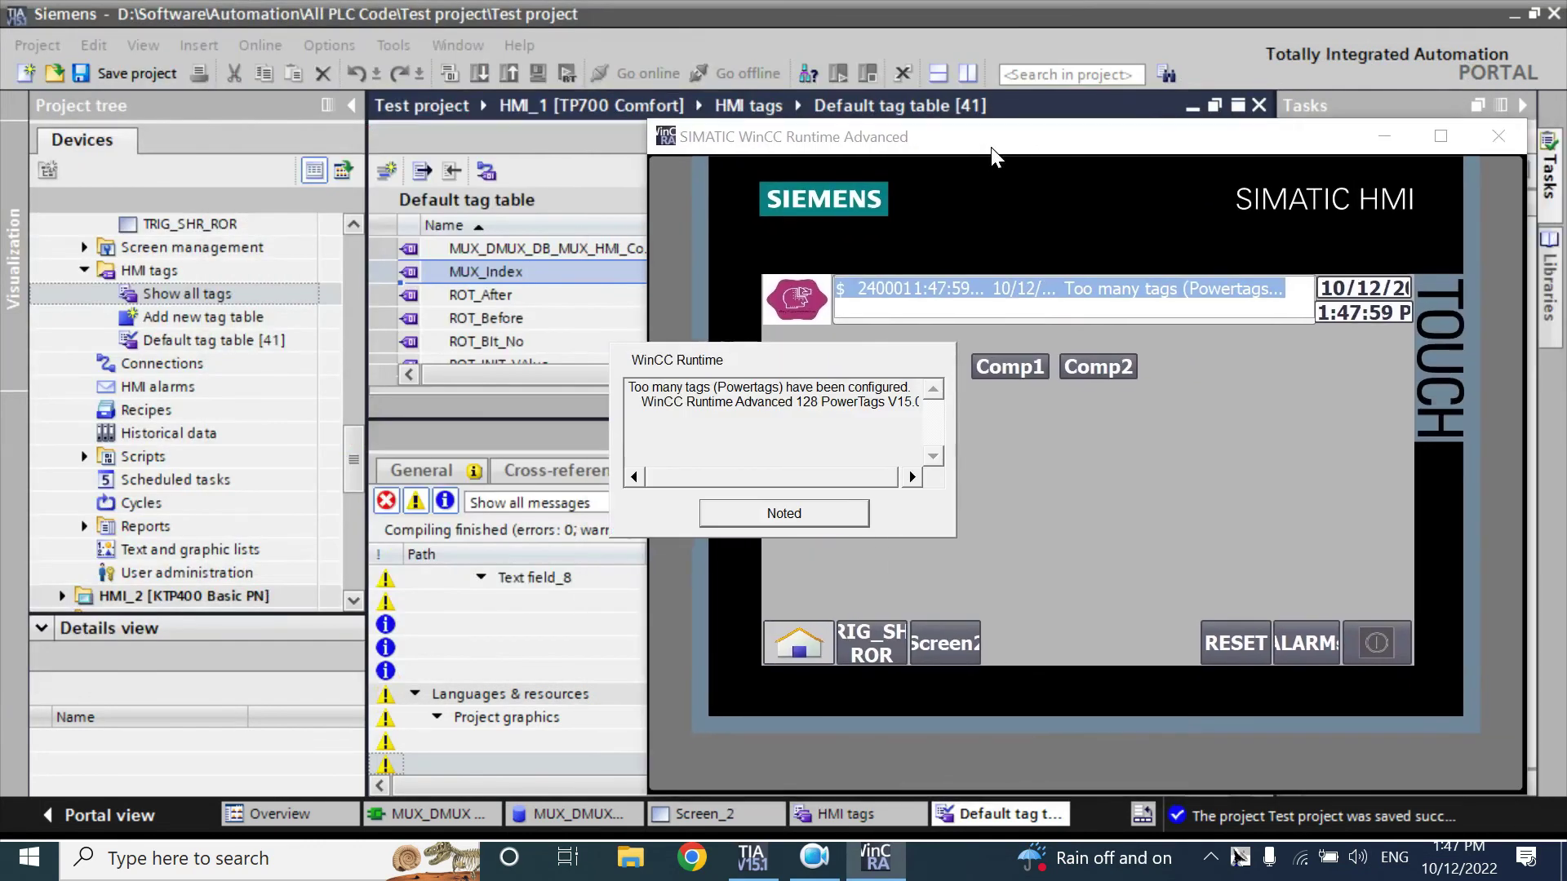
{"action": "left_click", "coordinate": [811, 514]}
{"action": "left_click", "coordinate": [371, 477]}
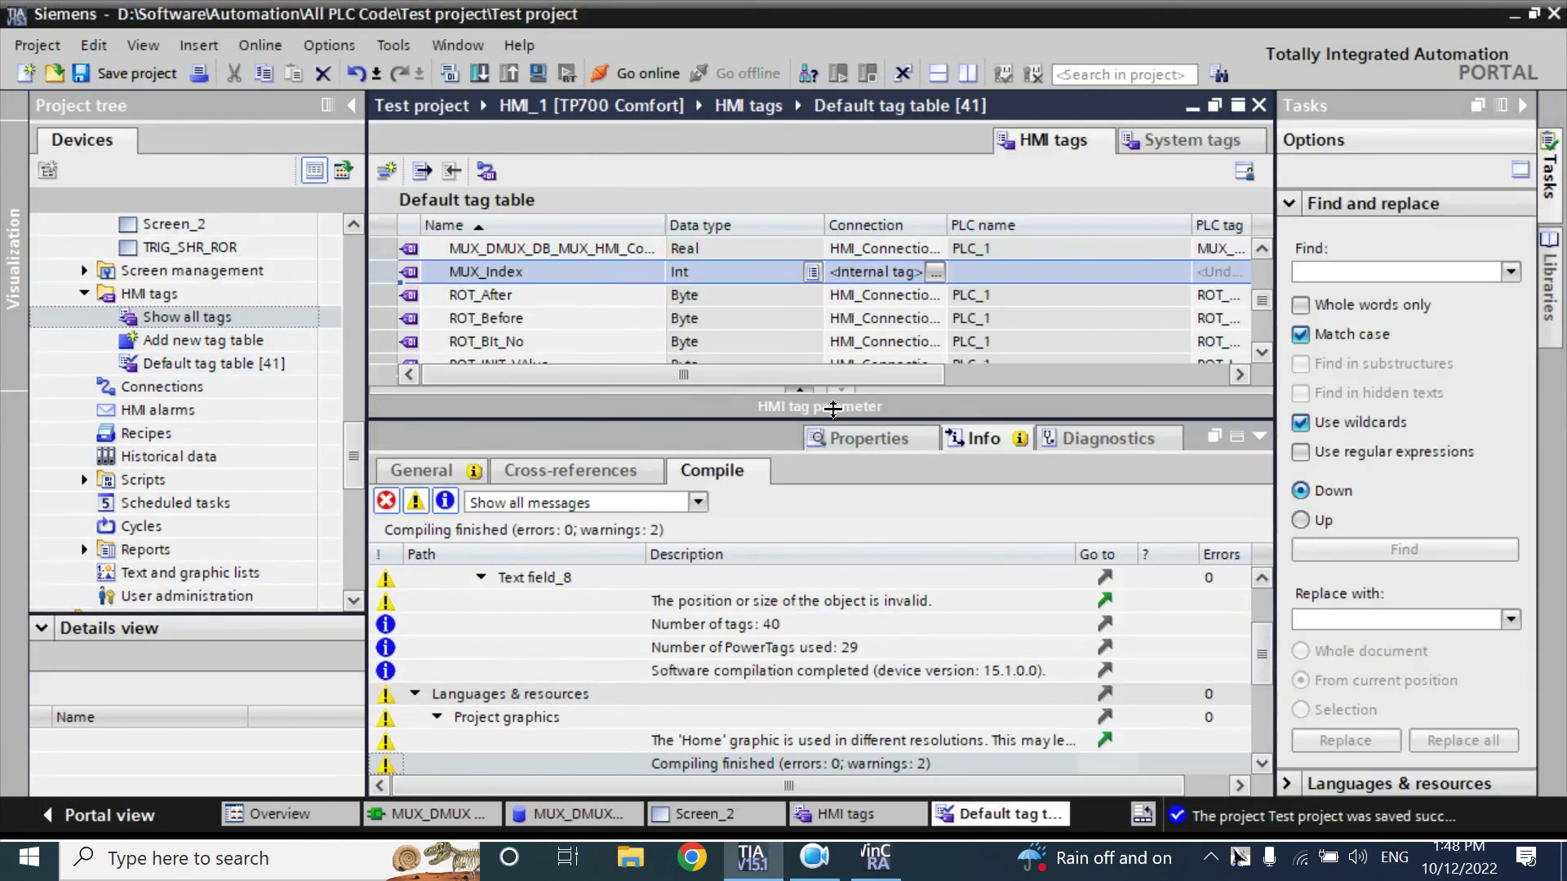
- Start the simulation of PLC_1, search for the simulated device on PN/IE_2, and load the PLC program into it
{"action": "left_click_drag", "start_coordinate": [352, 445], "coordinate": [336, 242]}
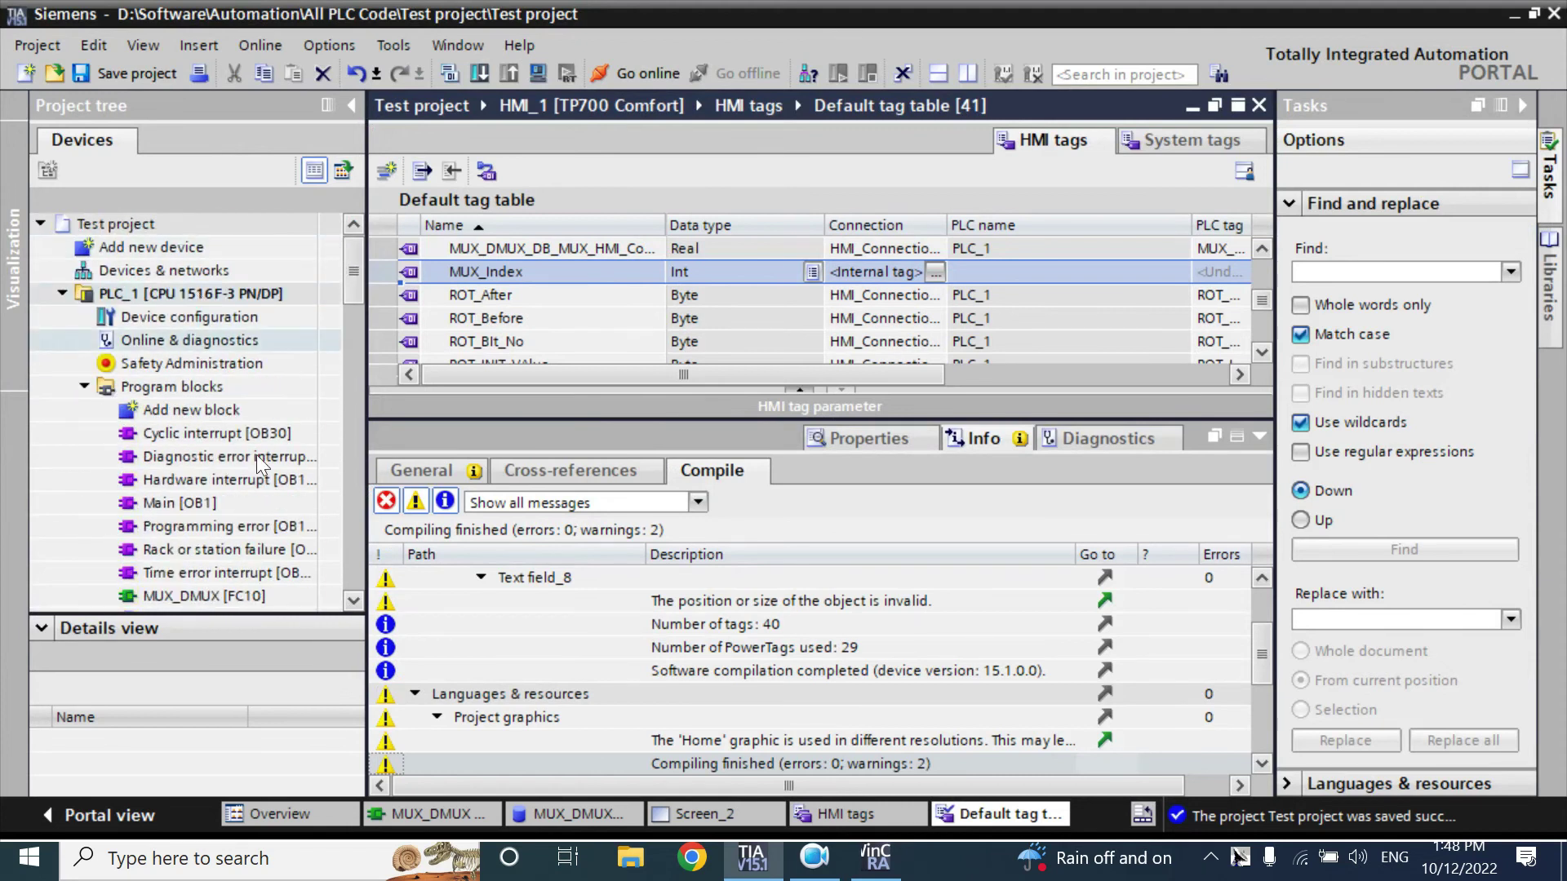
{"action": "left_click", "coordinate": [192, 287]}
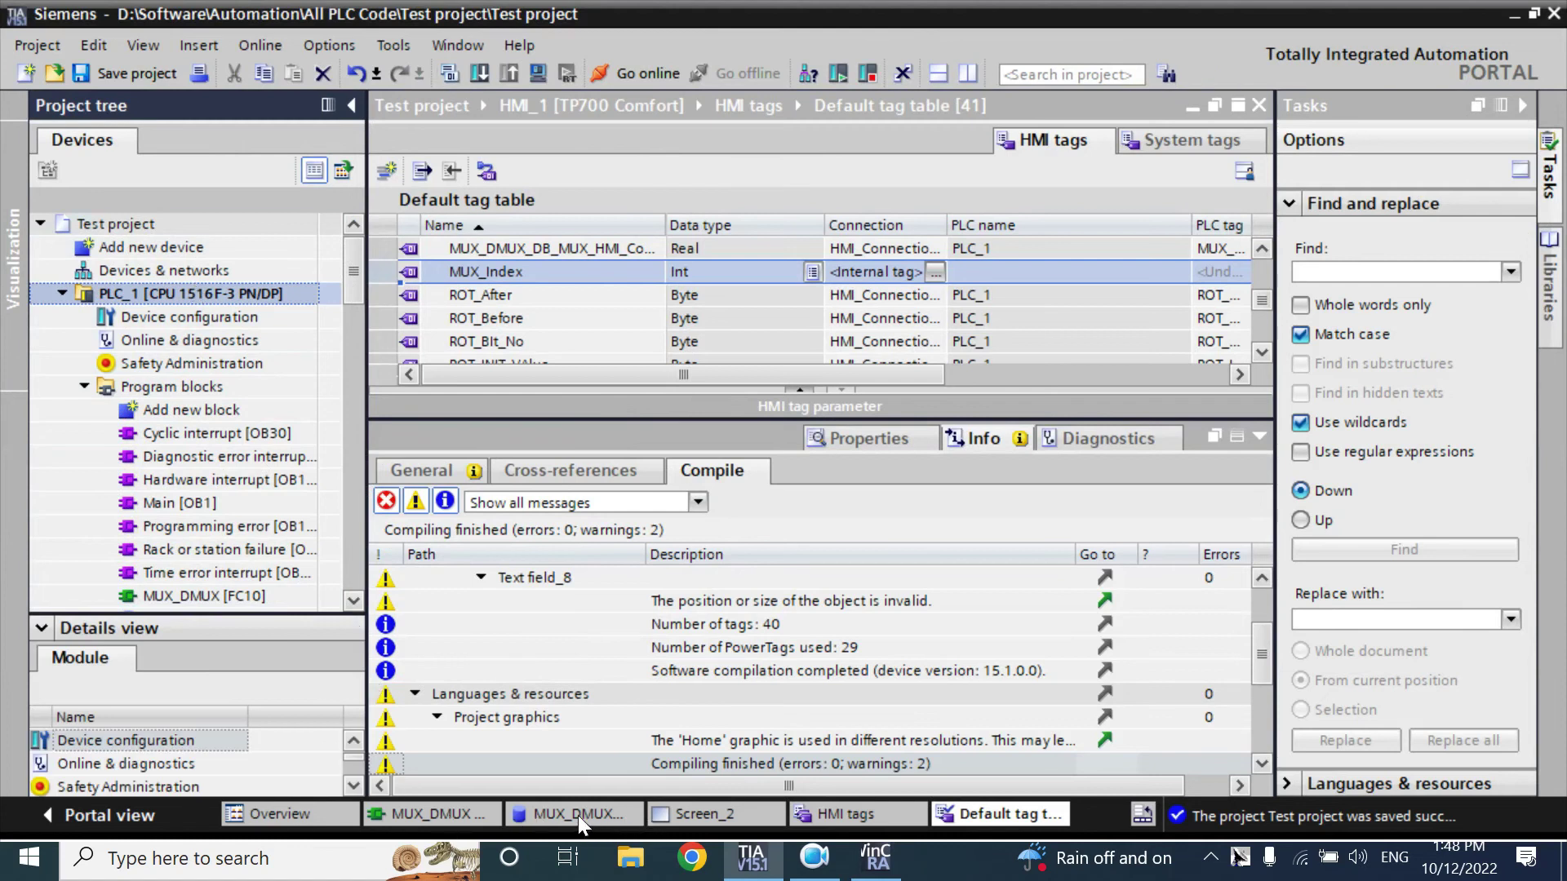
{"action": "left_click", "coordinate": [550, 811]}
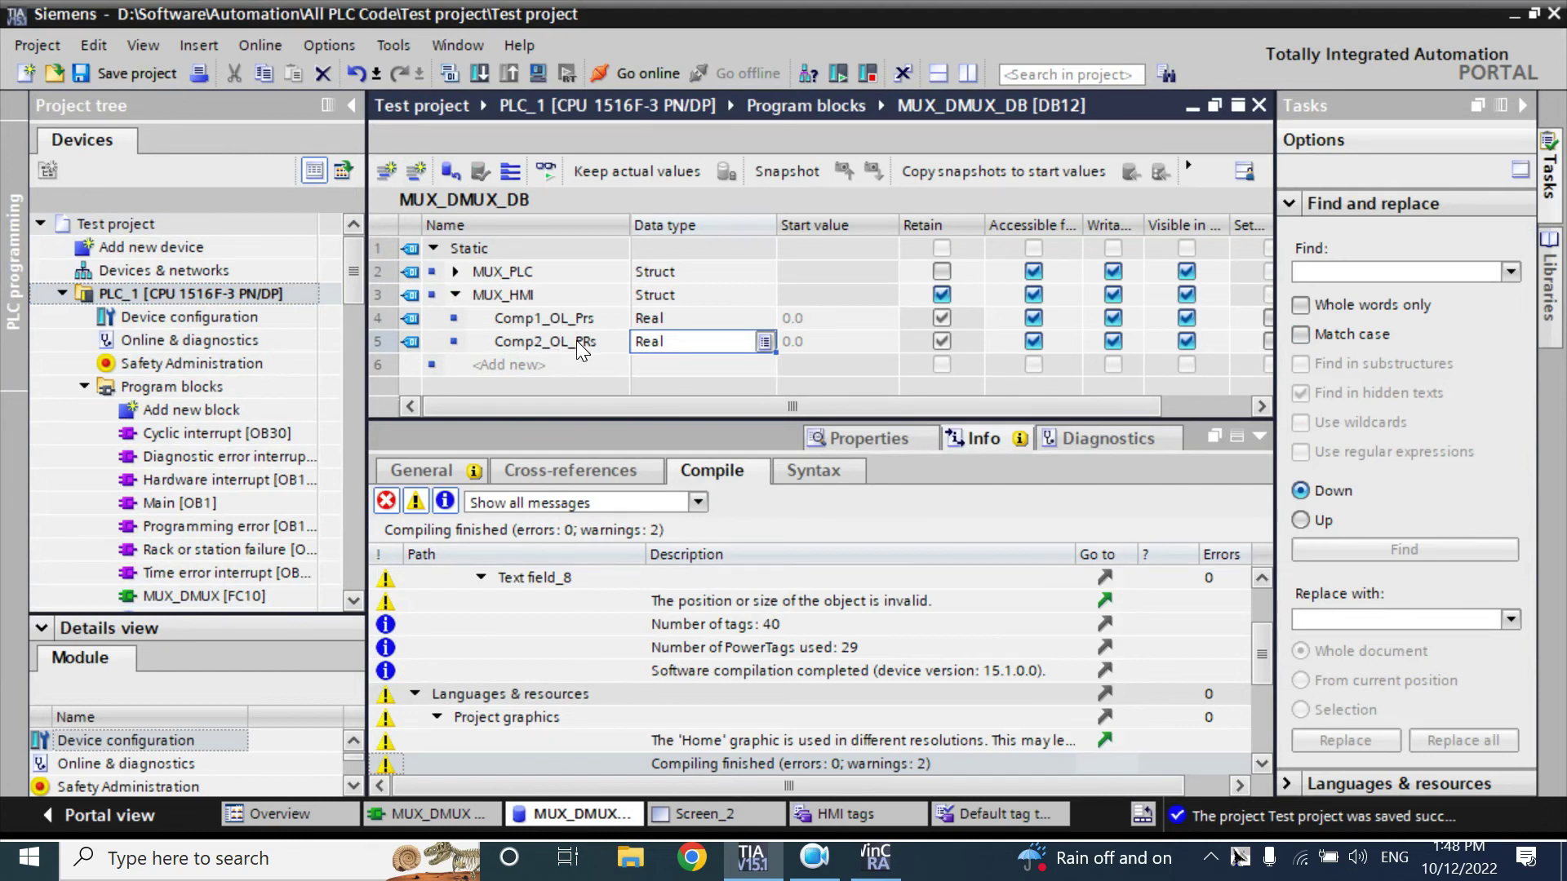
{"action": "left_click", "coordinate": [537, 73]}
{"action": "left_click", "coordinate": [843, 490]}
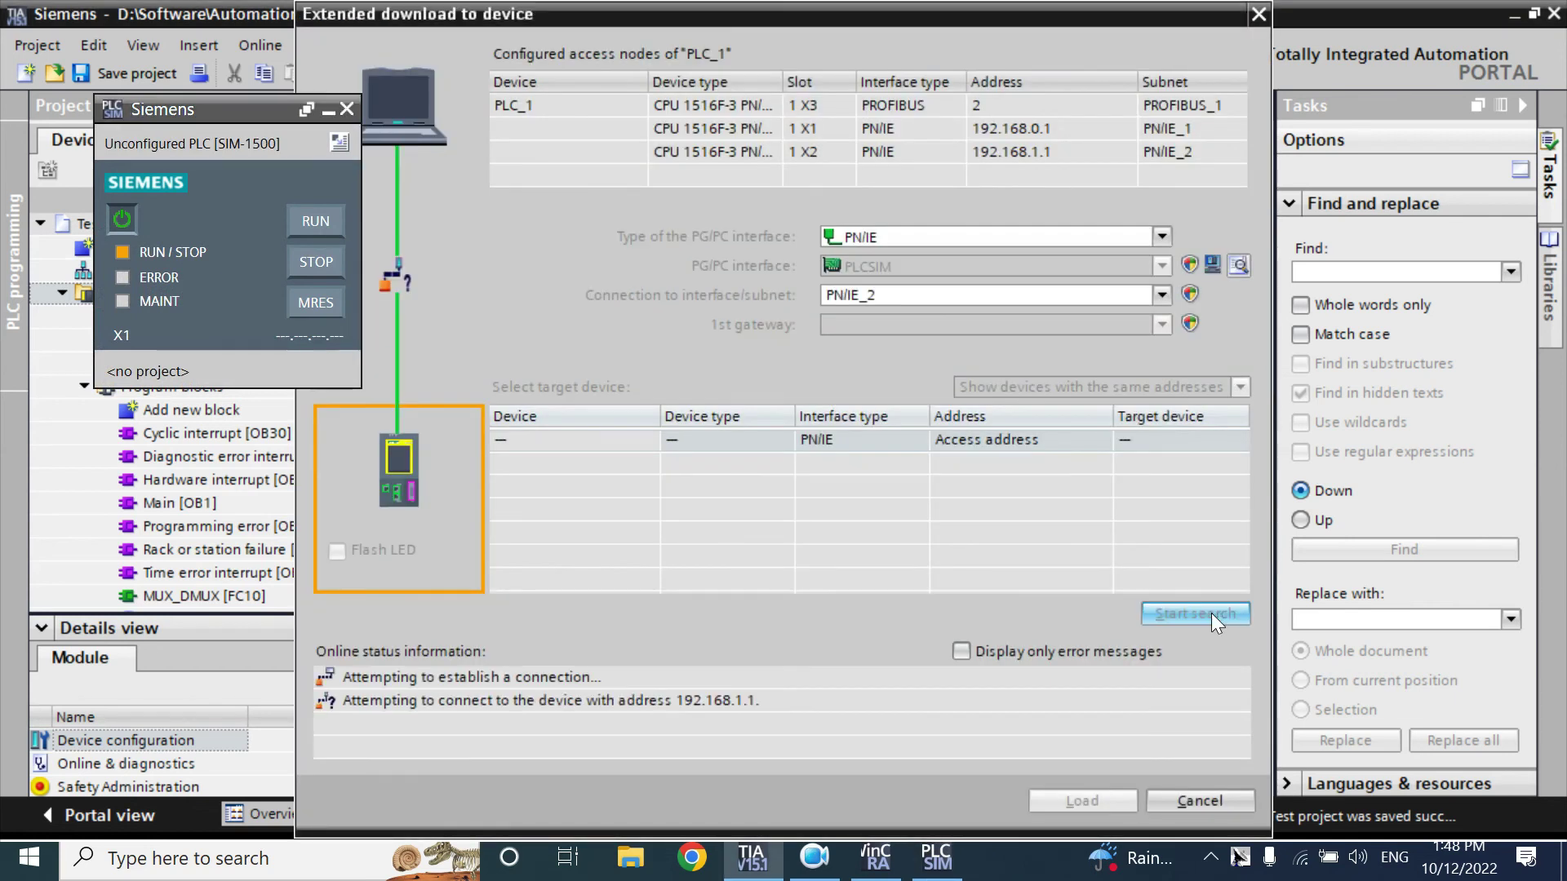
{"action": "left_click", "coordinate": [1211, 614]}
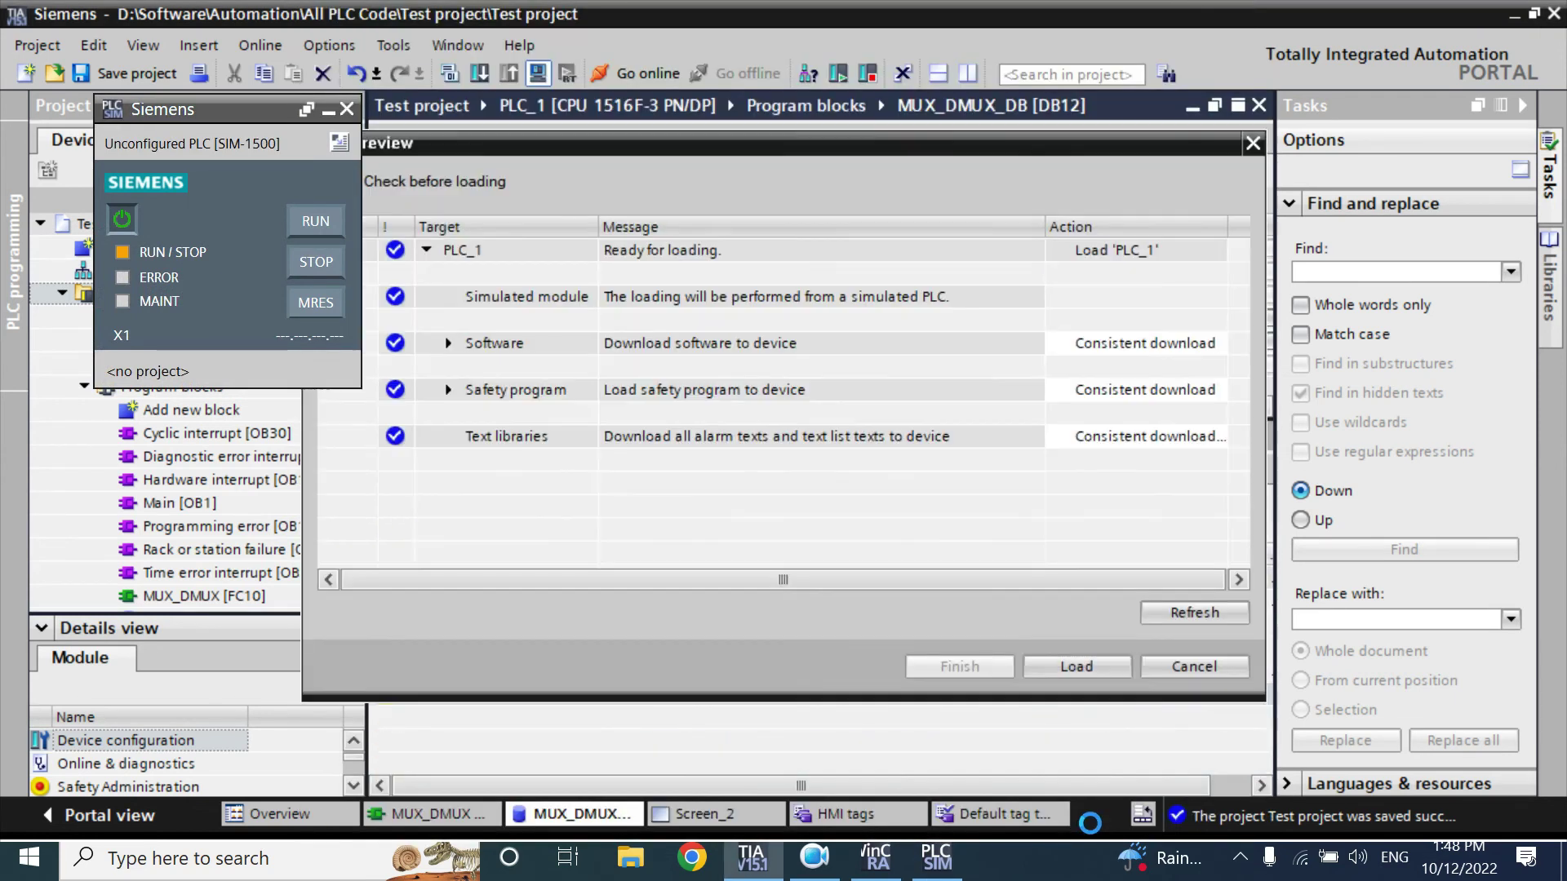
{"action": "left_click", "coordinate": [1077, 661]}
{"action": "left_click", "coordinate": [930, 661]}
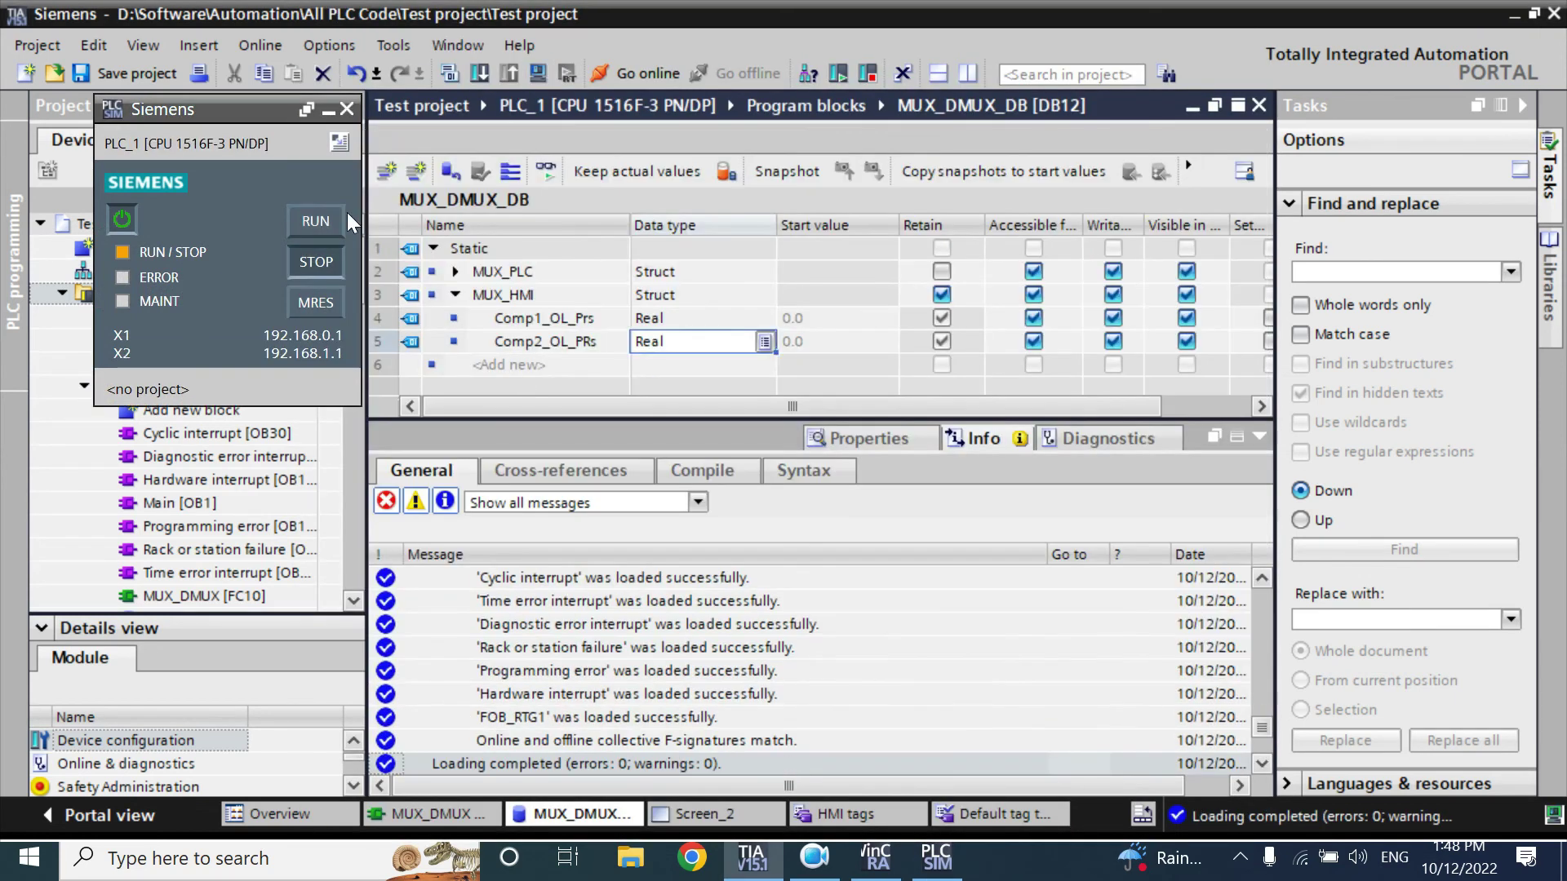
- Minimize the simulator, collapse the inspector area, and monitor the live values of MUX_DMUX_DB
{"action": "left_click", "coordinate": [326, 111]}
{"action": "left_click", "coordinate": [1259, 438]}
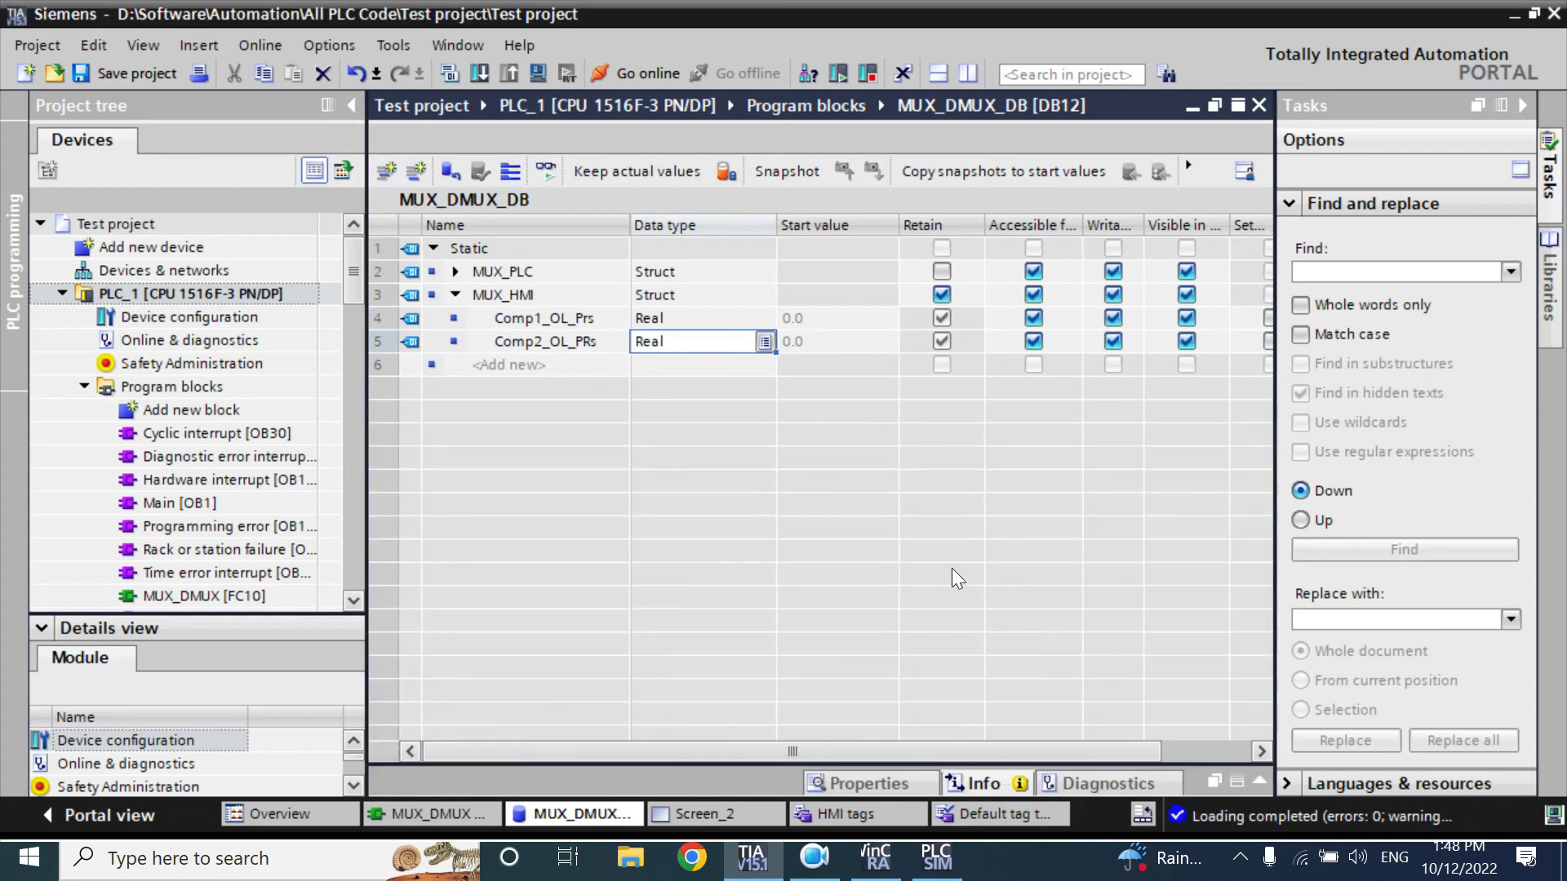
{"action": "left_click", "coordinate": [544, 172]}
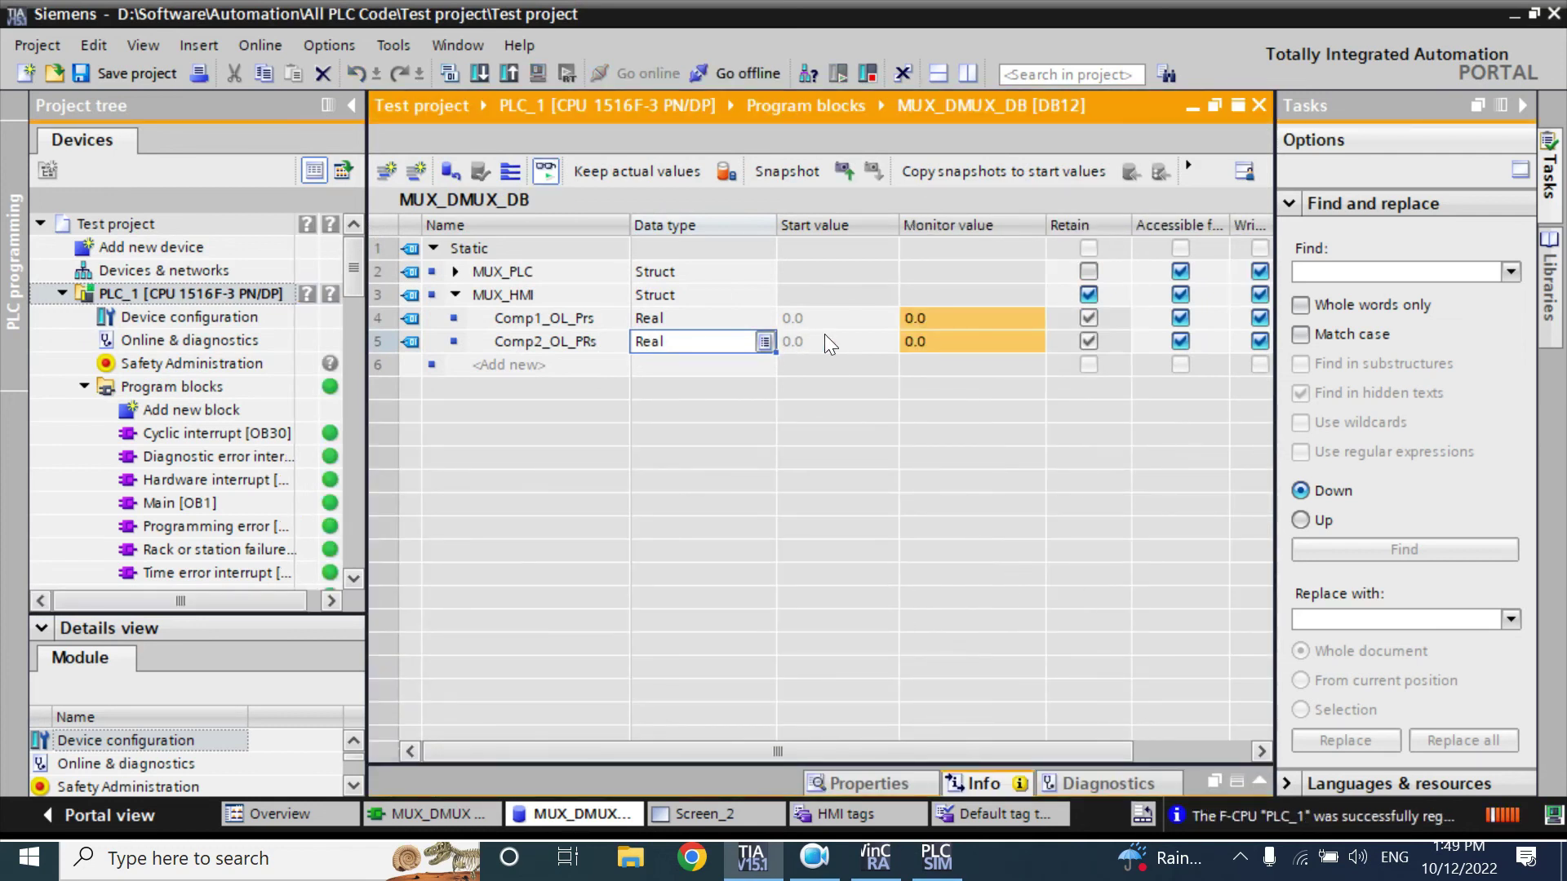
- Collapse the side panes, narrow the data type and start value columns, and place the WinCC Runtime window beside the monitored values
{"action": "left_click", "coordinate": [877, 857]}
{"action": "left_click_drag", "start_coordinate": [963, 145], "coordinate": [526, 402]}
{"action": "left_click", "coordinate": [354, 101]}
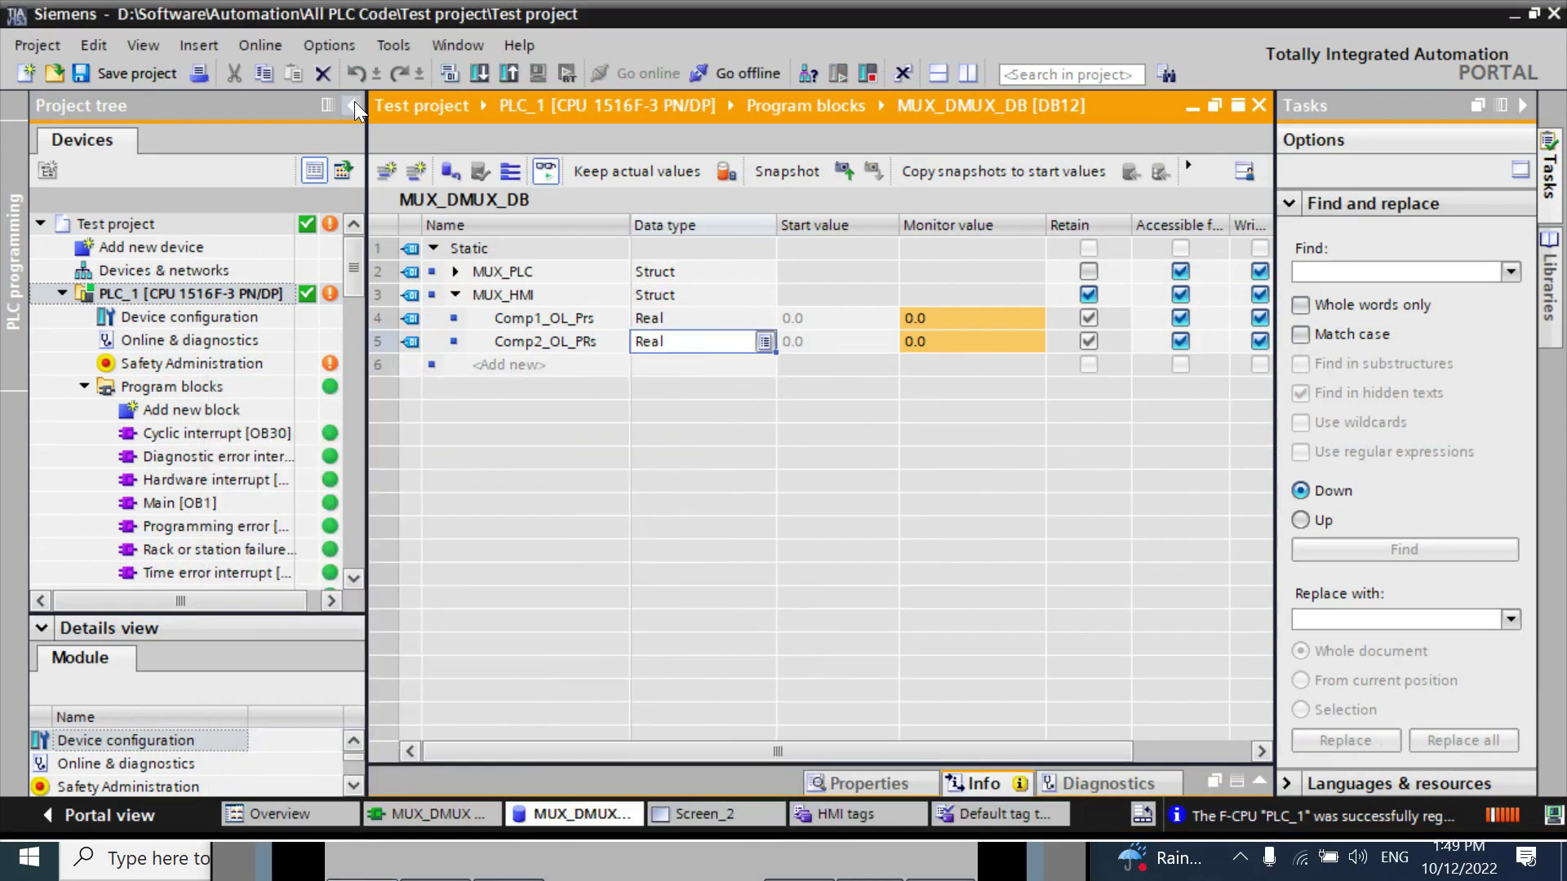
{"action": "left_click", "coordinate": [352, 104]}
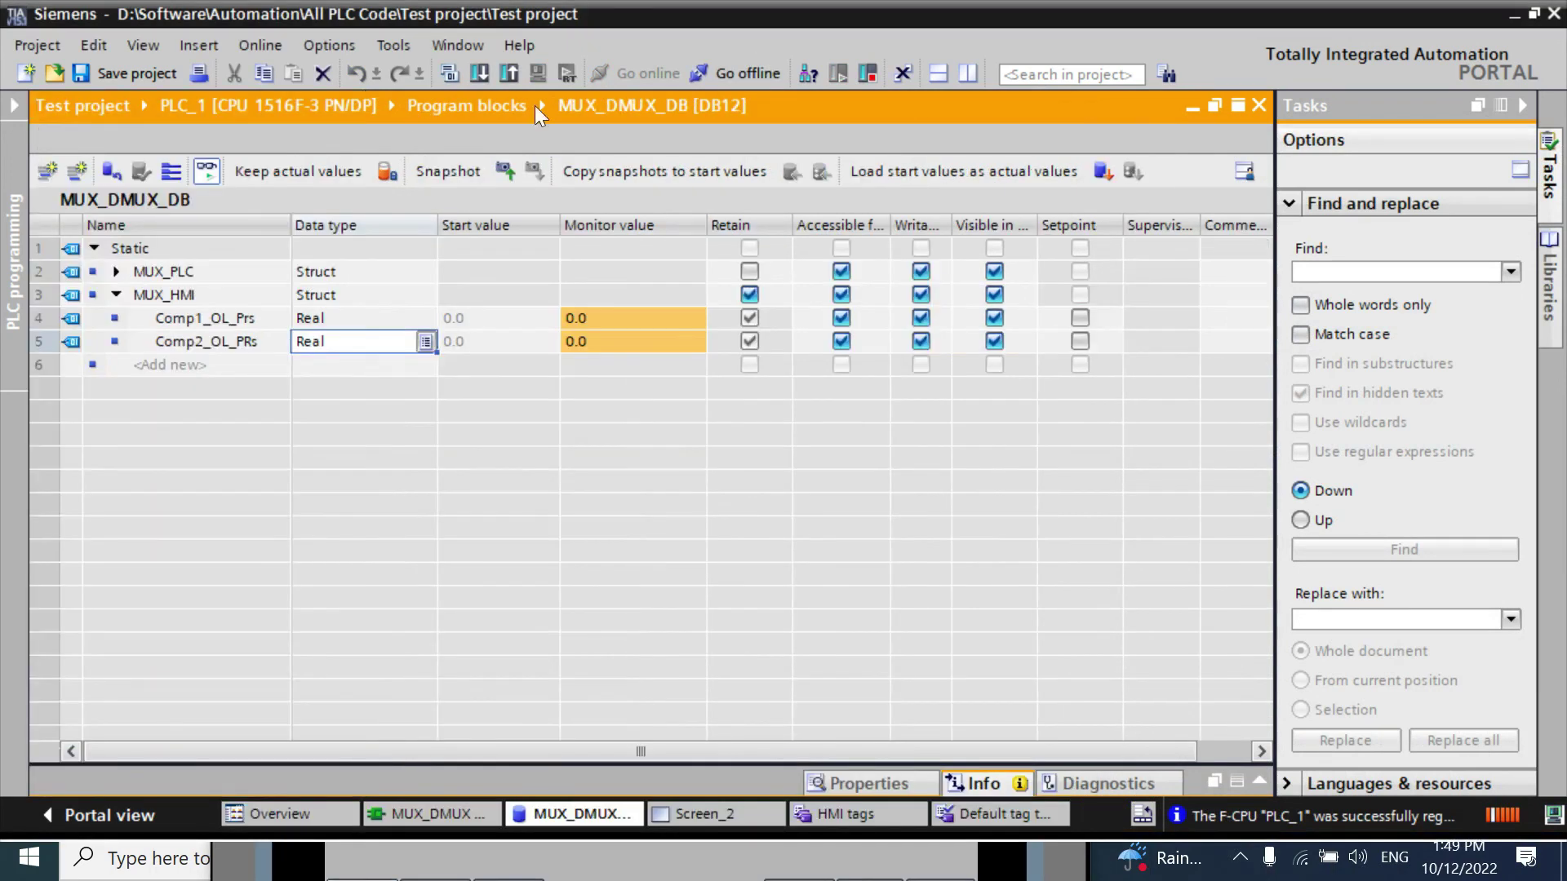
{"action": "left_click", "coordinate": [1518, 105]}
{"action": "left_click_drag", "start_coordinate": [438, 225], "coordinate": [291, 207]}
{"action": "left_click_drag", "start_coordinate": [440, 226], "coordinate": [373, 237]}
{"action": "left_click", "coordinate": [1012, 868]}
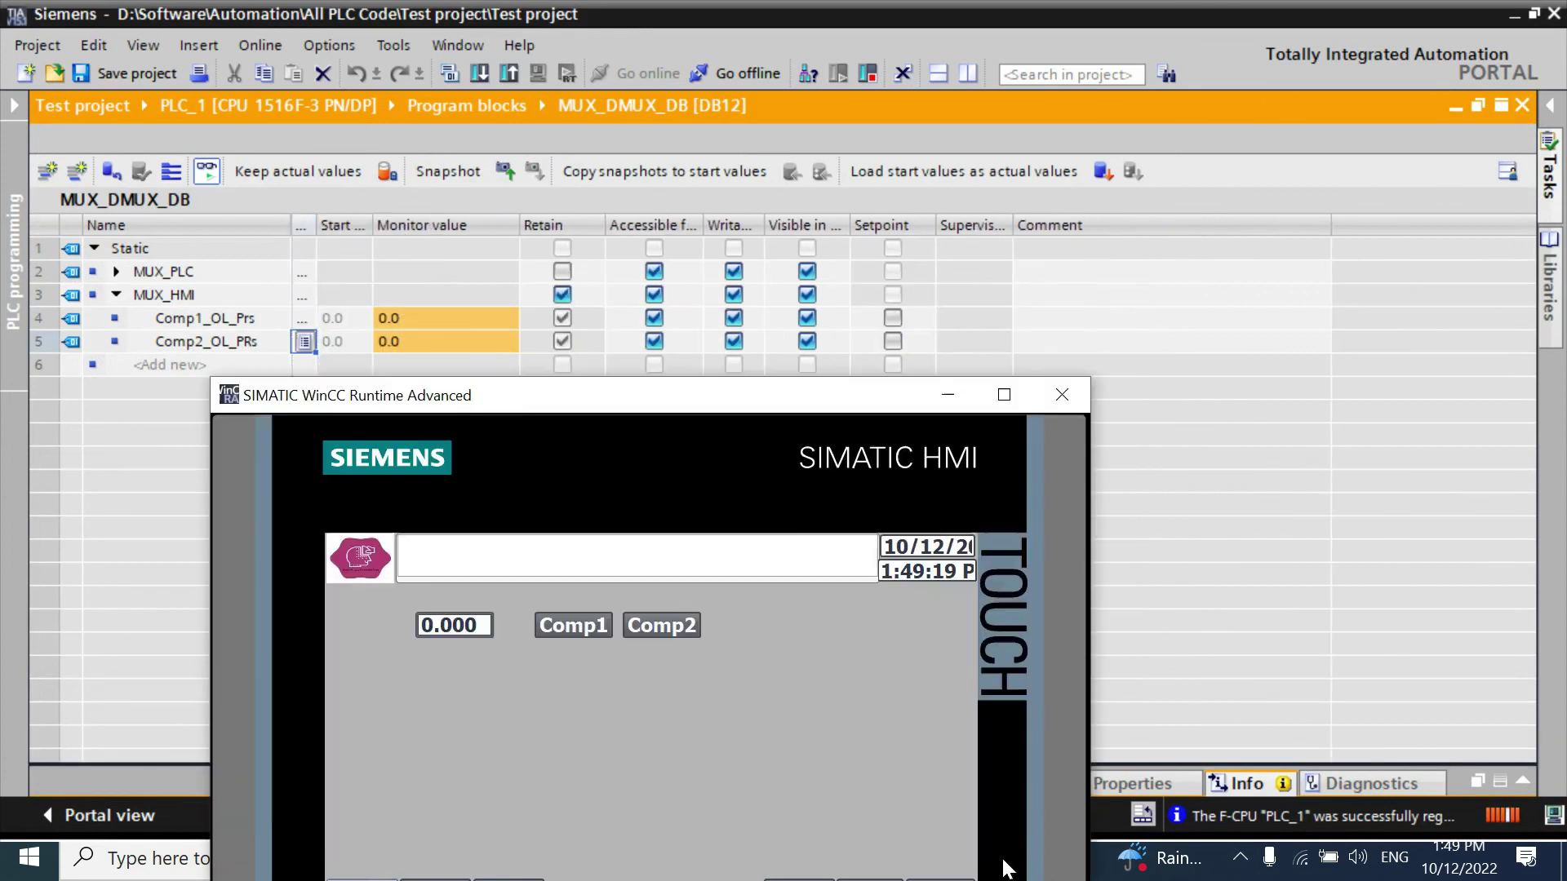
{"action": "left_click_drag", "start_coordinate": [787, 412], "coordinate": [1001, 114]}
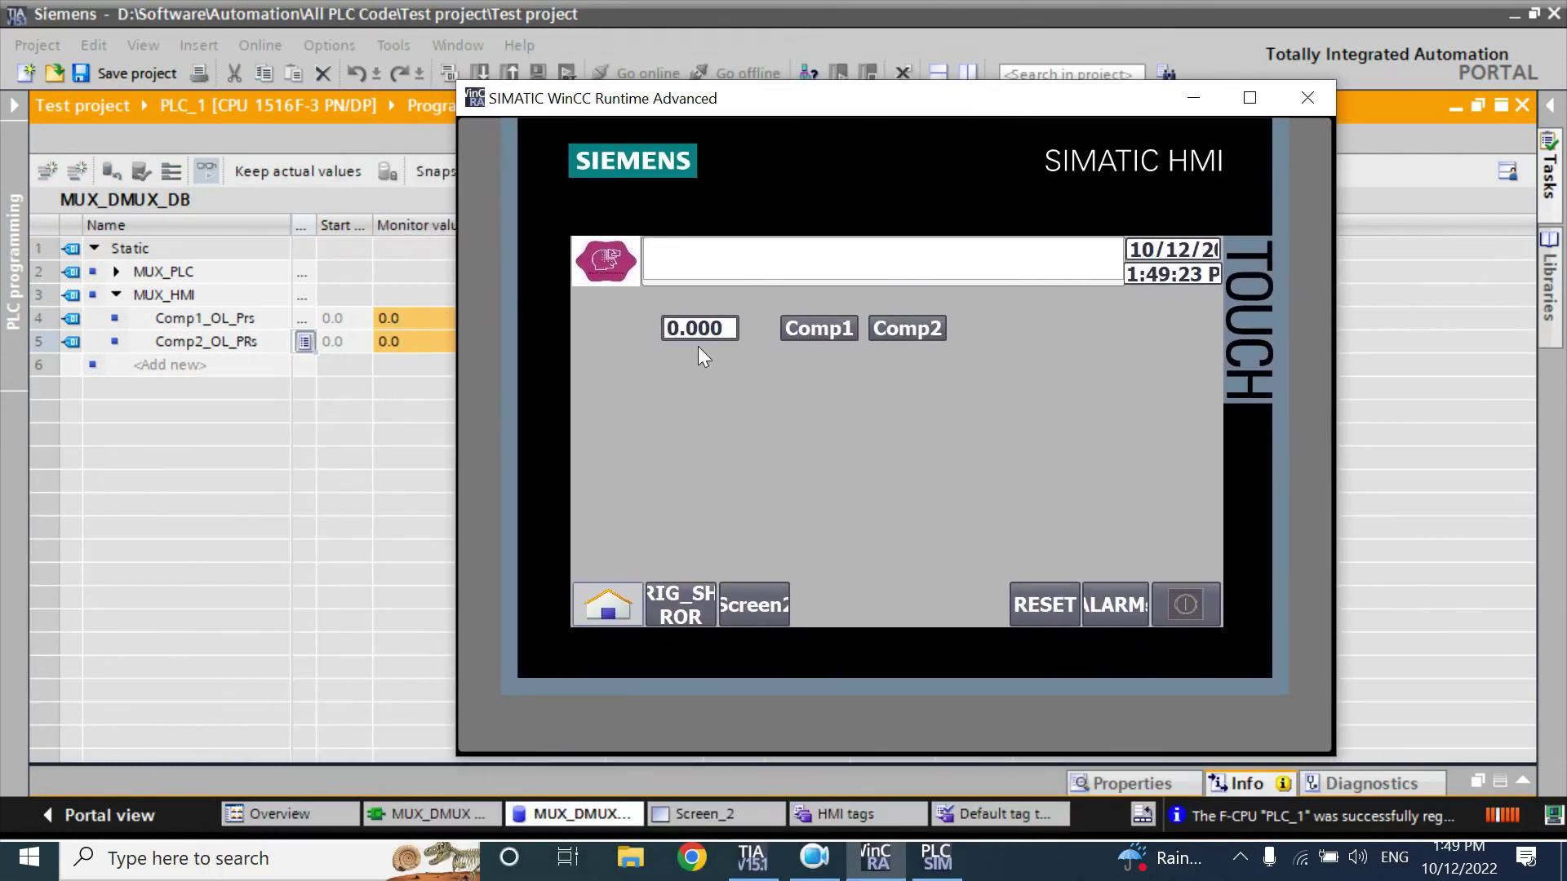
- Modify the monitored value of Comp1_OL_Prs in MUX_DMUX_DB to 5.6
{"action": "double_click", "coordinate": [403, 312]}
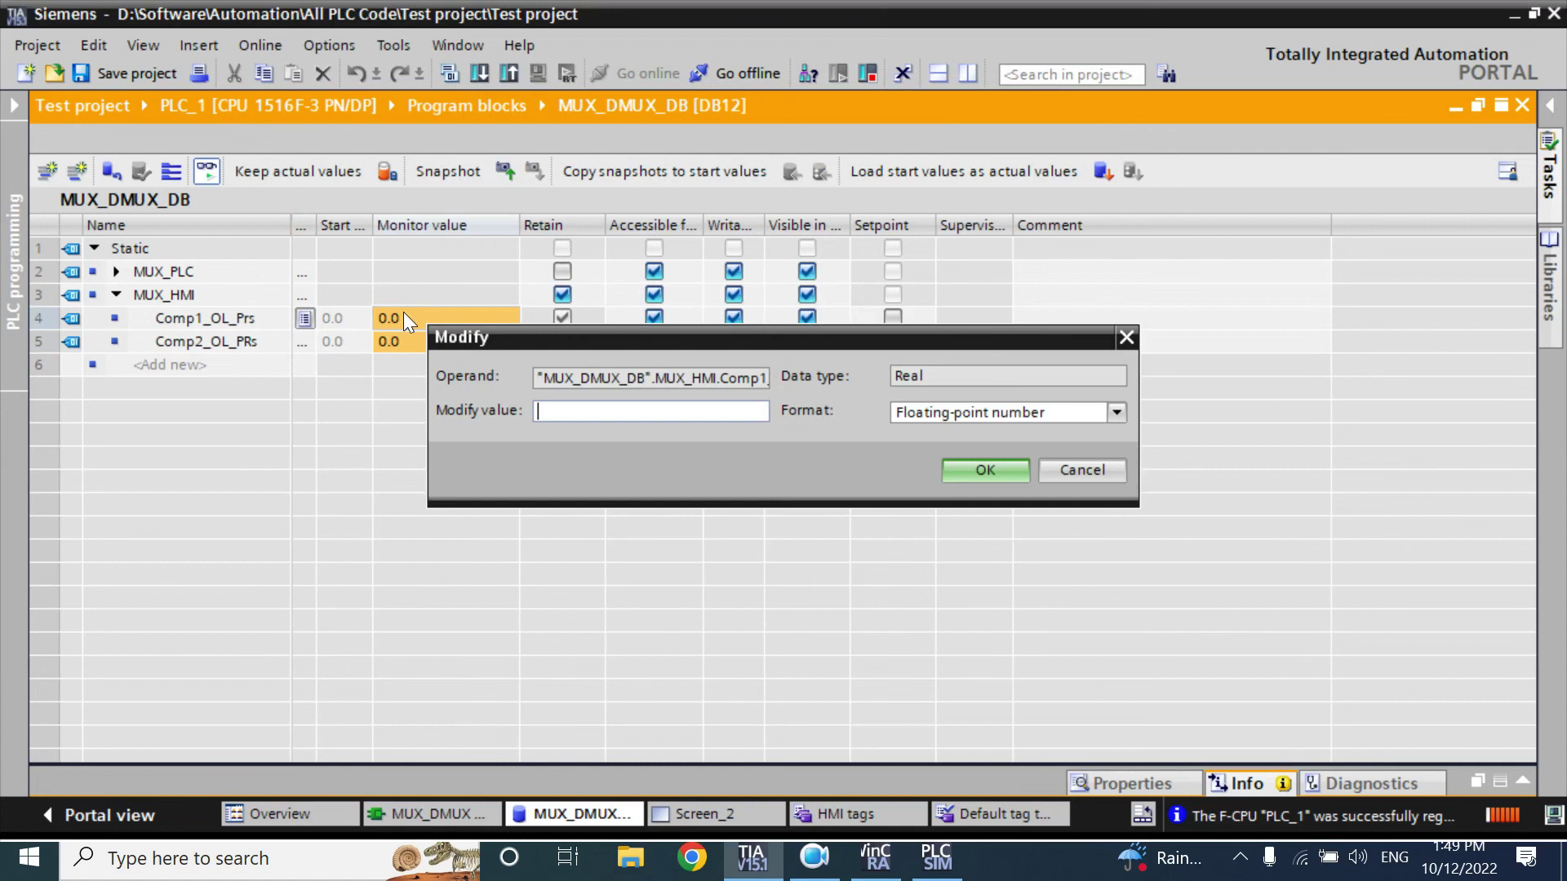
{"action": "type", "text": "5.6"}
{"action": "key", "text": "Return"}
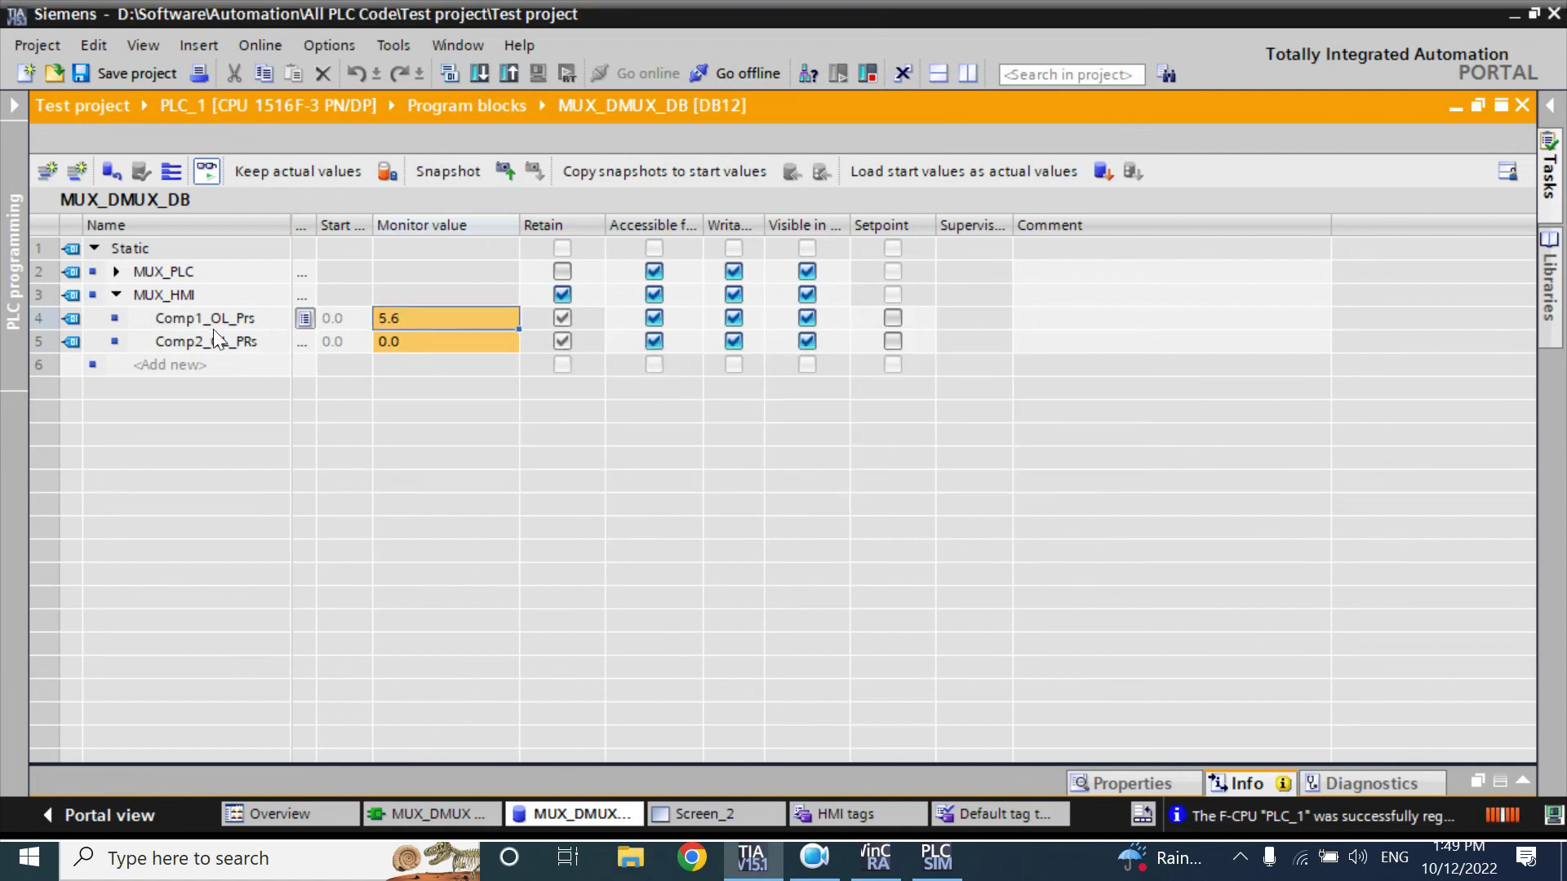
{"action": "double_click", "coordinate": [410, 323]}
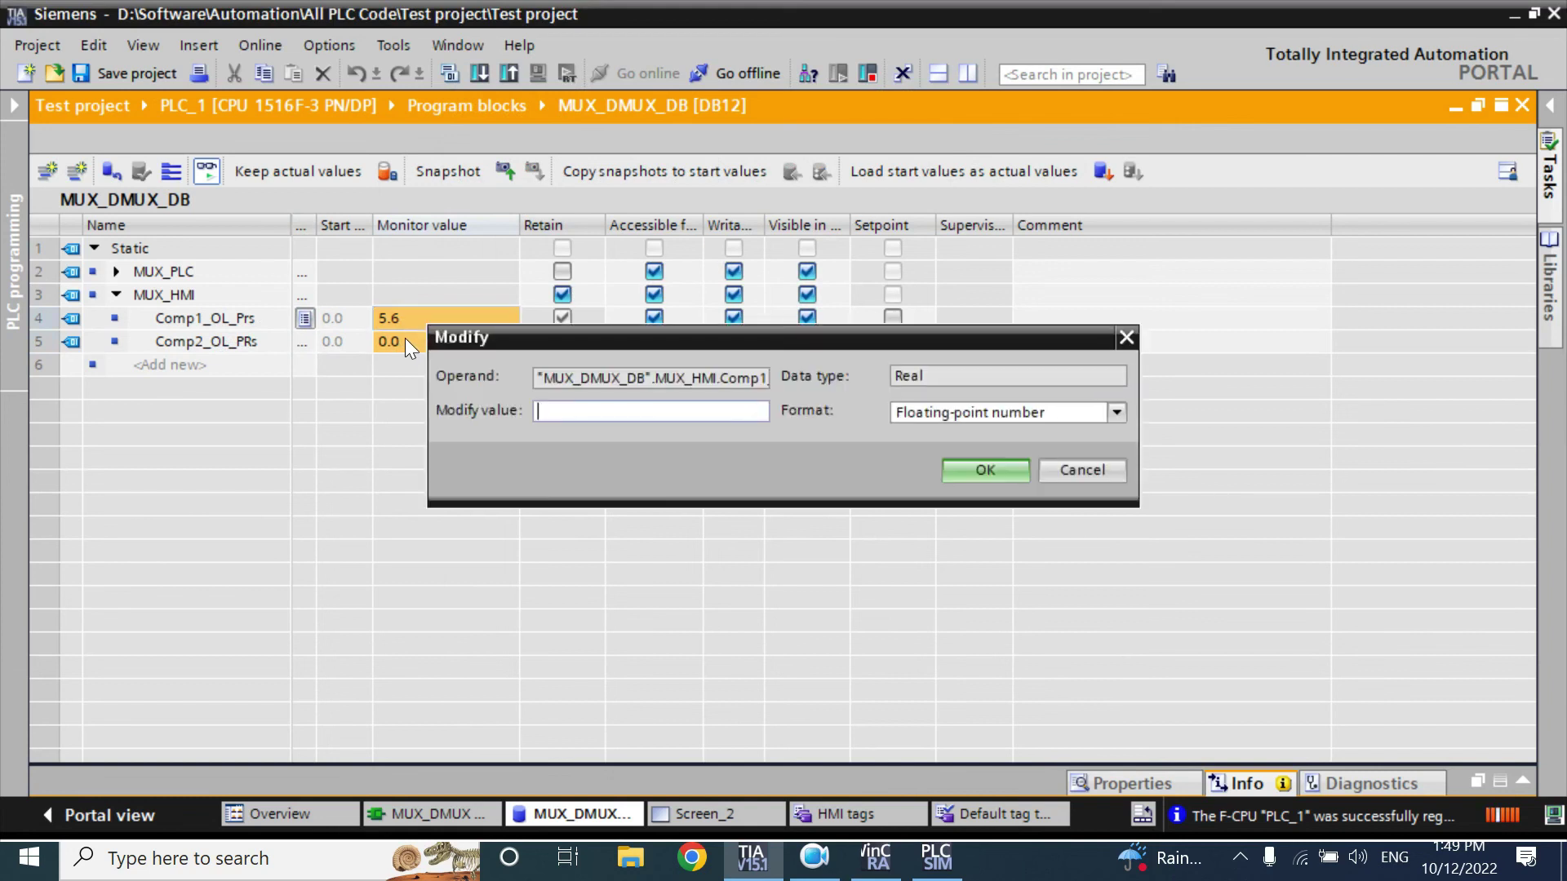
{"action": "left_click", "coordinate": [1050, 467]}
- Modify the monitored value of Comp2_OL_PRs in MUX_DMUX_DB to 6.0
{"action": "double_click", "coordinate": [485, 342]}
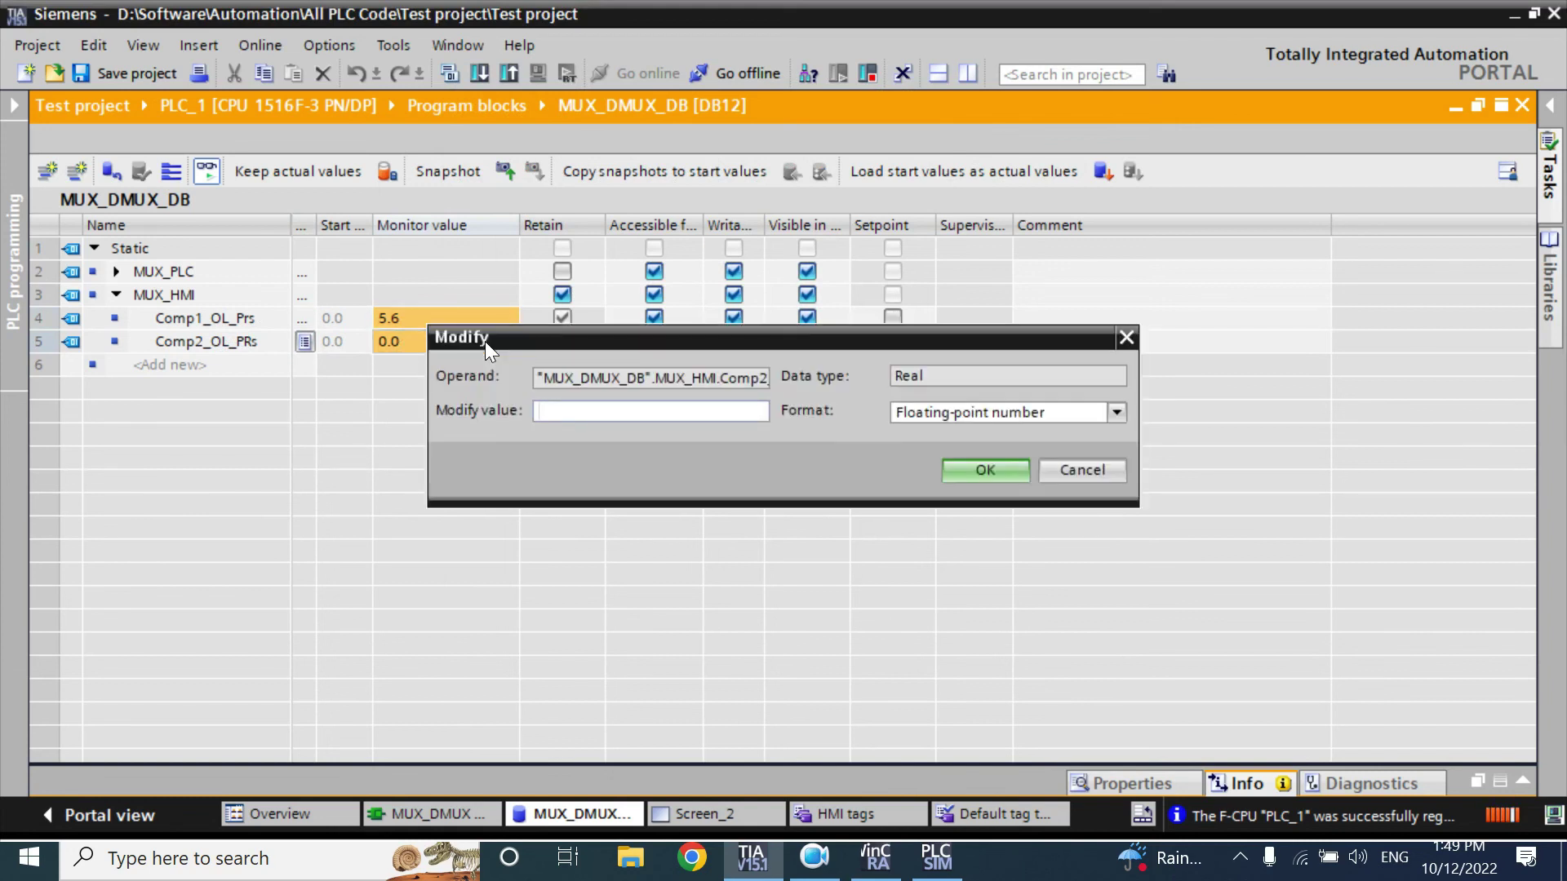
{"action": "type", "text": "6.0"}
{"action": "key", "text": "Return"}
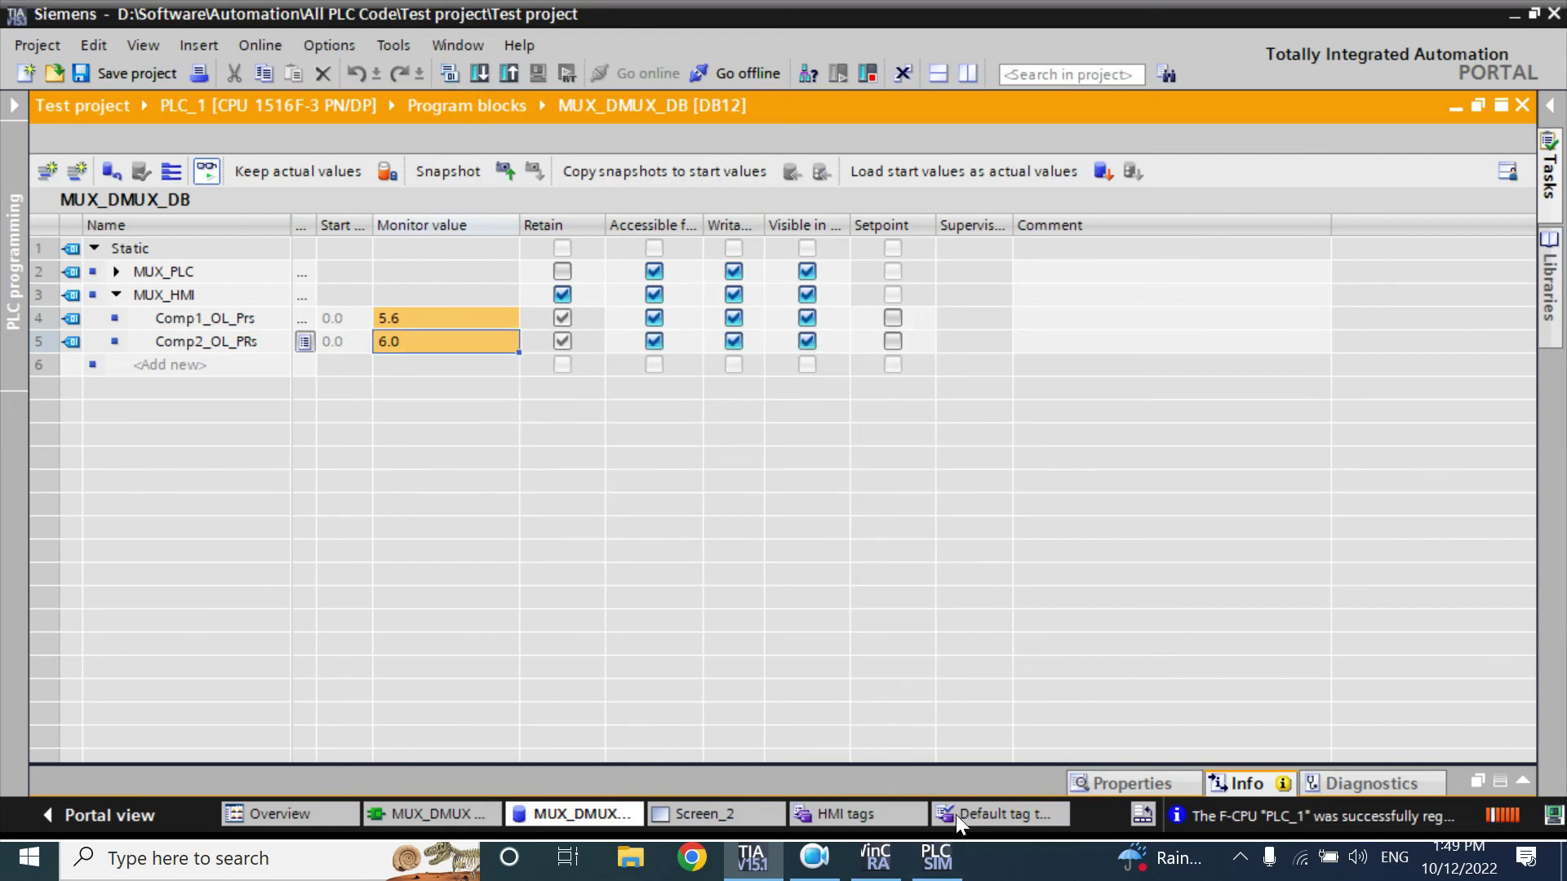
- Switch to the WinCC Runtime window and move it clear of the MUX_DMUX_DB monitor values
{"action": "left_click", "coordinate": [718, 814]}
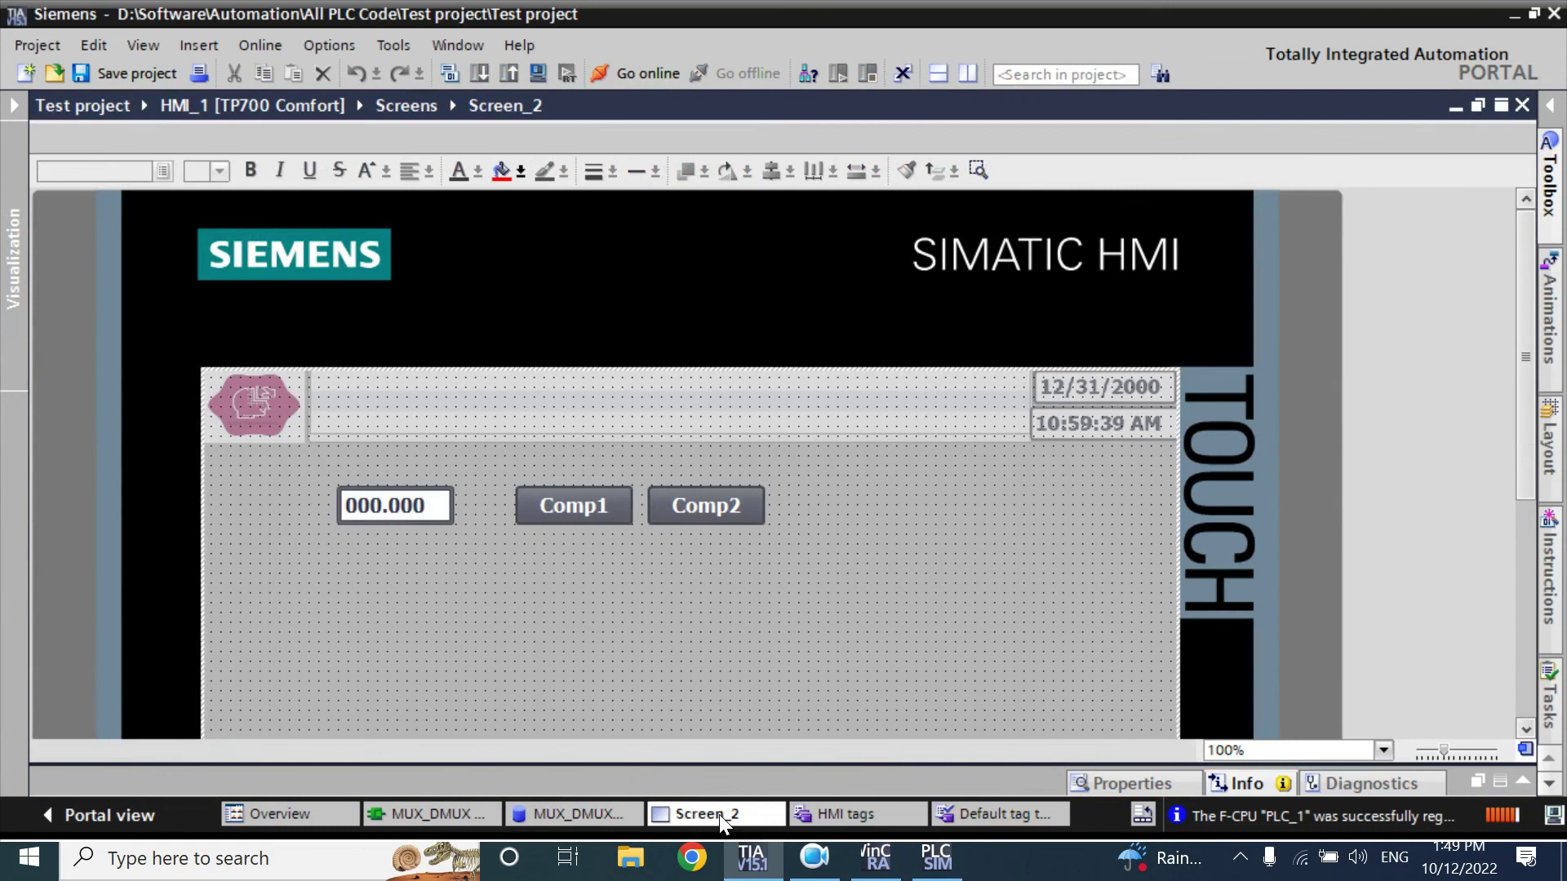
{"action": "left_click", "coordinate": [718, 814]}
{"action": "left_click", "coordinate": [877, 863]}
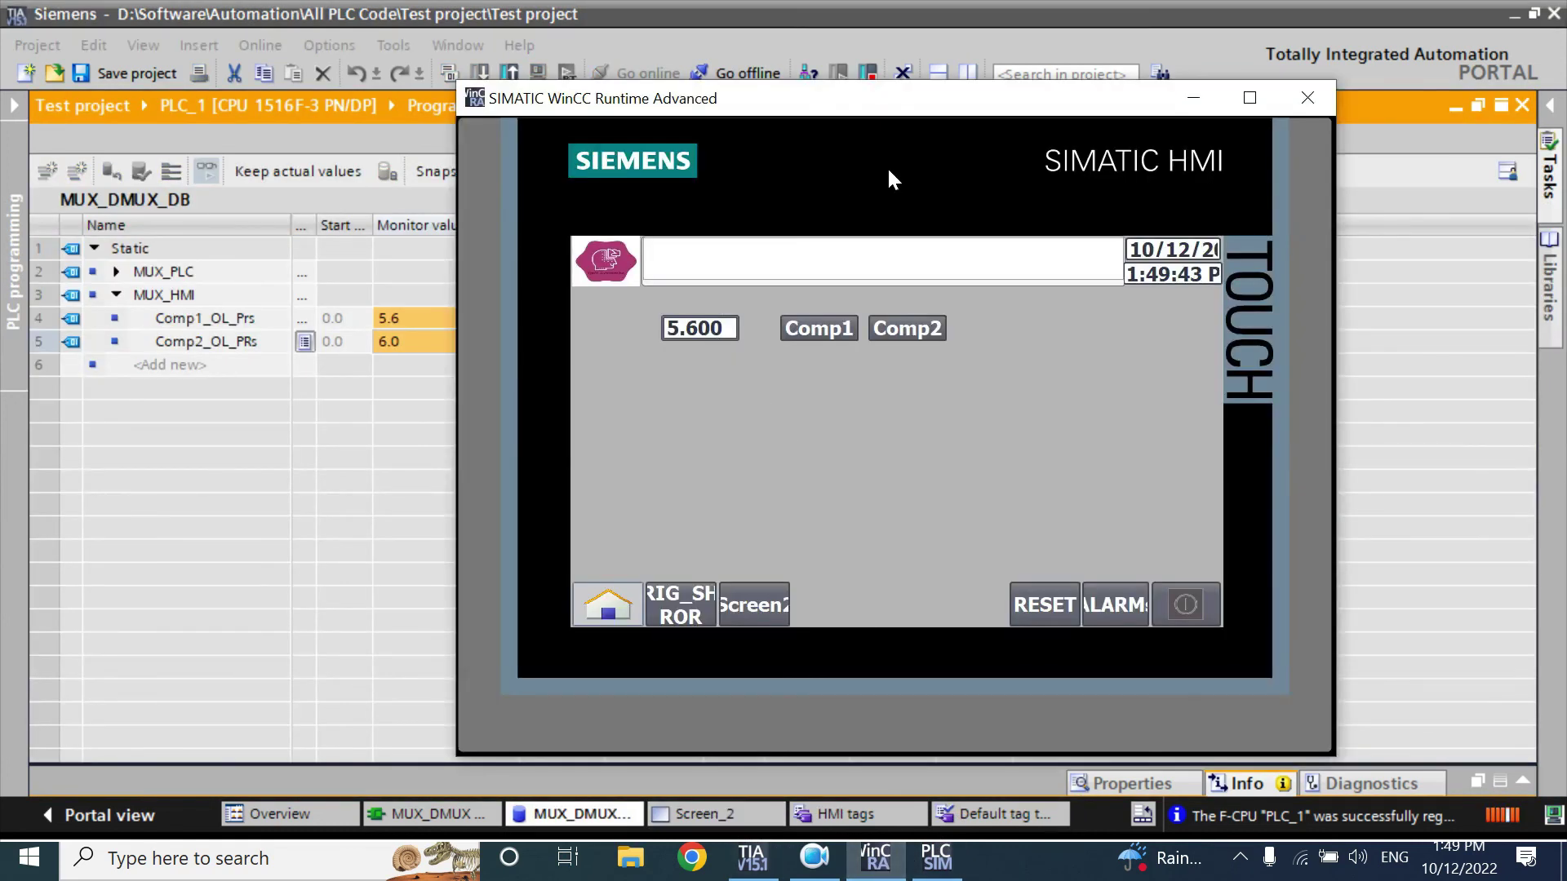
{"action": "left_click_drag", "start_coordinate": [820, 106], "coordinate": [996, 125]}
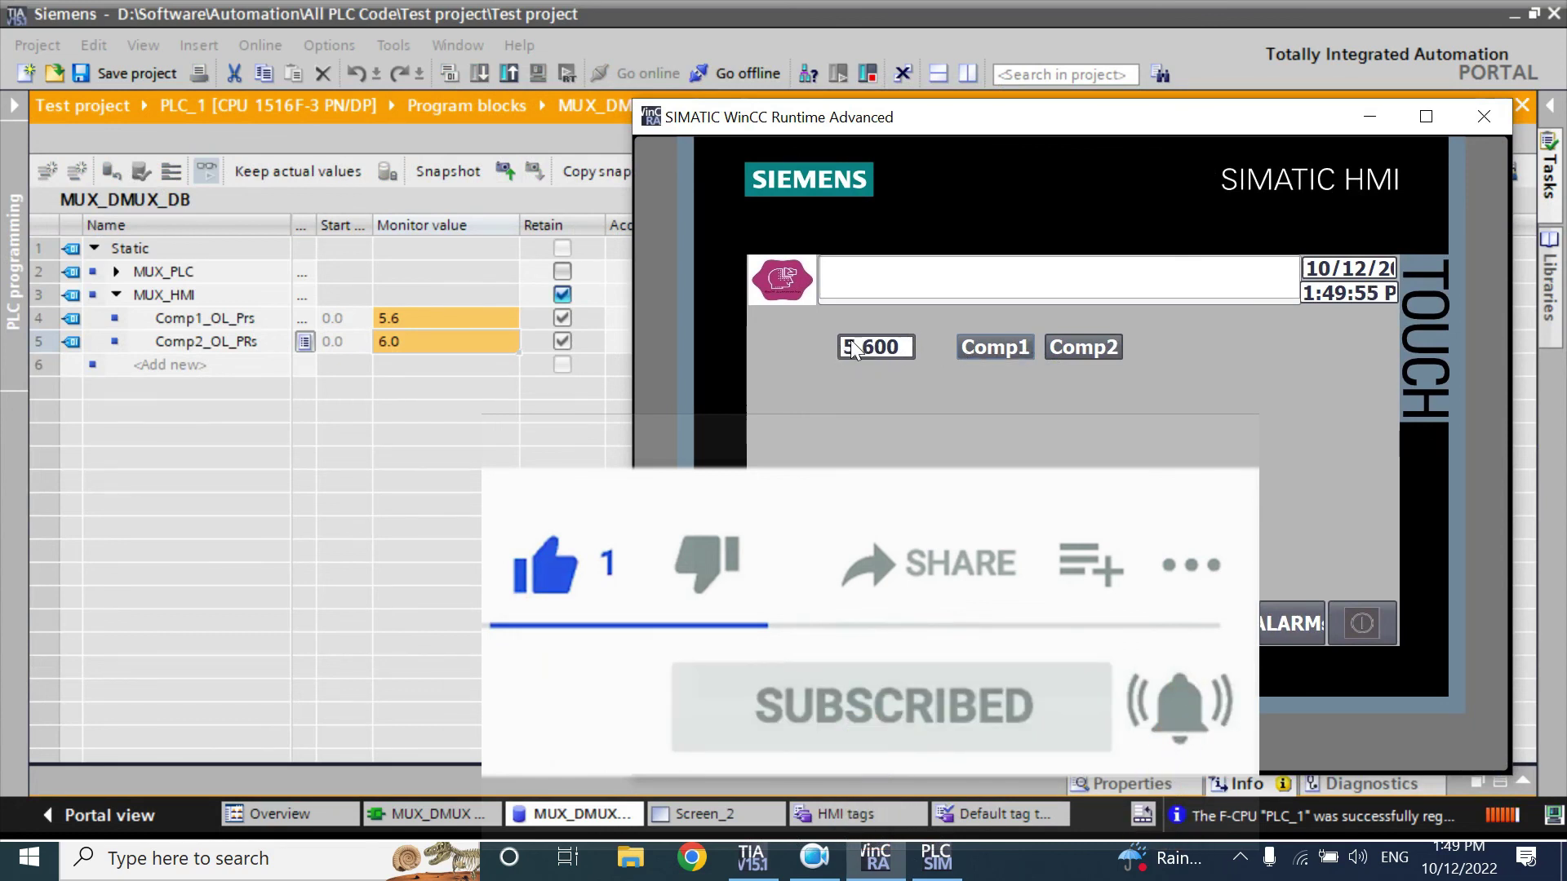
- Test the multiplexed I/O field in the runtime by alternating between the Comp2 and Comp1 buttons, ending on Comp2
{"action": "left_click", "coordinate": [1091, 367]}
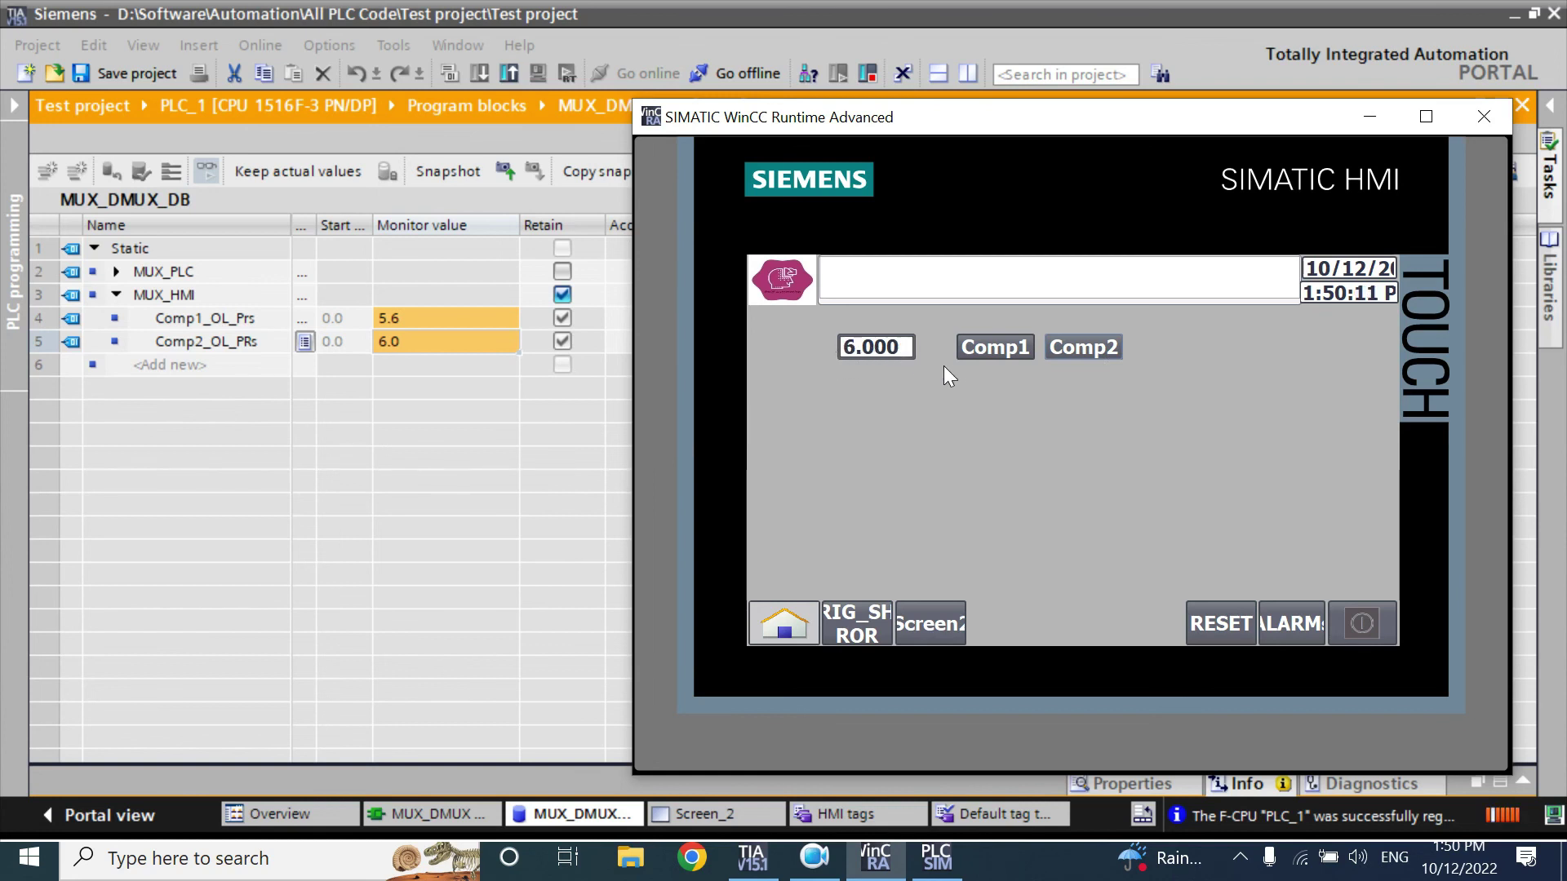
{"action": "left_click", "coordinate": [995, 351]}
{"action": "left_click", "coordinate": [1085, 353]}
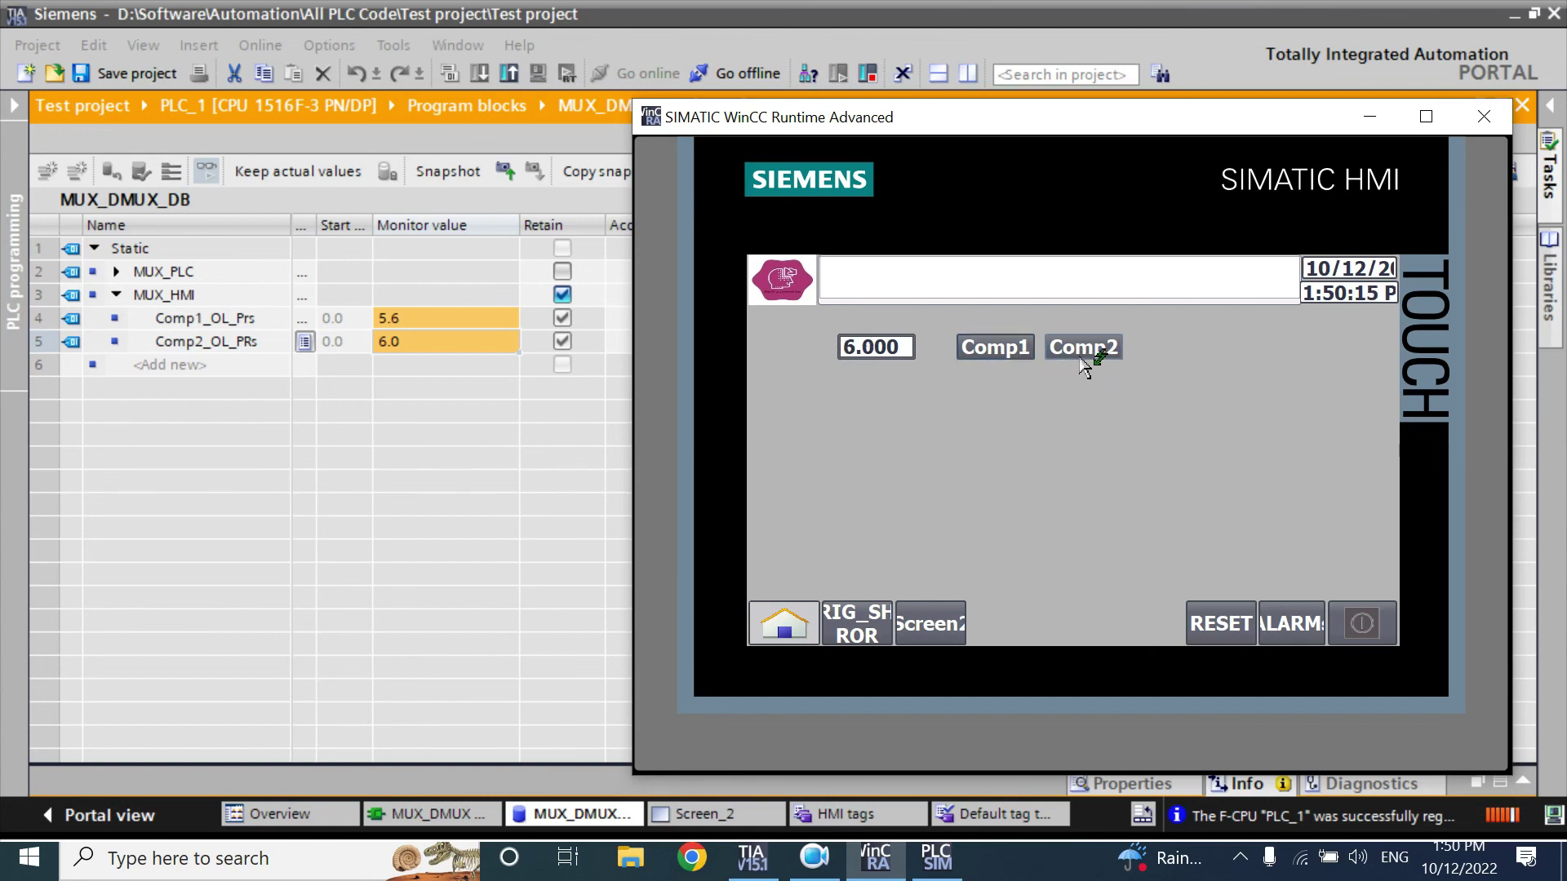
{"action": "left_click", "coordinate": [1000, 342]}
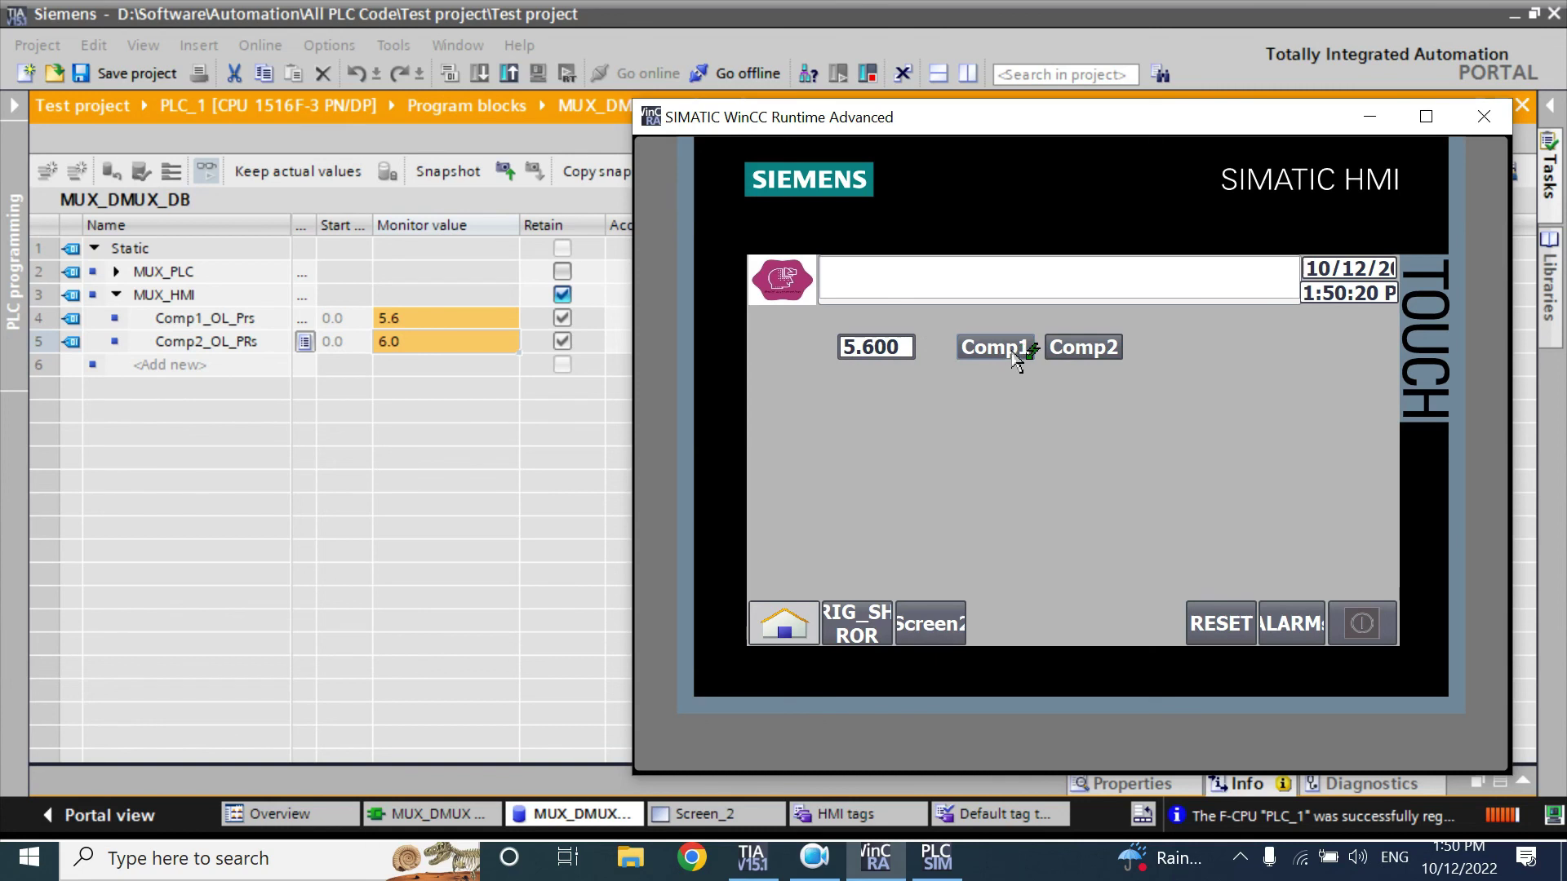
{"action": "left_click", "coordinate": [1081, 349]}
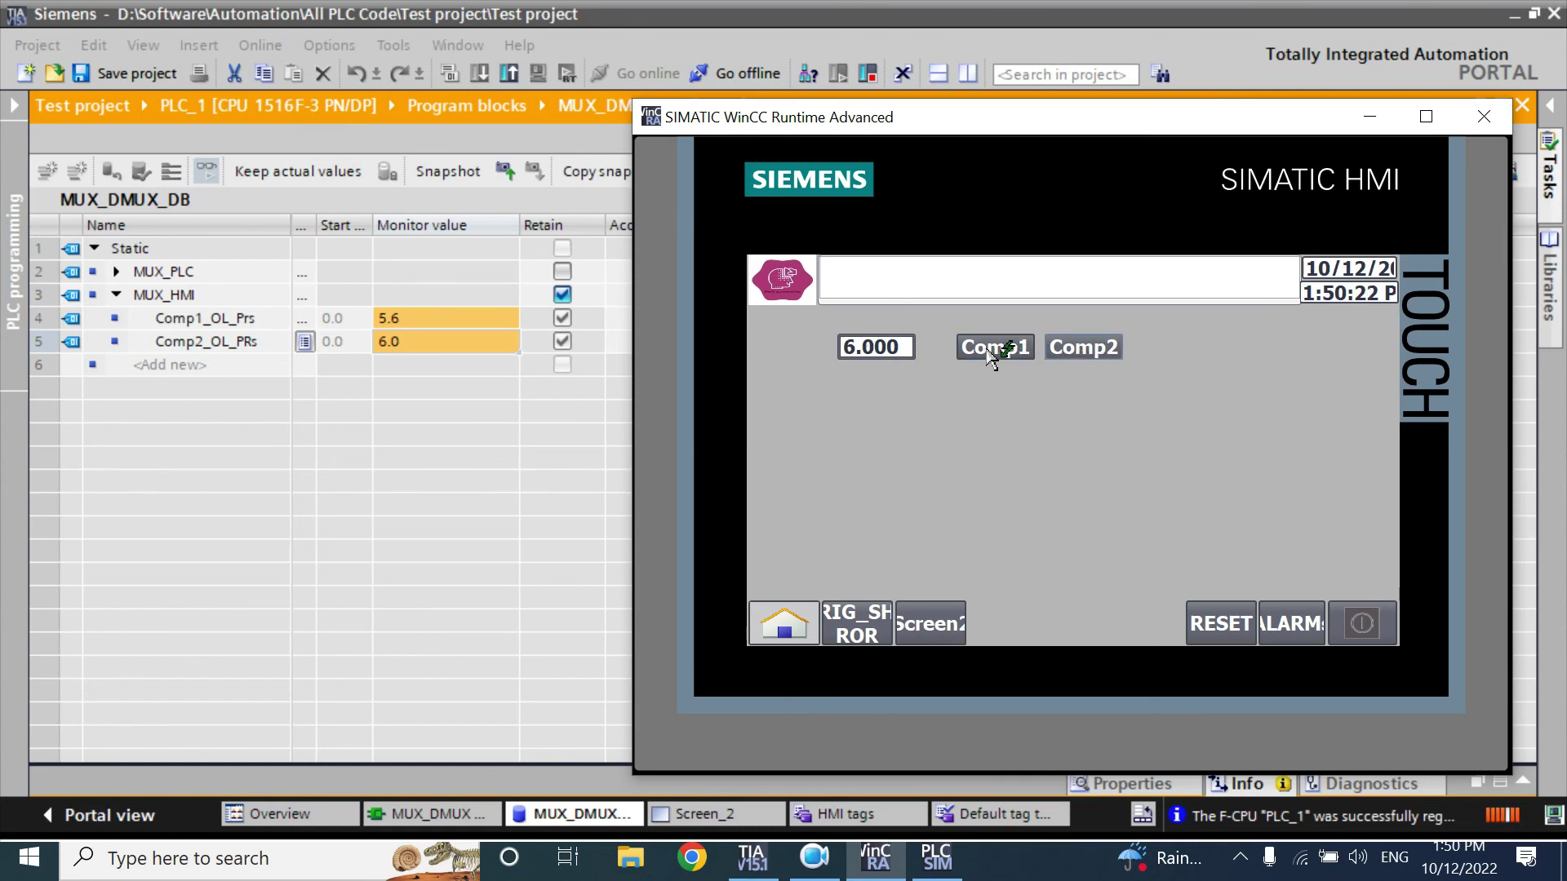